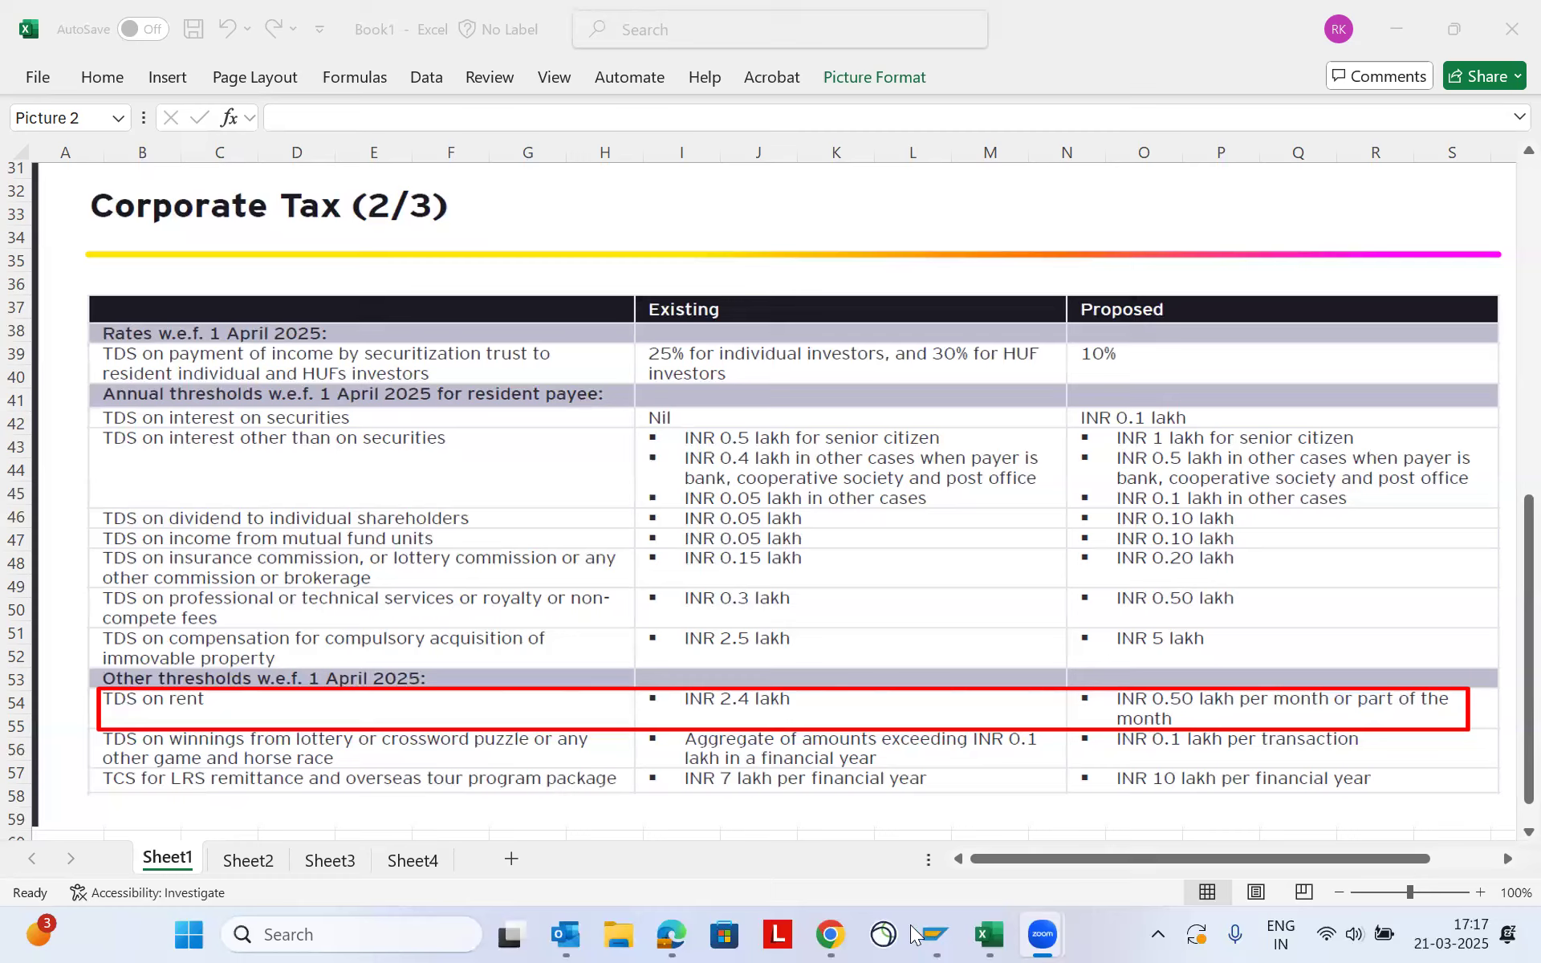
# - Switch to the SAP vendor invoice entry window and set the invoice amount to 49000
pyautogui.moveTo(940, 935)
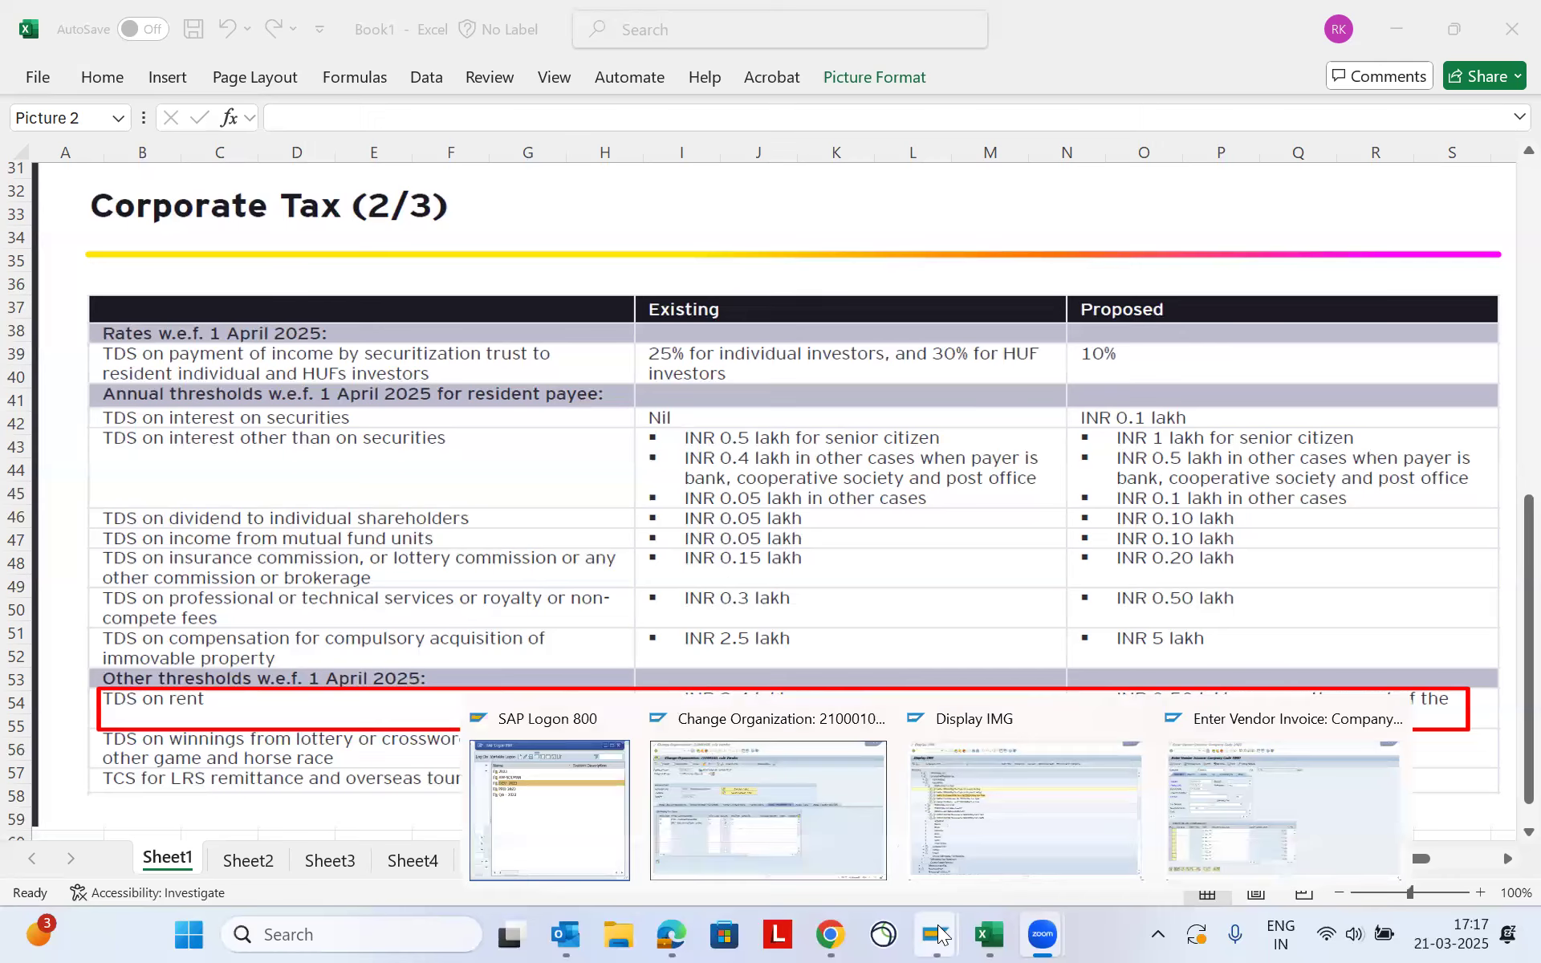
pyautogui.click(1234, 825)
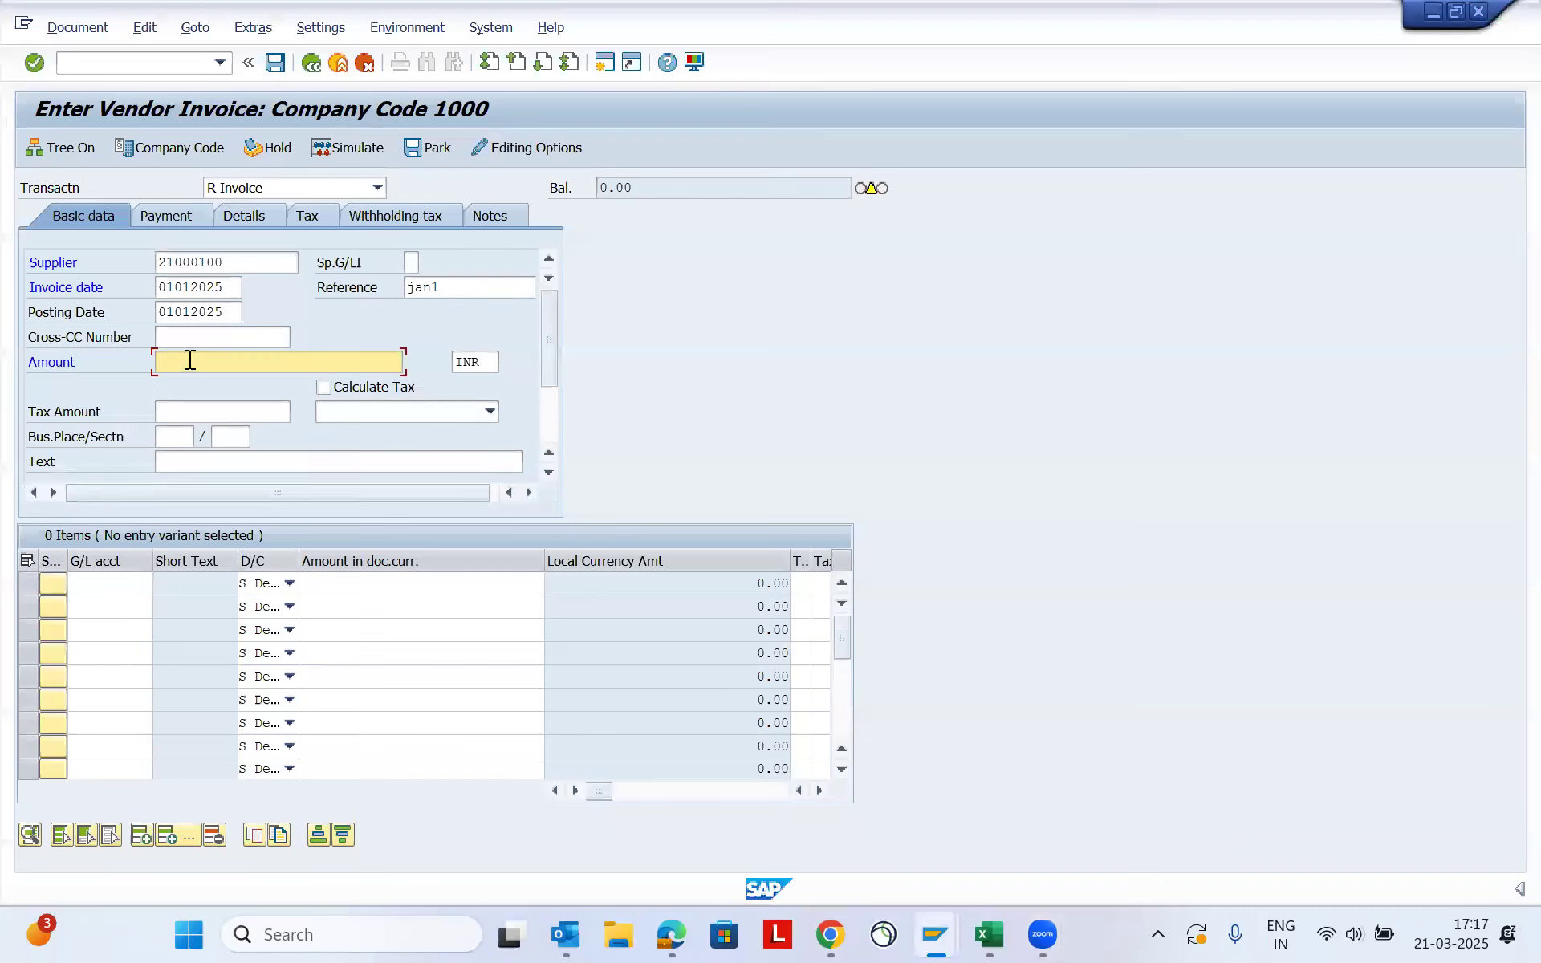
pyautogui.doubleClick(231, 288)
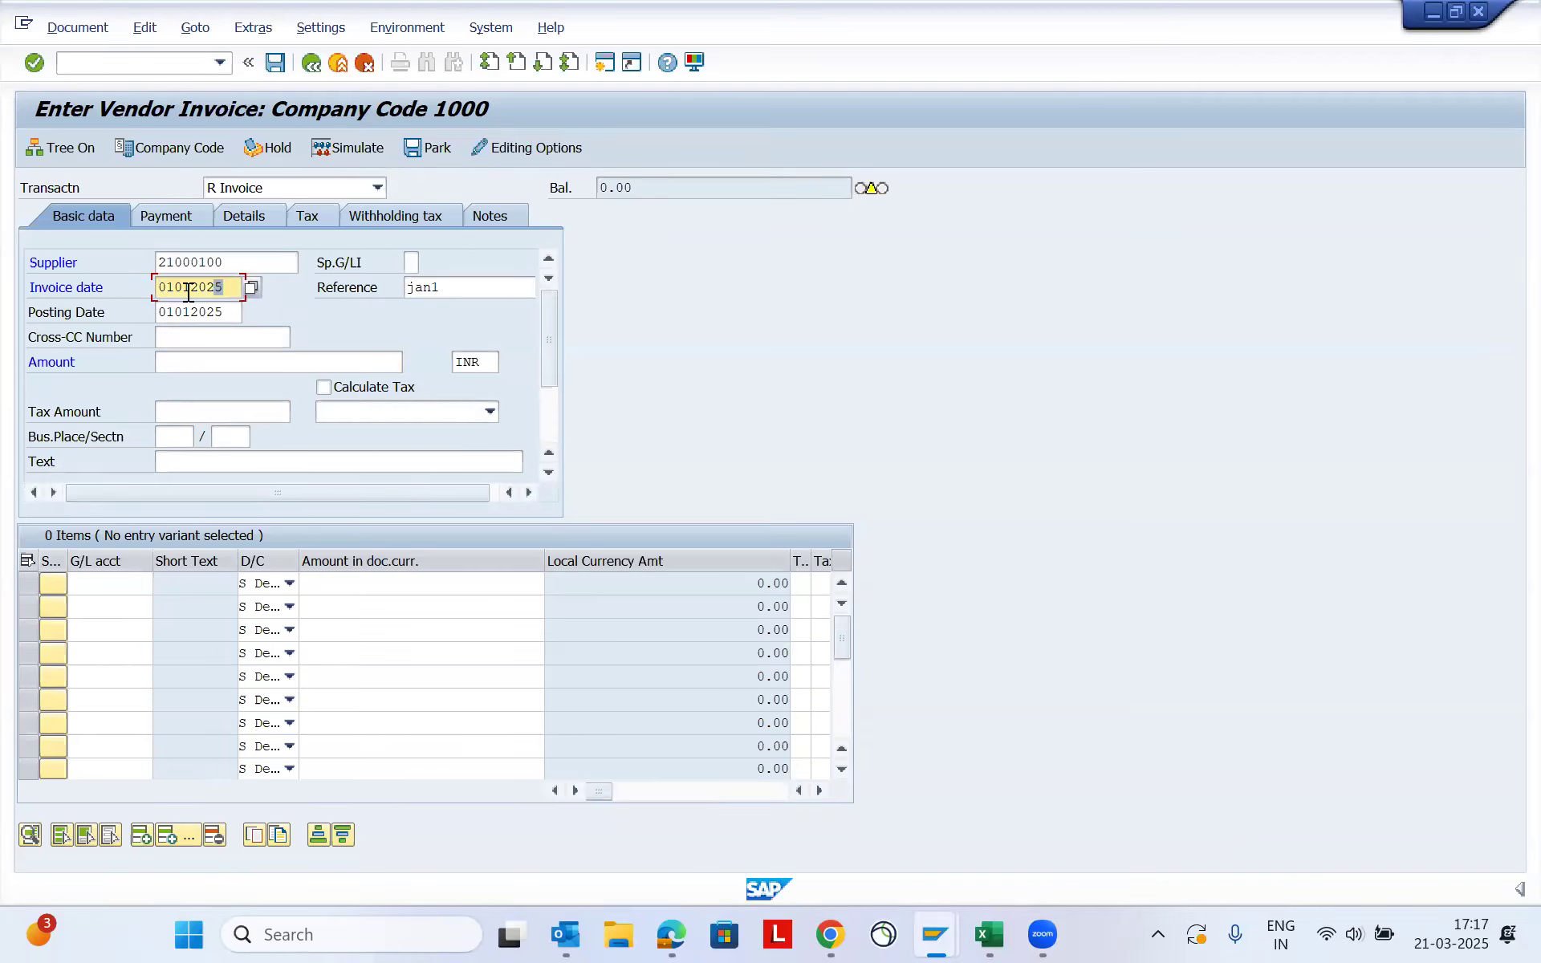
pyautogui.doubleClick(224, 314)
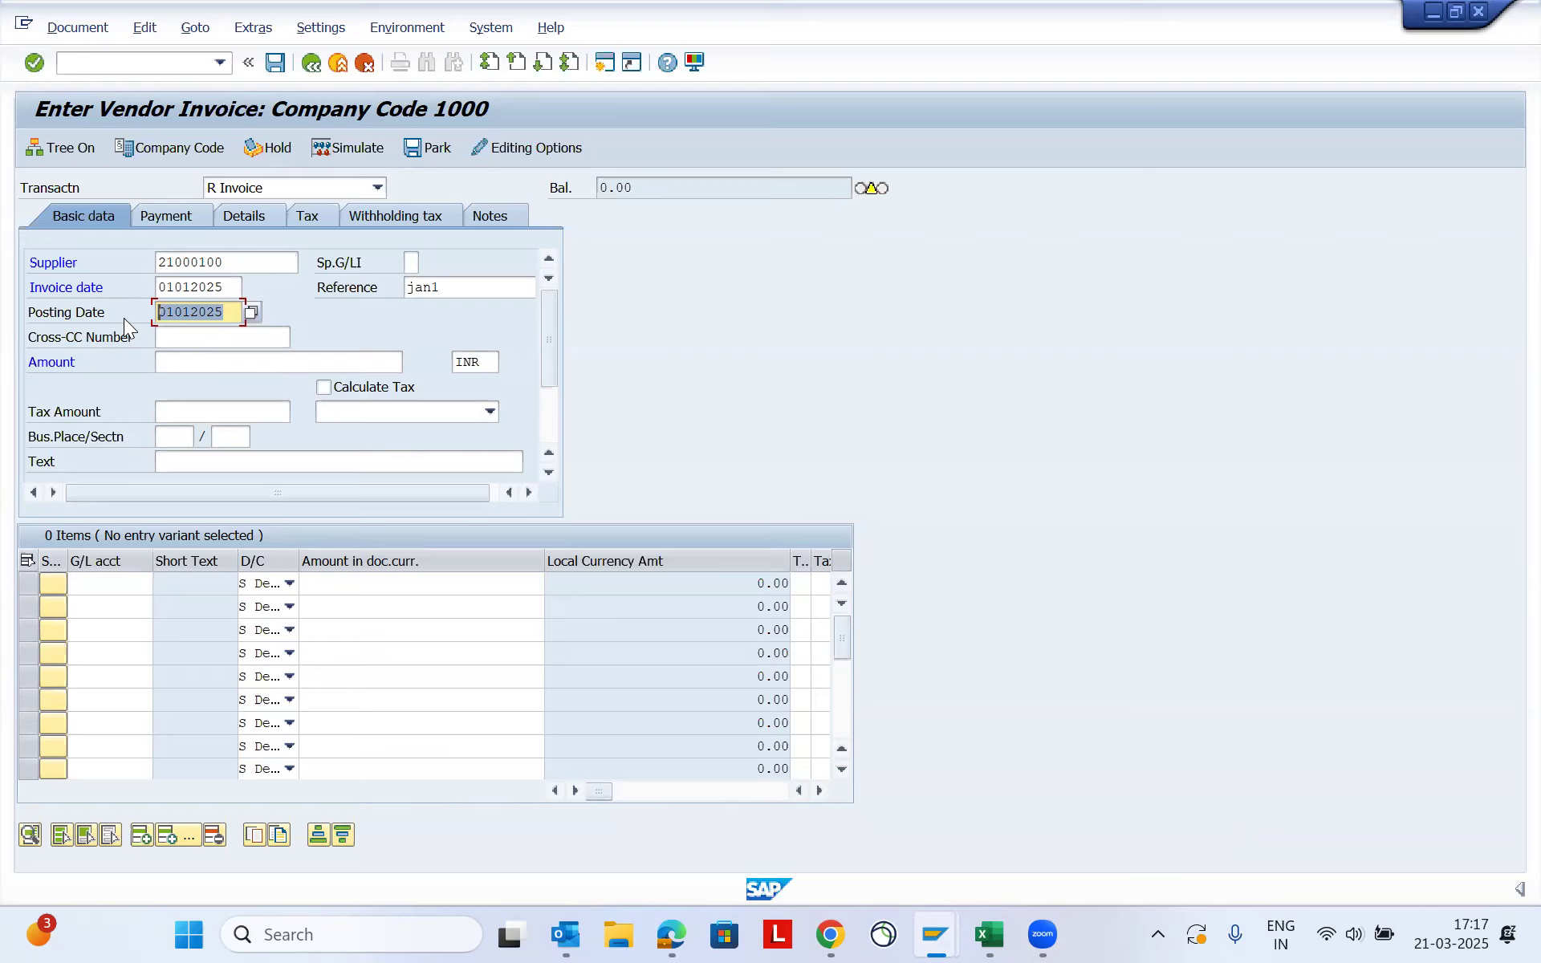
pyautogui.click(195, 362)
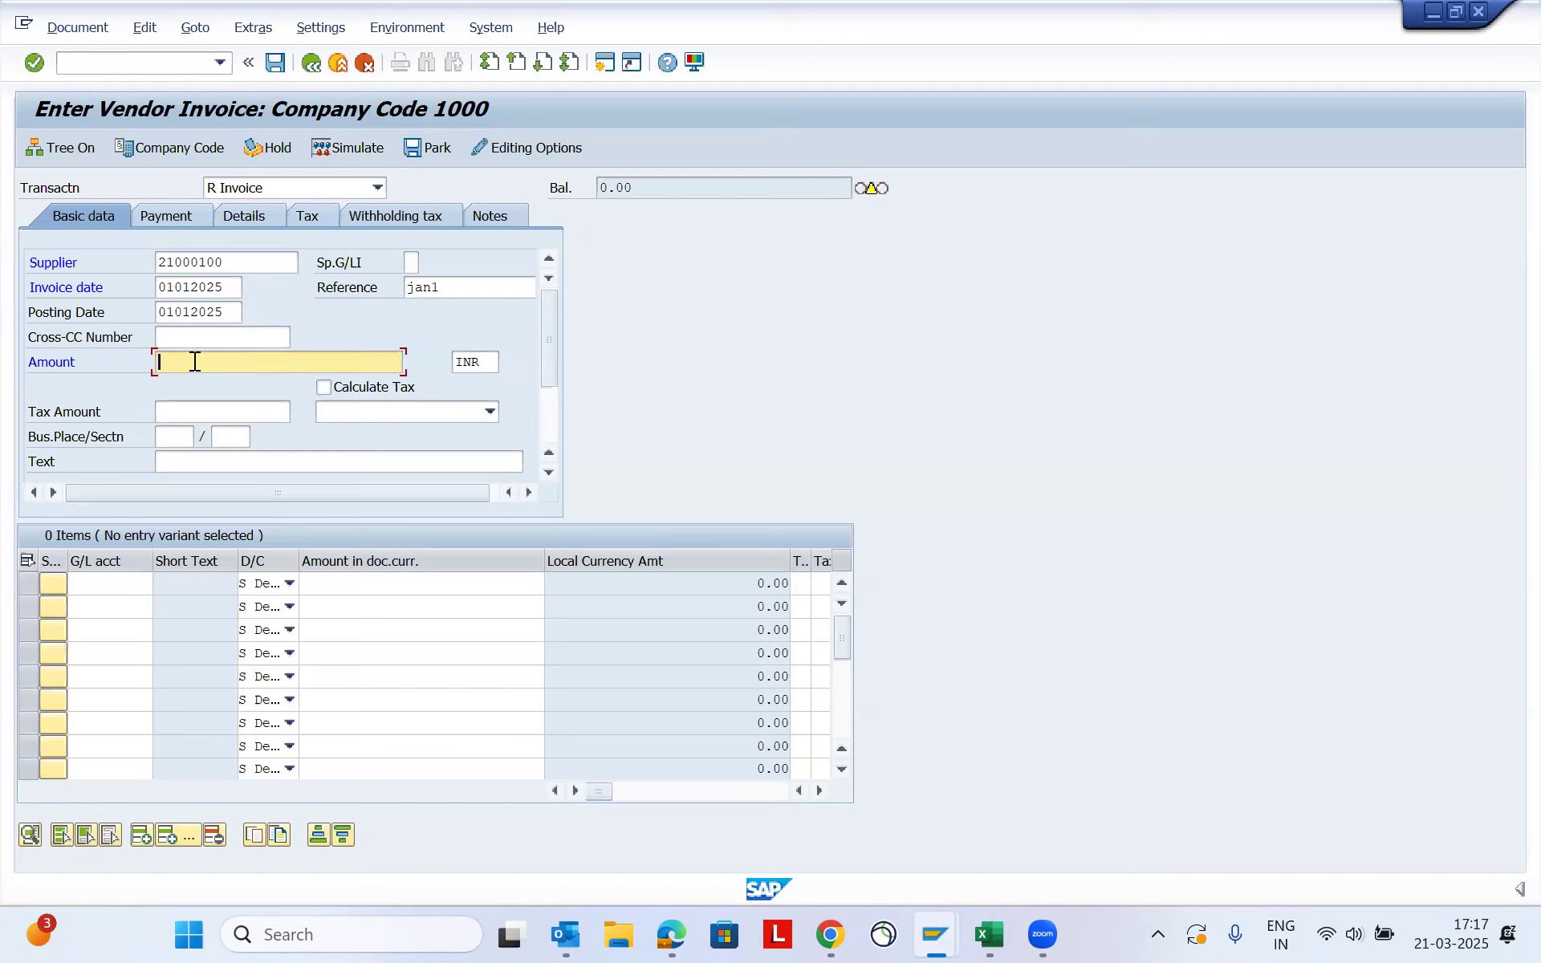
pyautogui.write('49000')
pyautogui.press('Tab')
pyautogui.press('Tab')
pyautogui.press('Tab')
pyautogui.press('Tab')
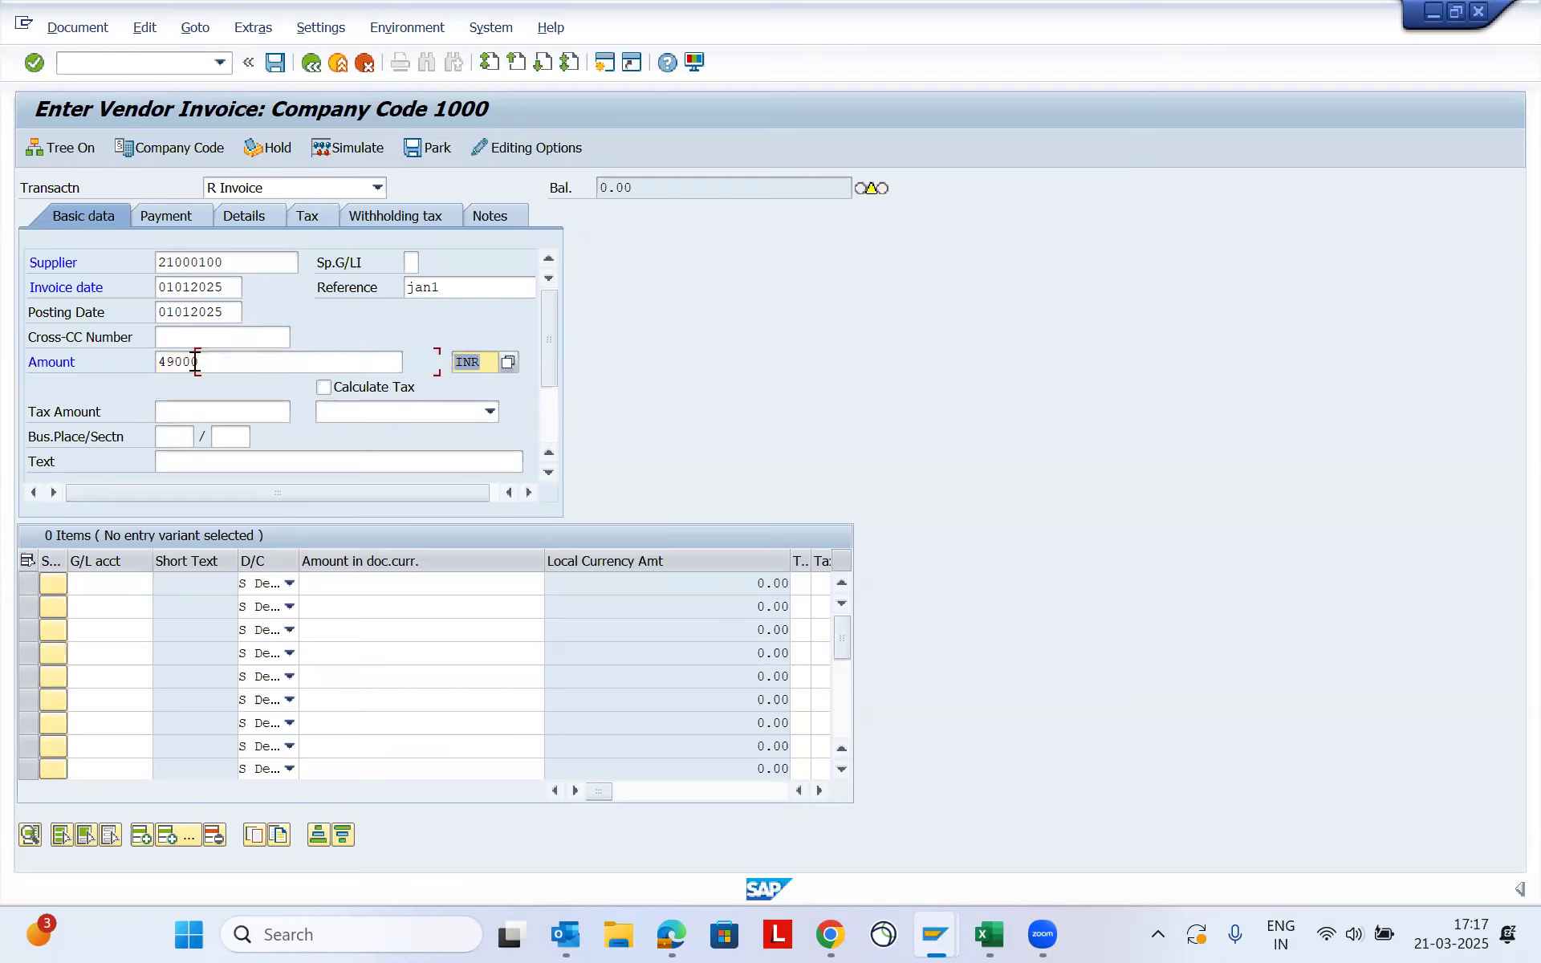
# - Set the invoice's business place to 1001 and its section to 1000
pyautogui.press('Tab')
pyautogui.write('1001')
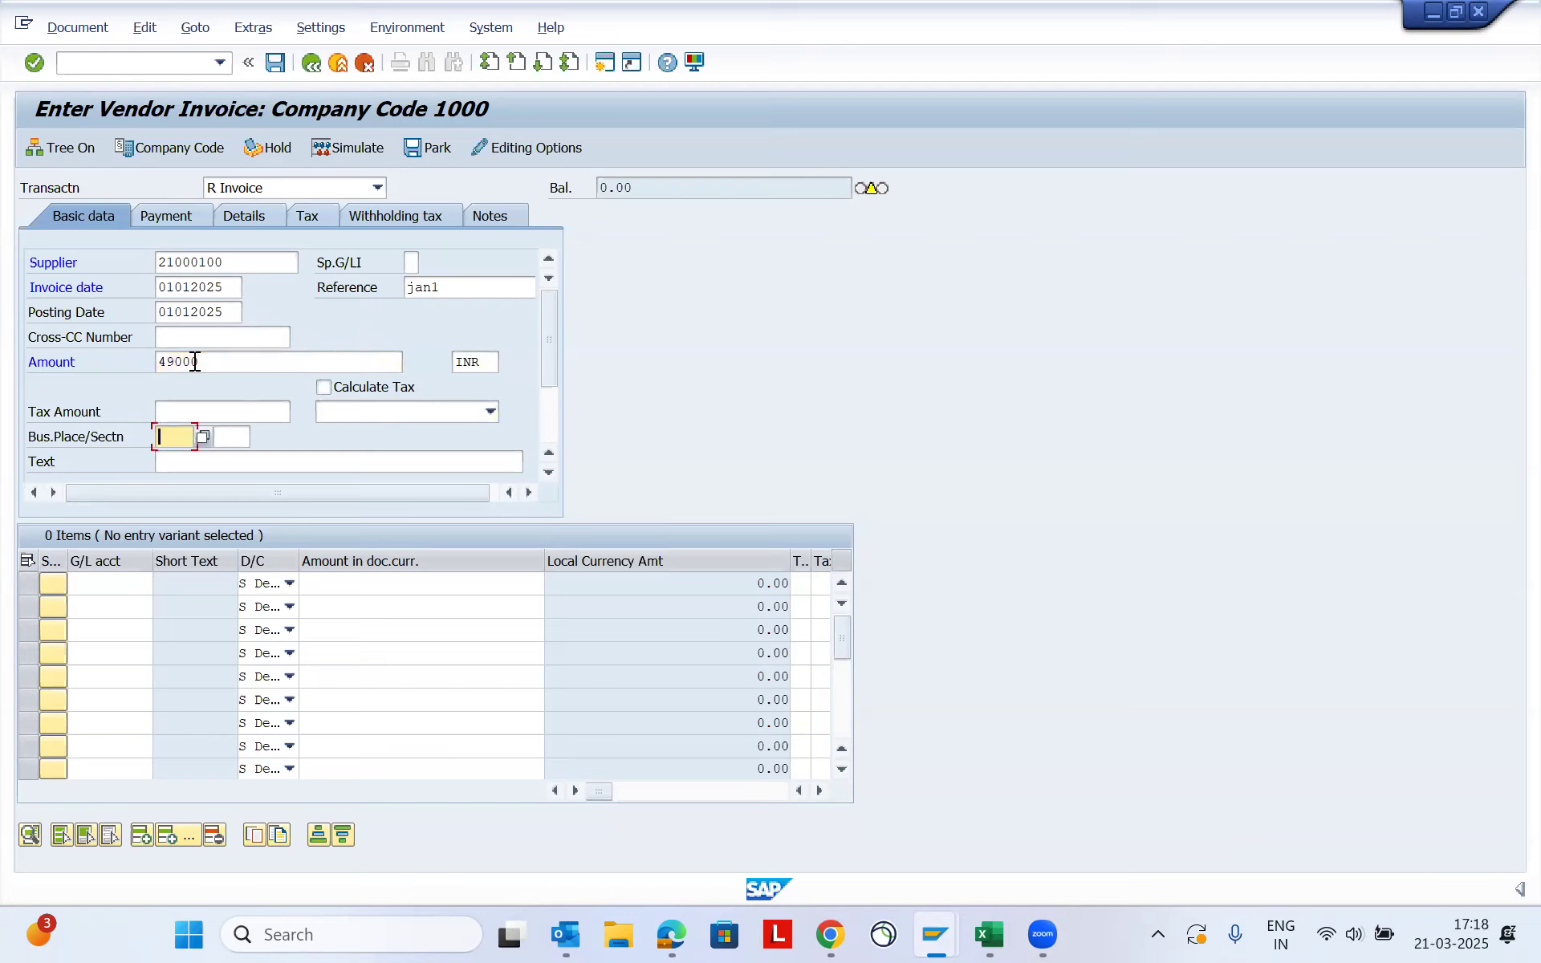
pyautogui.press('Tab')
pyautogui.write('1000')
pyautogui.press('Tab')
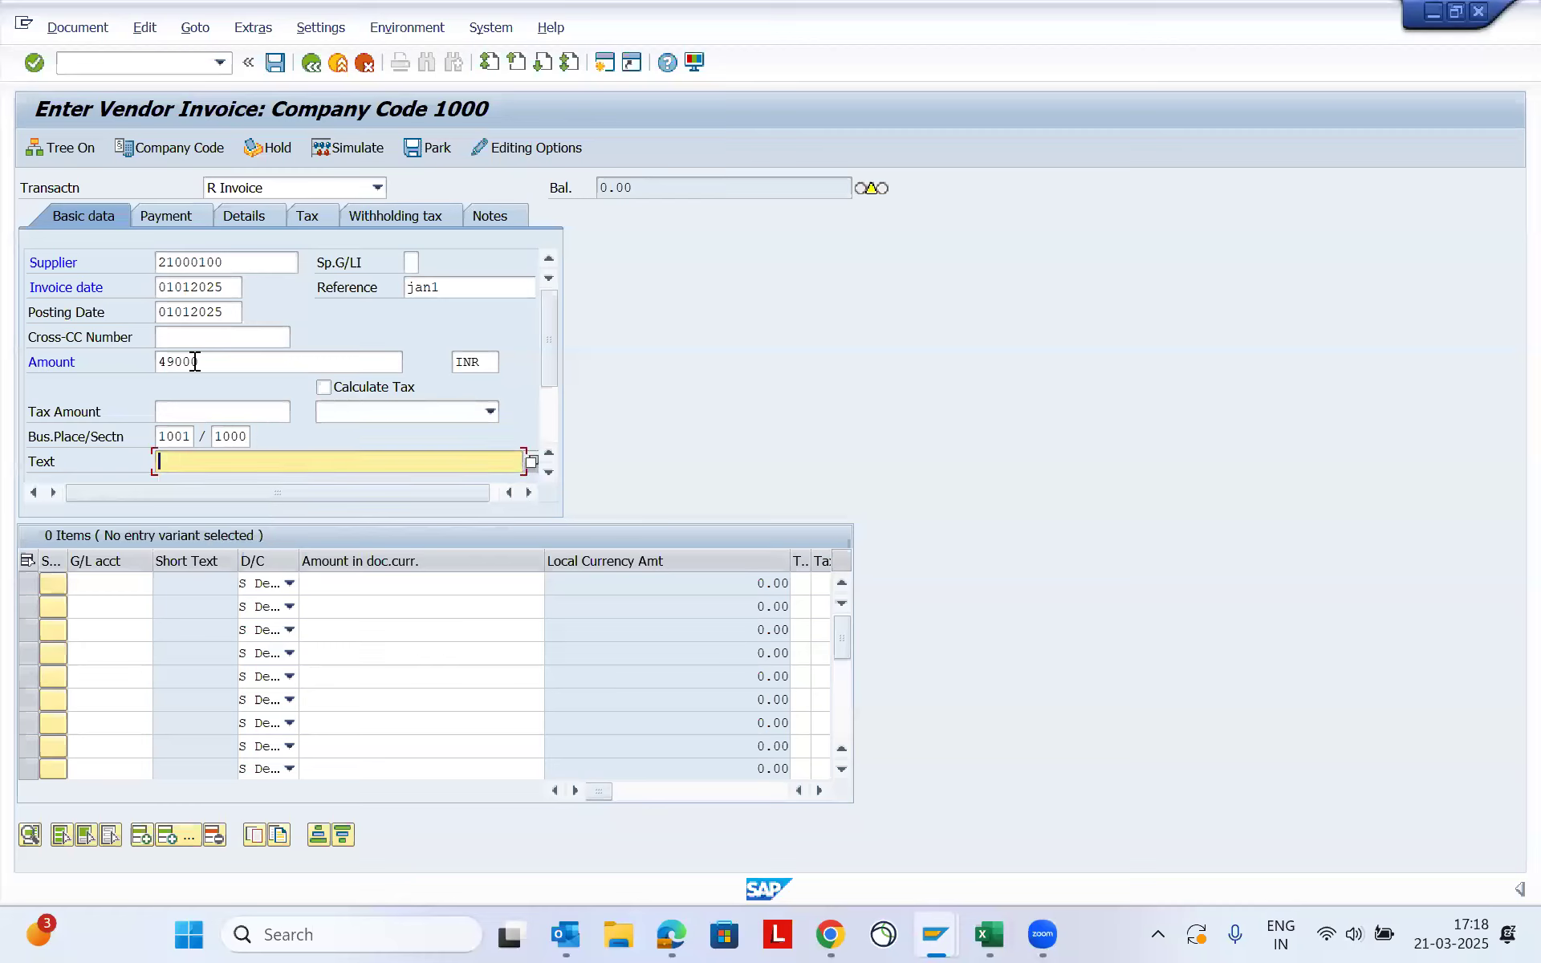
# - Enter the first line item with G/L account 46000500 and a document currency amount of 49000
pyautogui.click(97, 584)
pyautogui.write('46000500')
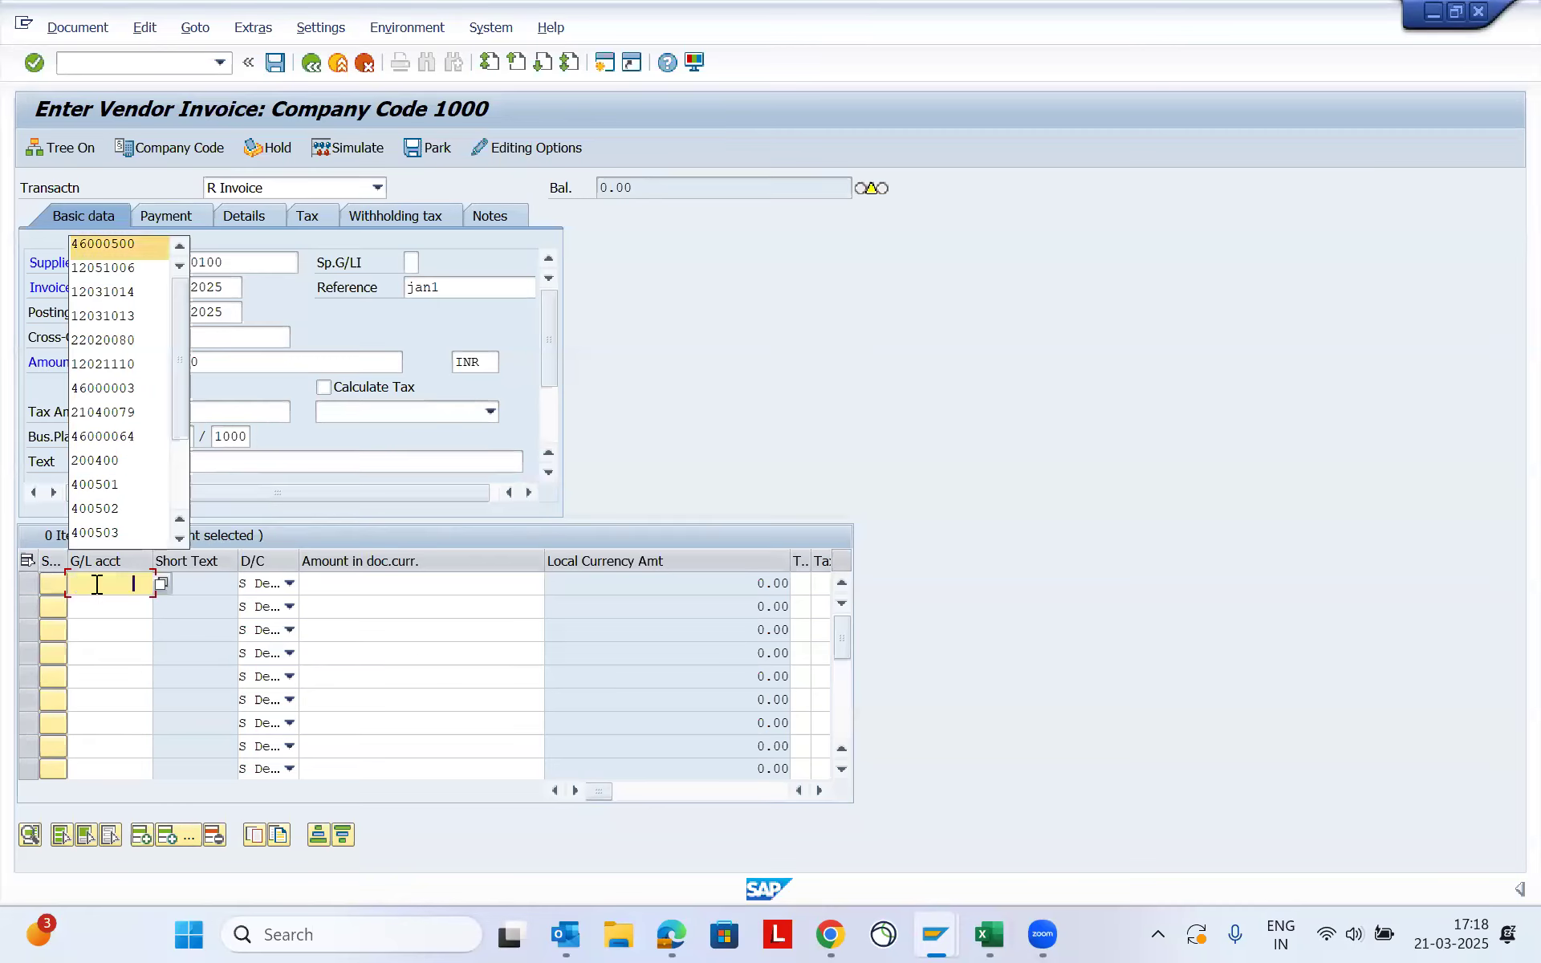
pyautogui.press('Tab')
# - Assign cost center 10012089 to the first line item
pyautogui.press('Tab')
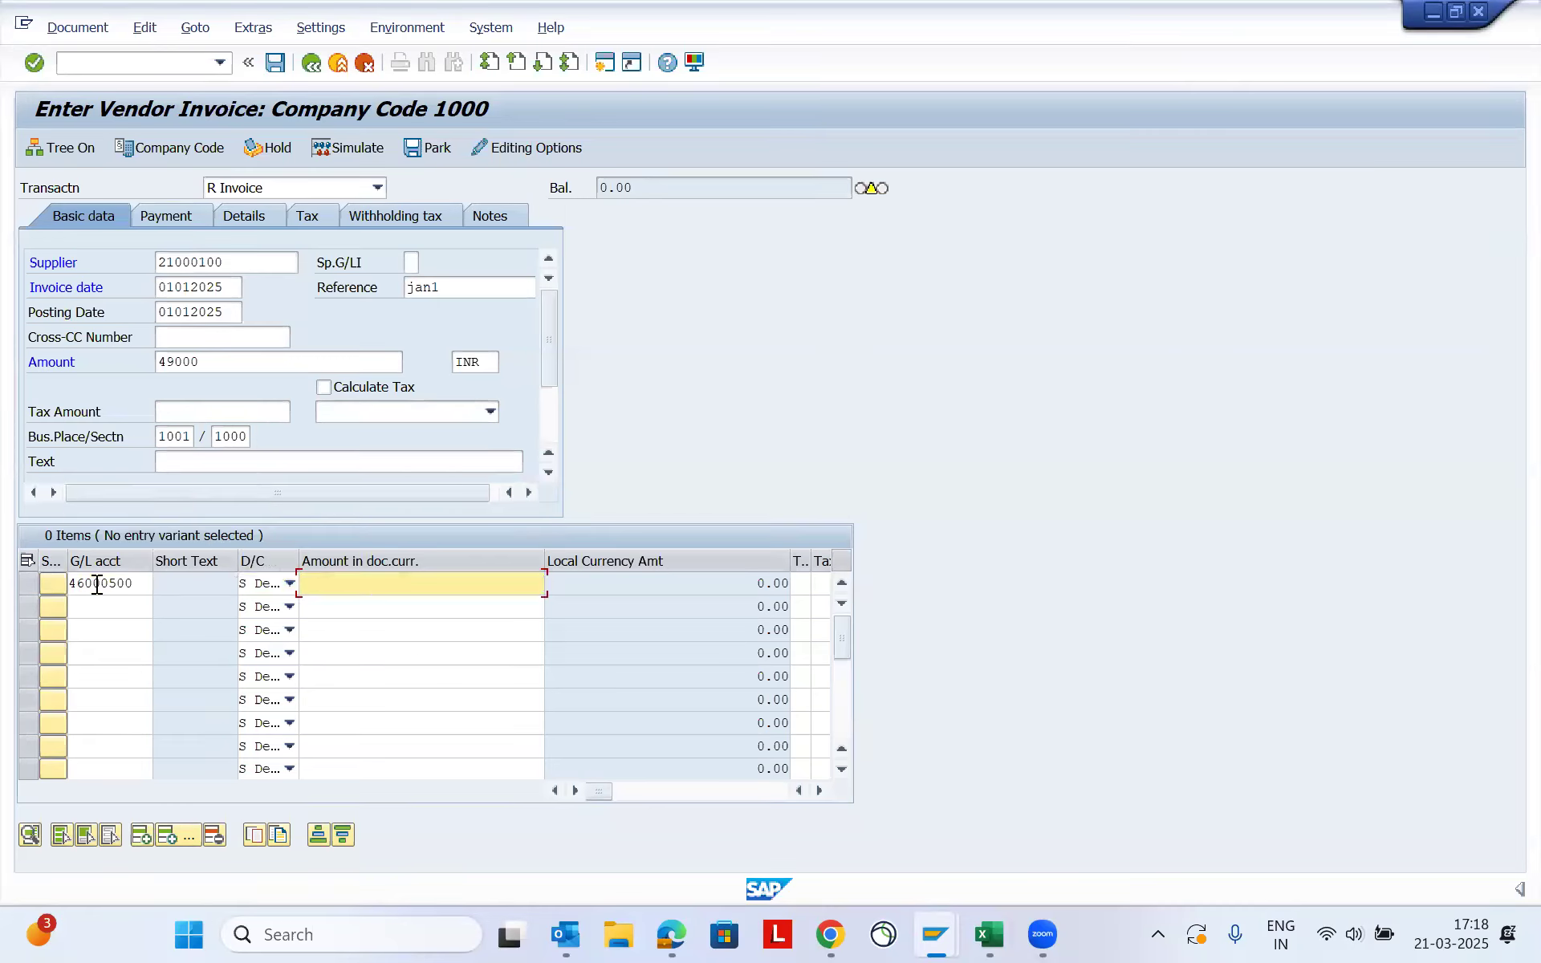
pyautogui.write('49000')
pyautogui.press('Down')
pyautogui.press('Tab')
pyautogui.press('Tab')
pyautogui.press('Tab')
pyautogui.press('Tab')
pyautogui.press('Tab')
pyautogui.press('Tab')
pyautogui.press('Tab')
pyautogui.press('Tab')
pyautogui.press('Tab')
pyautogui.press('Tab')
pyautogui.press('Tab')
pyautogui.press('Tab')
pyautogui.press('Tab')
pyautogui.press('Tab')
pyautogui.press('Tab')
pyautogui.press('Tab')
pyautogui.hotkey('shift', 'Tab')
pyautogui.press('Down')
pyautogui.press('Tab')
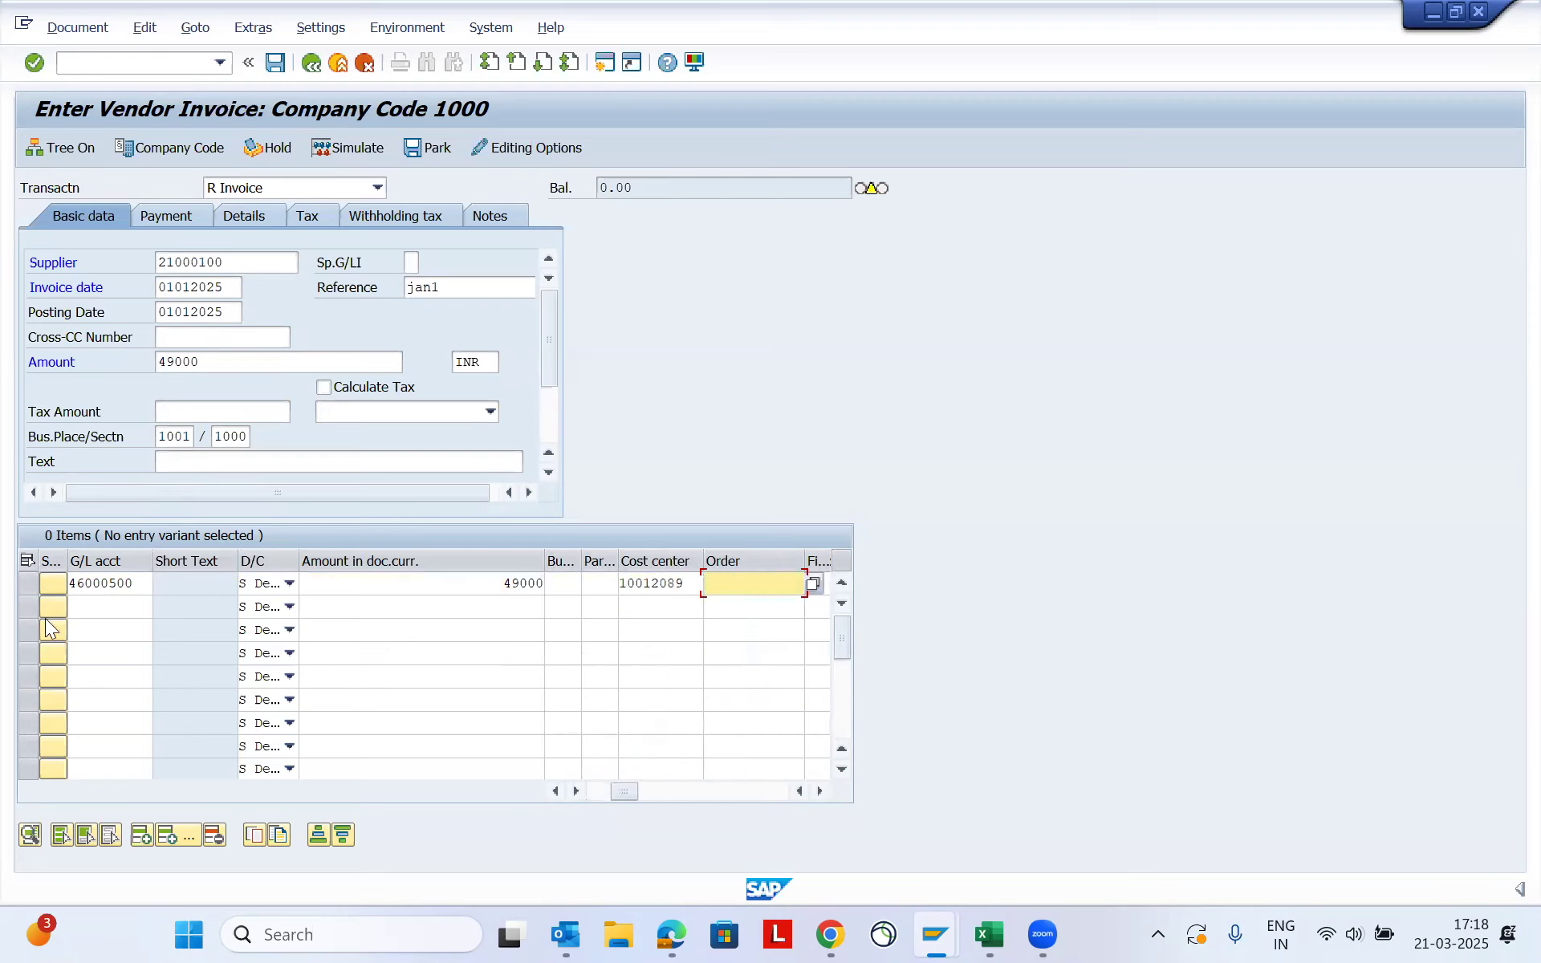
pyautogui.hotkey('shift', 'Tab')
pyautogui.press('BackSpace')
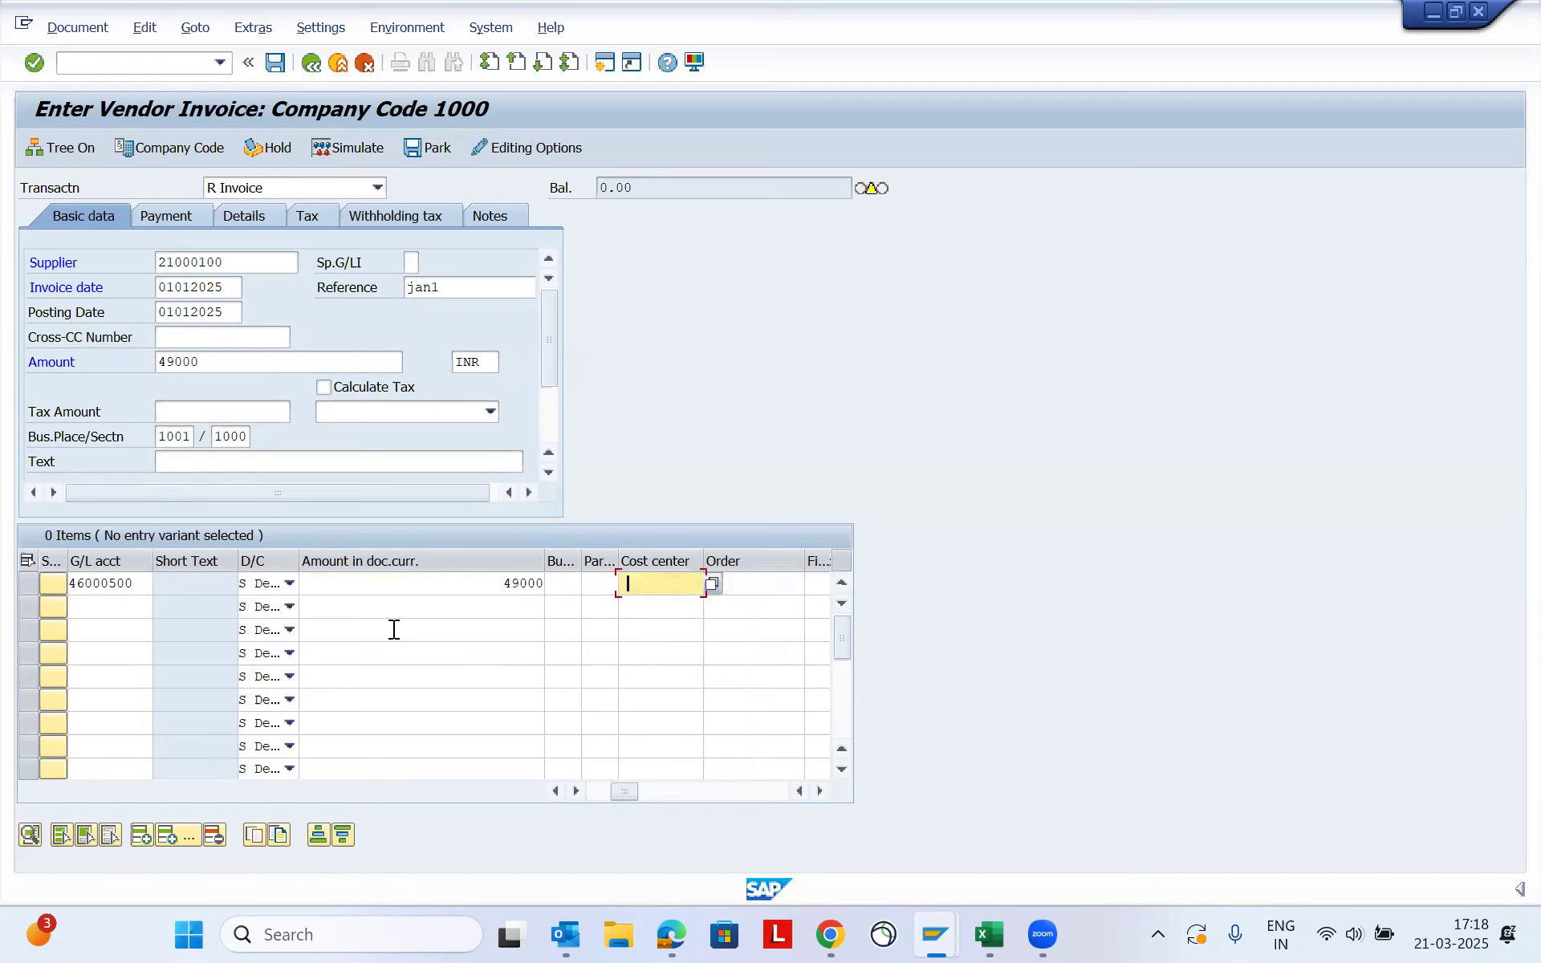
pyautogui.press('Down')
pyautogui.press('Return')
pyautogui.press('Return')
pyautogui.press('Return')
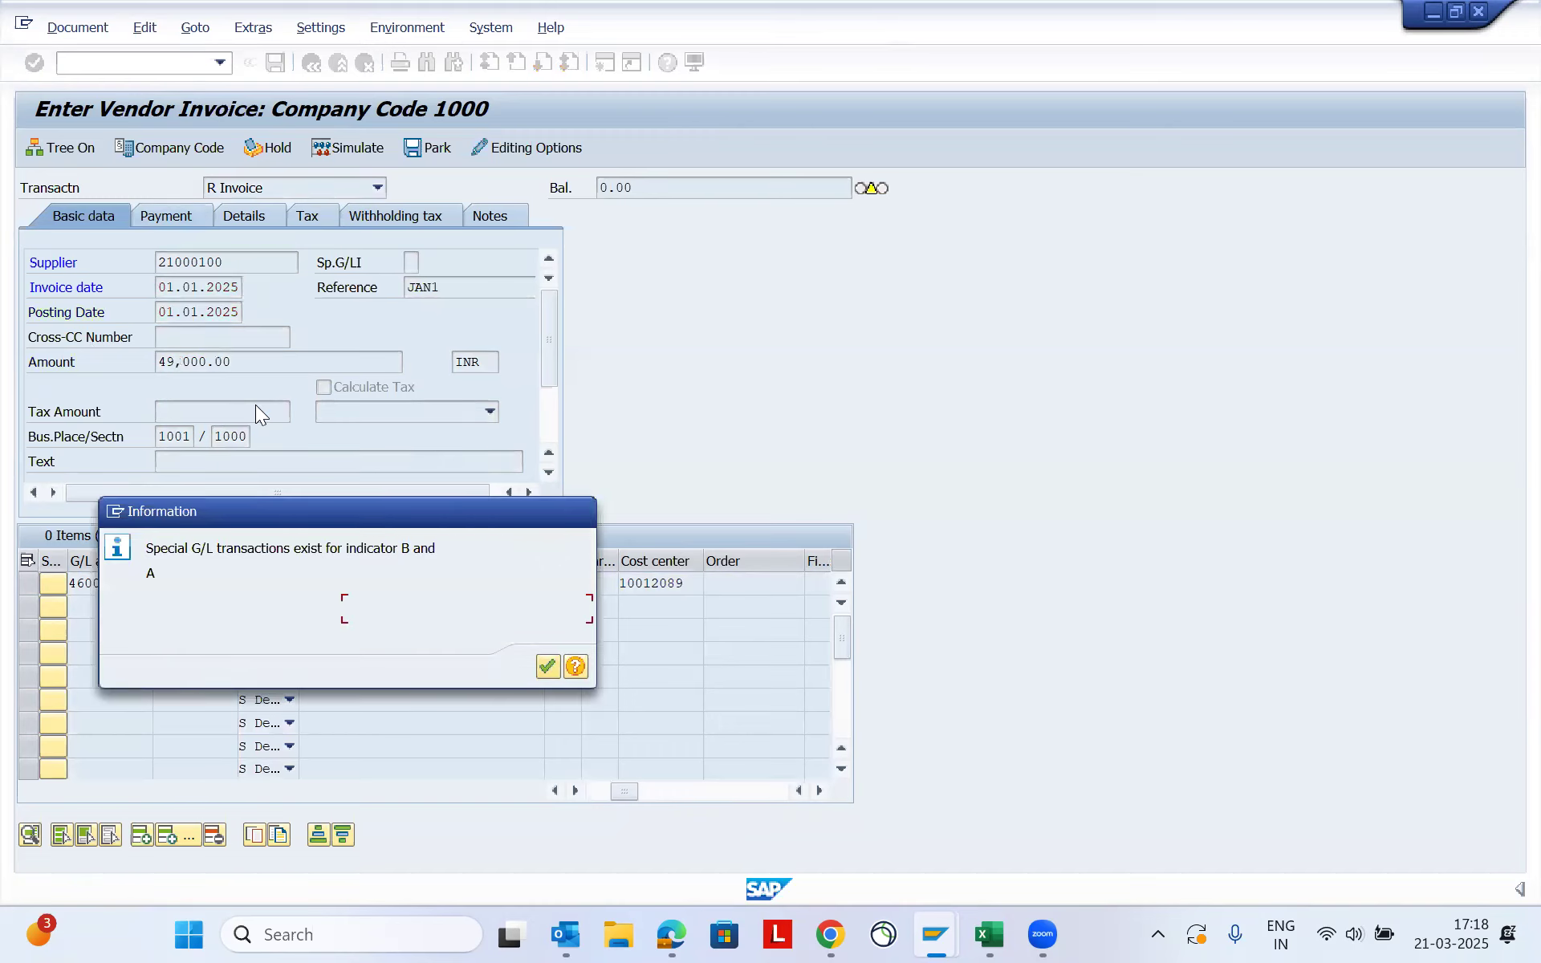
# - Acknowledge the information and tax code messages, and set the invoice's payment method to N
pyautogui.press('Return')
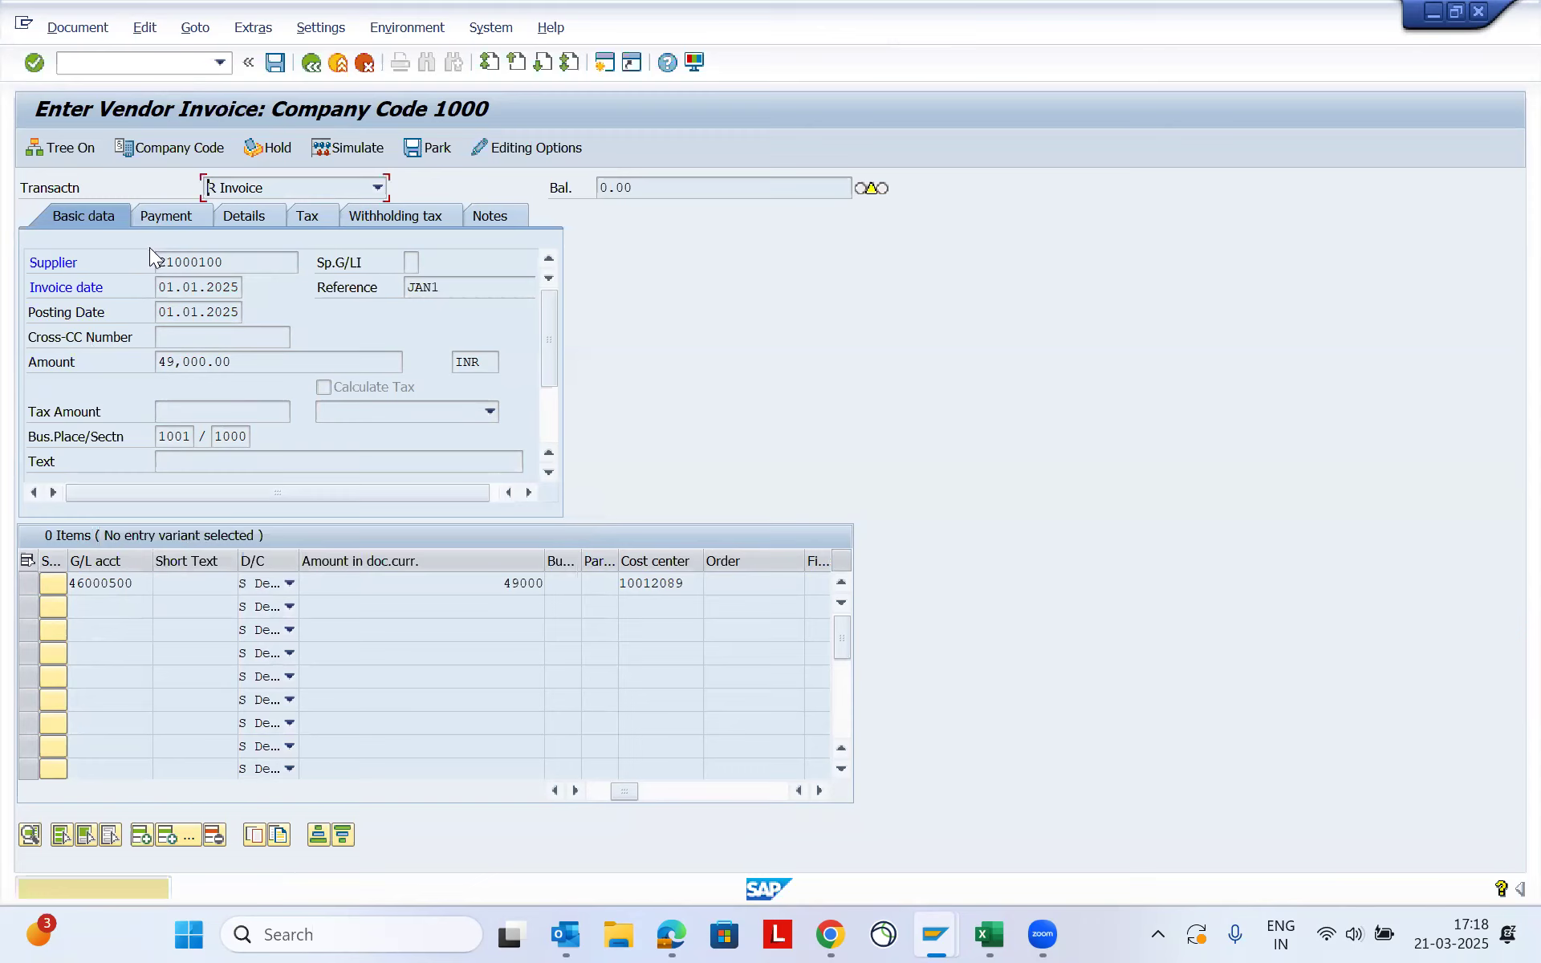
pyautogui.press('Return')
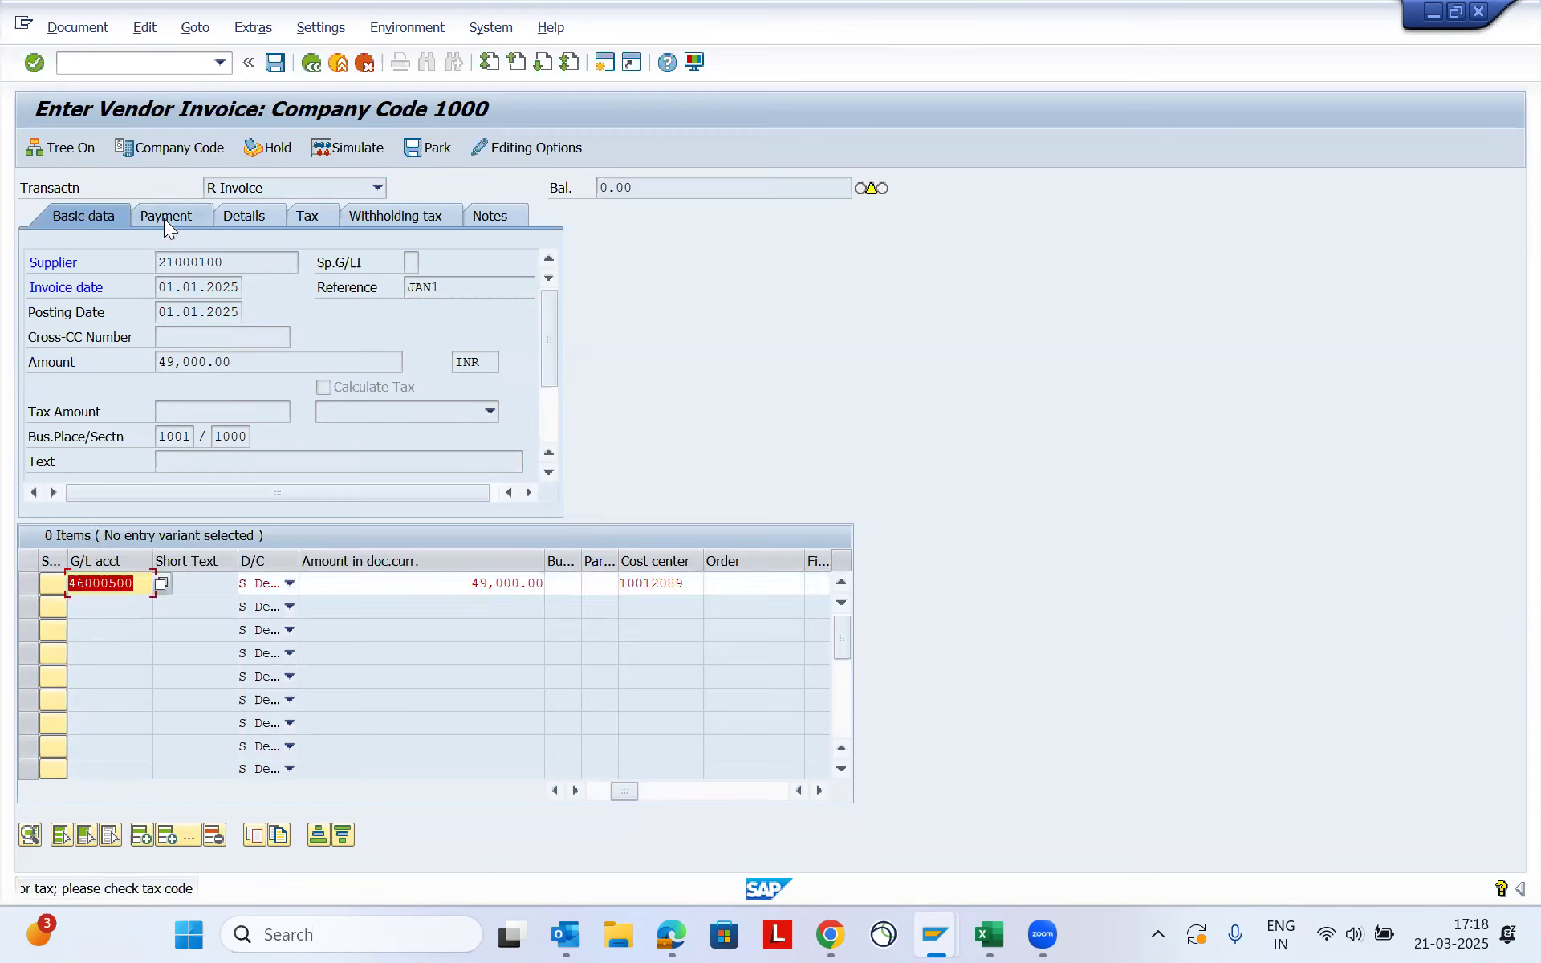
pyautogui.click(161, 213)
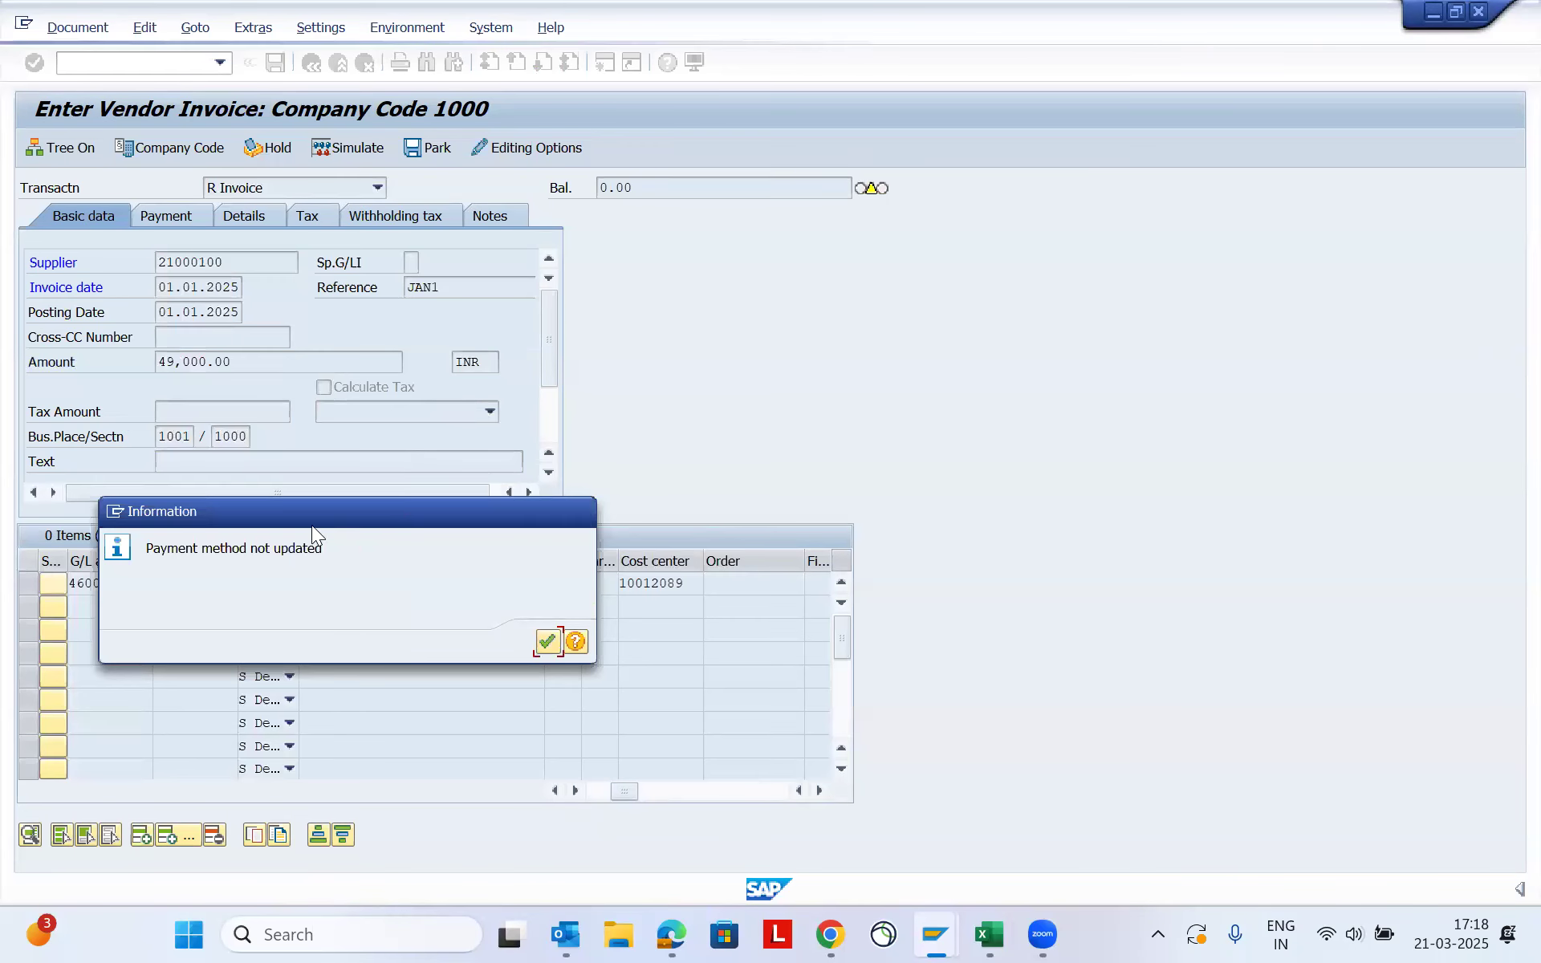
pyautogui.press('Return')
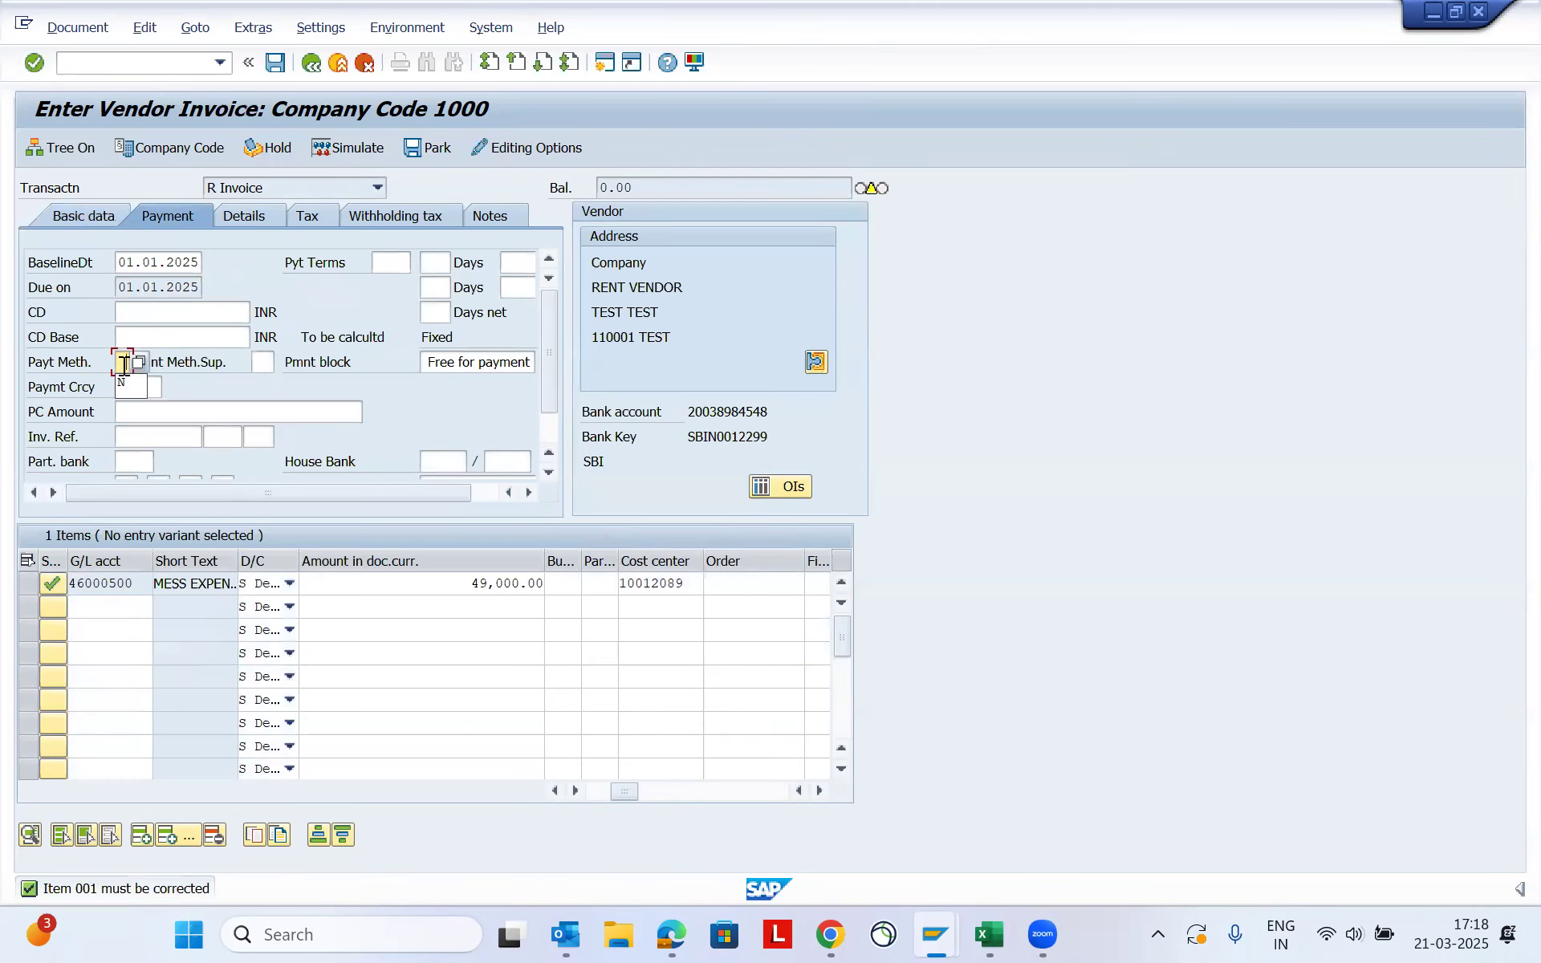
pyautogui.write('N')
pyautogui.press('Return')
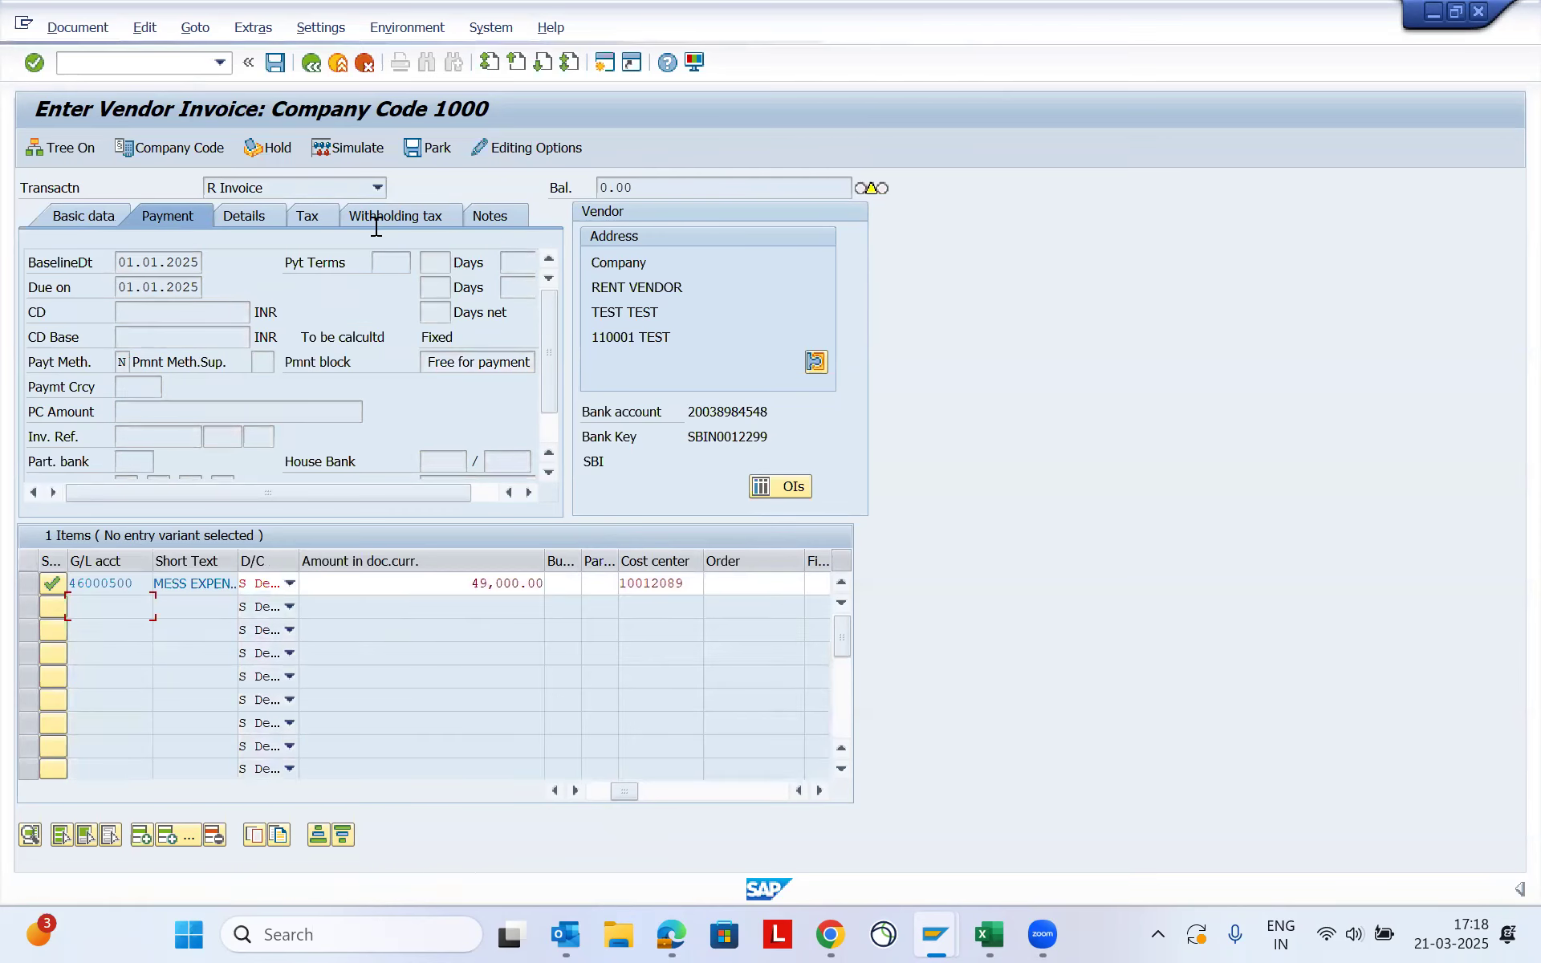
# - Clear the withholding tax code for type 194J in the invoice's withholding tax data
pyautogui.click(399, 213)
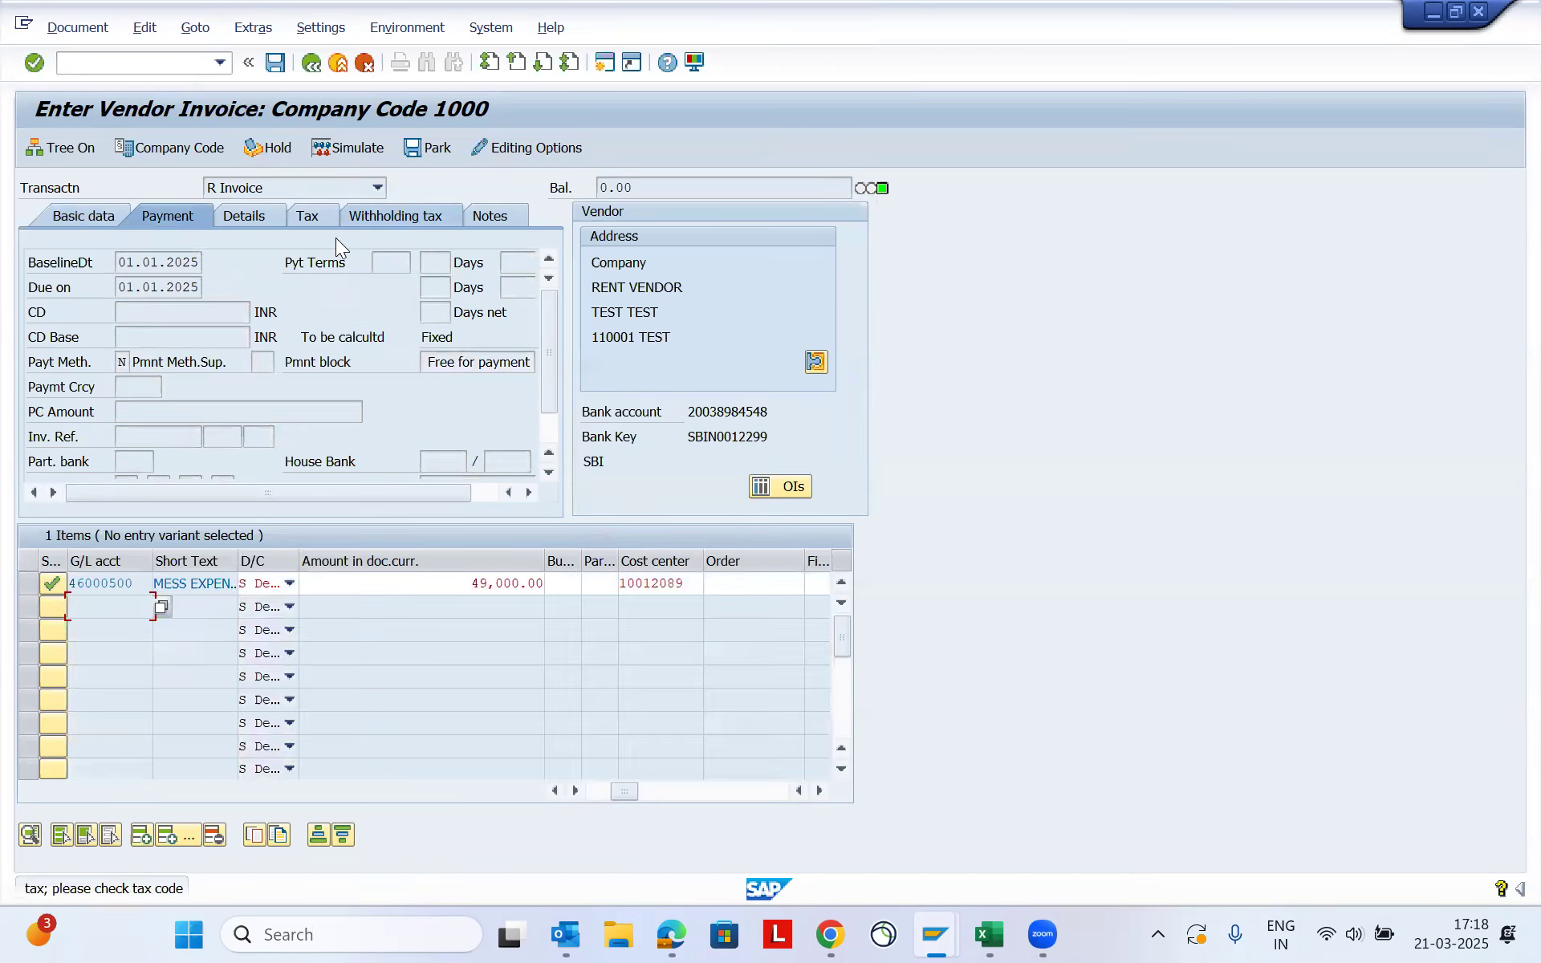
pyautogui.press('Return')
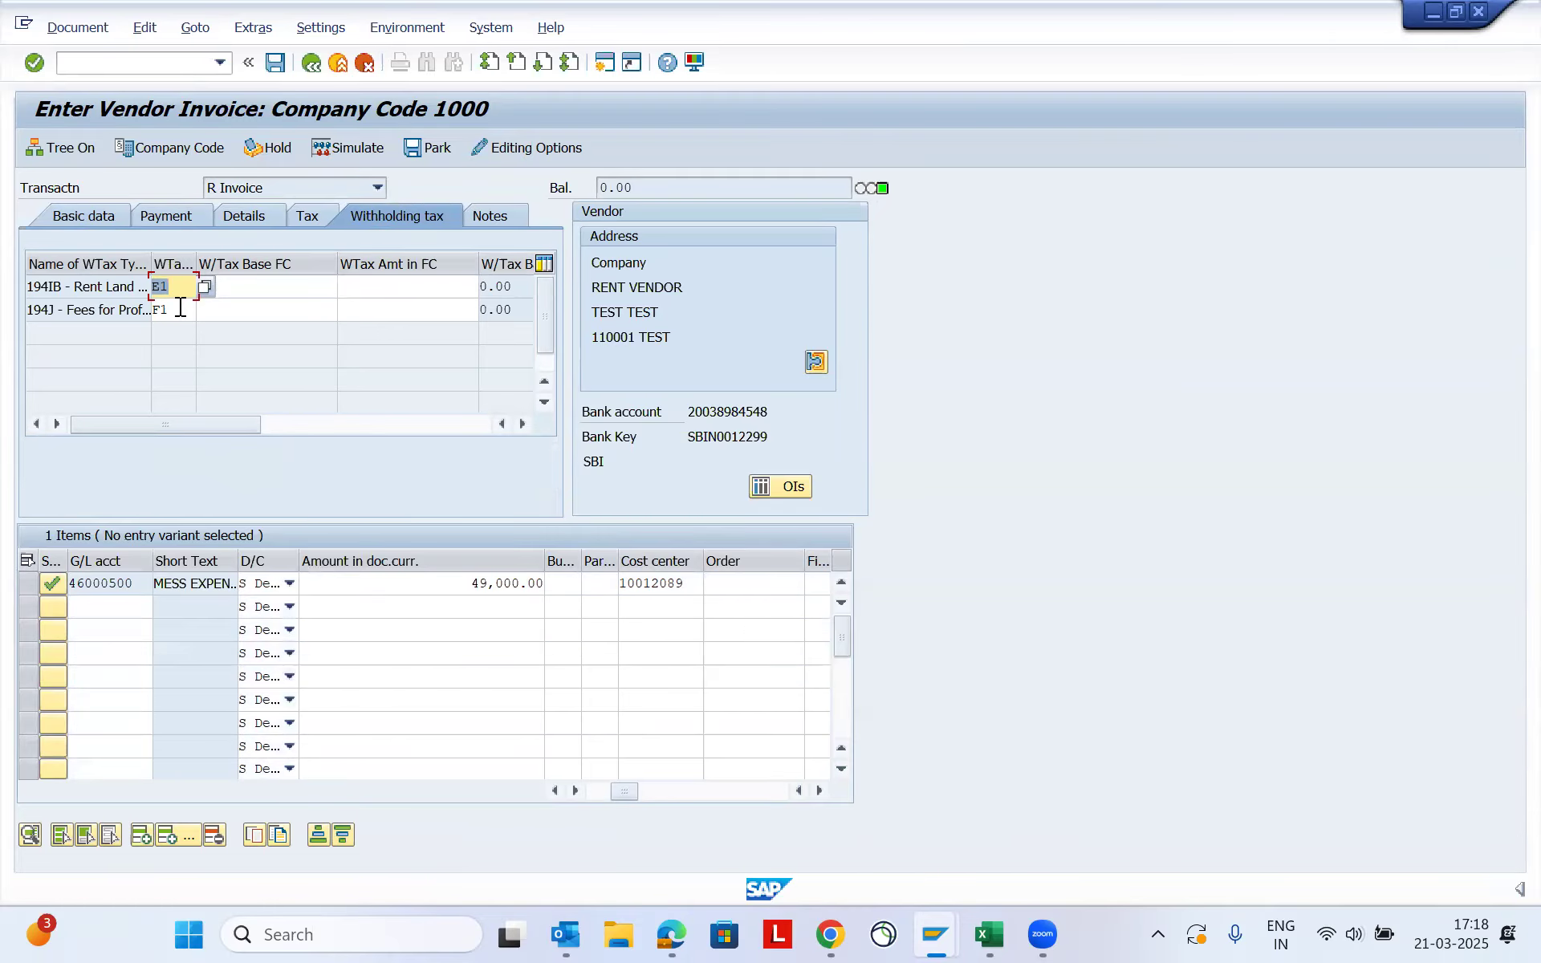
pyautogui.click(62, 286)
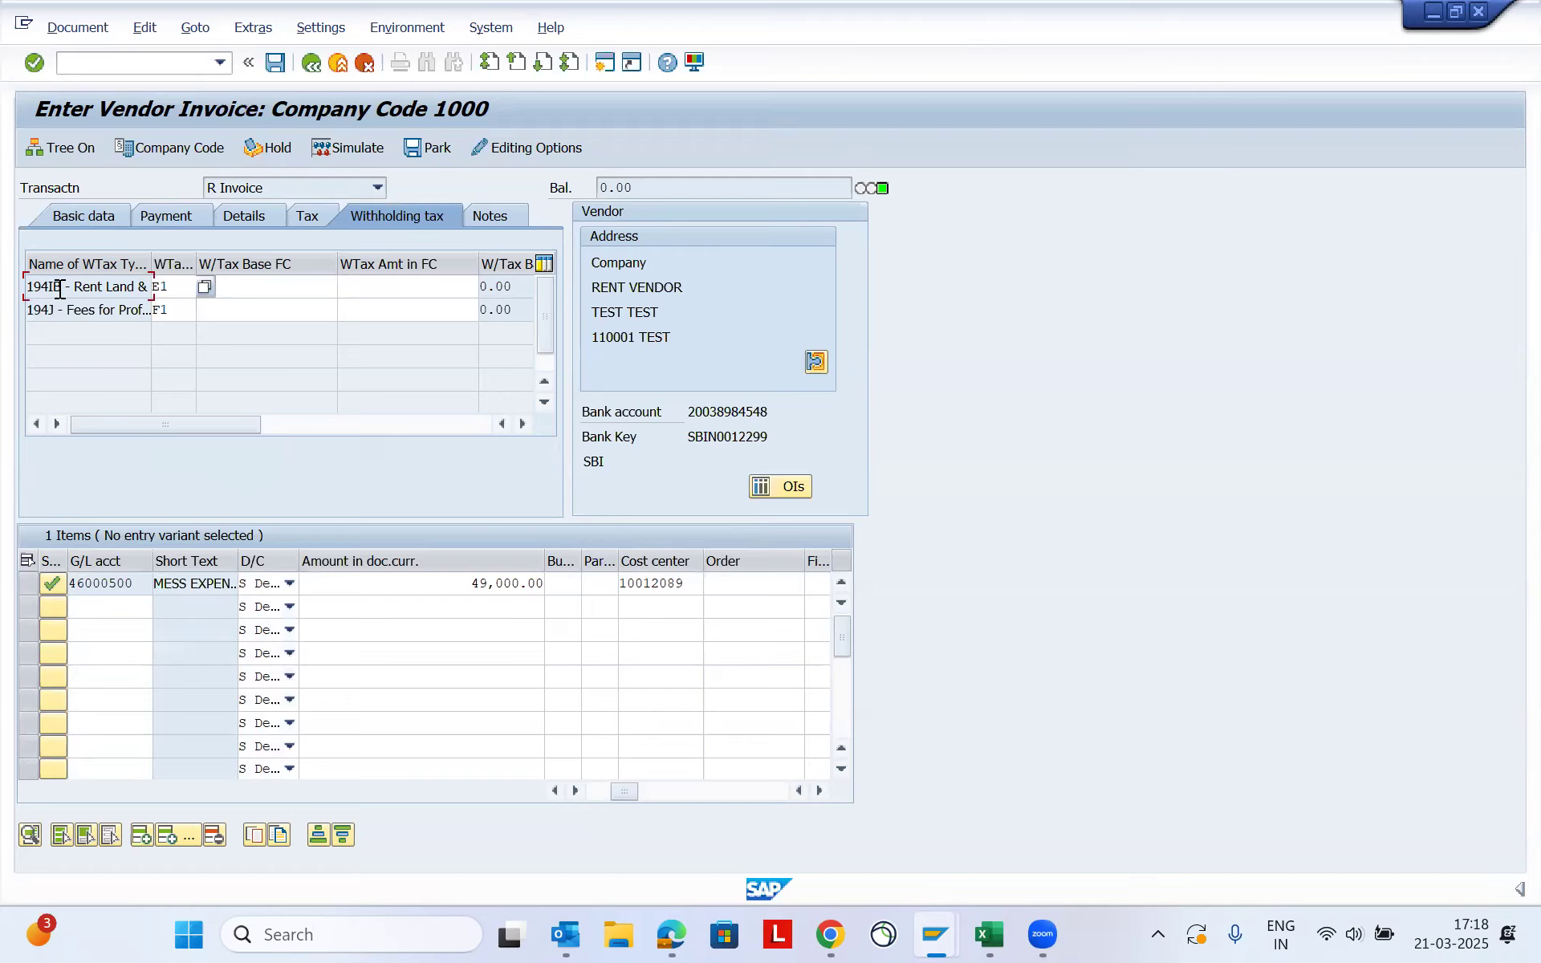
pyautogui.moveTo(62, 287); pyautogui.dragTo(131, 276)
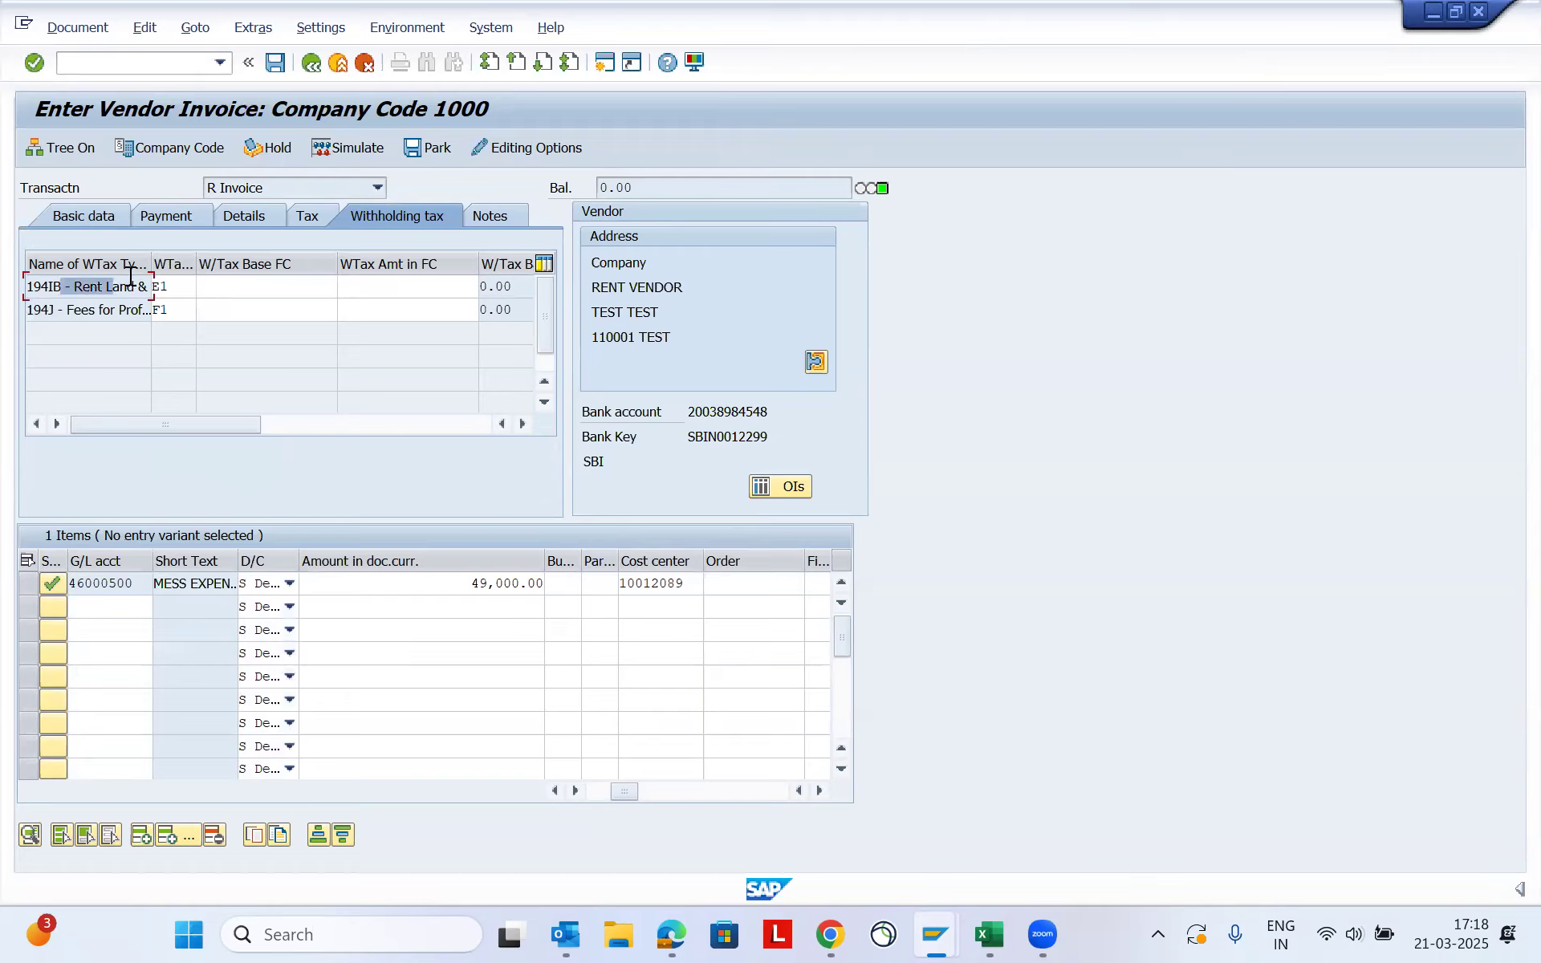
pyautogui.click(173, 309)
pyautogui.press('BackSpace')
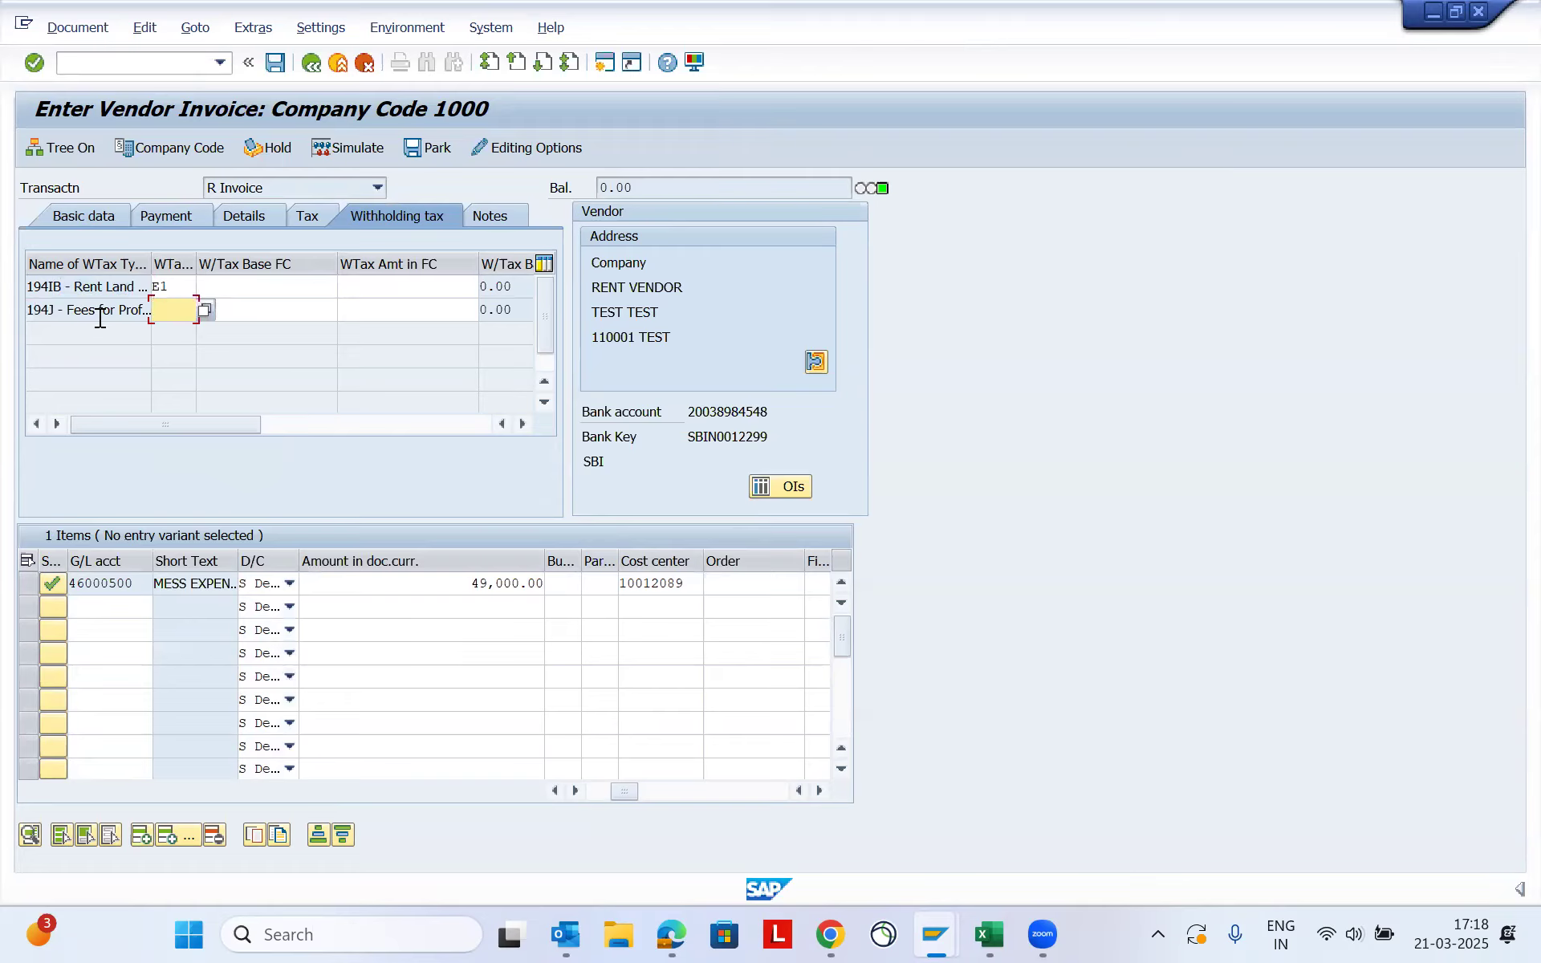
pyautogui.press('Tab')
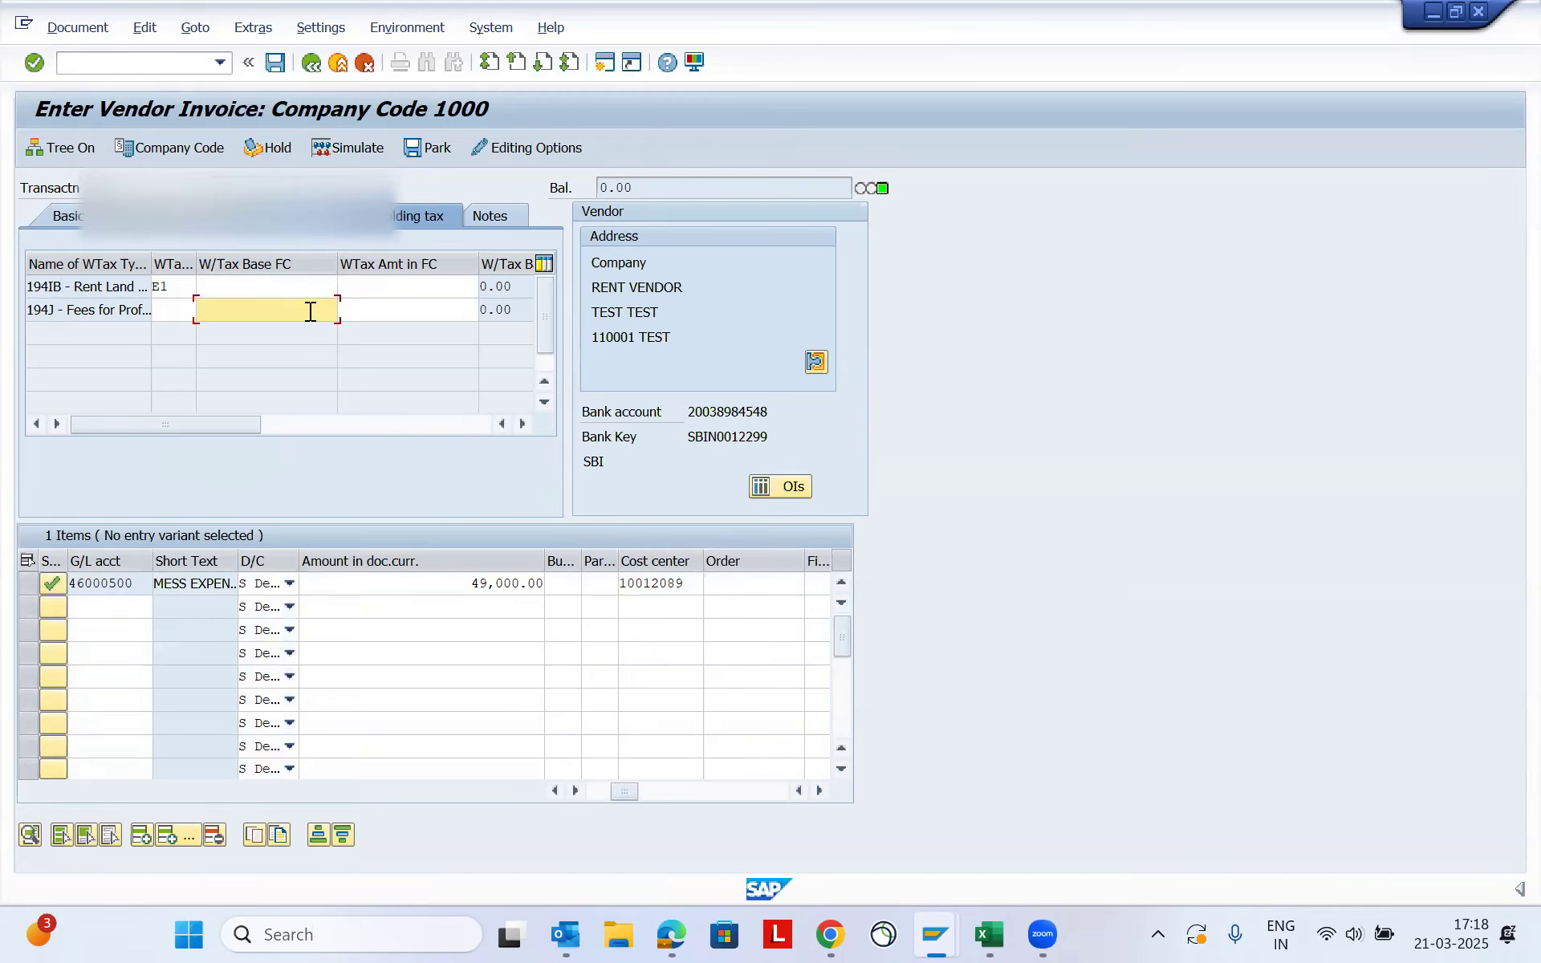
# - Simulate the January rent invoice, accepting the tax code warning, and post the document
pyautogui.click(77, 28)
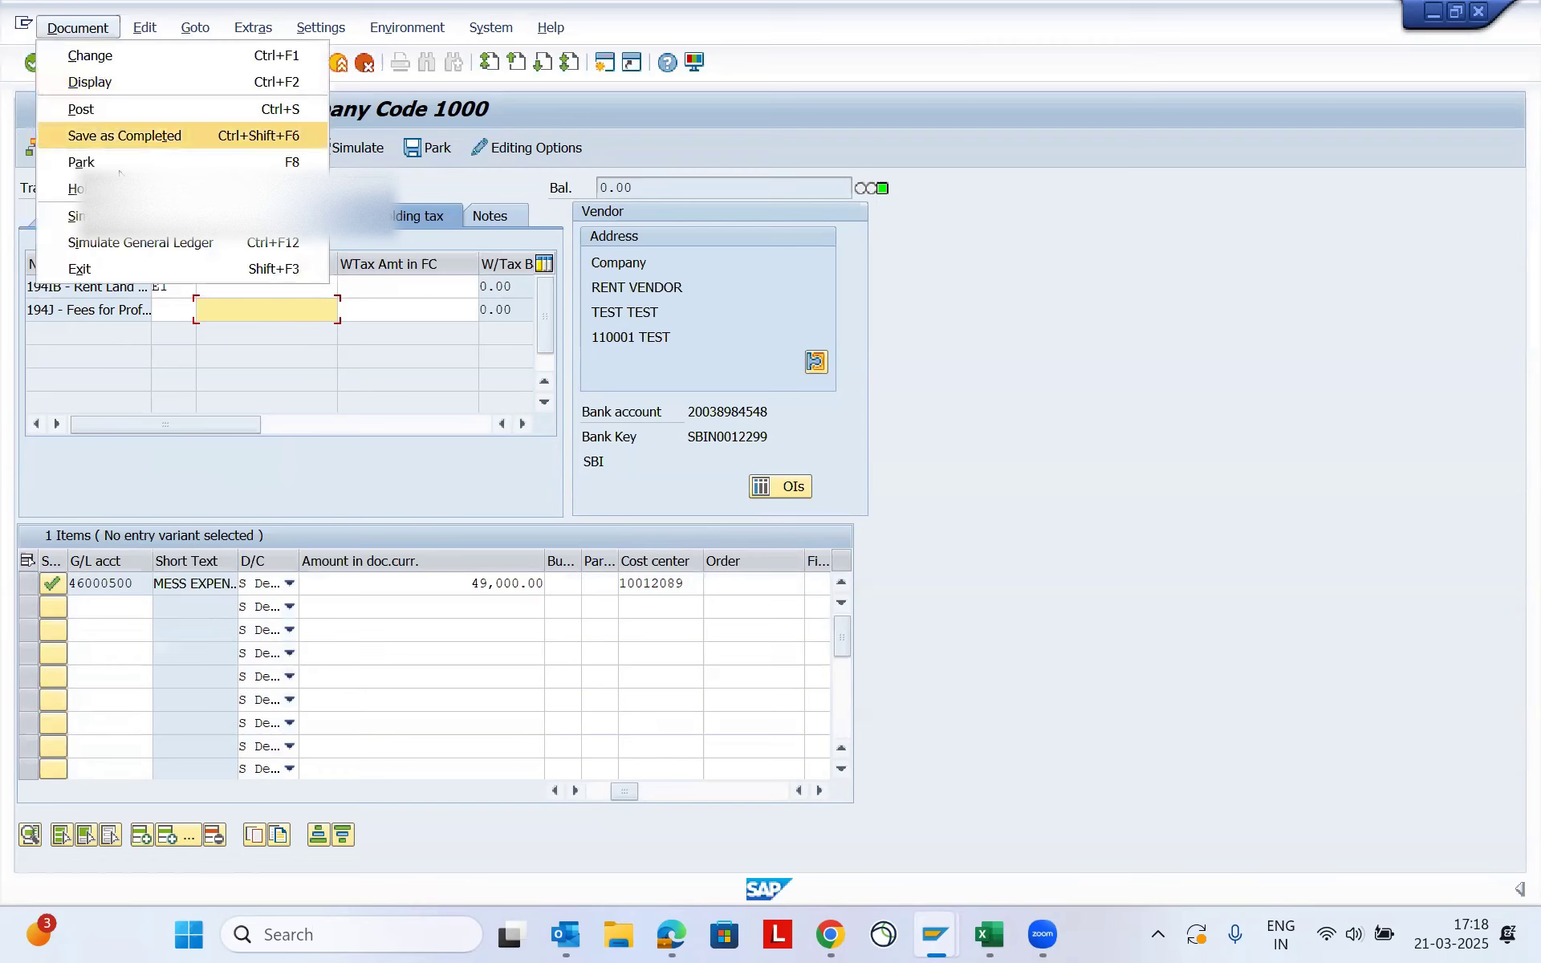
pyautogui.click(122, 217)
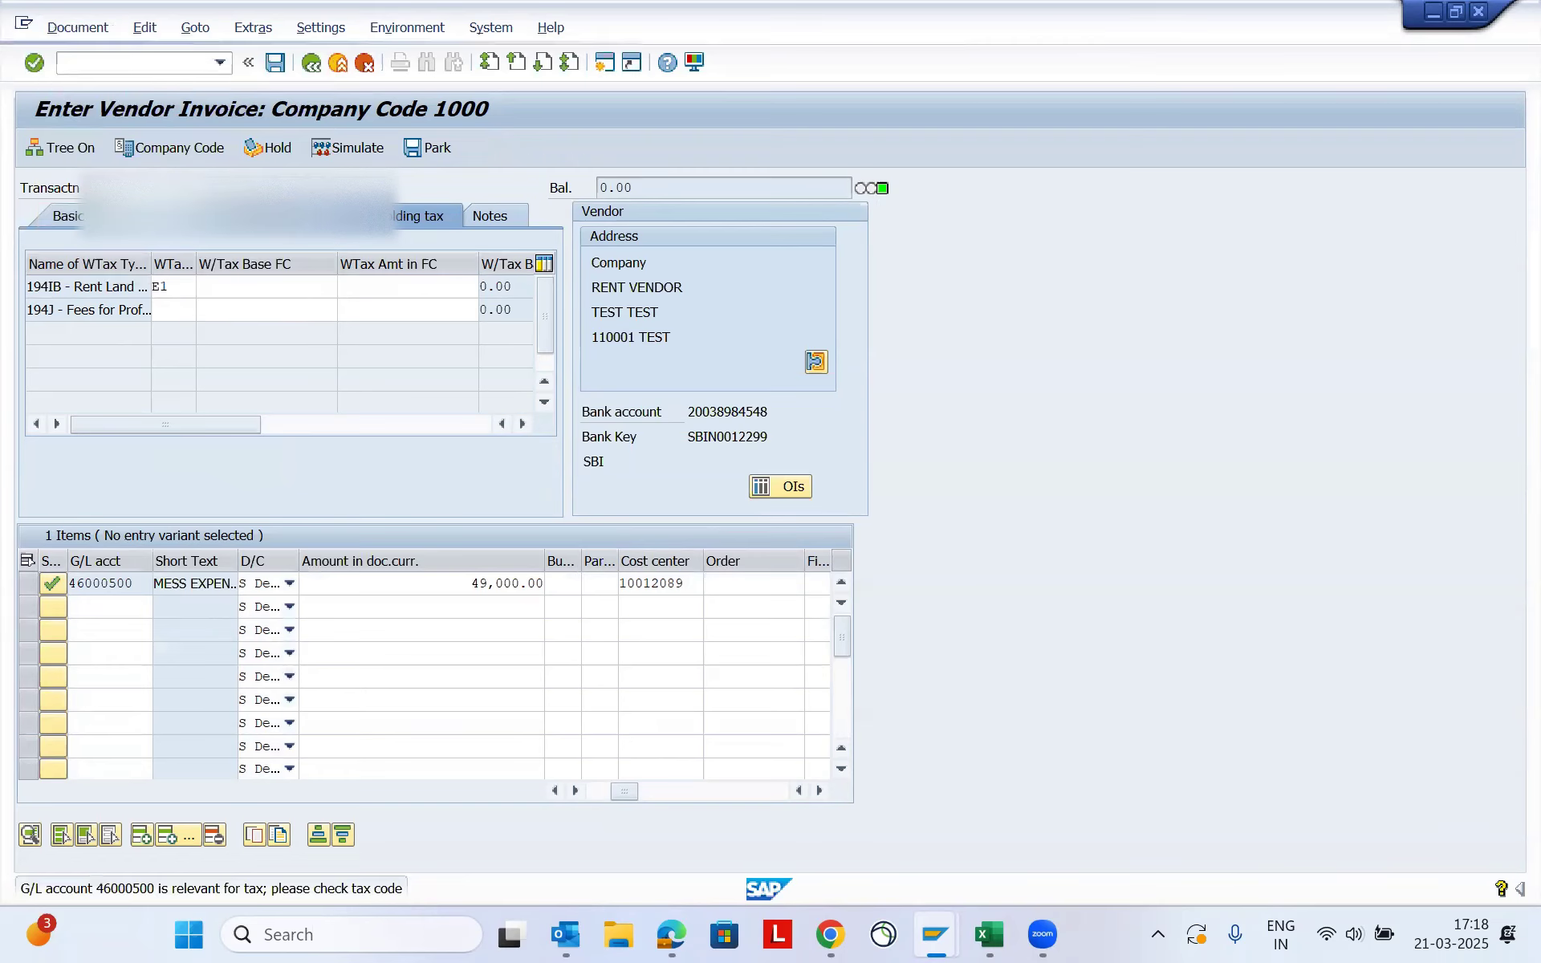
pyautogui.press('Return')
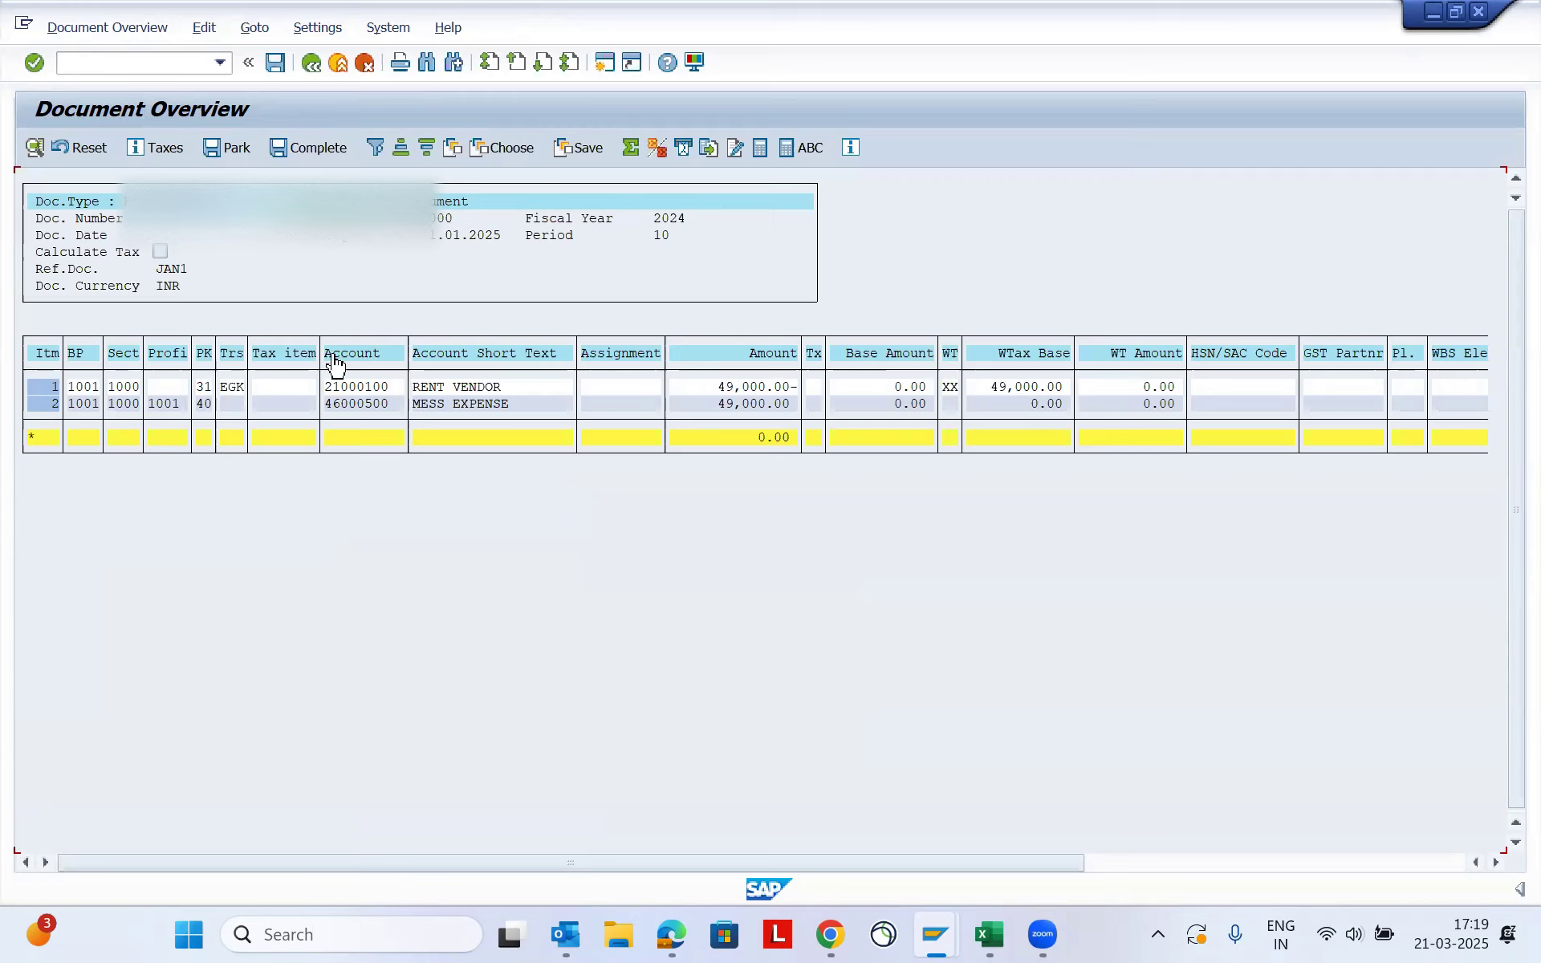
pyautogui.click(280, 69)
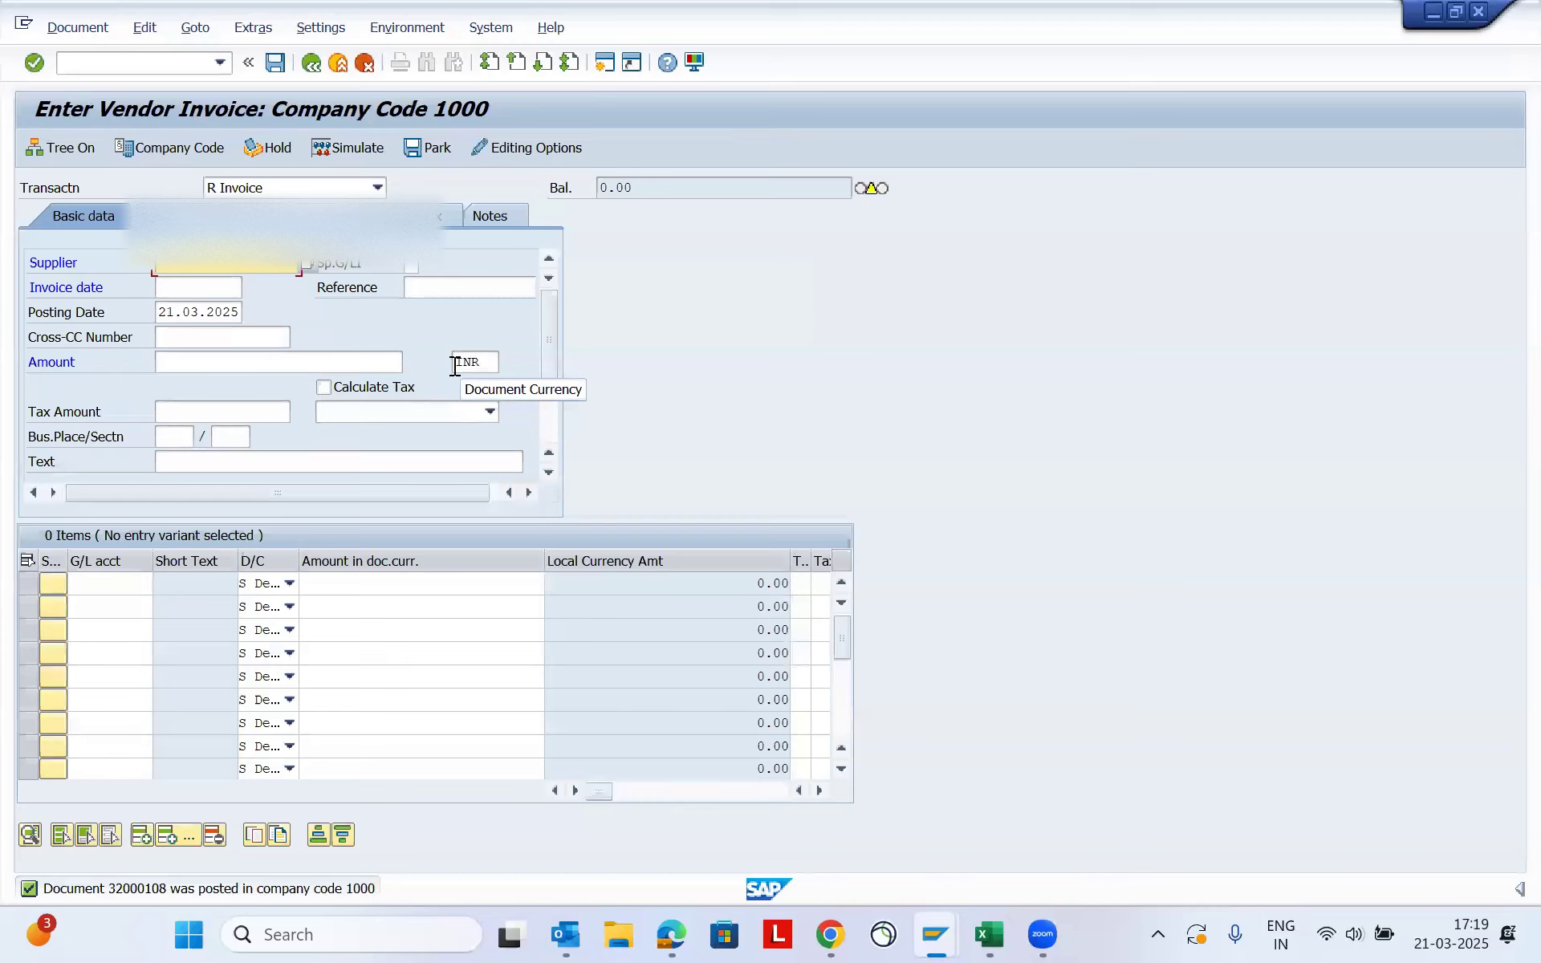
# - Enter the rent vendor's supplier number for a new invoice
pyautogui.press('Down')
pyautogui.press('Down')
pyautogui.press('Tab')
# - Set the new invoice's date to 01022025 and its reference to feb1
pyautogui.press('Tab')
pyautogui.press('Tab')
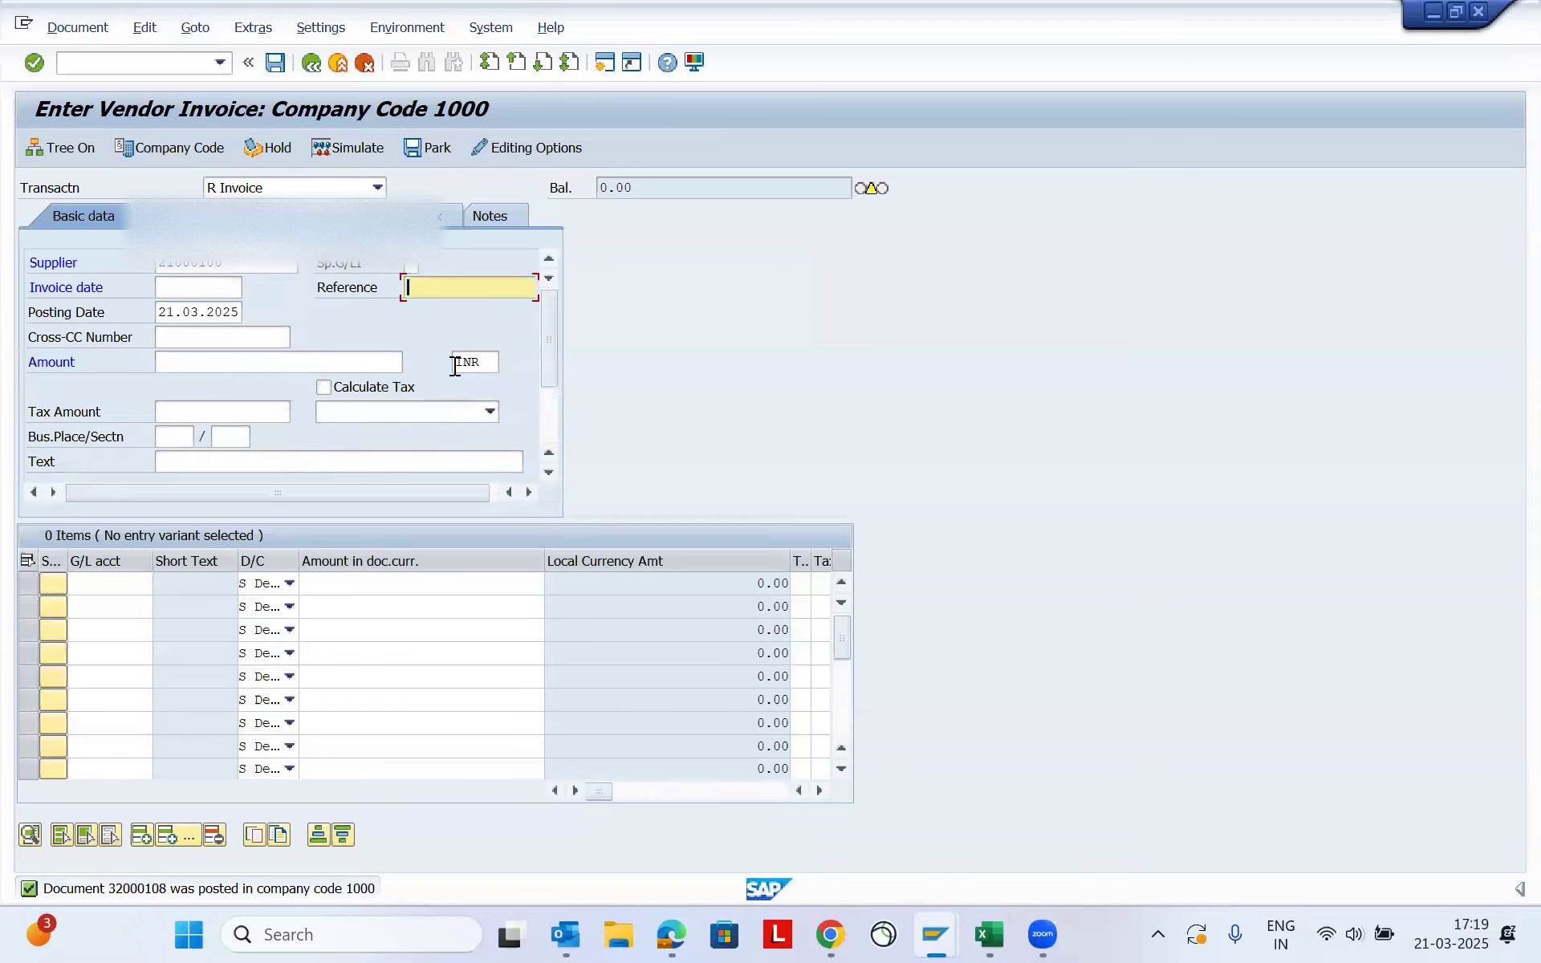
pyautogui.hotkey('shift', 'Tab')
pyautogui.hotkey('shift', 'Tab')
pyautogui.press('Down')
pyautogui.press('Down')
pyautogui.press('Tab')
pyautogui.write('feb1')
pyautogui.press('Tab')
pyautogui.press('Tab')
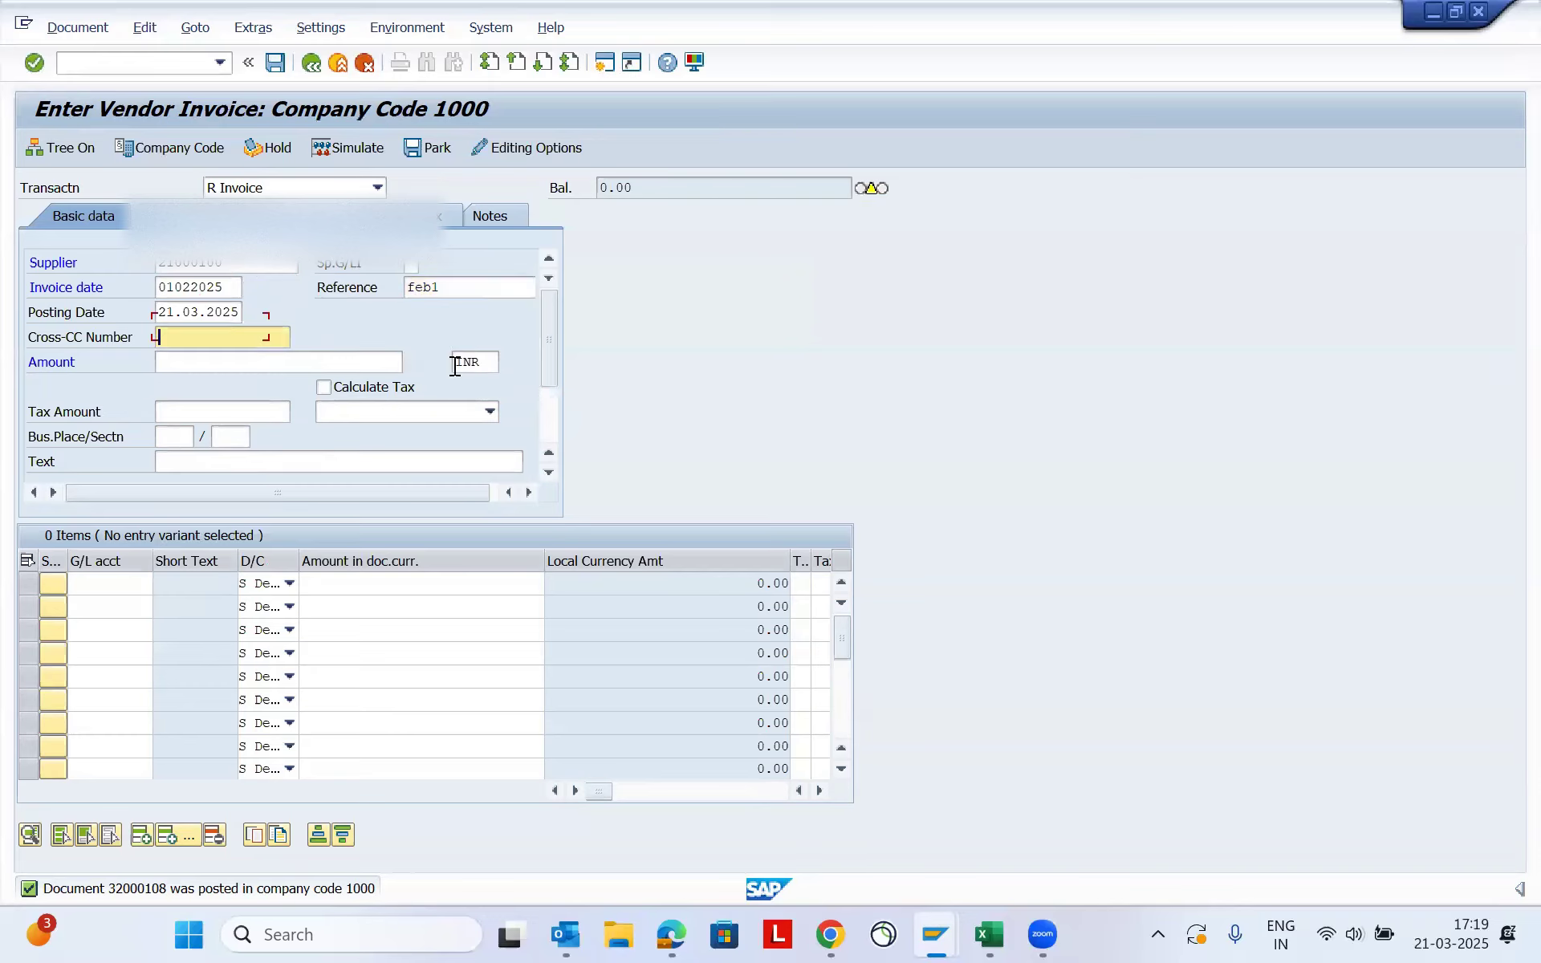
# - Set the February invoice's posting date to 01022025 and its amount to 49000
pyautogui.hotkey('shift', 'Tab')
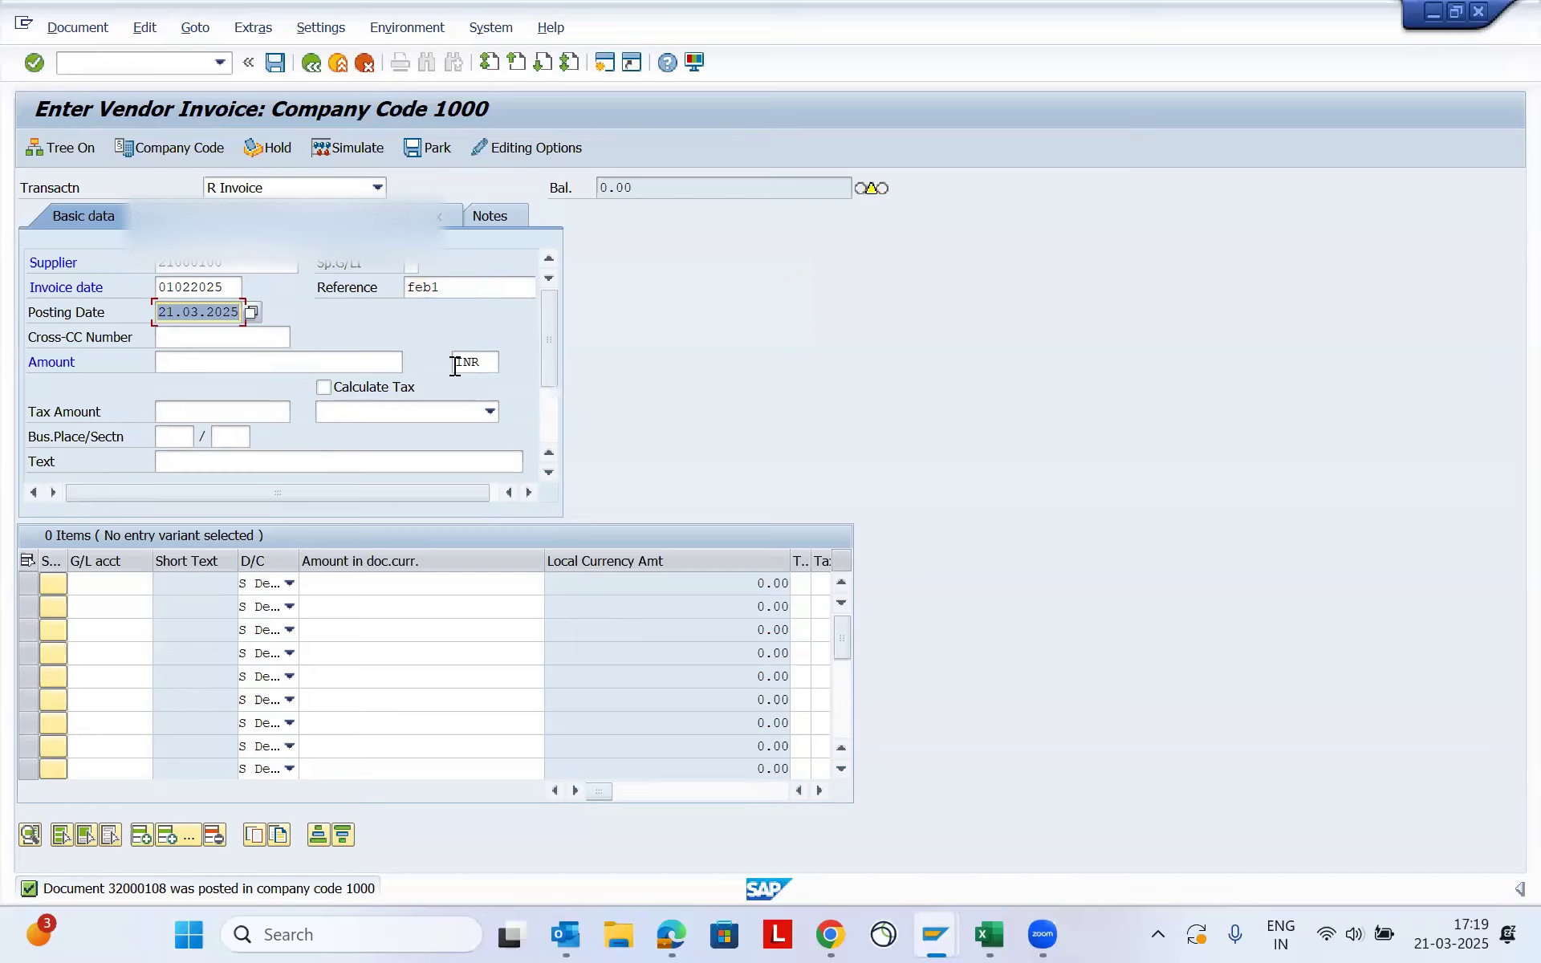
pyautogui.write('01022025')
pyautogui.press('Tab')
pyautogui.press('Tab')
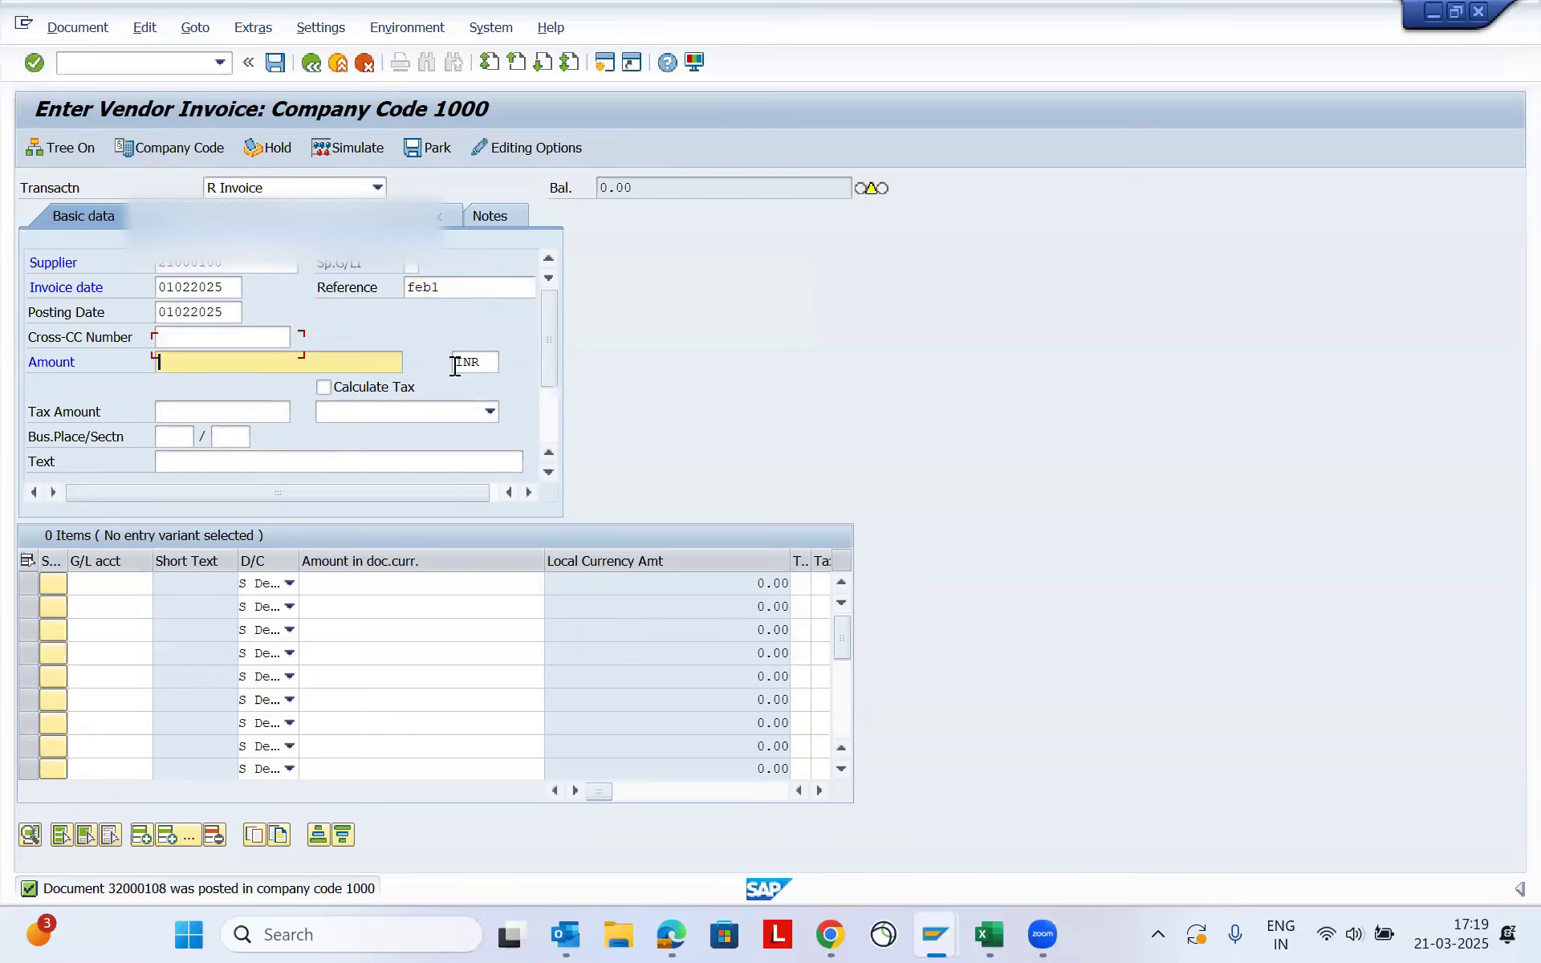
pyautogui.press('Down')
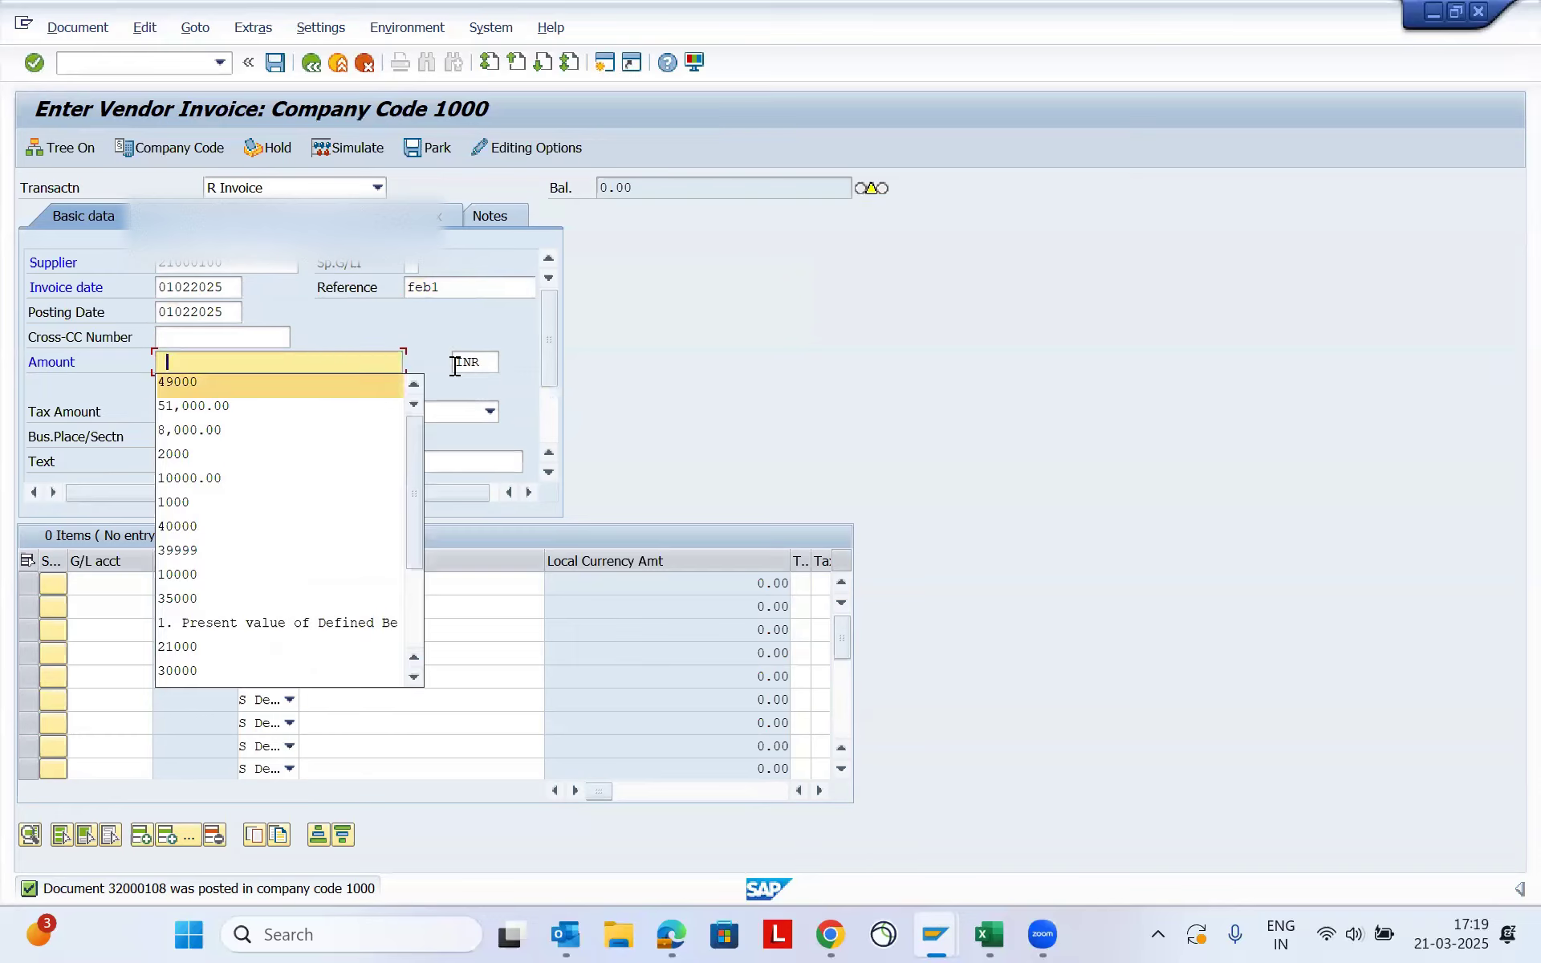
pyautogui.press('Return')
pyautogui.press('Tab')
pyautogui.press('Tab')
pyautogui.press('Tab')
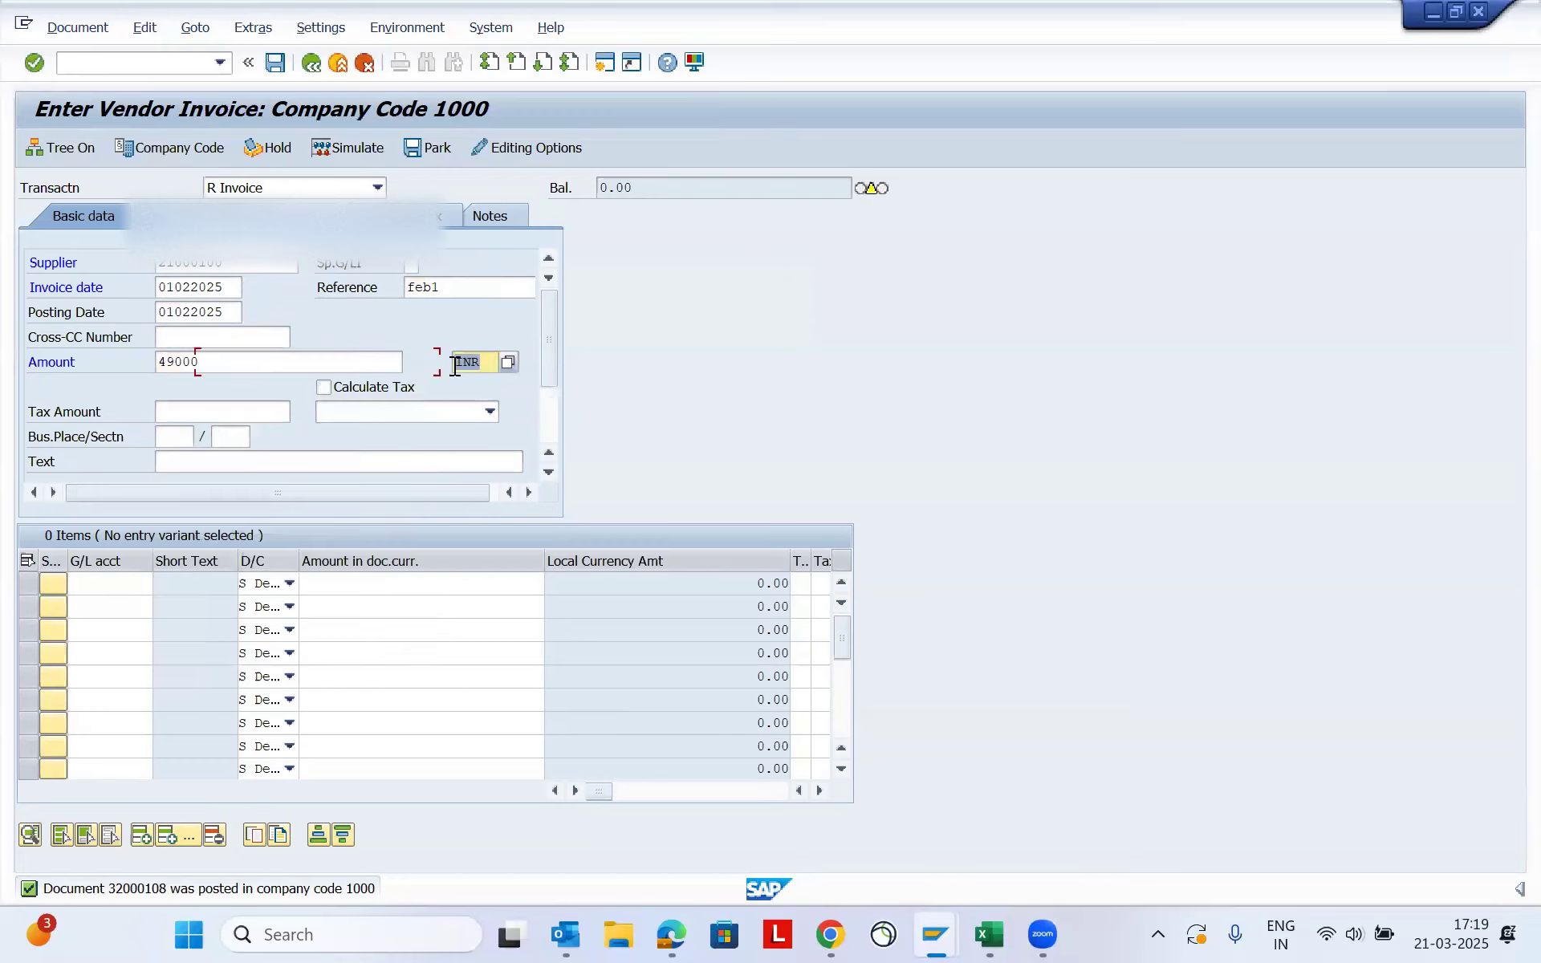
pyautogui.press('Tab')
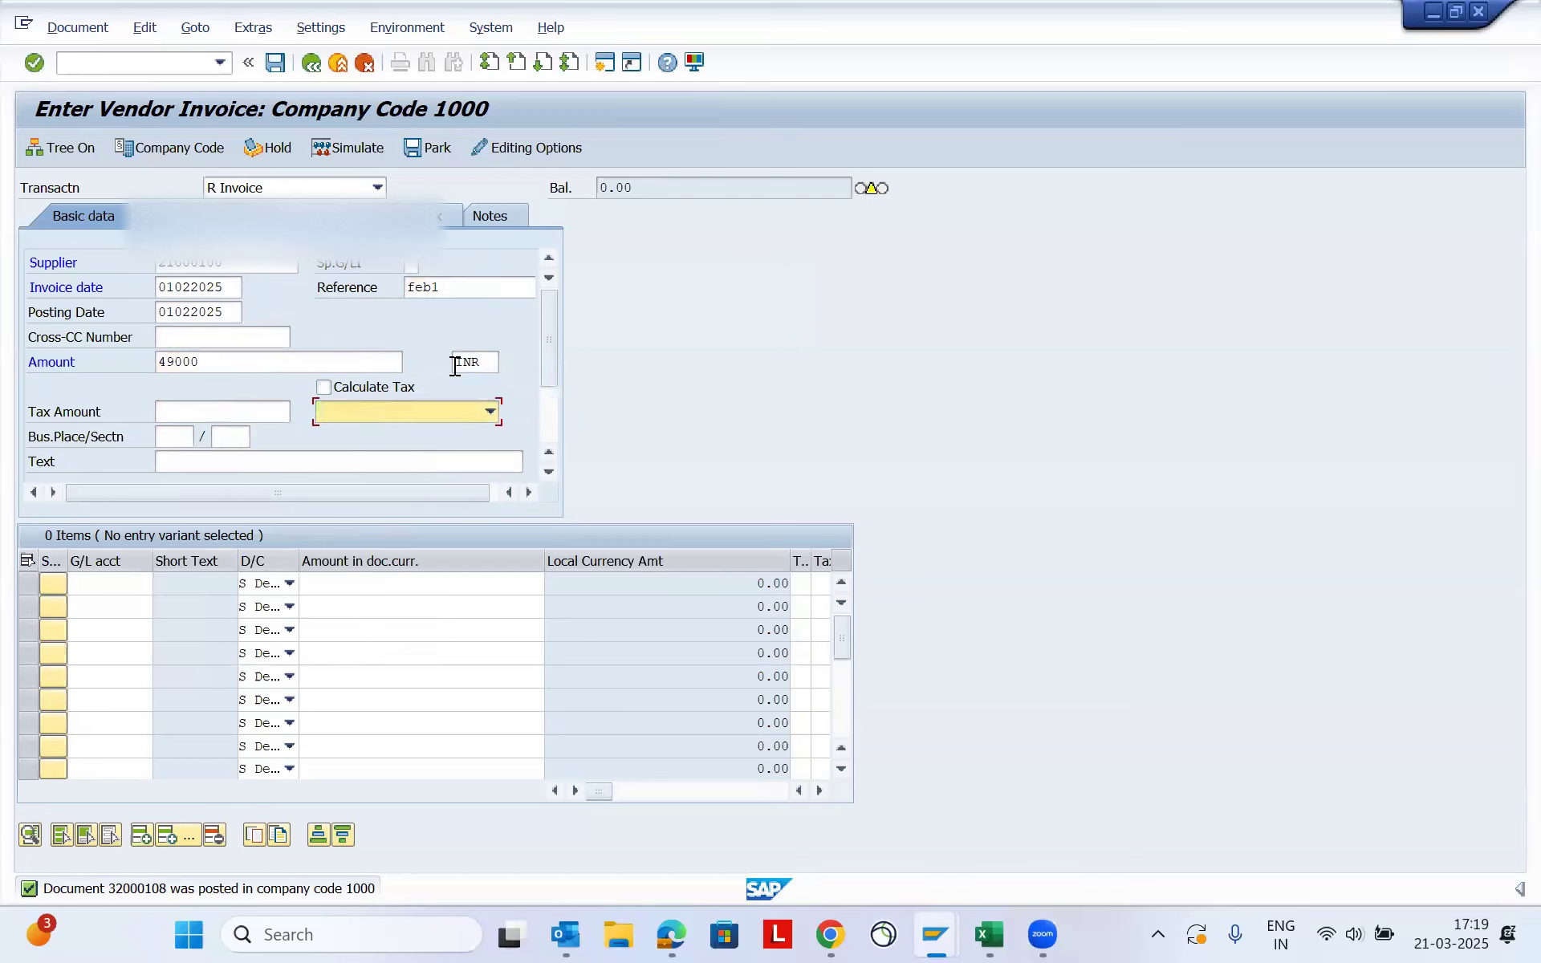
# - Set the February invoice's business place to 1001 and its section to 1000
pyautogui.press('Tab')
pyautogui.press('Down')
pyautogui.press('Tab')
pyautogui.press('Down')
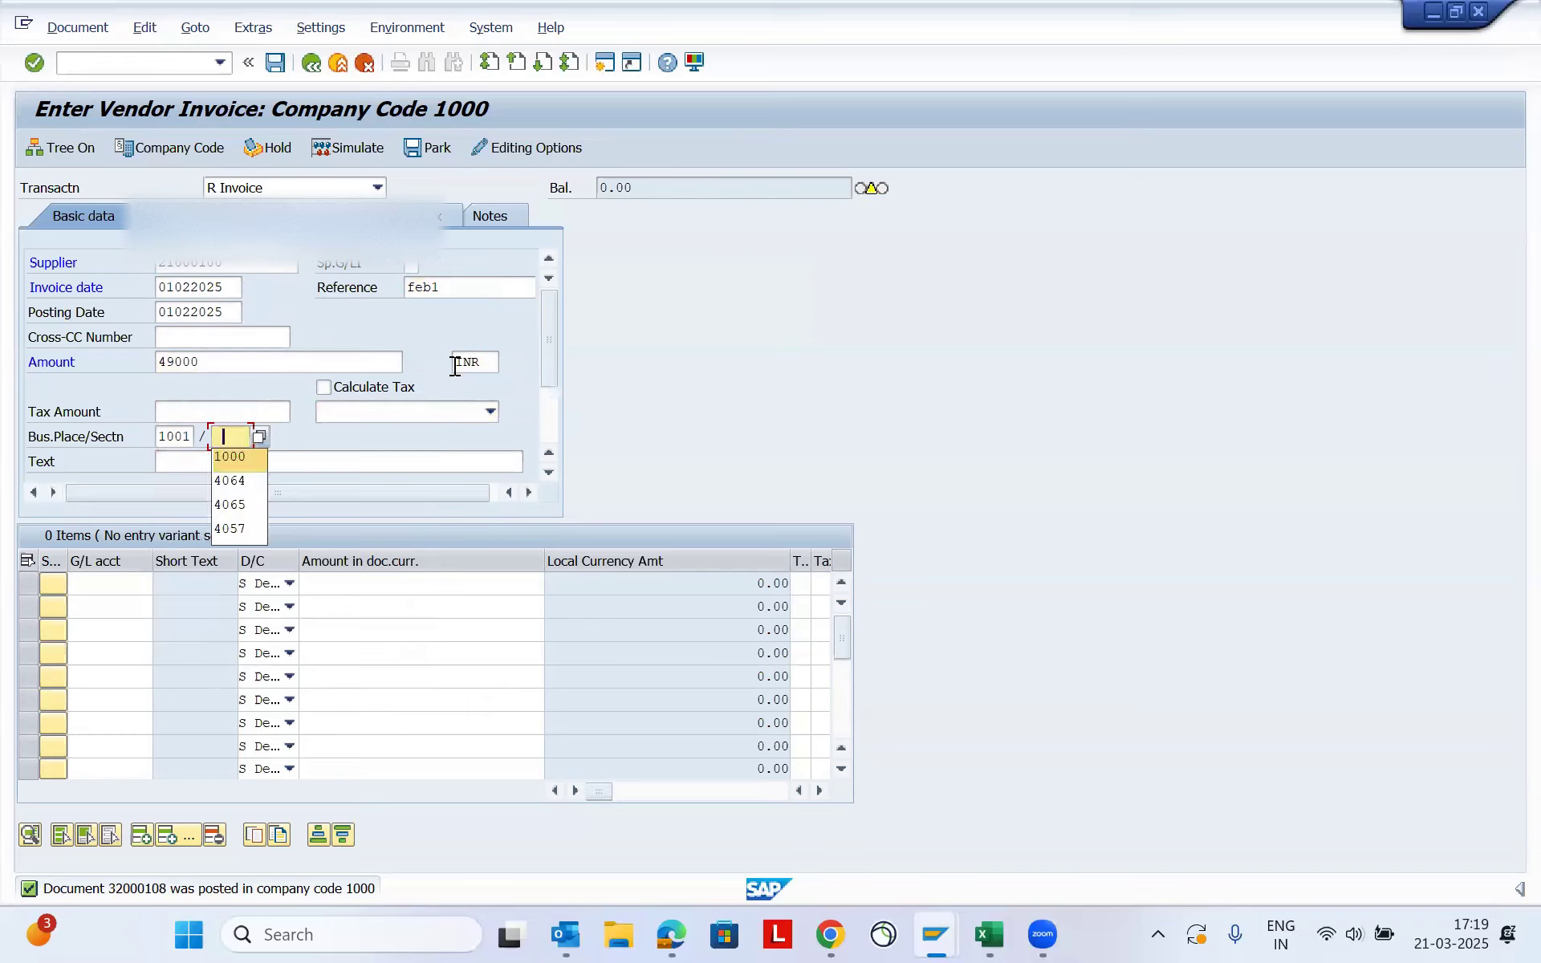
pyautogui.press('Tab')
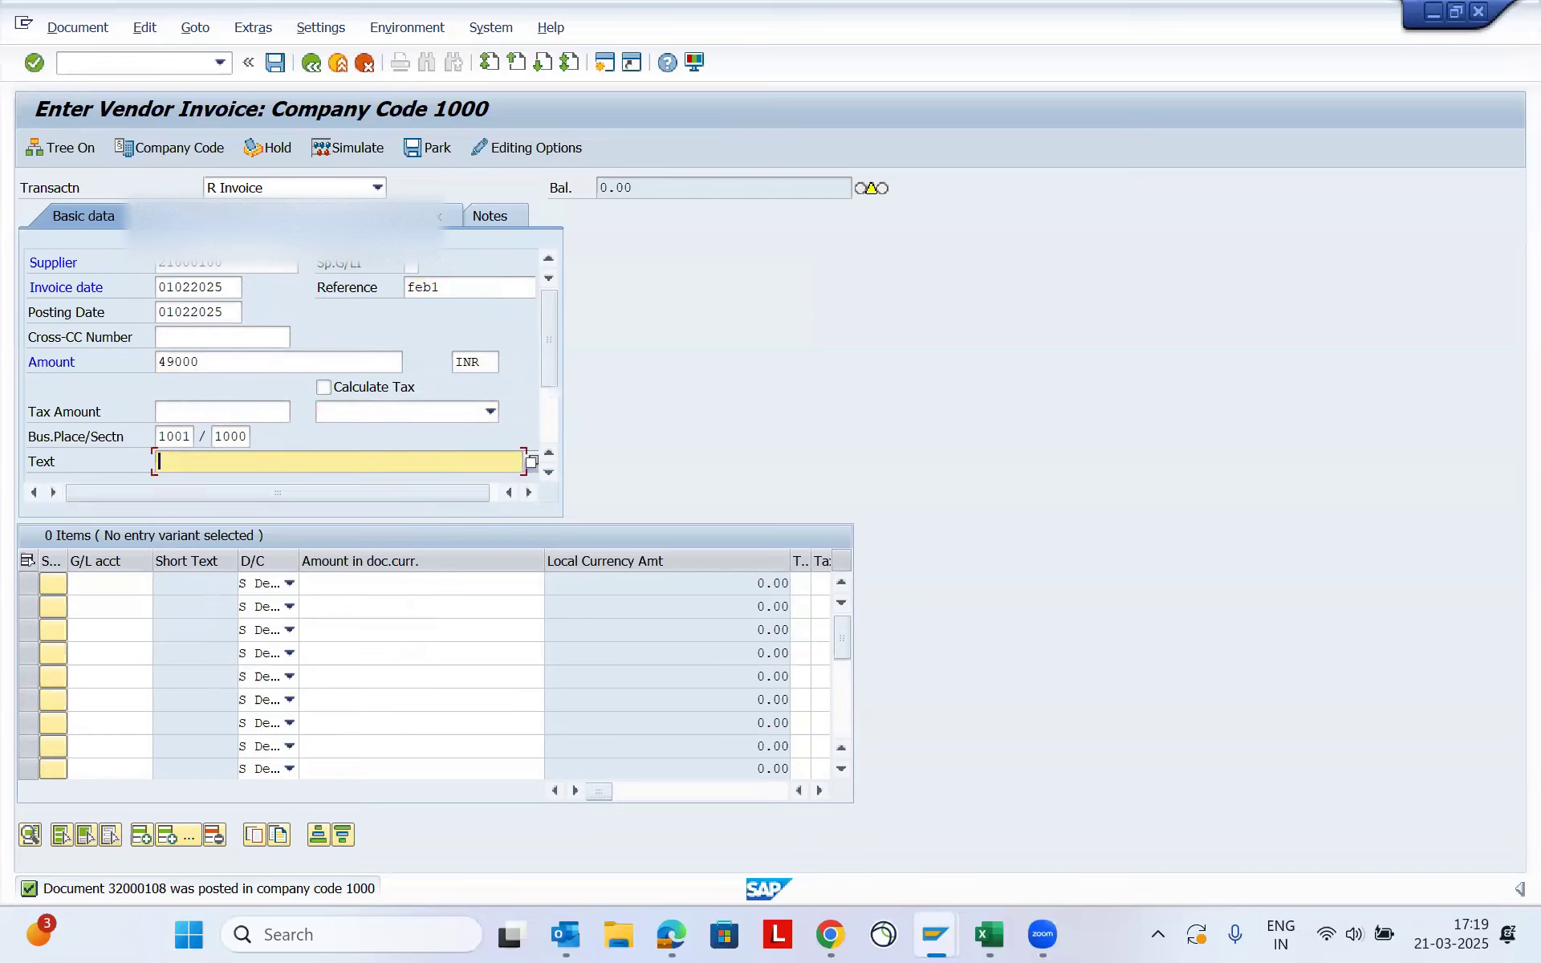
pyautogui.click(267, 365)
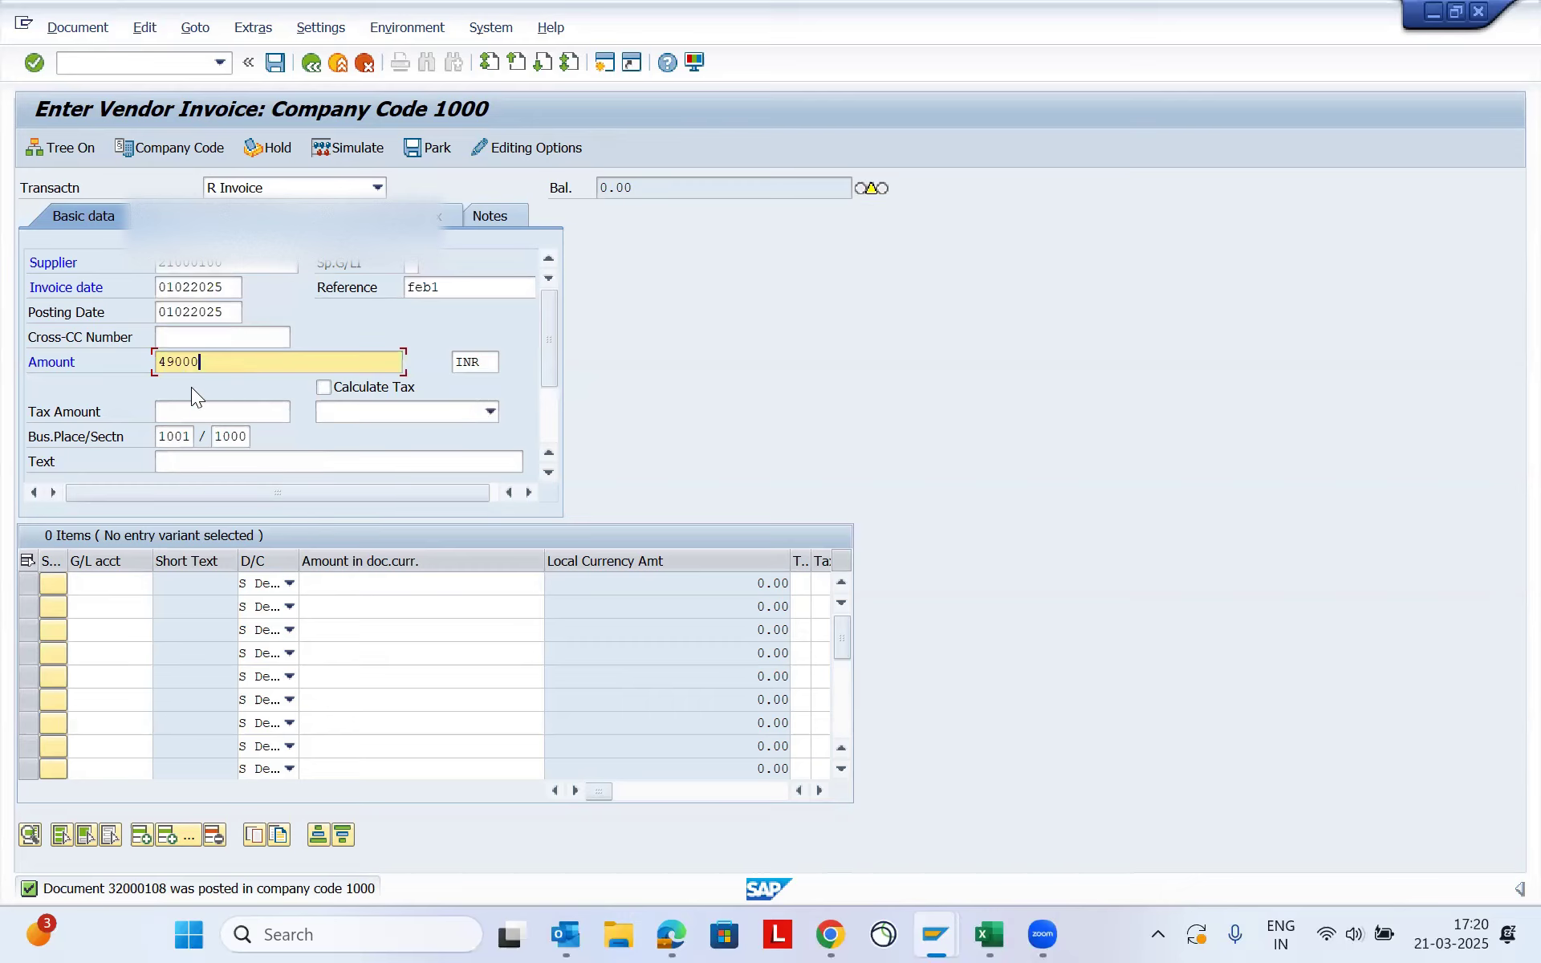
# - Add a debit line item to G/L account 46000500 with an amount of 49000
pyautogui.click(119, 581)
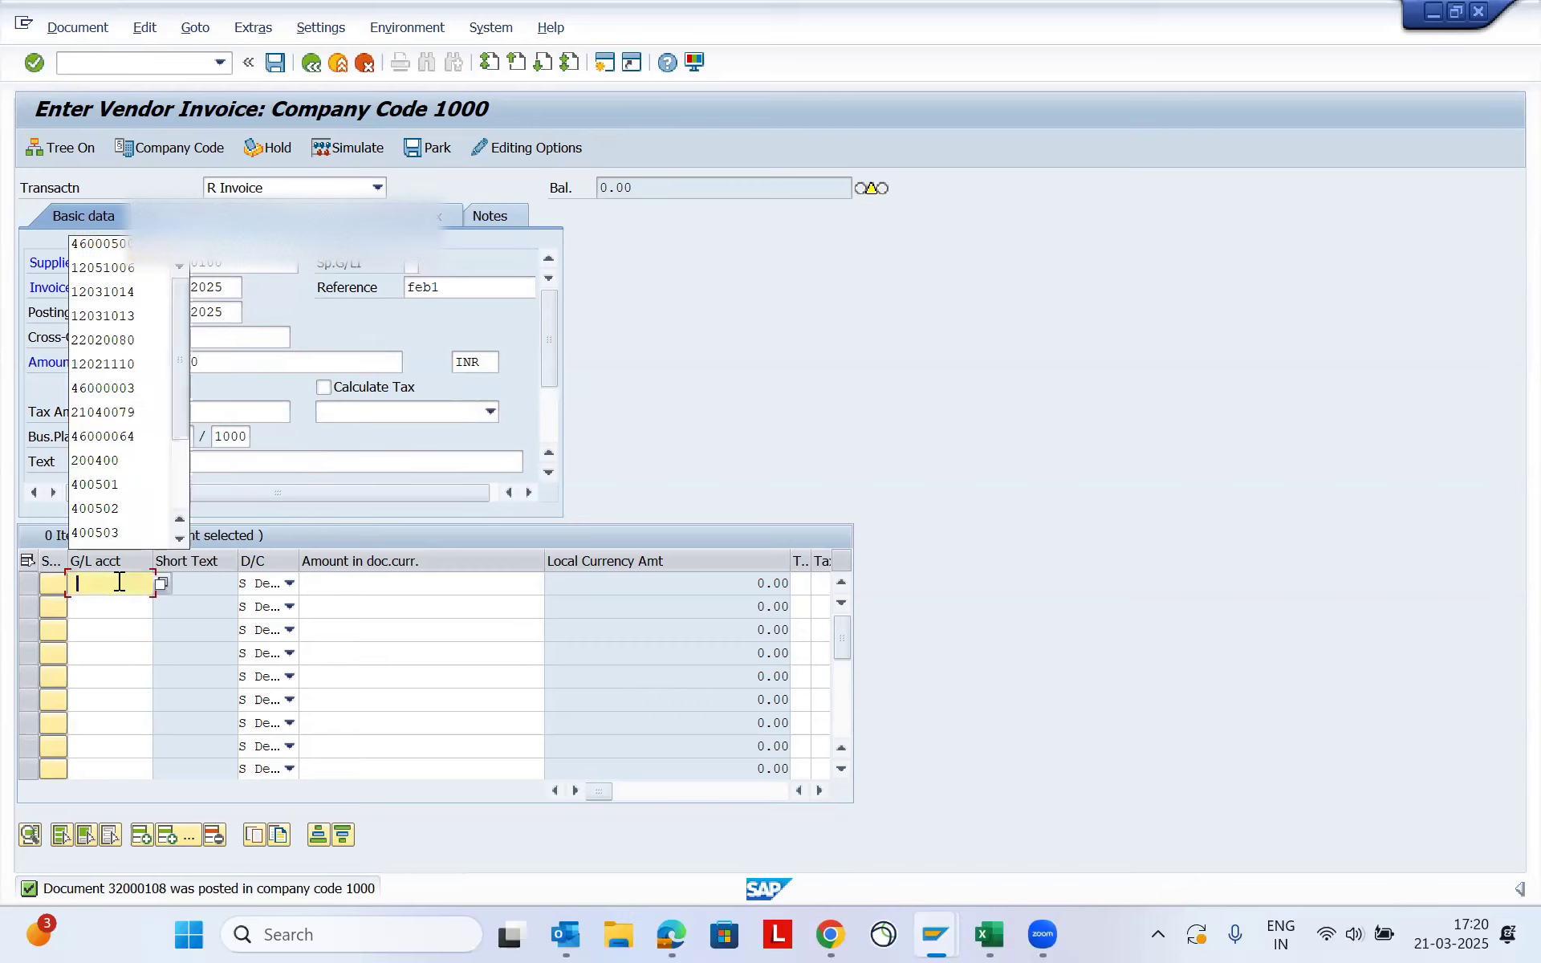
pyautogui.press('Down')
pyautogui.press('Tab')
pyautogui.press('Tab')
pyautogui.press('Down')
# - Assign cost center 10012089 to the 49000 line item
pyautogui.press('Tab')
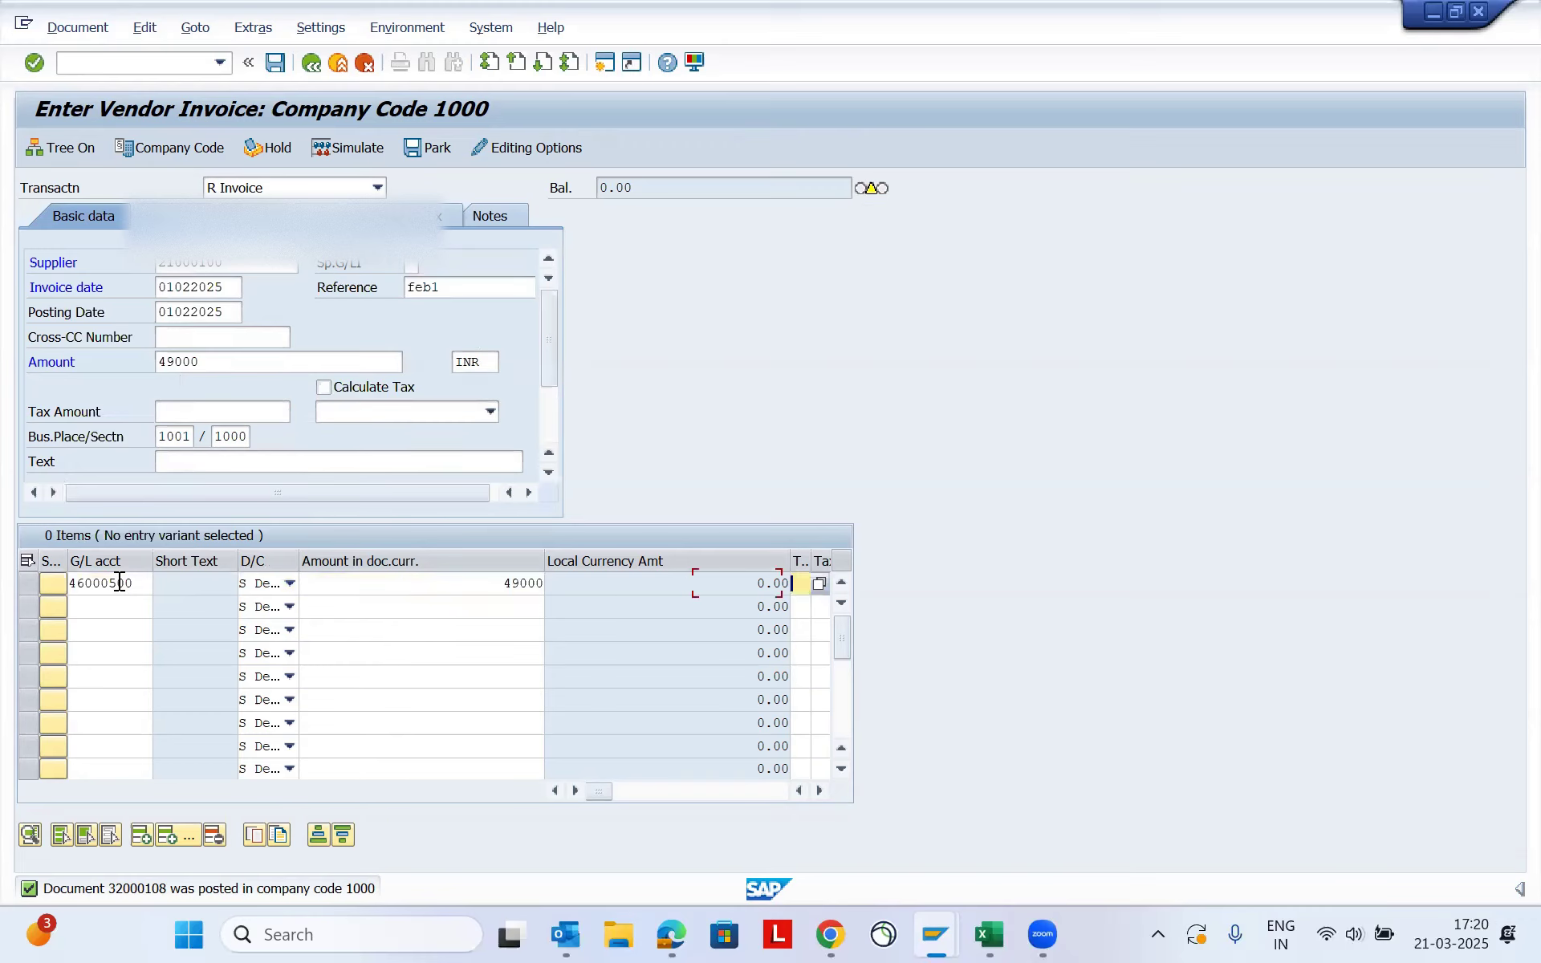
pyautogui.press('Tab')
pyautogui.press('Tab')
pyautogui.press('Tab')
pyautogui.press('Tab')
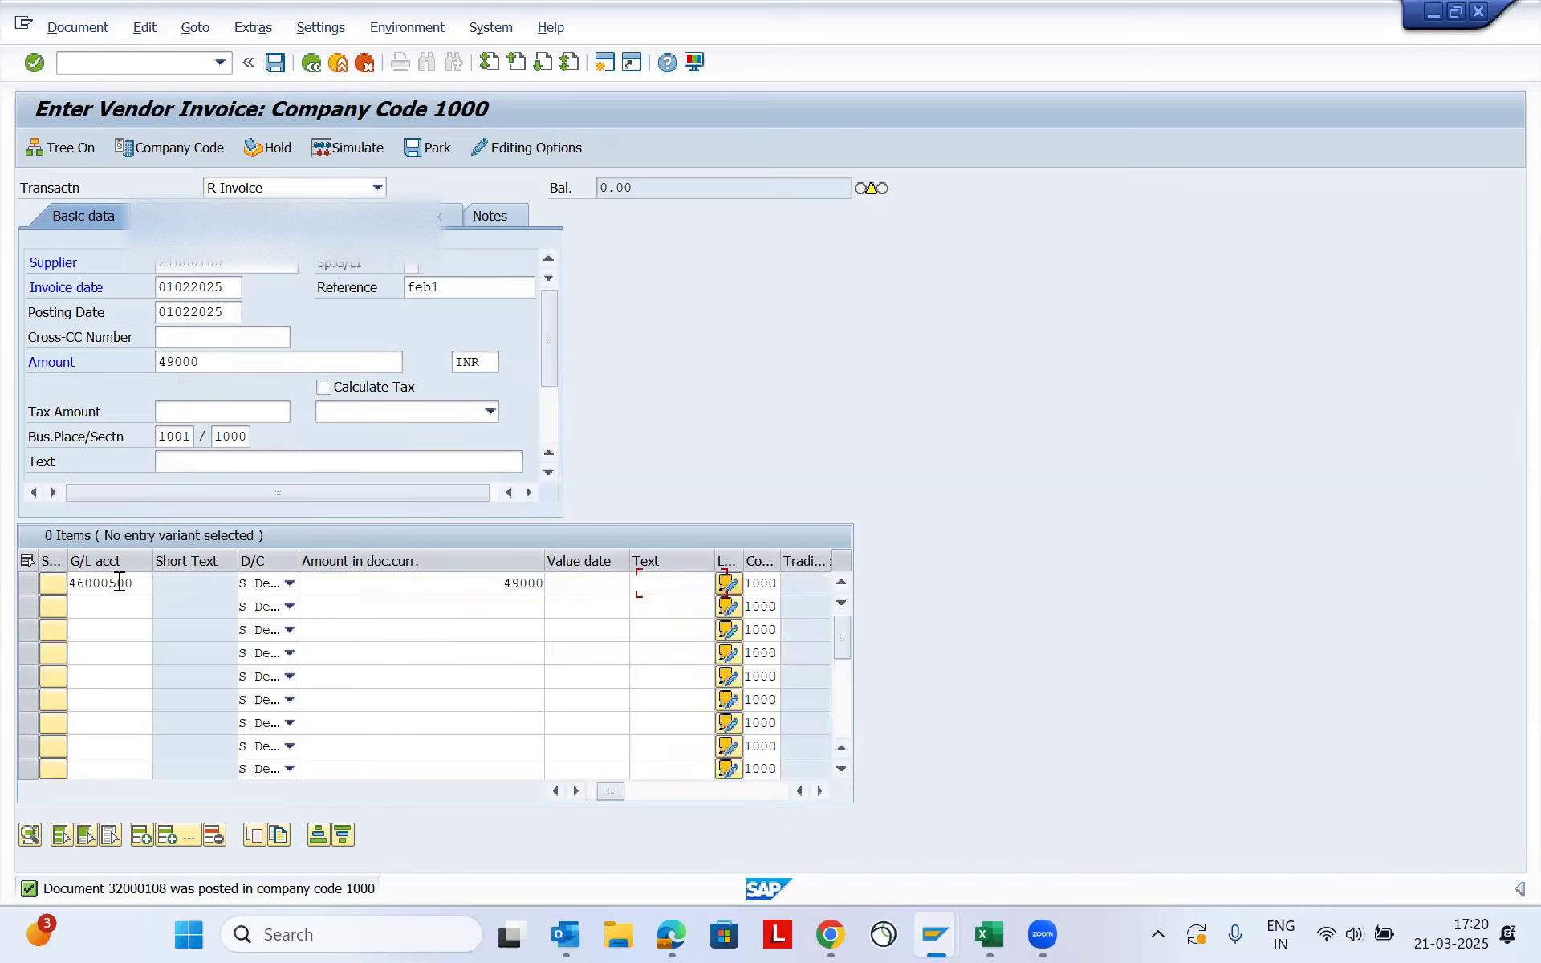
pyautogui.press('Tab')
pyautogui.press('Tab')
pyautogui.press('Tab')
pyautogui.press('Down')
pyautogui.press('Tab')
pyautogui.press('Return')
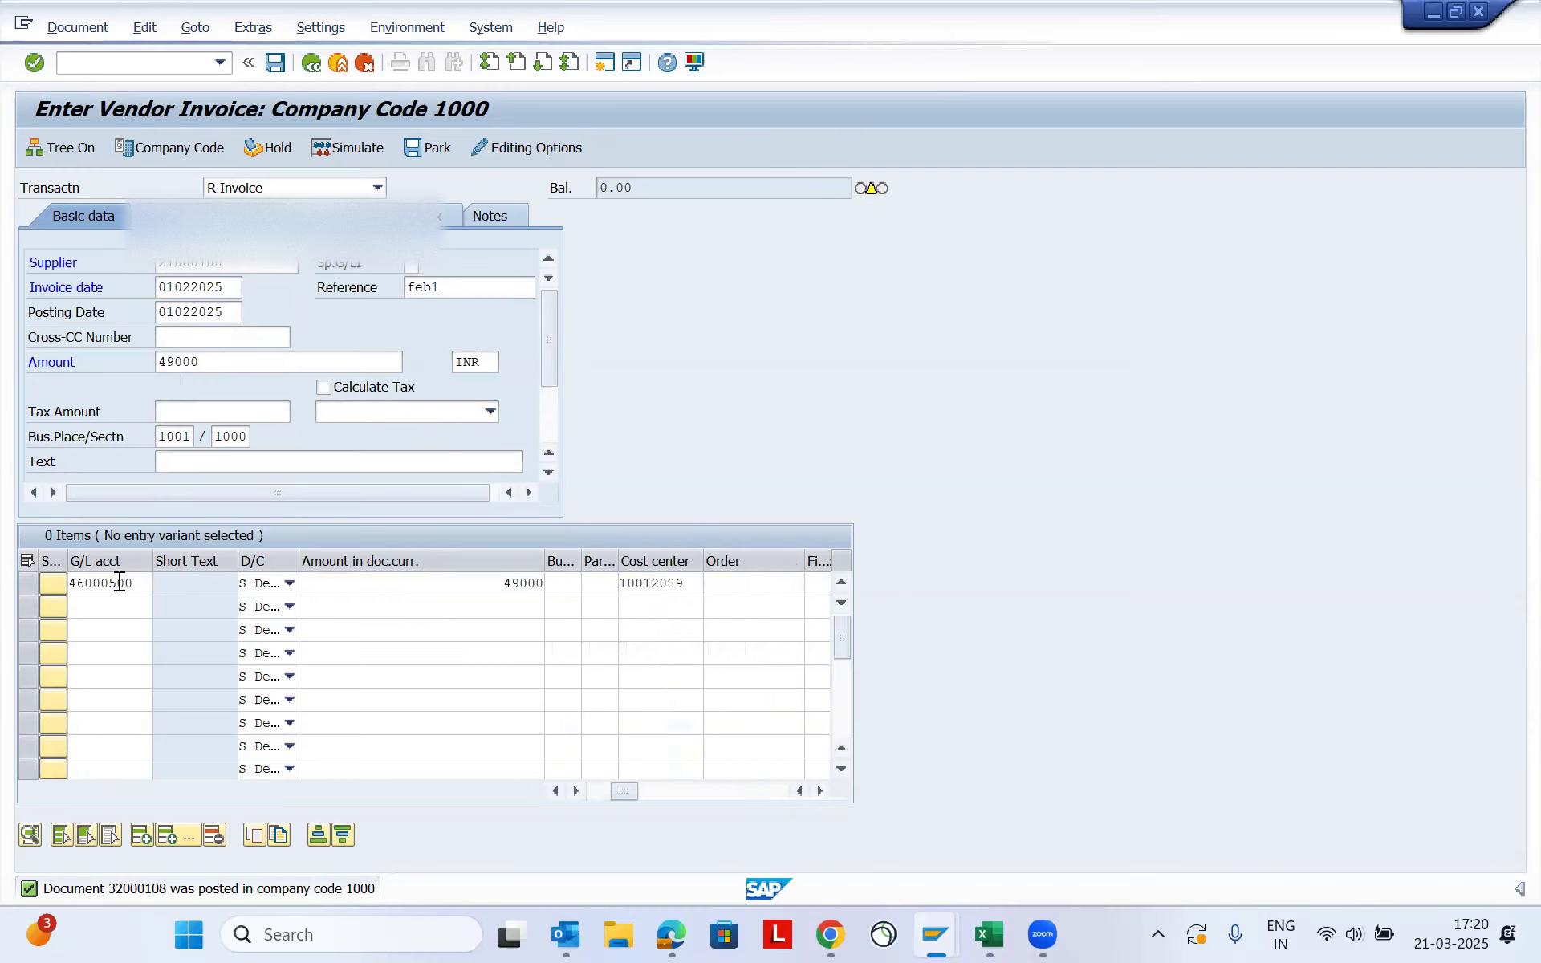
# - Validate the February invoice entries, accepting the special G/L information and the tax code warning
pyautogui.press('Return')
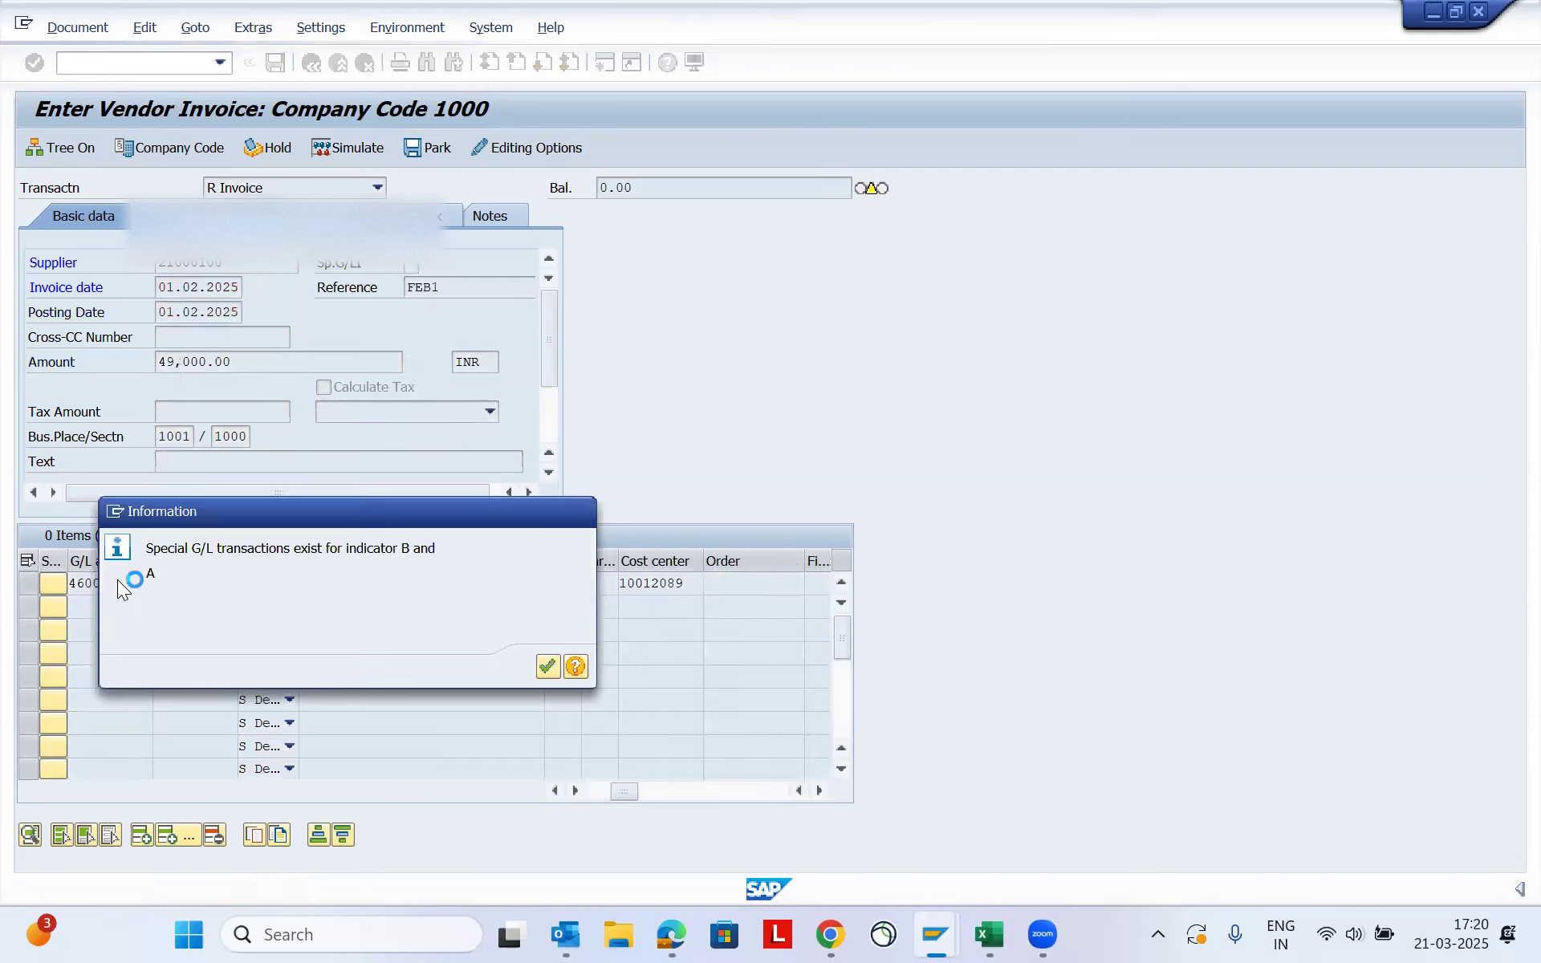
pyautogui.press('Return')
pyautogui.press('Return')
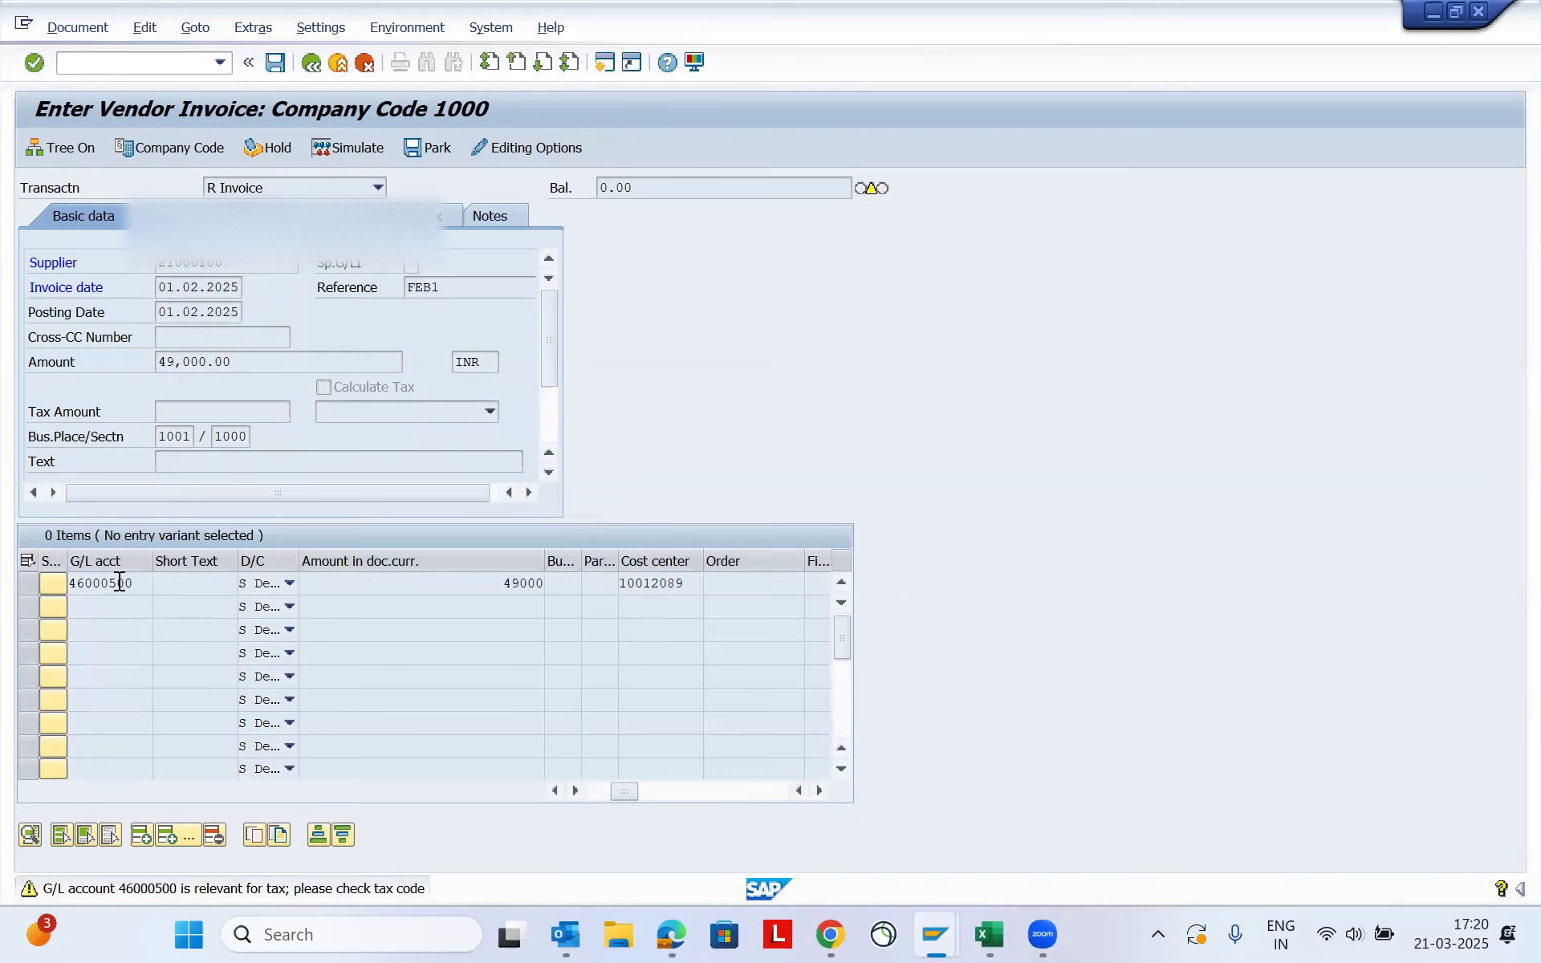
pyautogui.press('Return')
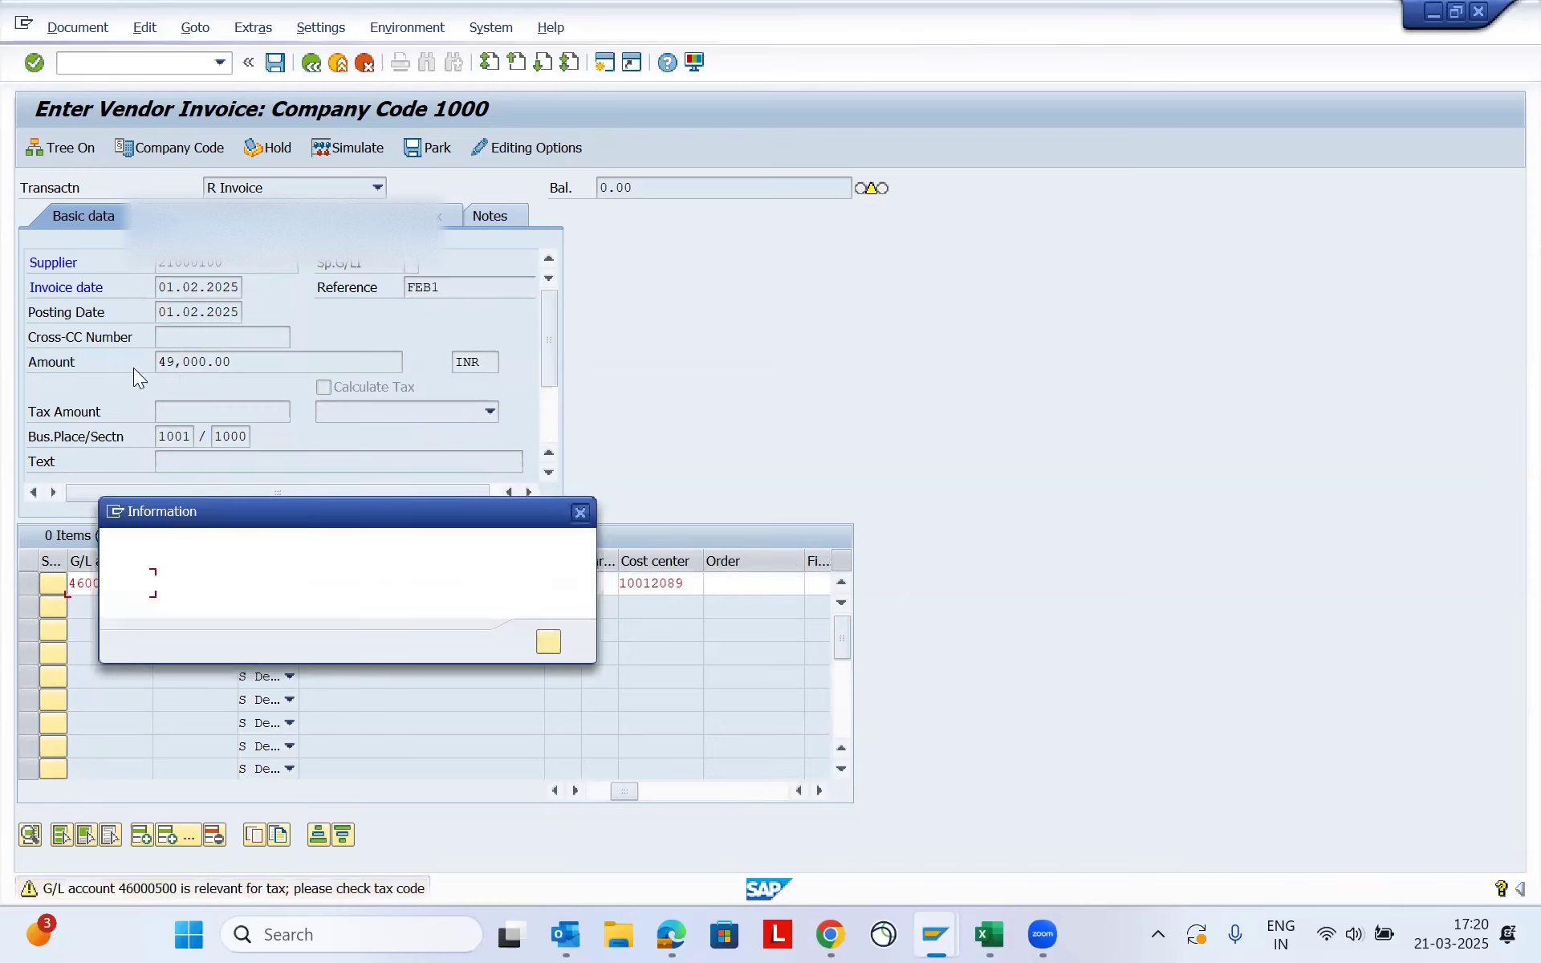
pyautogui.press('Return')
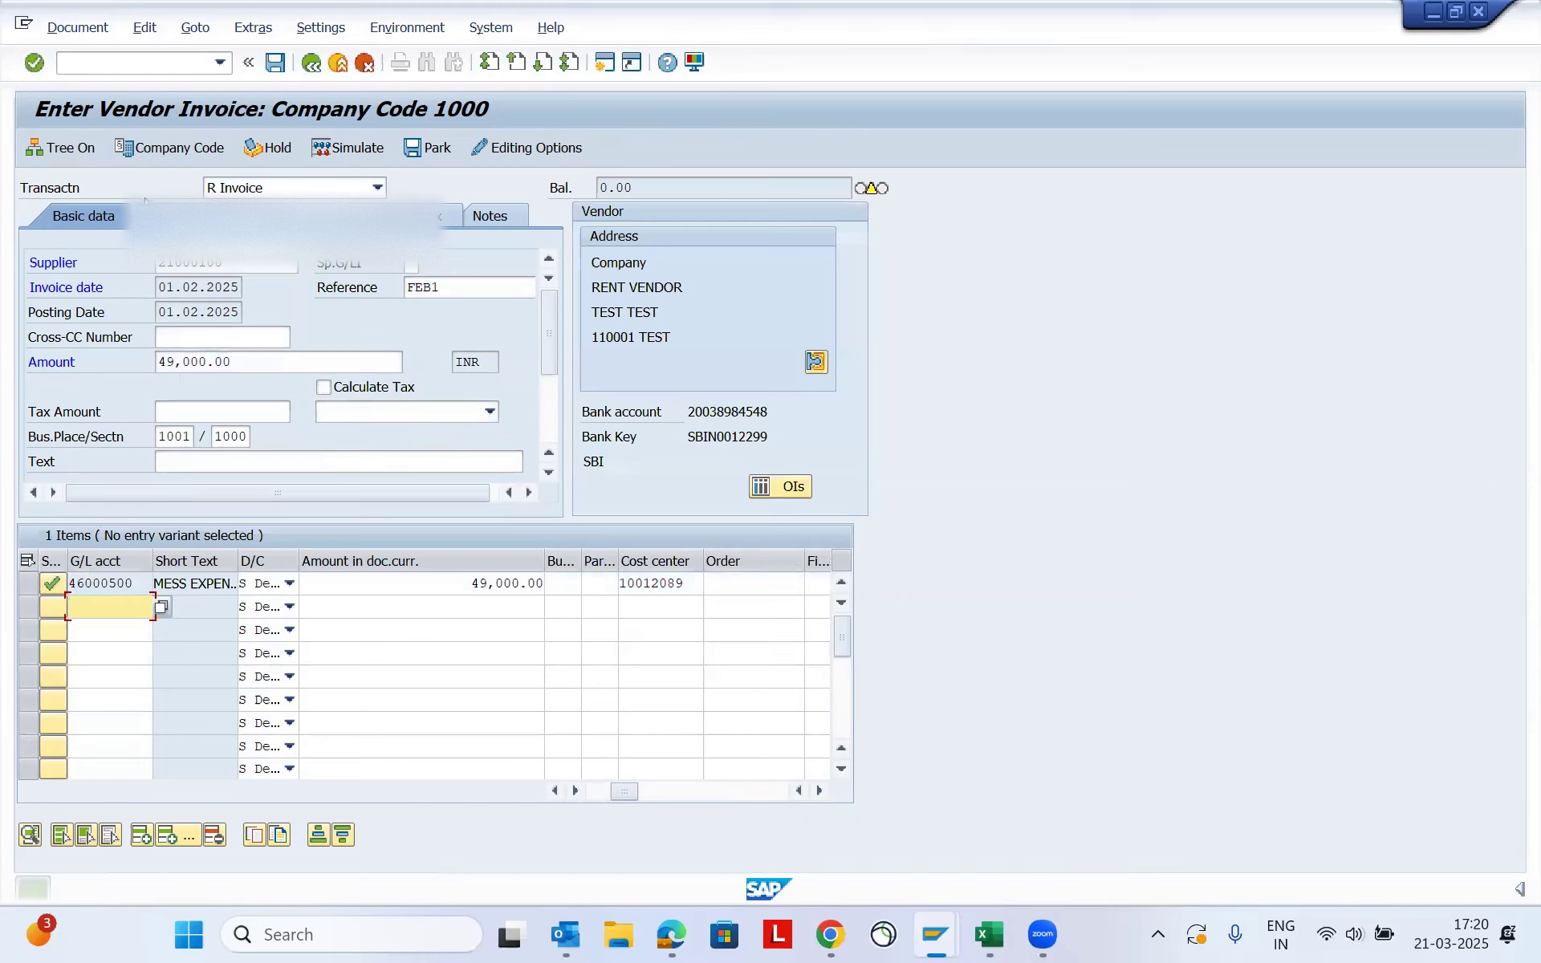
# - Set the February invoice's payment method to N in its payment data, accepting the messages on the way
pyautogui.click(162, 216)
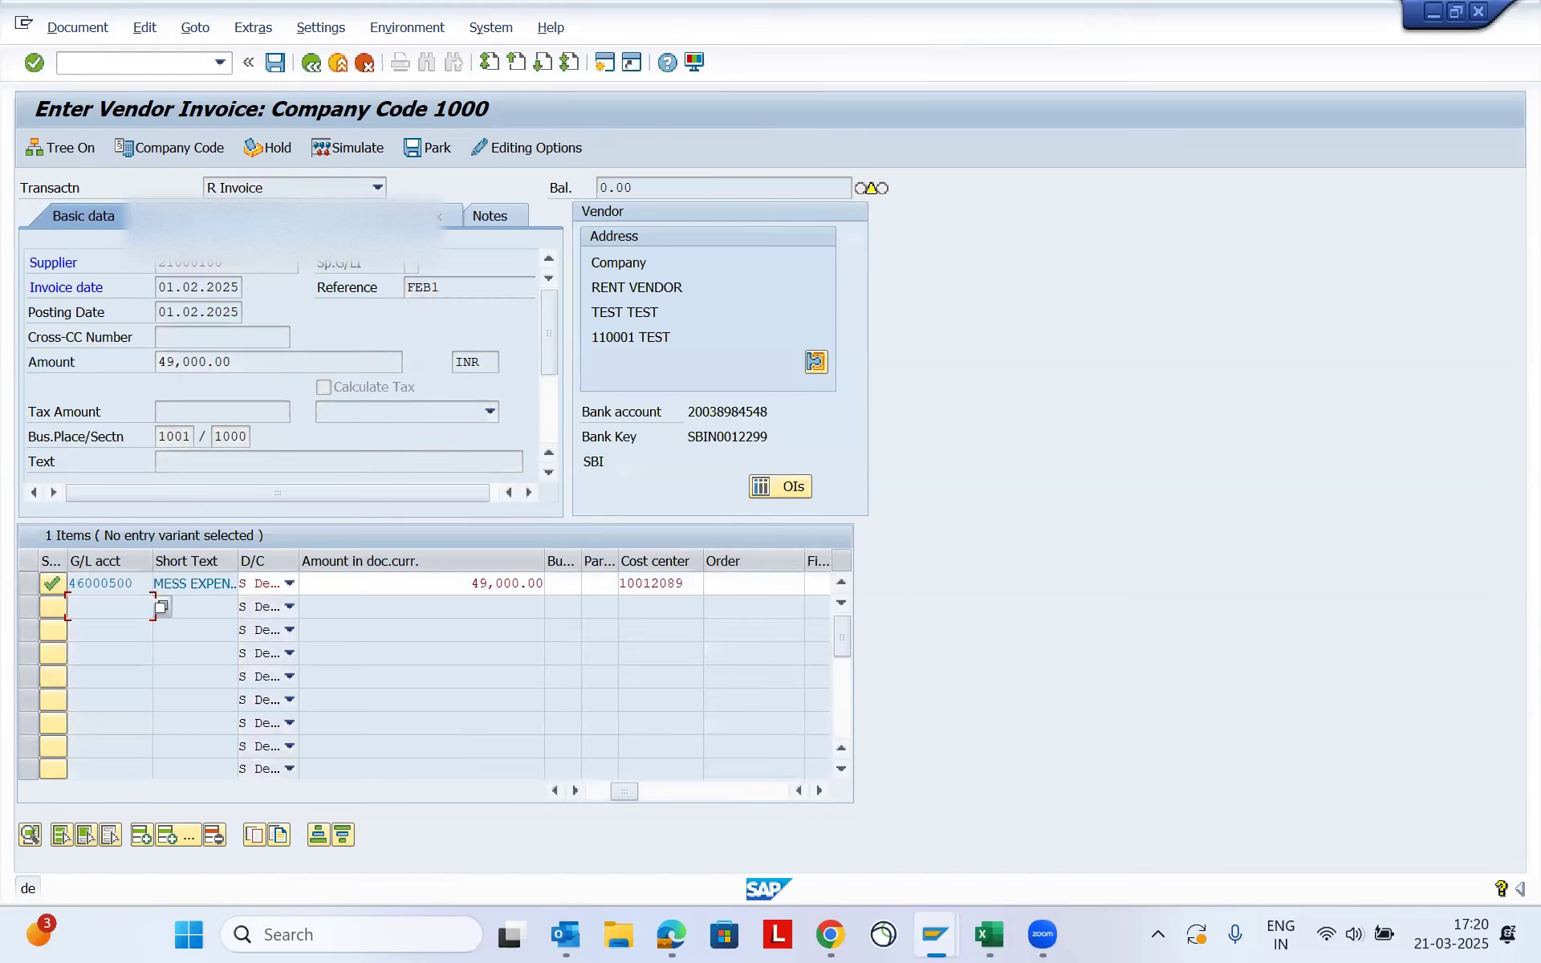
pyautogui.press('Return')
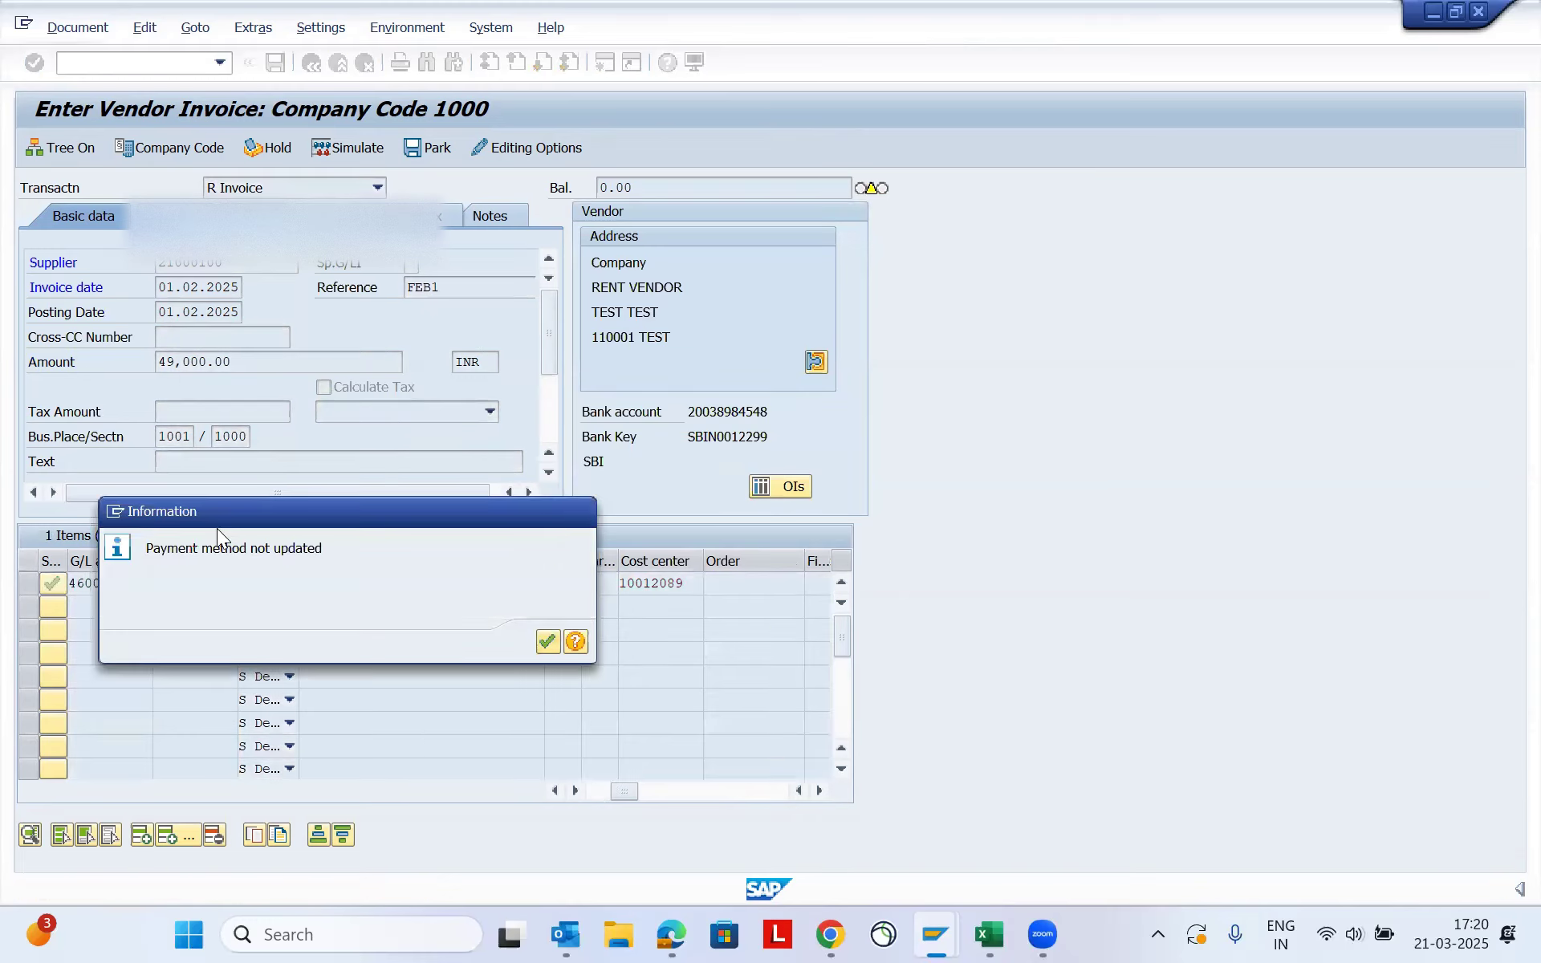
pyautogui.press('Return')
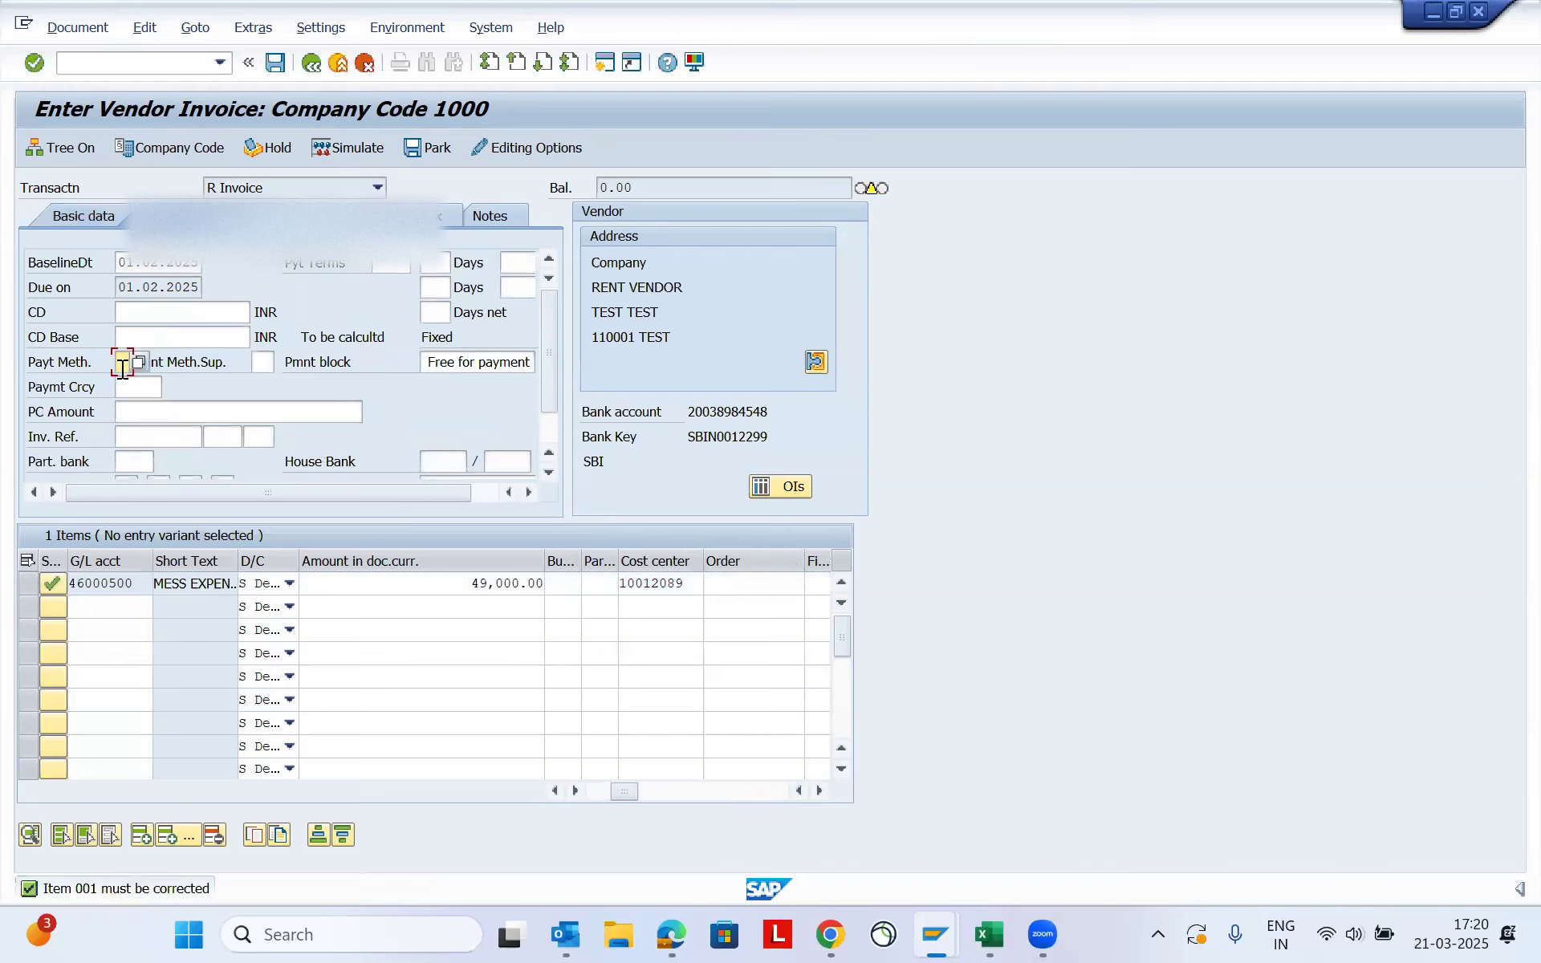
pyautogui.write('N')
pyautogui.press('Tab')
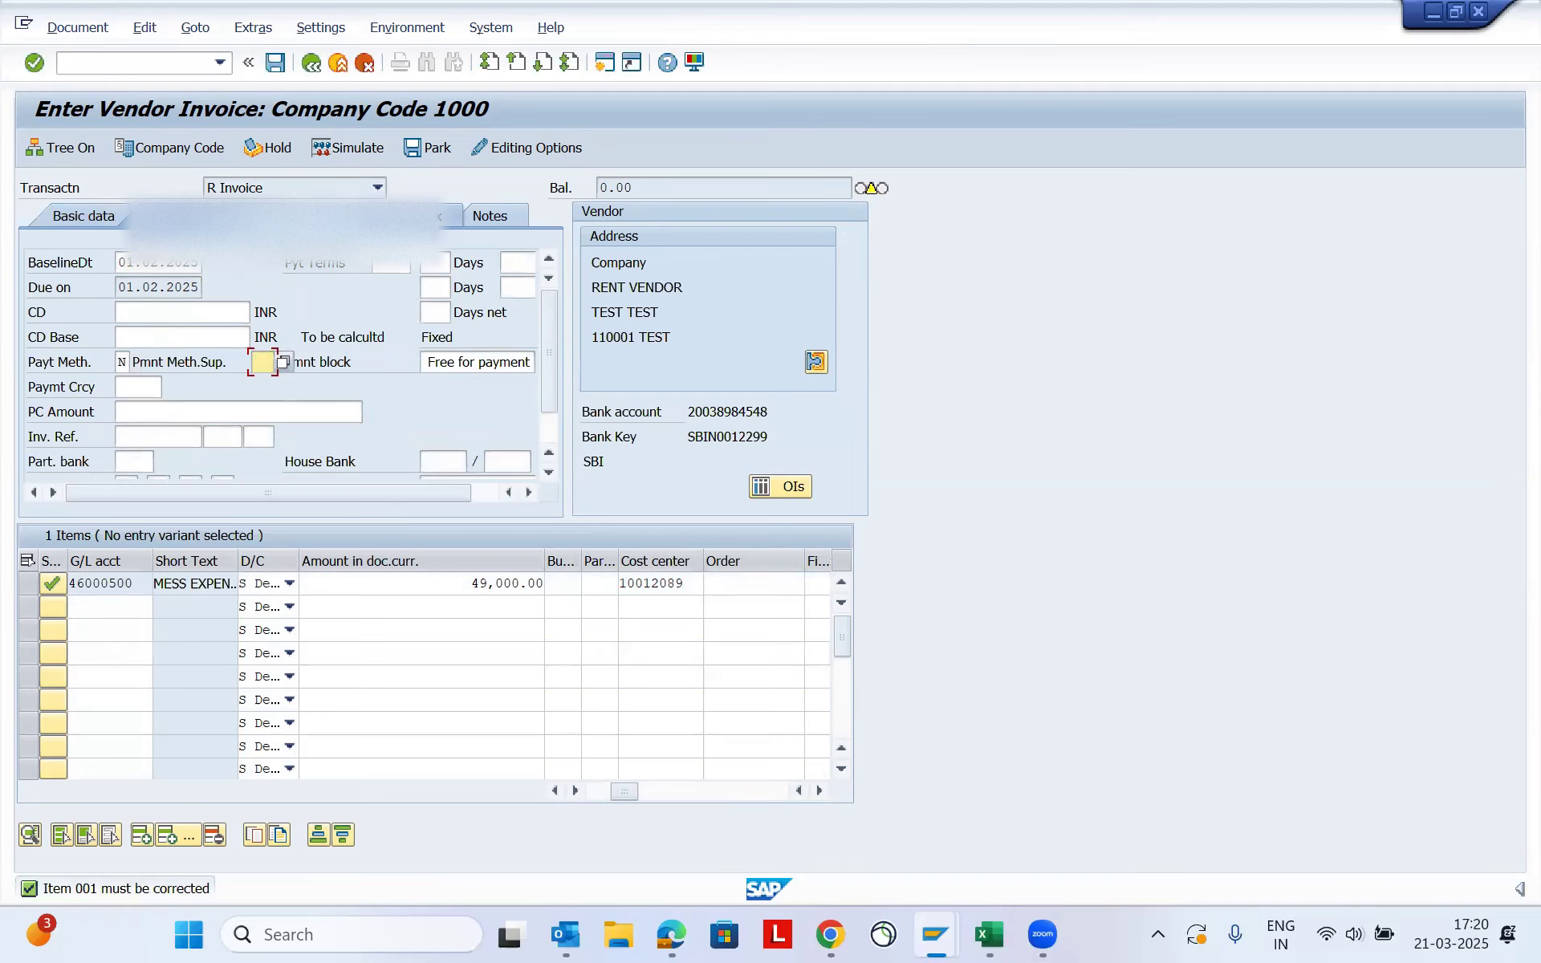
# - Clear the 194J withholding tax code in the invoice's withholding tax data, keeping code E1 for 194IB rent
pyautogui.press('Return')
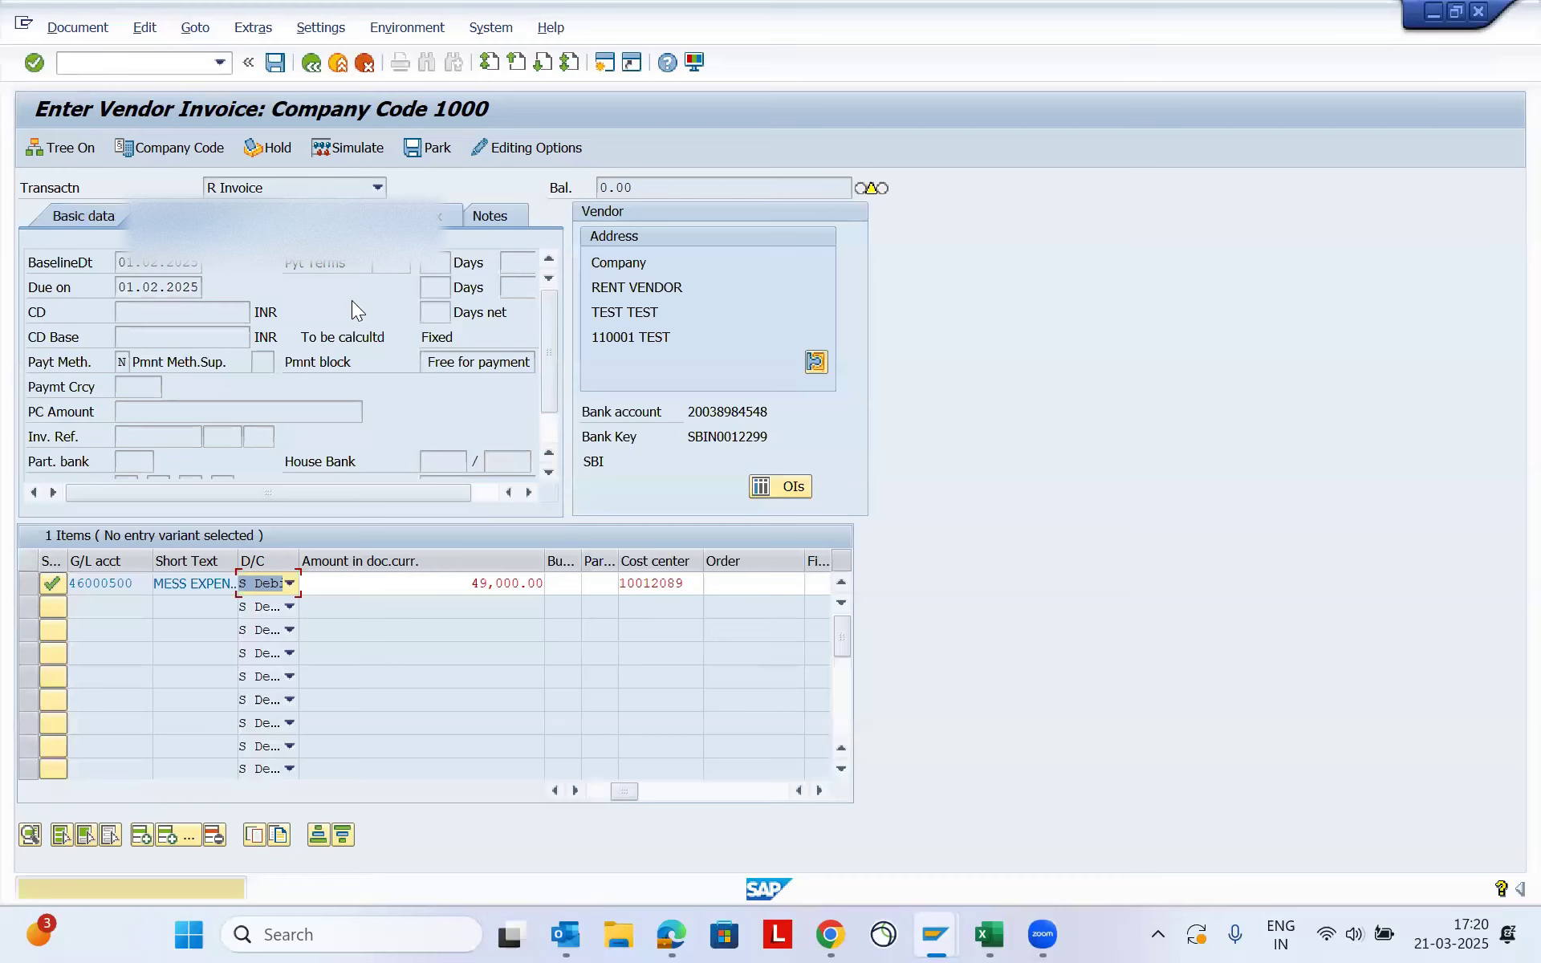
pyautogui.press('Return')
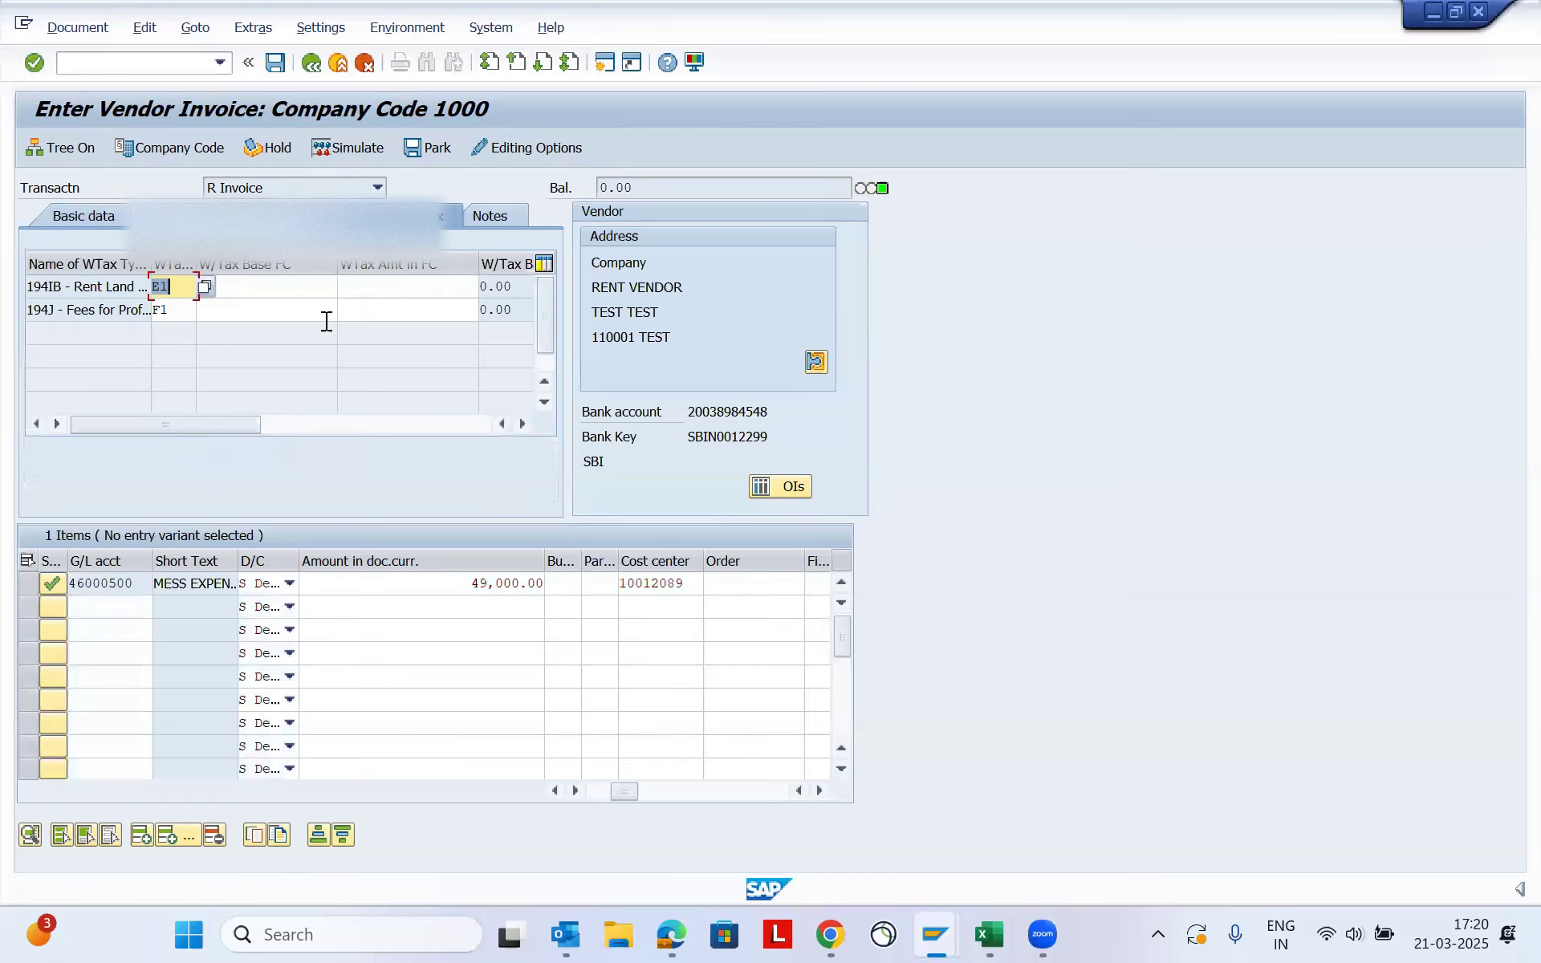
pyautogui.press('Down')
pyautogui.hotkey('shift', 'Left')
pyautogui.hotkey('shift', 'Left')
pyautogui.press('Delete')
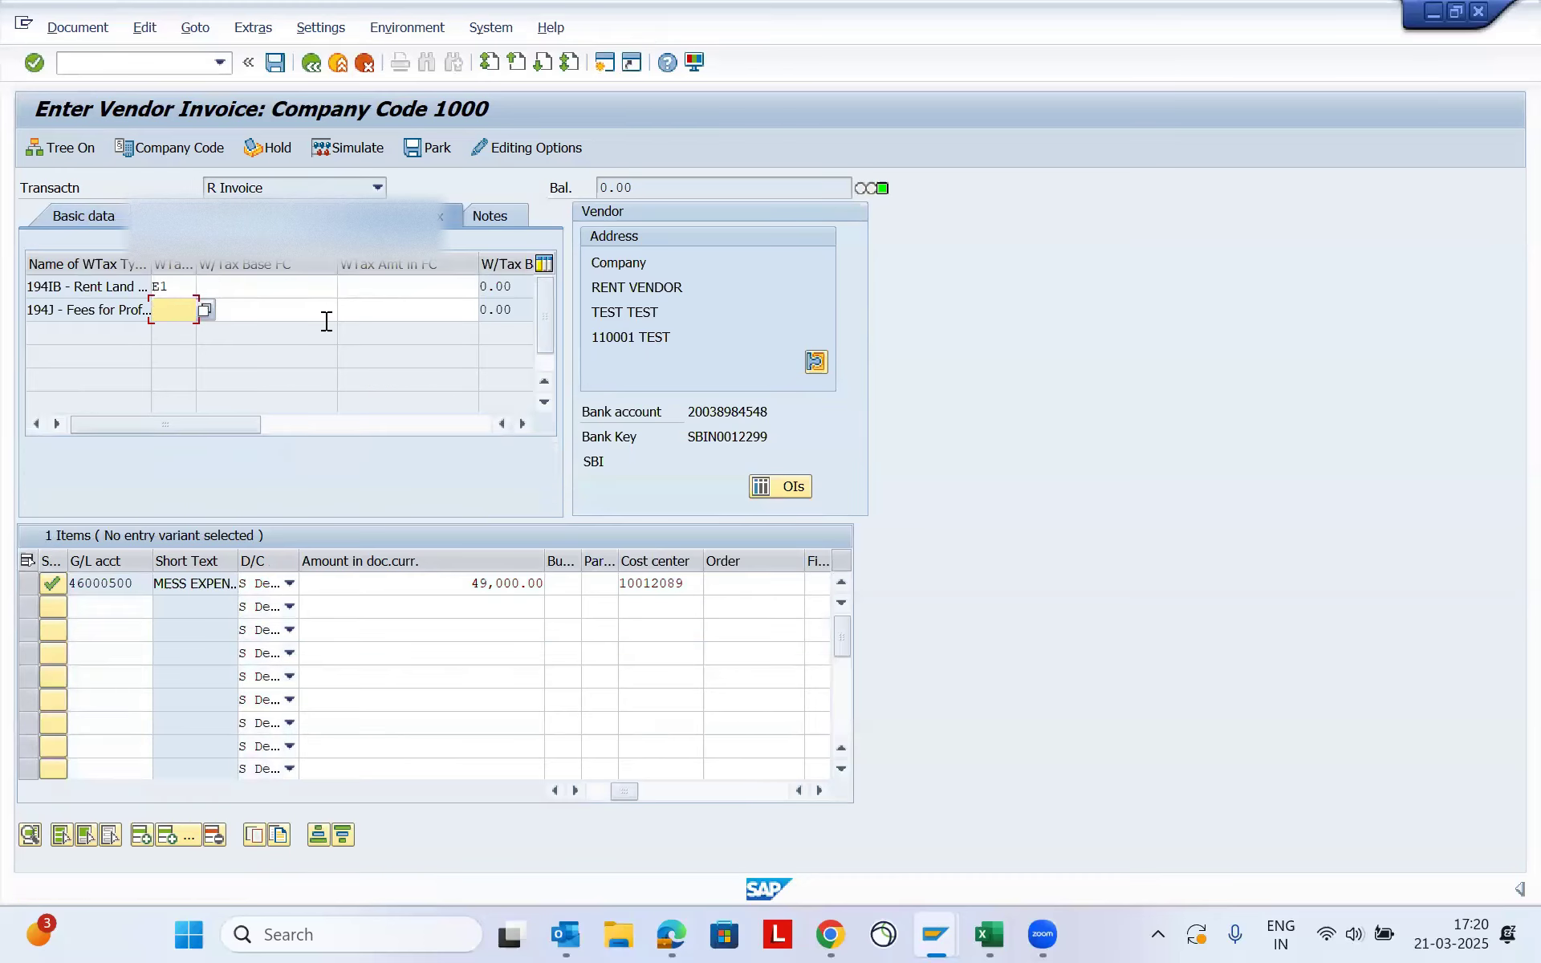
pyautogui.press('Tab')
pyautogui.press('Return')
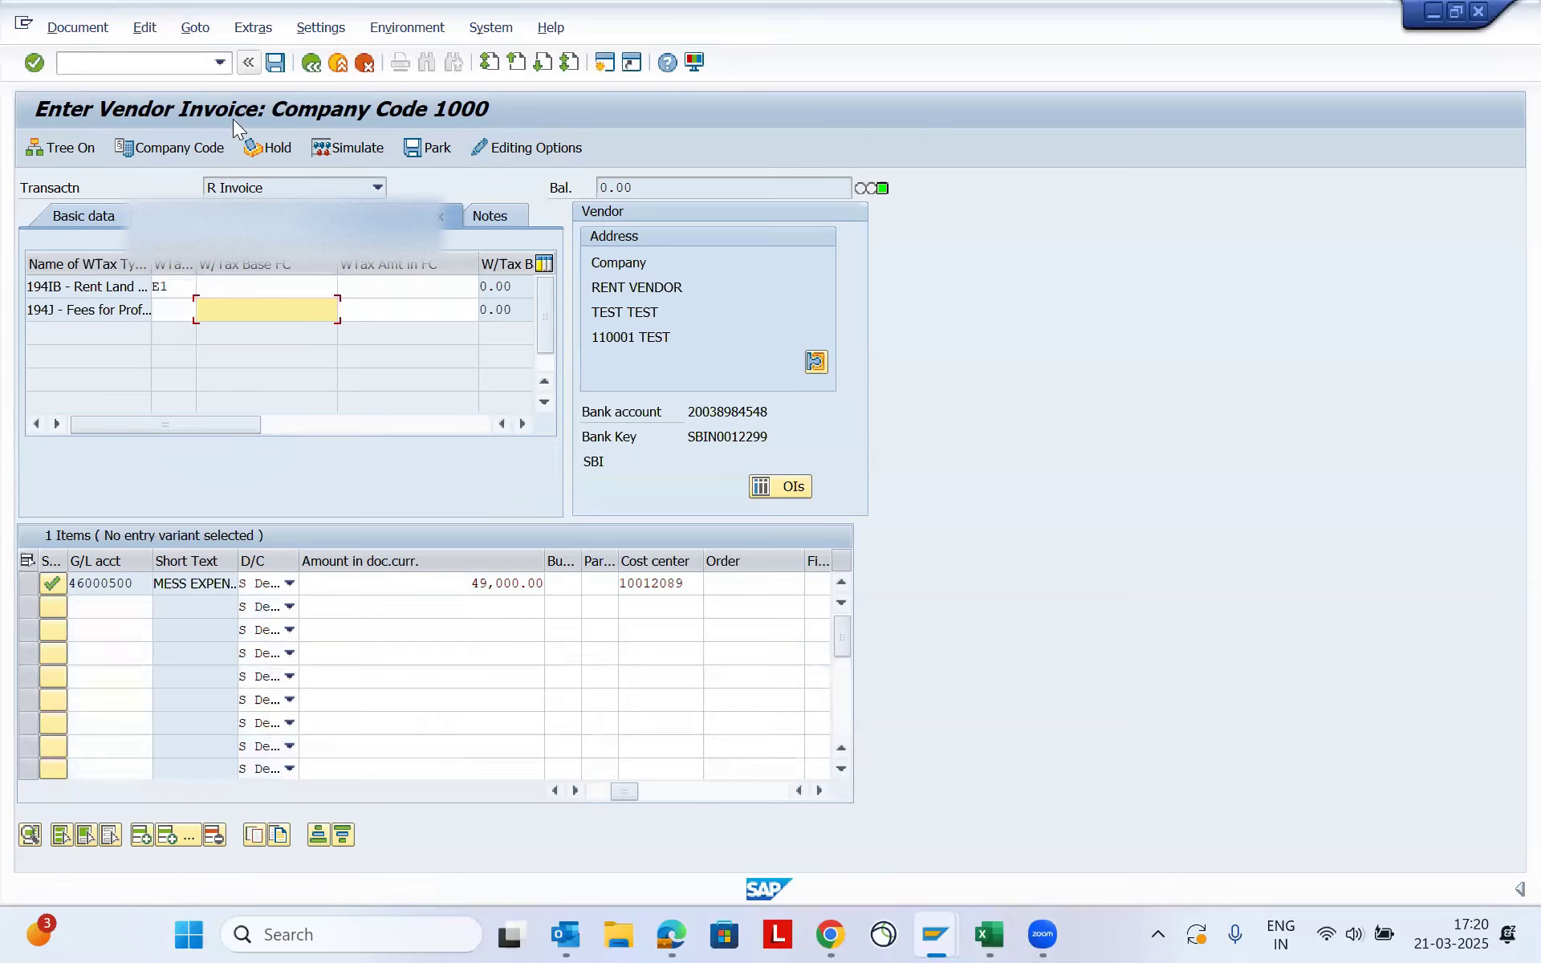
# - Simulate the February invoice and post the document
pyautogui.click(71, 29)
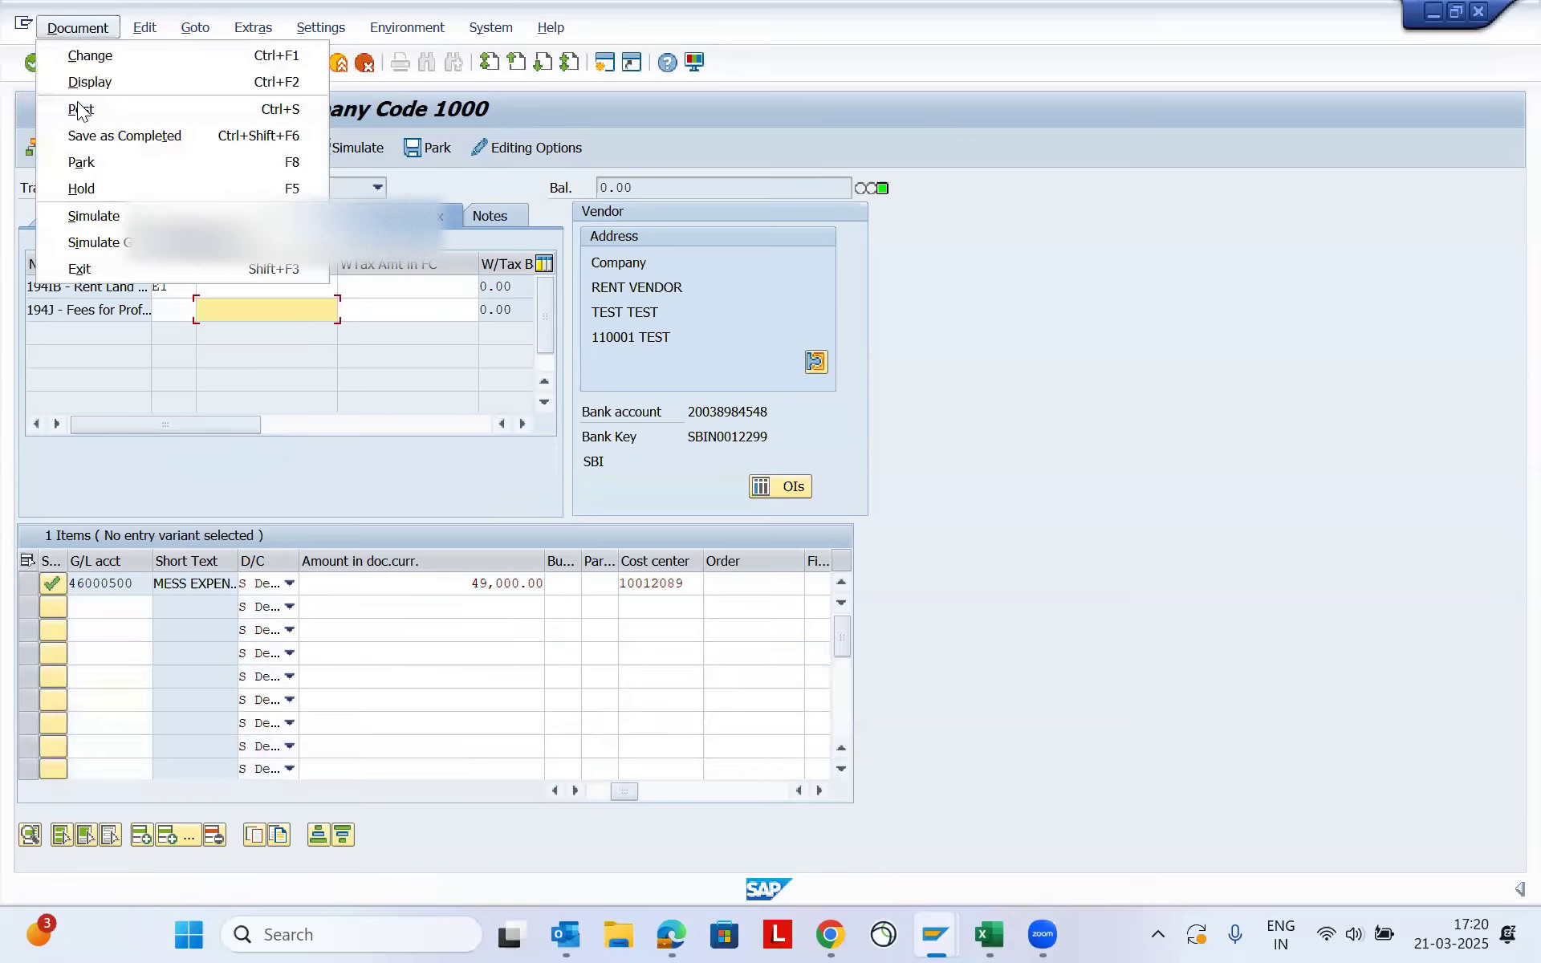
pyautogui.click(112, 215)
pyautogui.press('Return')
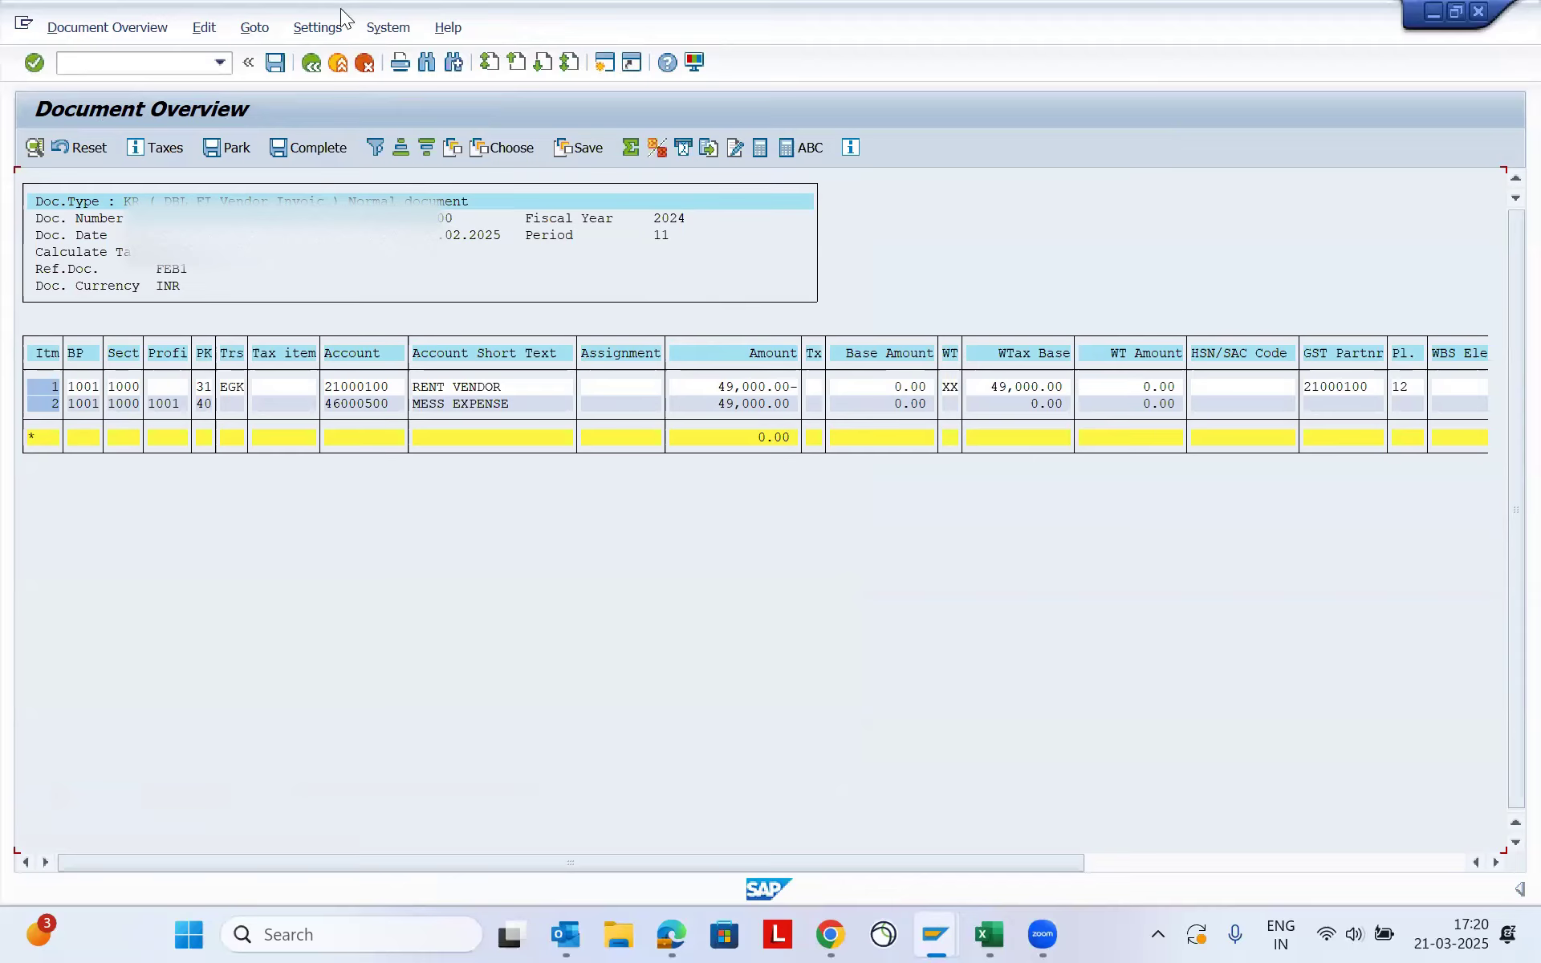
pyautogui.click(277, 62)
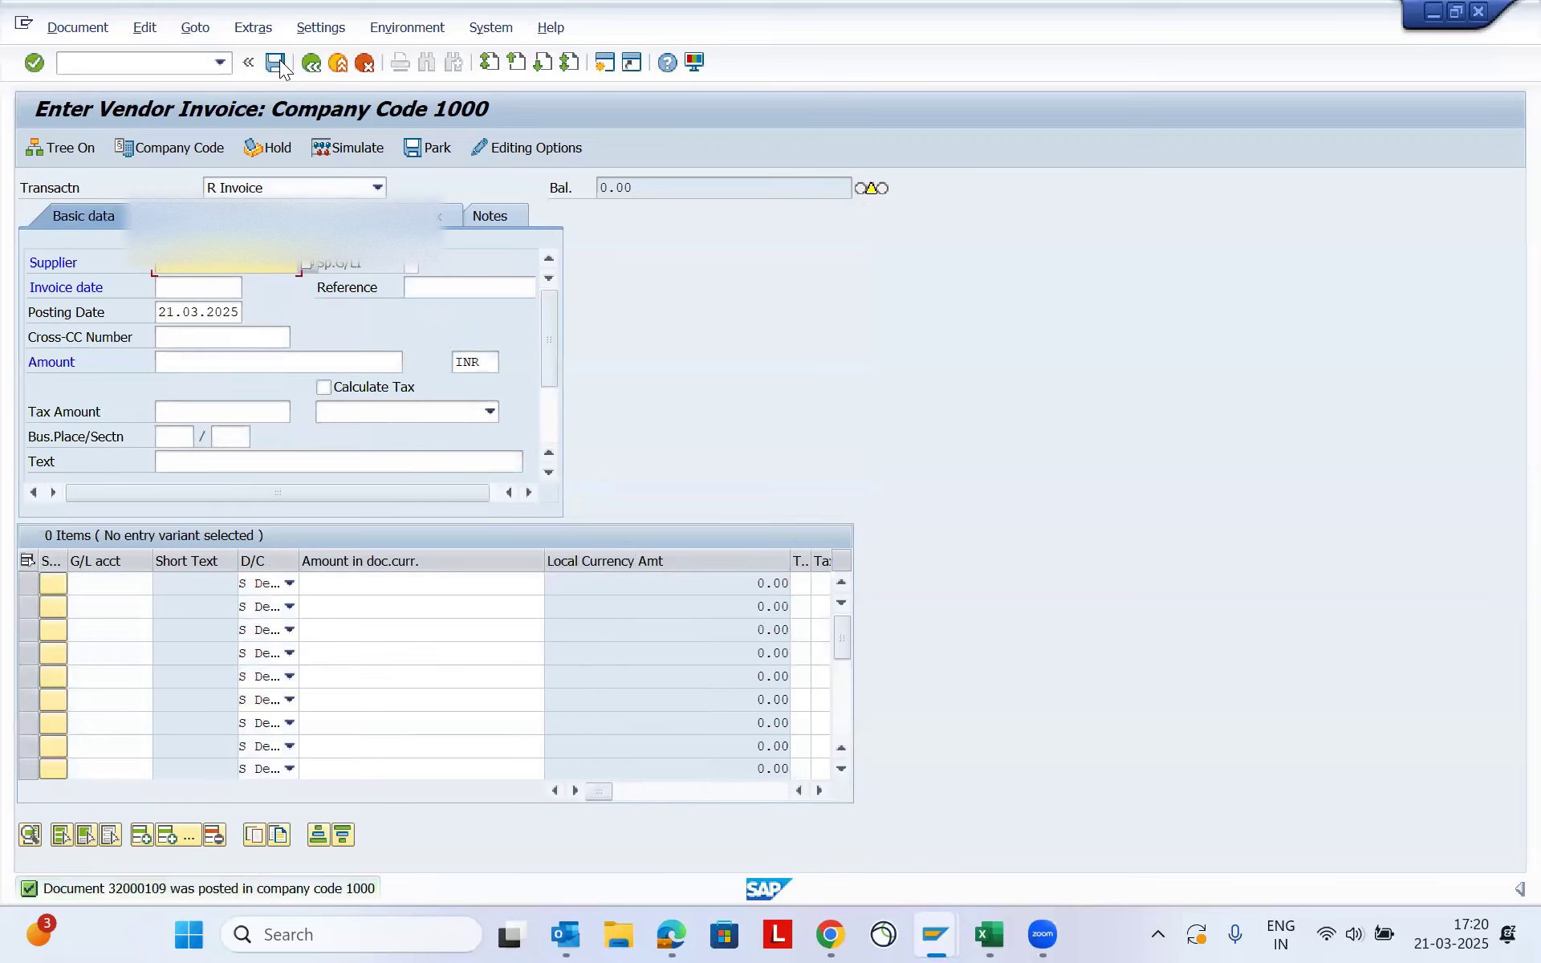
# - Start another rent vendor invoice with the supplier number and the invoice date 10022025
pyautogui.press('Tab')
pyautogui.write('01022025')
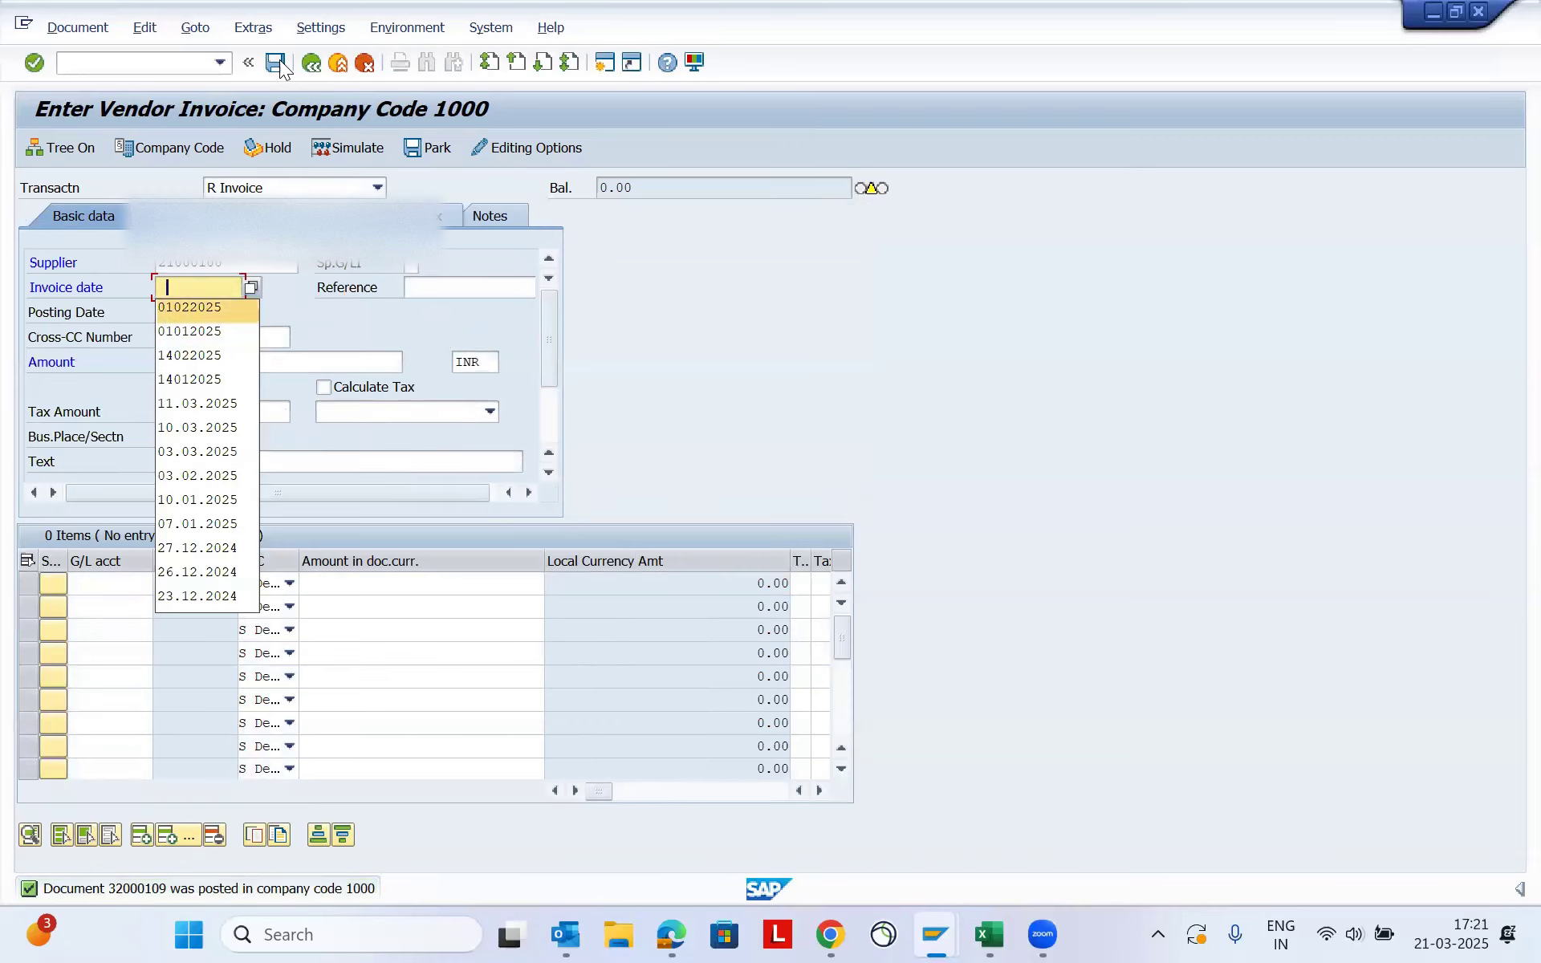
pyautogui.press('Tab')
pyautogui.click(176, 286)
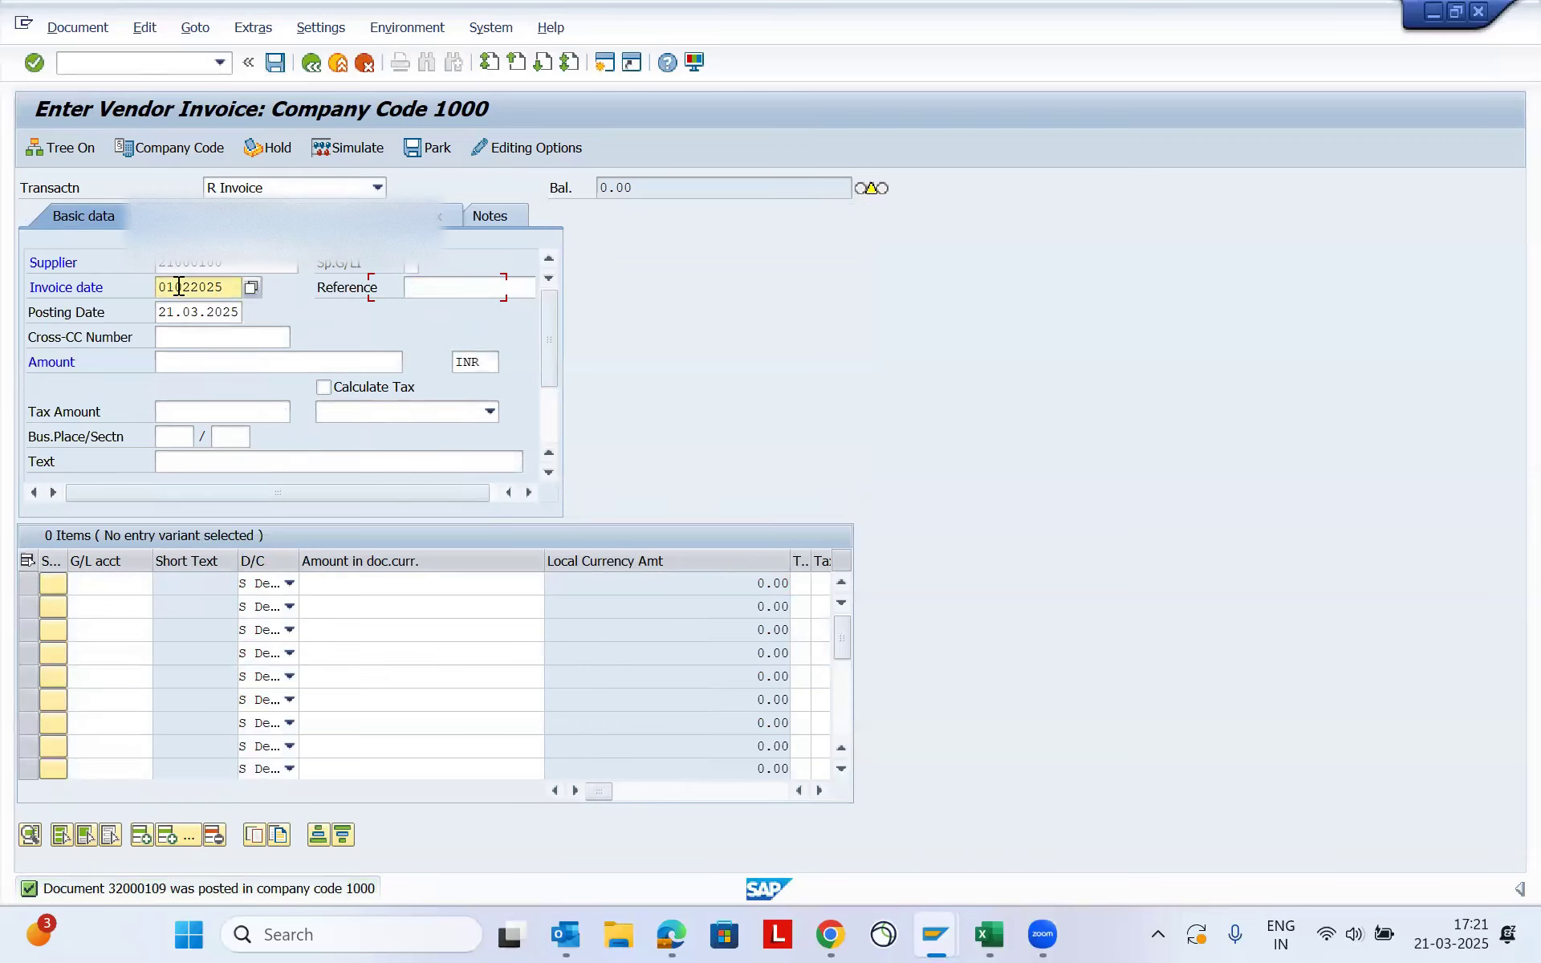
pyautogui.hotkey('shift', 'Left')
pyautogui.hotkey('shift', 'Left')
pyautogui.write('10')
pyautogui.press('Tab')
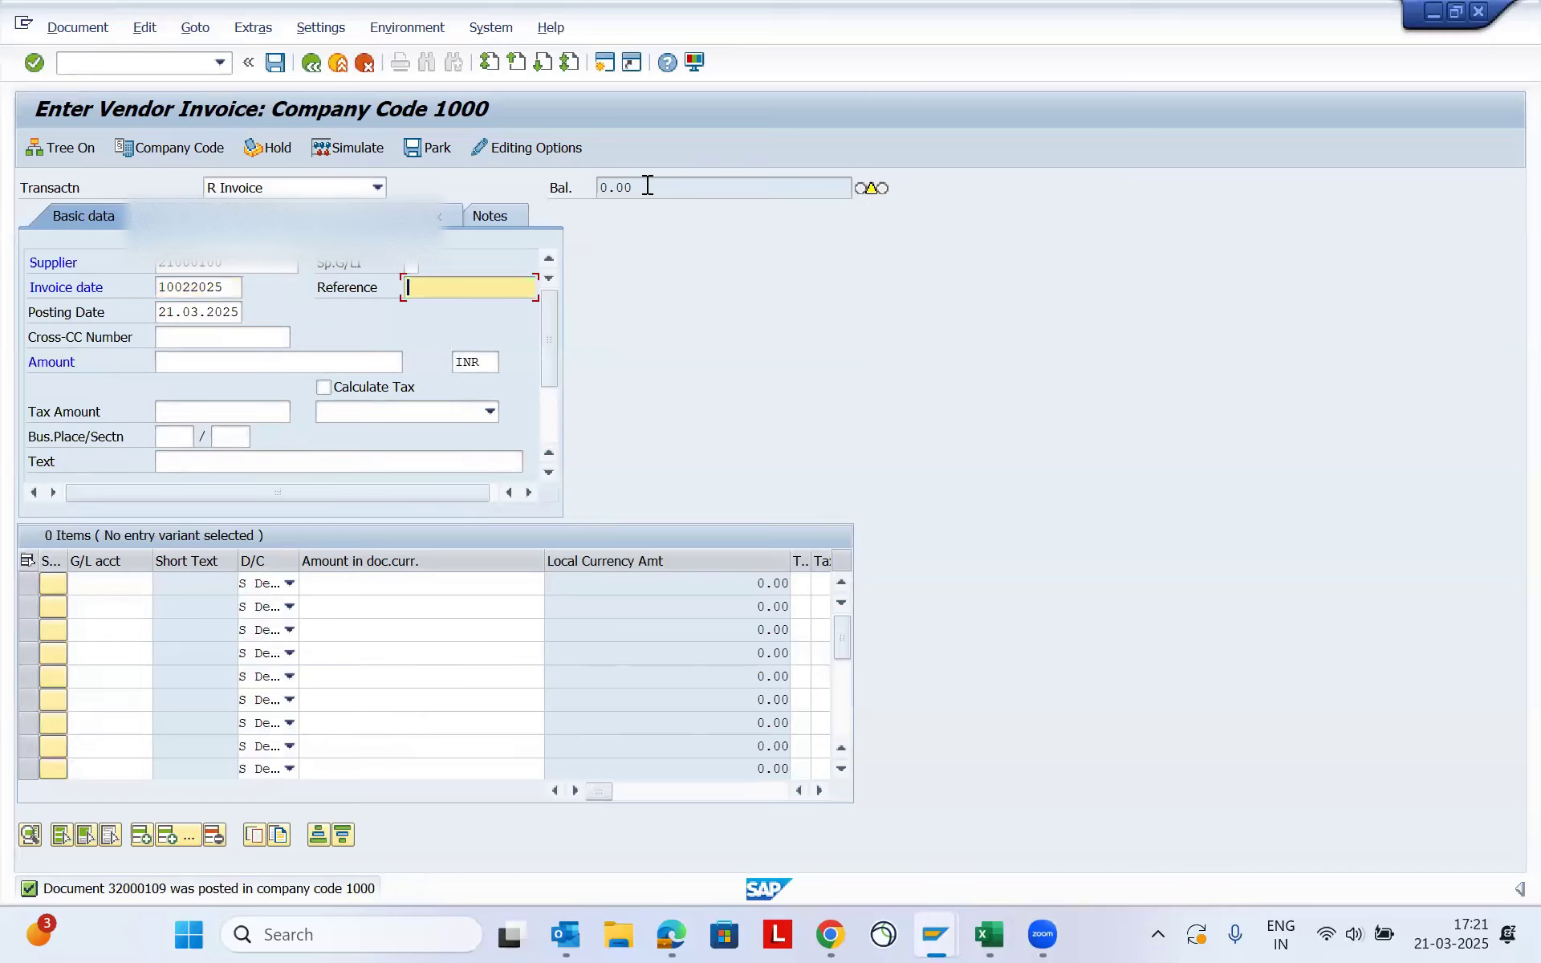
# - Set the new invoice's reference to feb10 and its posting date to 10022025
pyautogui.write('feb10')
pyautogui.press('Tab')
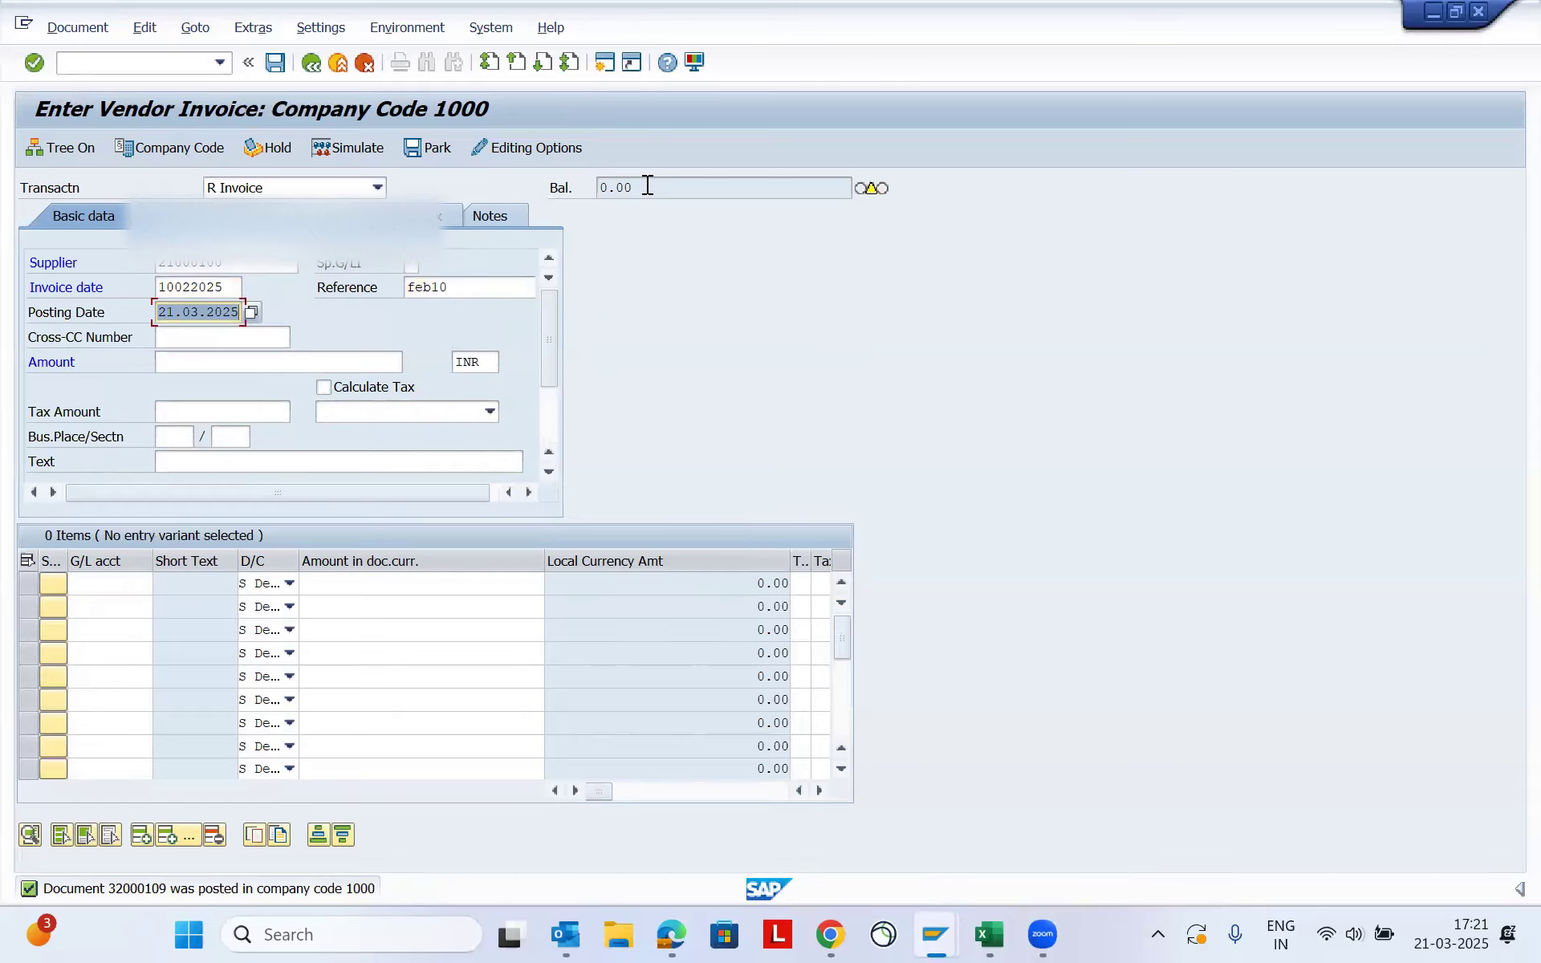
pyautogui.write('10')
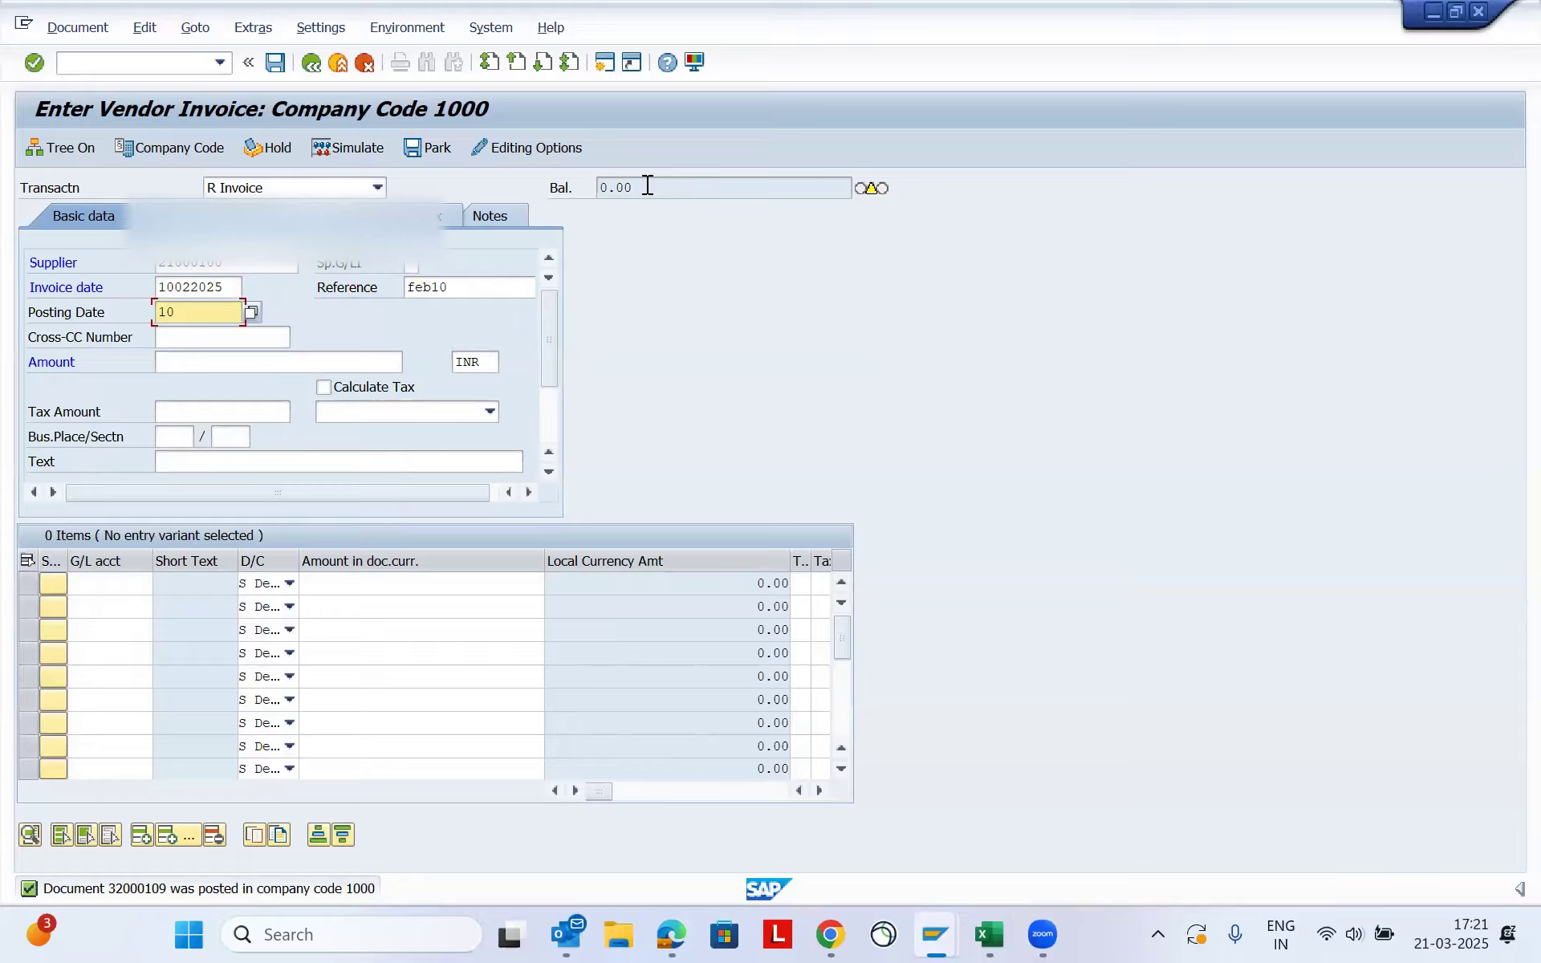
pyautogui.write('022025')
pyautogui.press('Tab')
pyautogui.press('Tab')
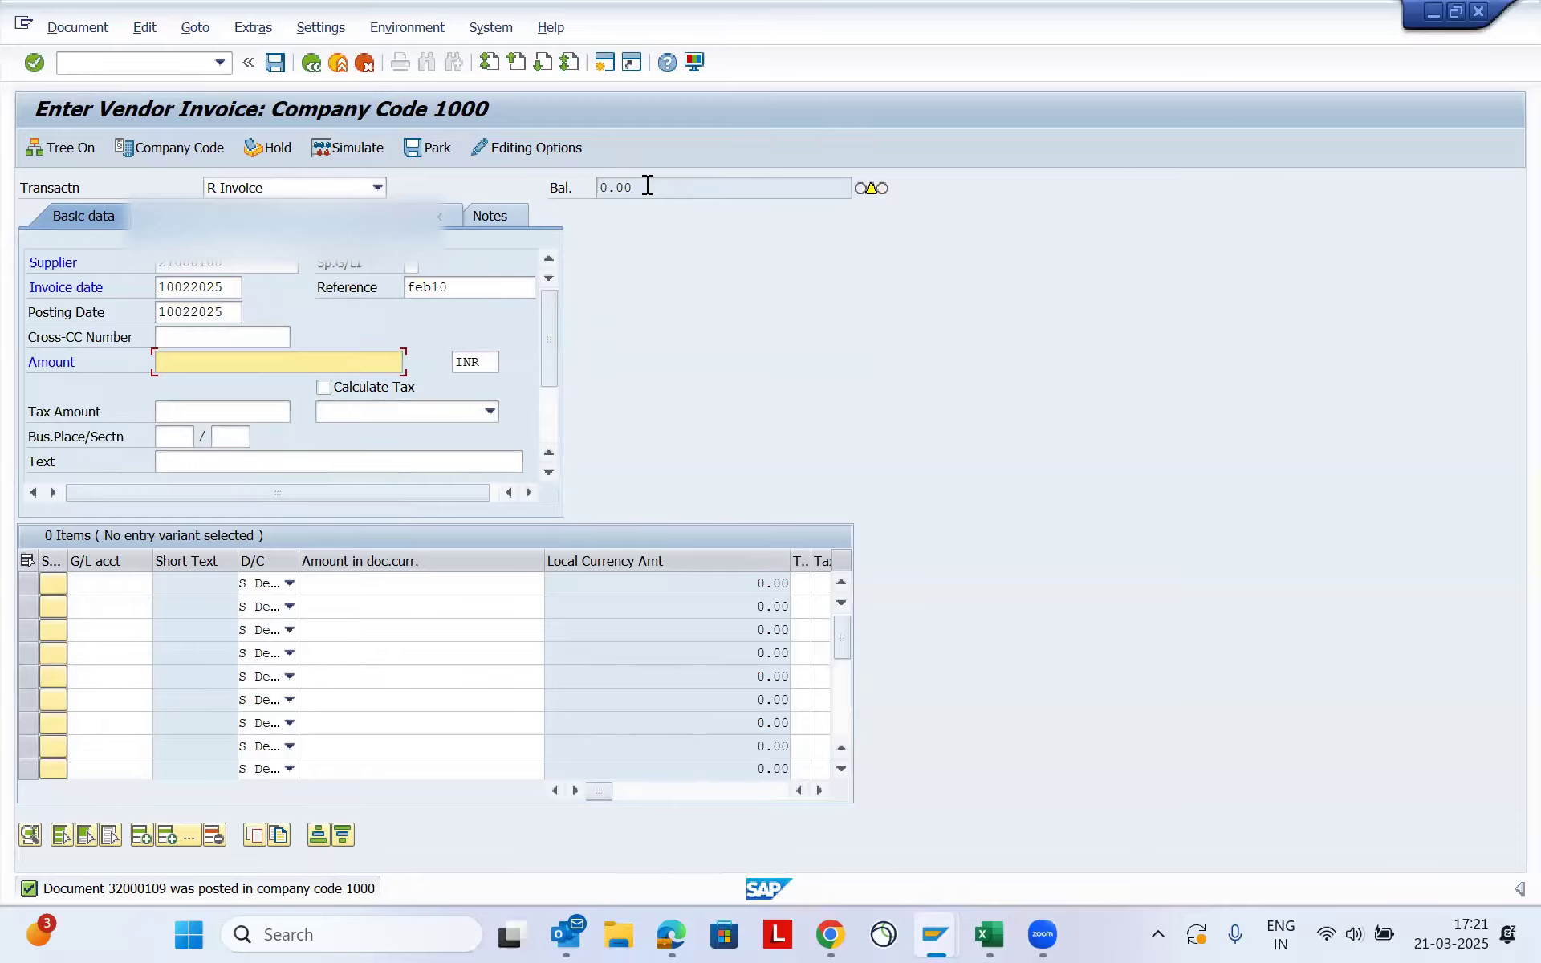
# - Set the invoice amount to 5000 INR, with business place 1001 and section 1000
pyautogui.write('5000')
pyautogui.press('Tab')
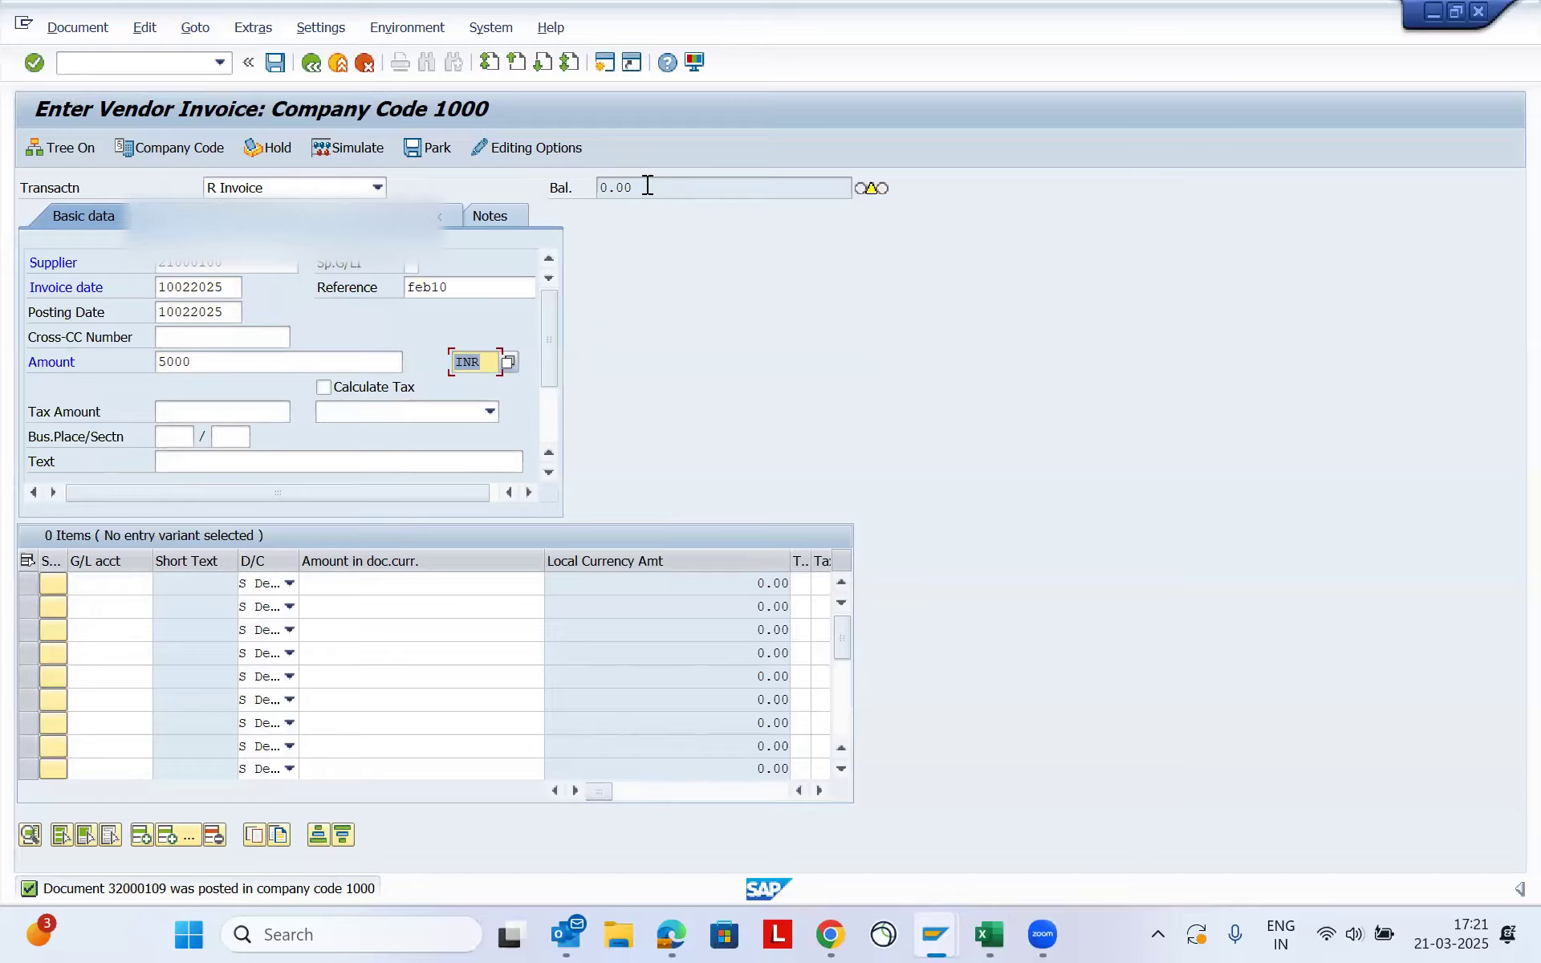
pyautogui.press('Tab')
pyautogui.press('Tab')
pyautogui.press('space')
pyautogui.press('Down')
pyautogui.press('Tab')
pyautogui.press('space')
pyautogui.press('Down')
pyautogui.press('Tab')
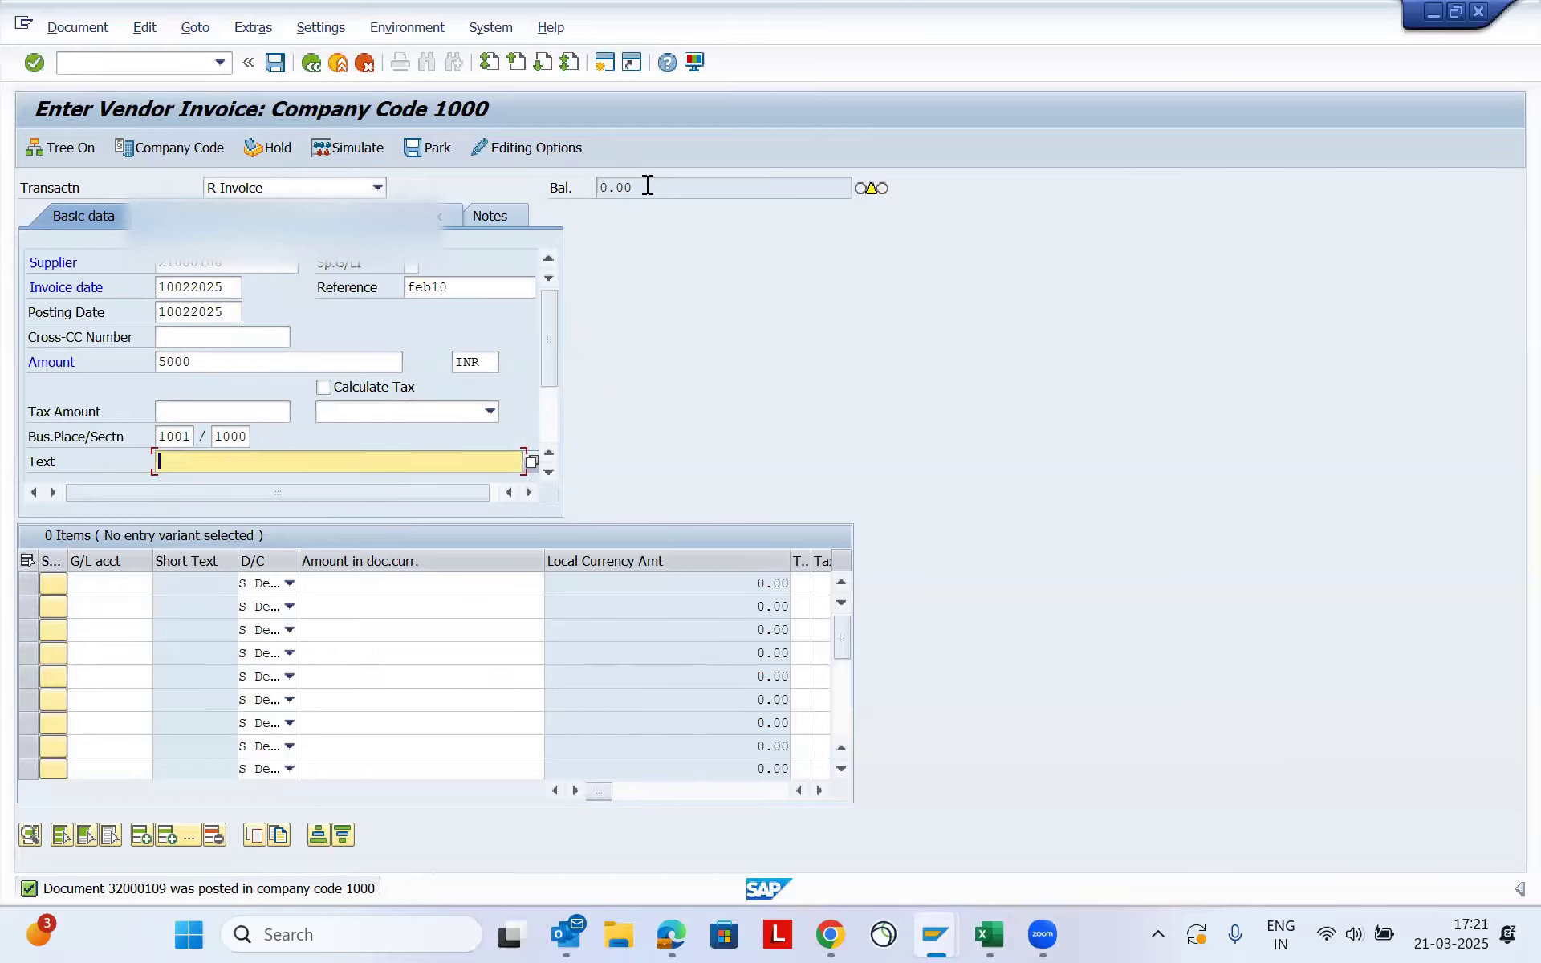
# - Add a debit line item to G/L account 46000500 with an amount of 5000
pyautogui.click(119, 584)
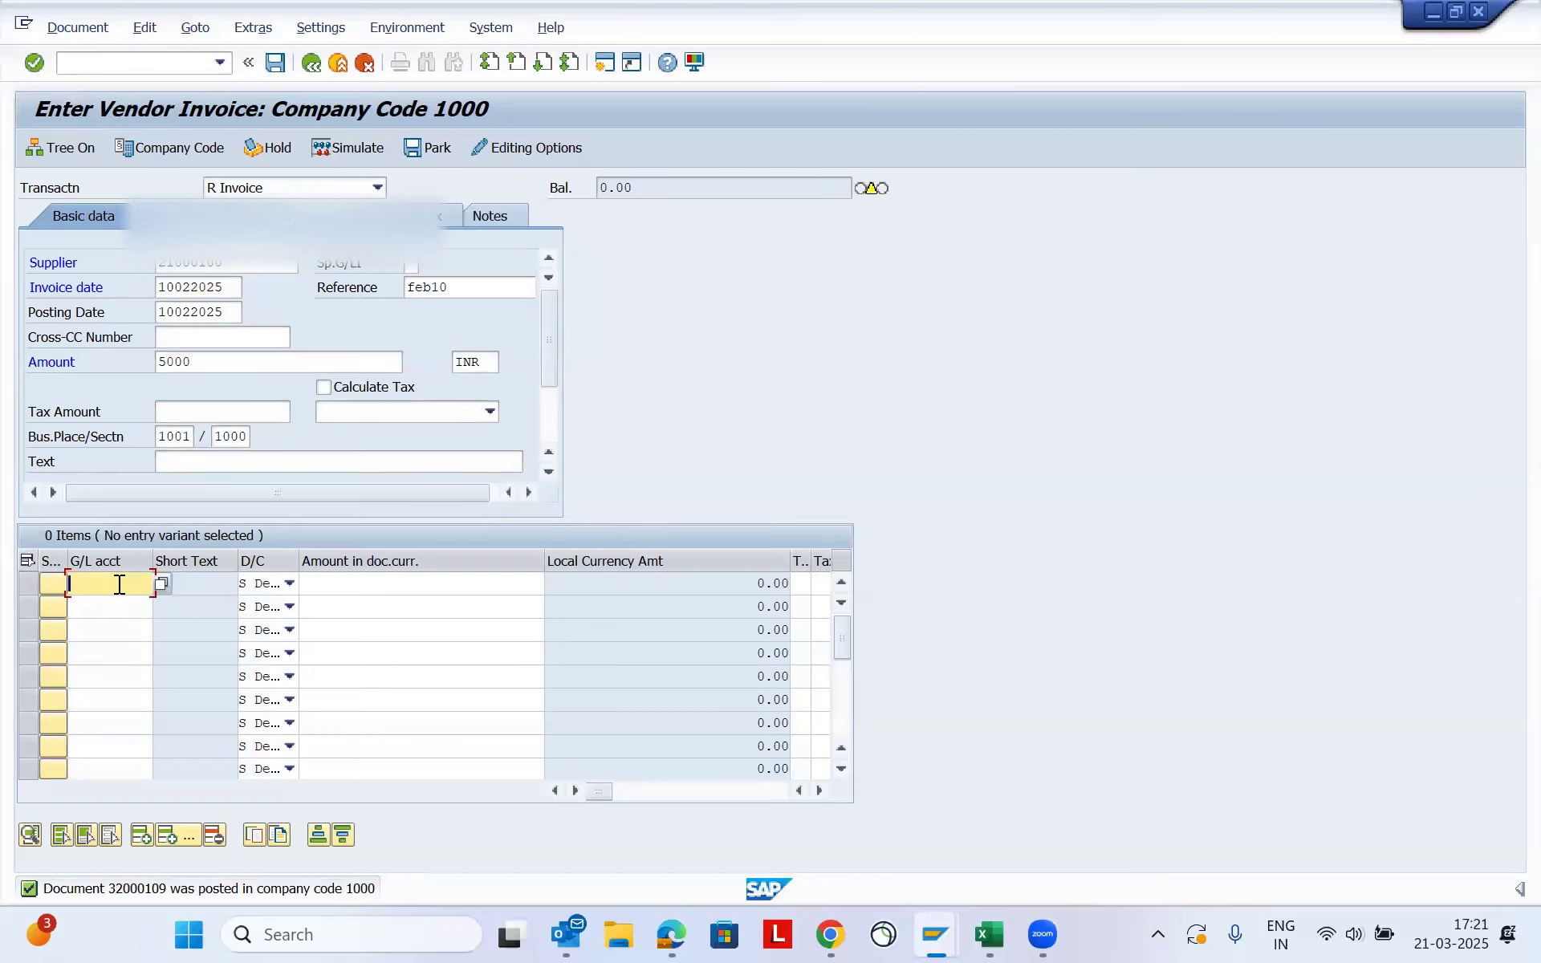
pyautogui.write('46000500')
pyautogui.press('Tab')
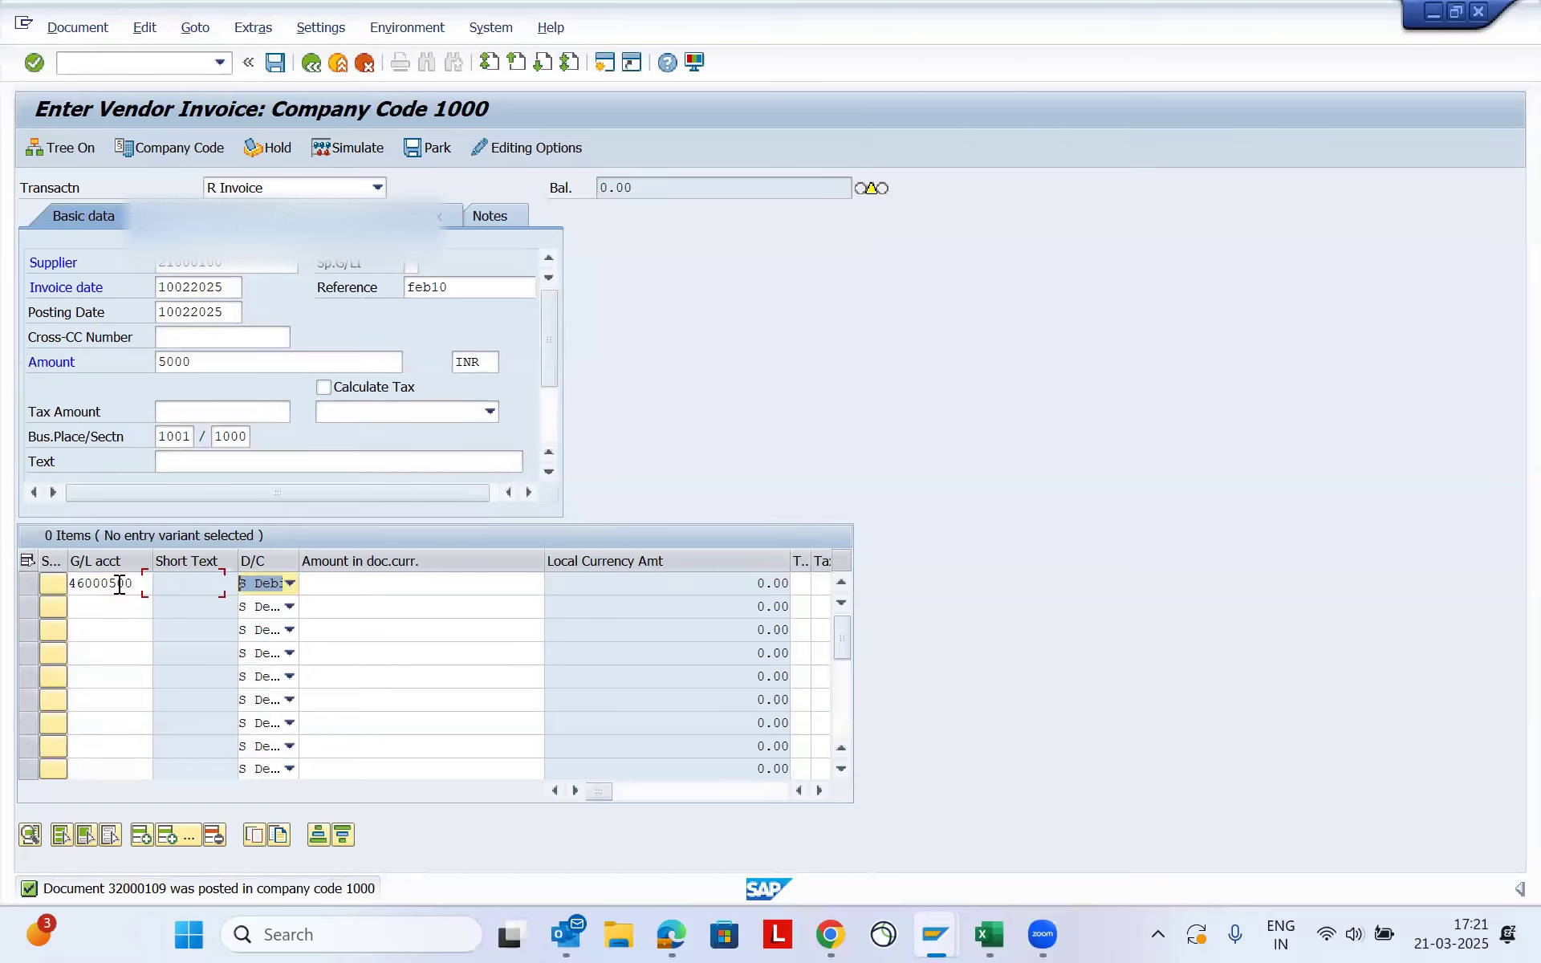
pyautogui.press('Tab')
pyautogui.write('5000')
pyautogui.press('Tab')
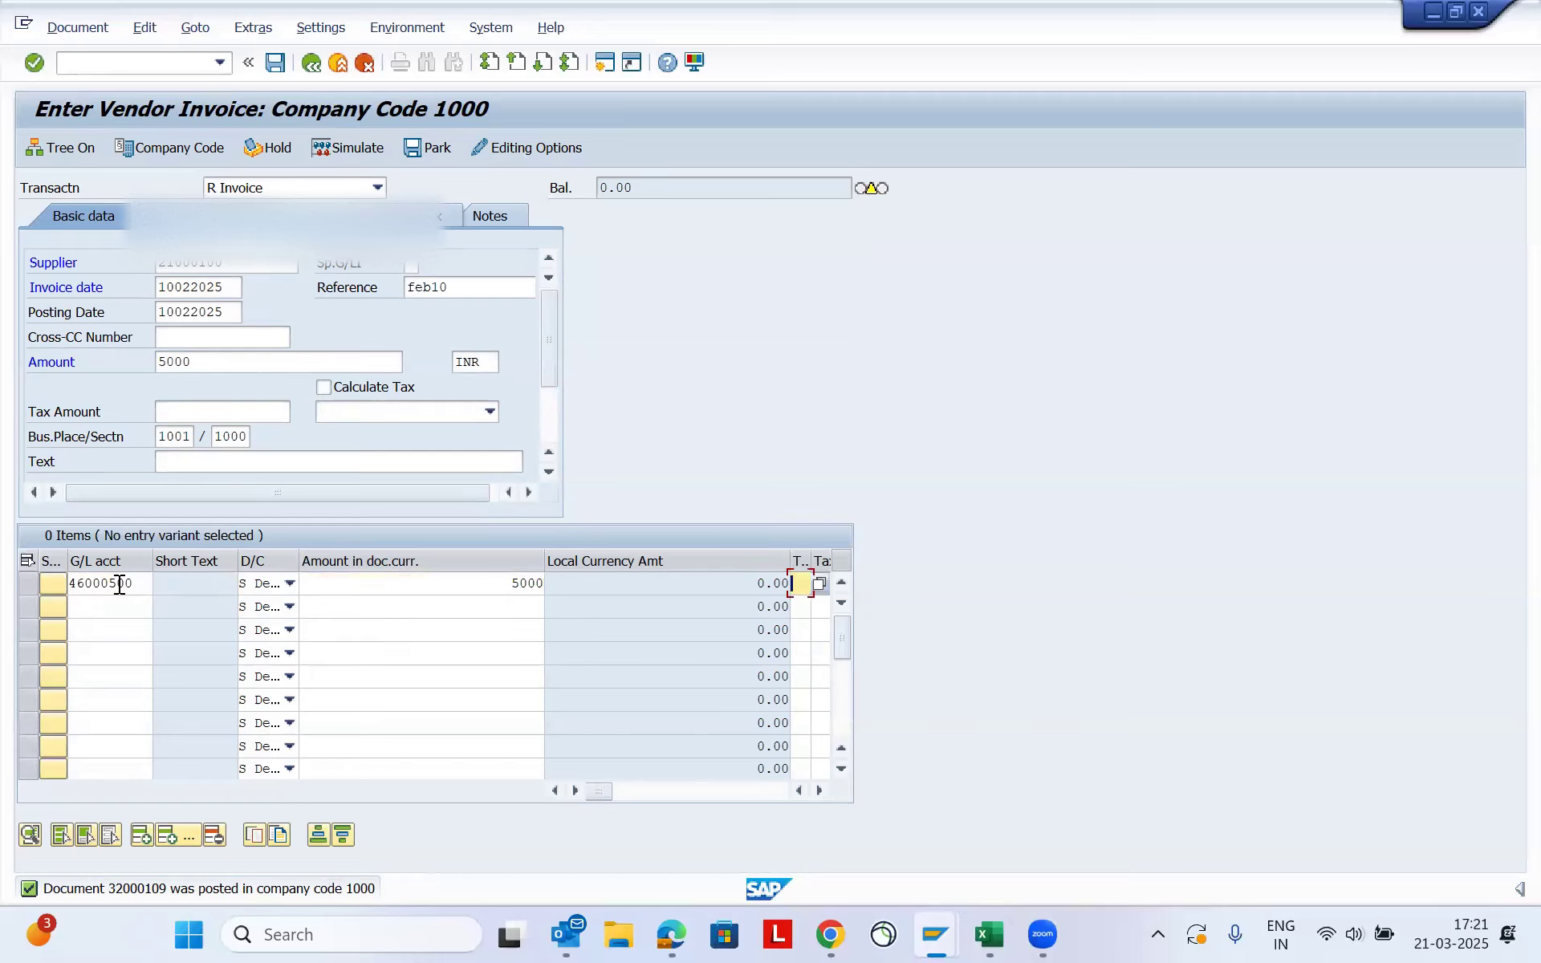
# - Assign cost center 10012089 to the G/L account 46000500 line item
pyautogui.press('Tab')
pyautogui.press('Tab')
pyautogui.press('Tab')
pyautogui.press('Tab')
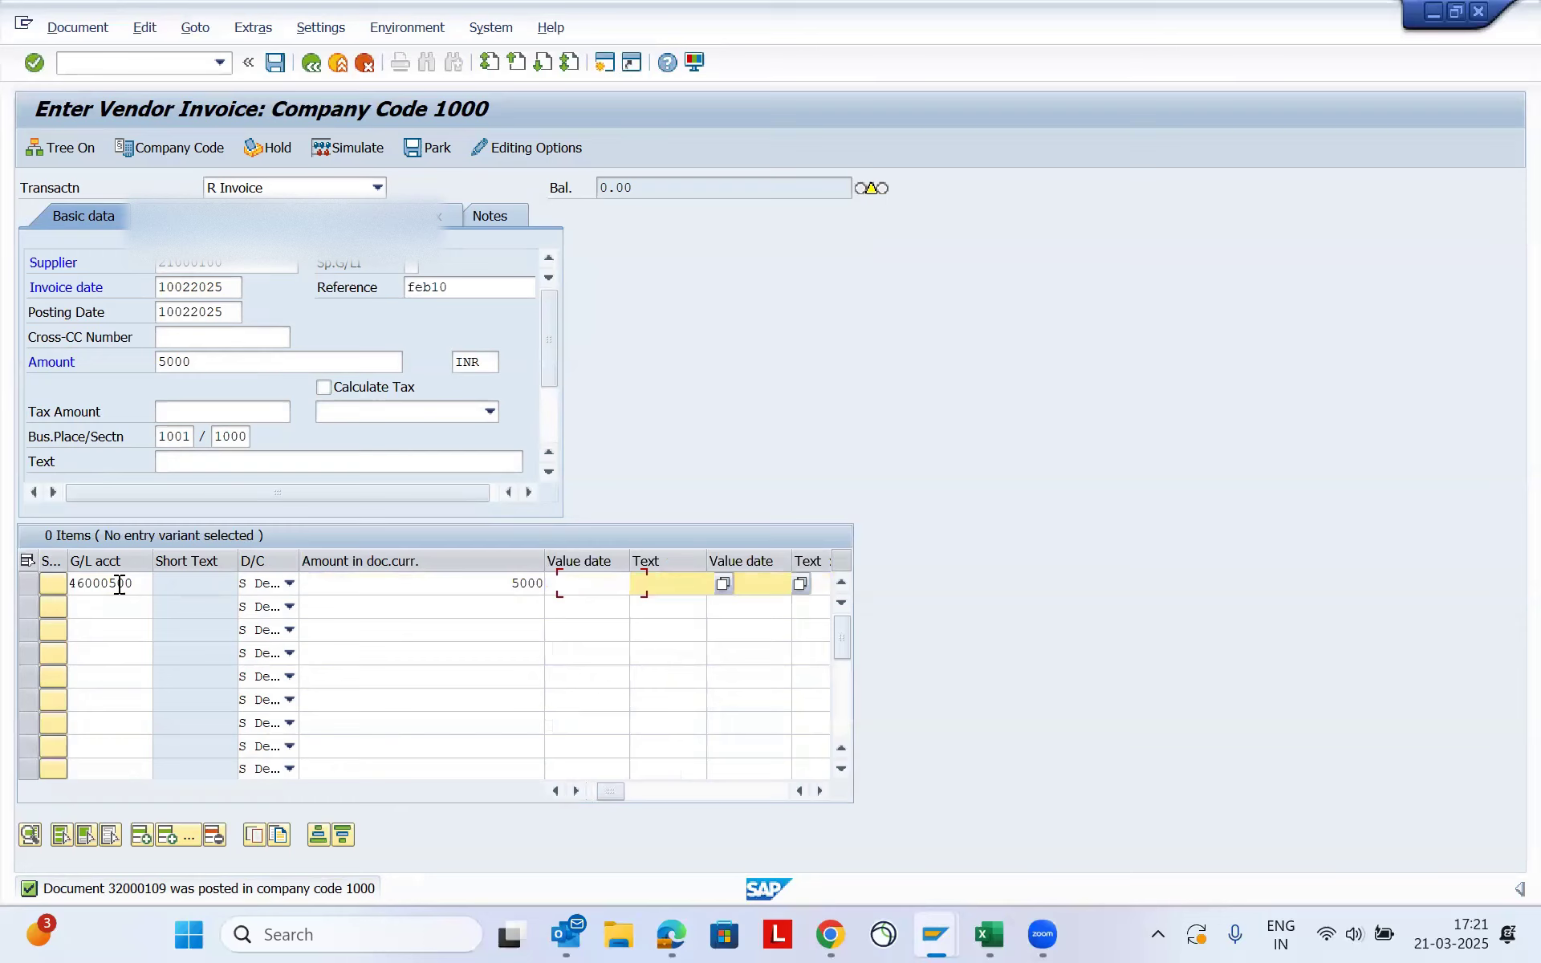
pyautogui.press('Tab')
pyautogui.press('Tab')
pyautogui.press('Tab')
pyautogui.press('Tab')
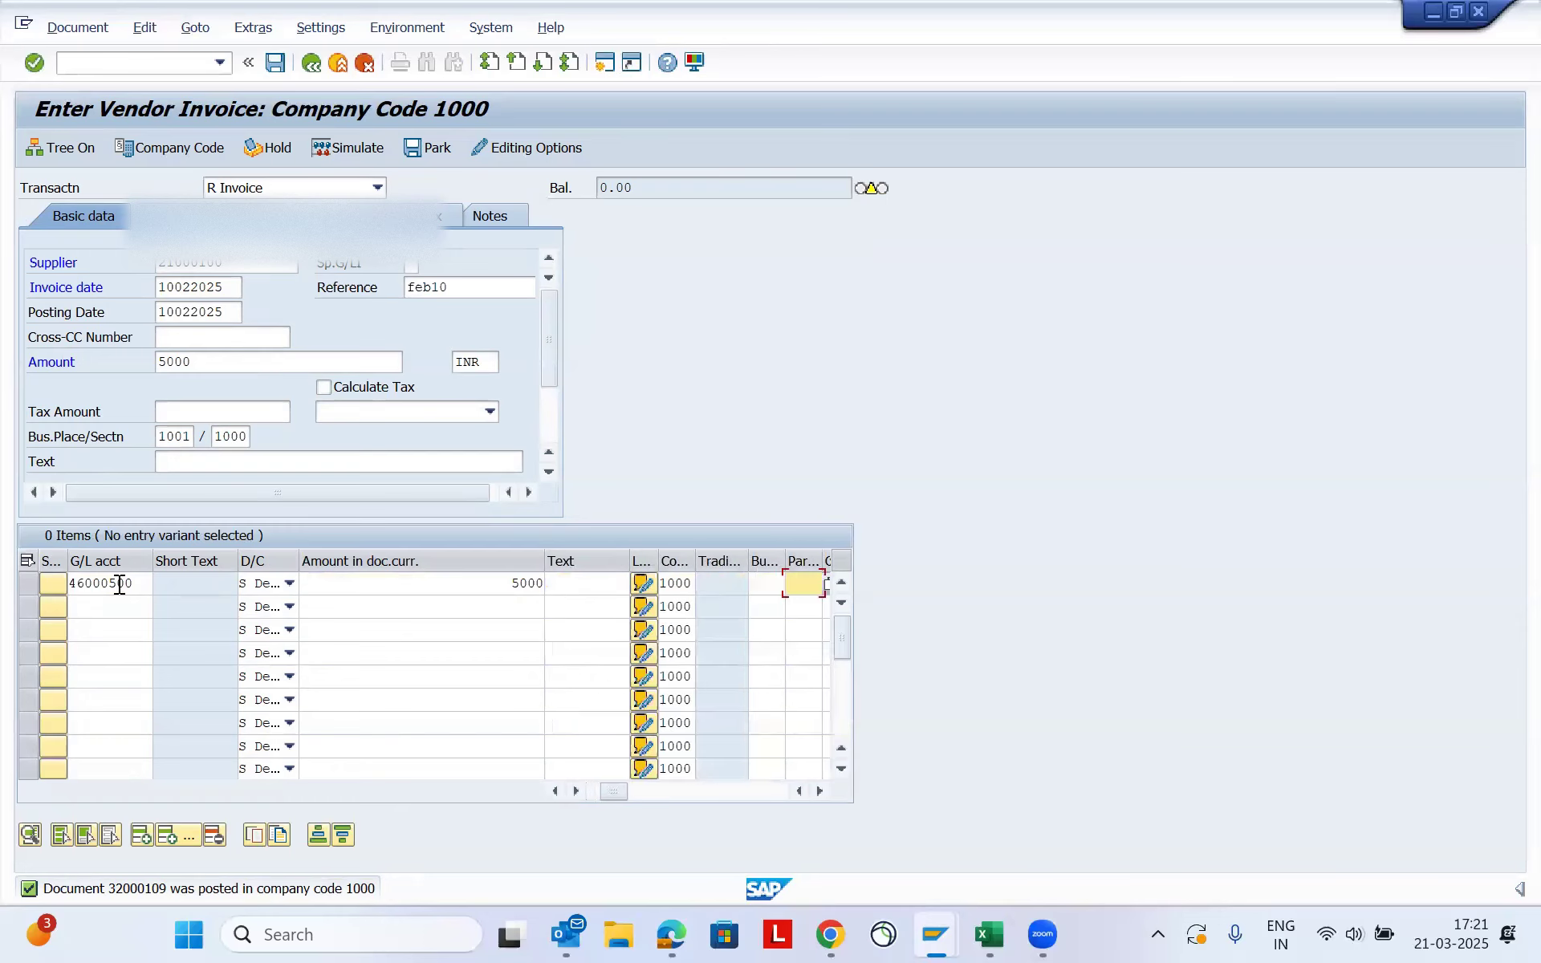
pyautogui.press('Tab')
pyautogui.write('10012089')
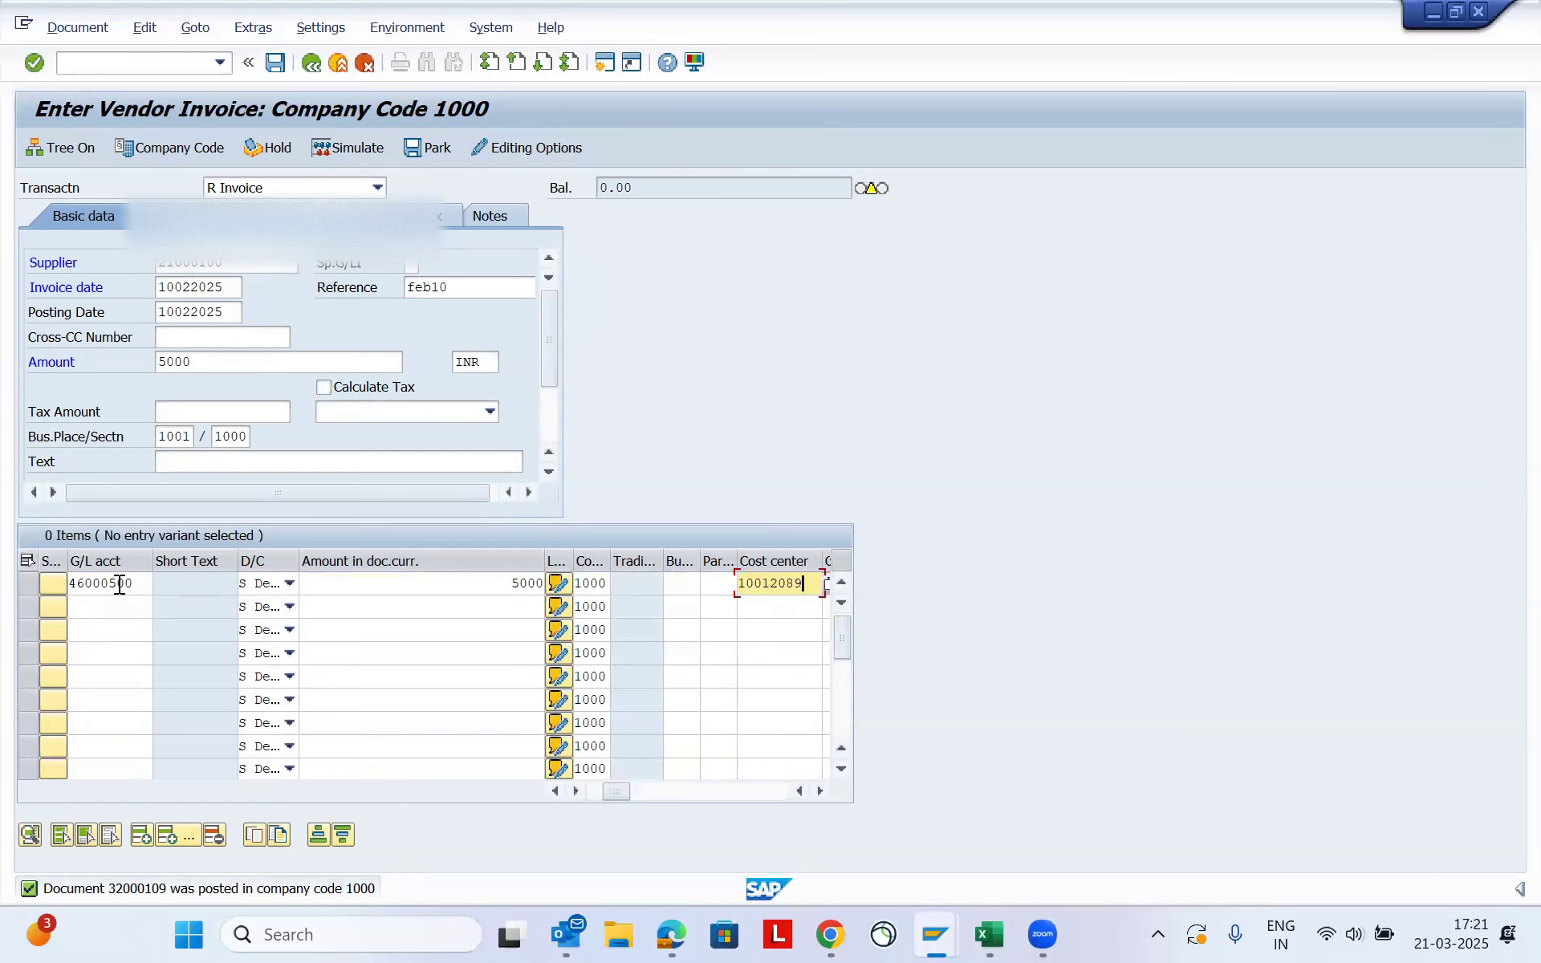
# - Validate the entered invoice data, accepting the posting date, special G/L and tax code notices
pyautogui.press('Return')
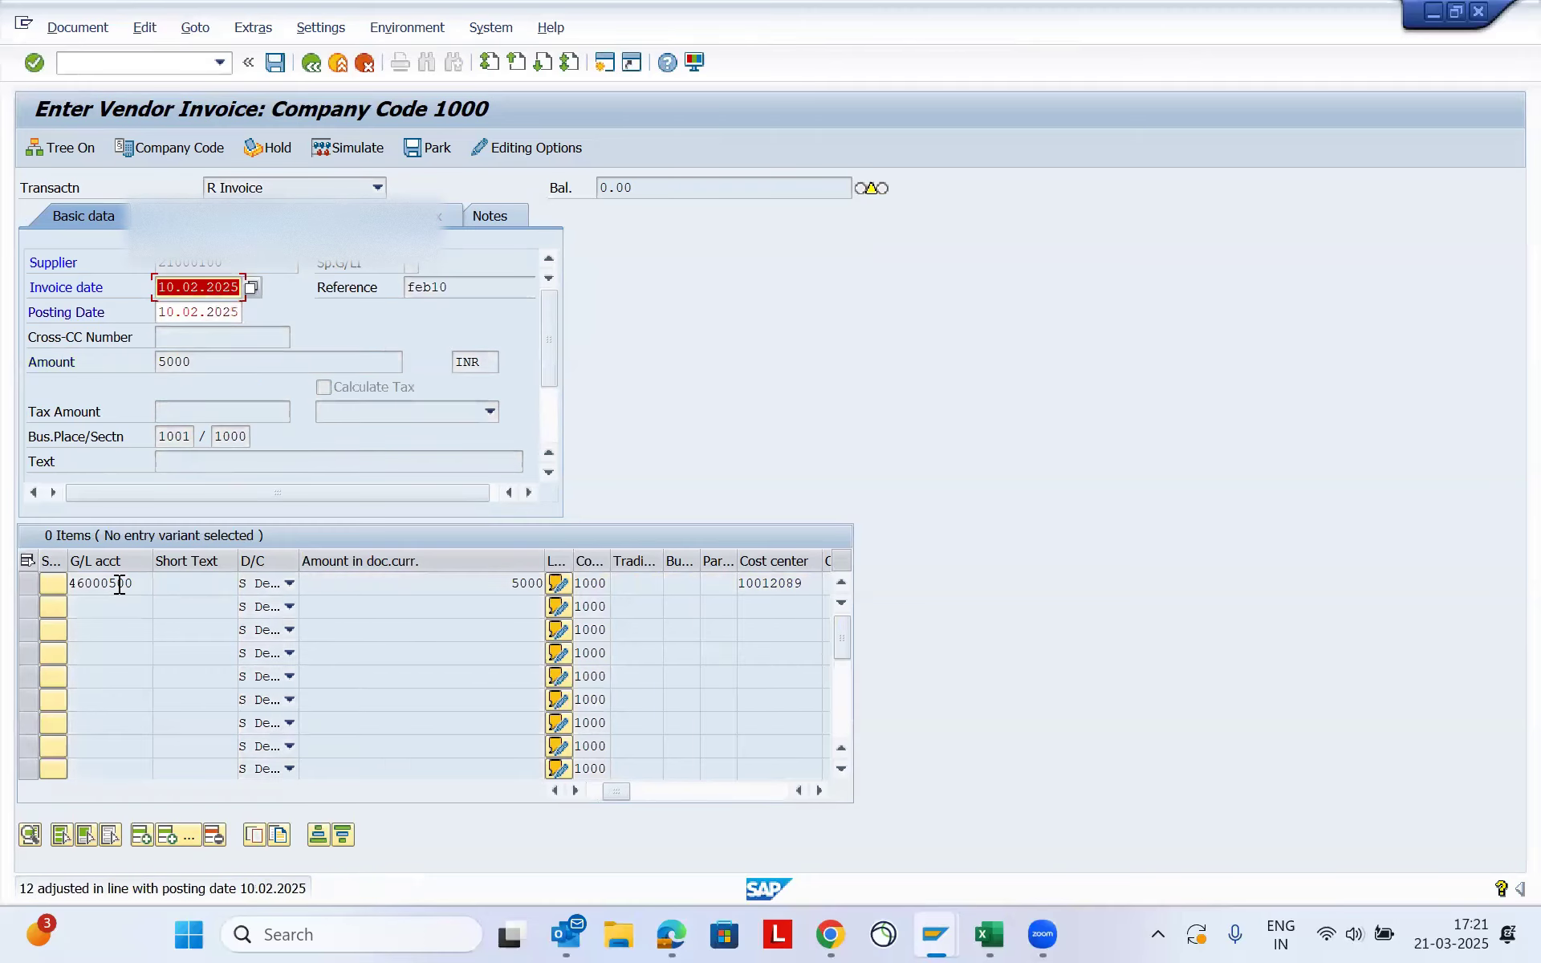
pyautogui.press('Return')
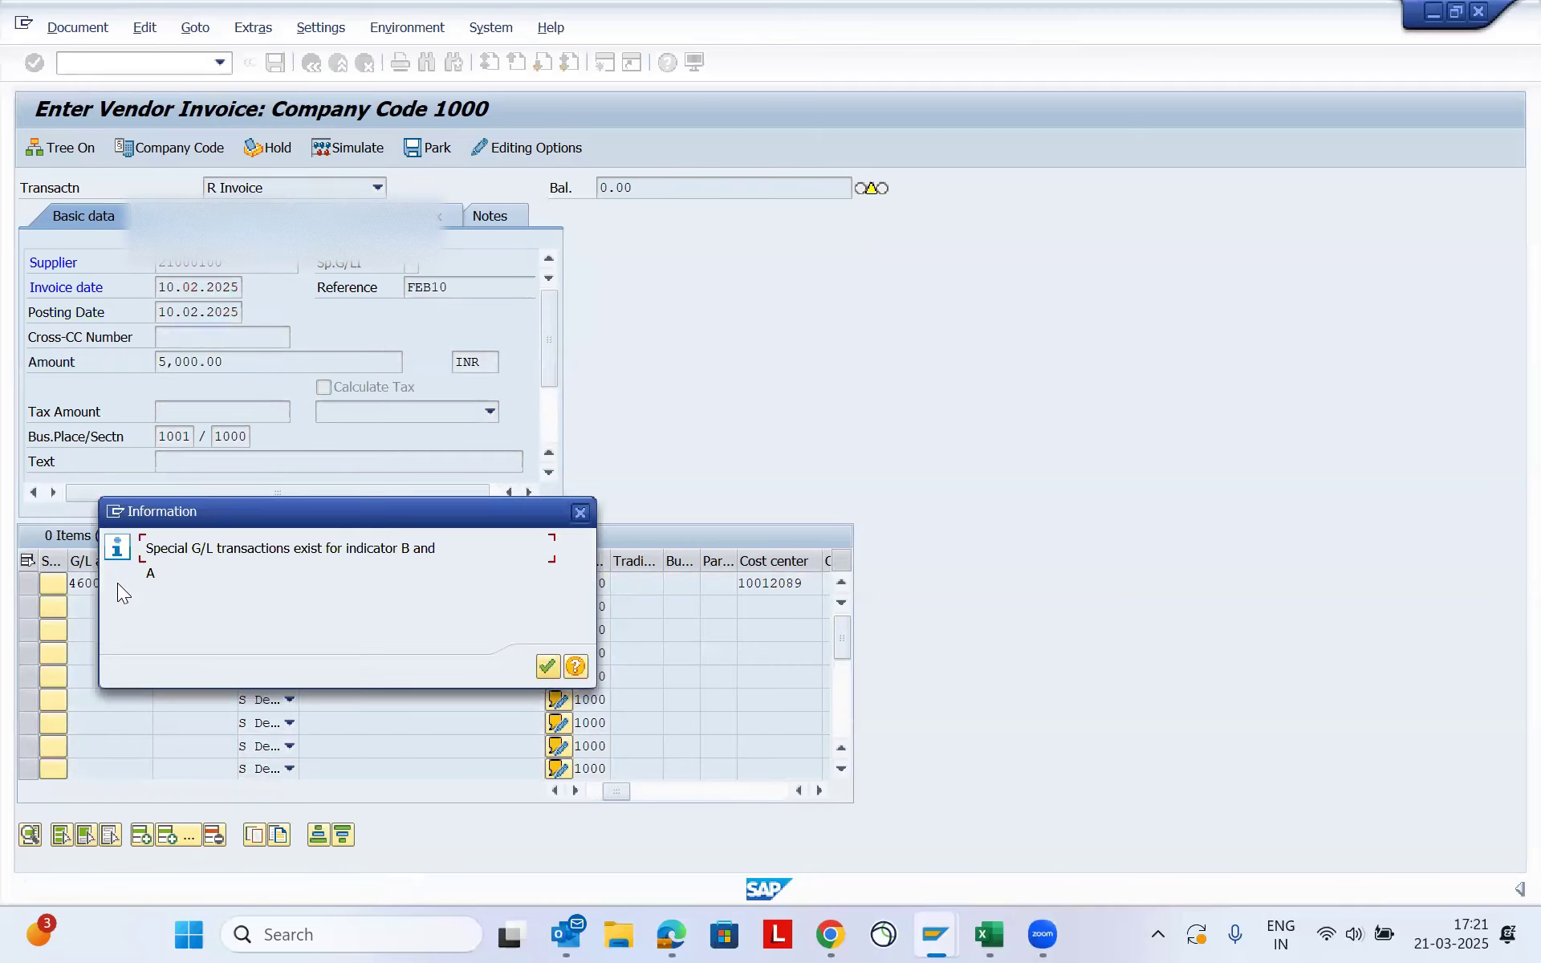
pyautogui.press('Return')
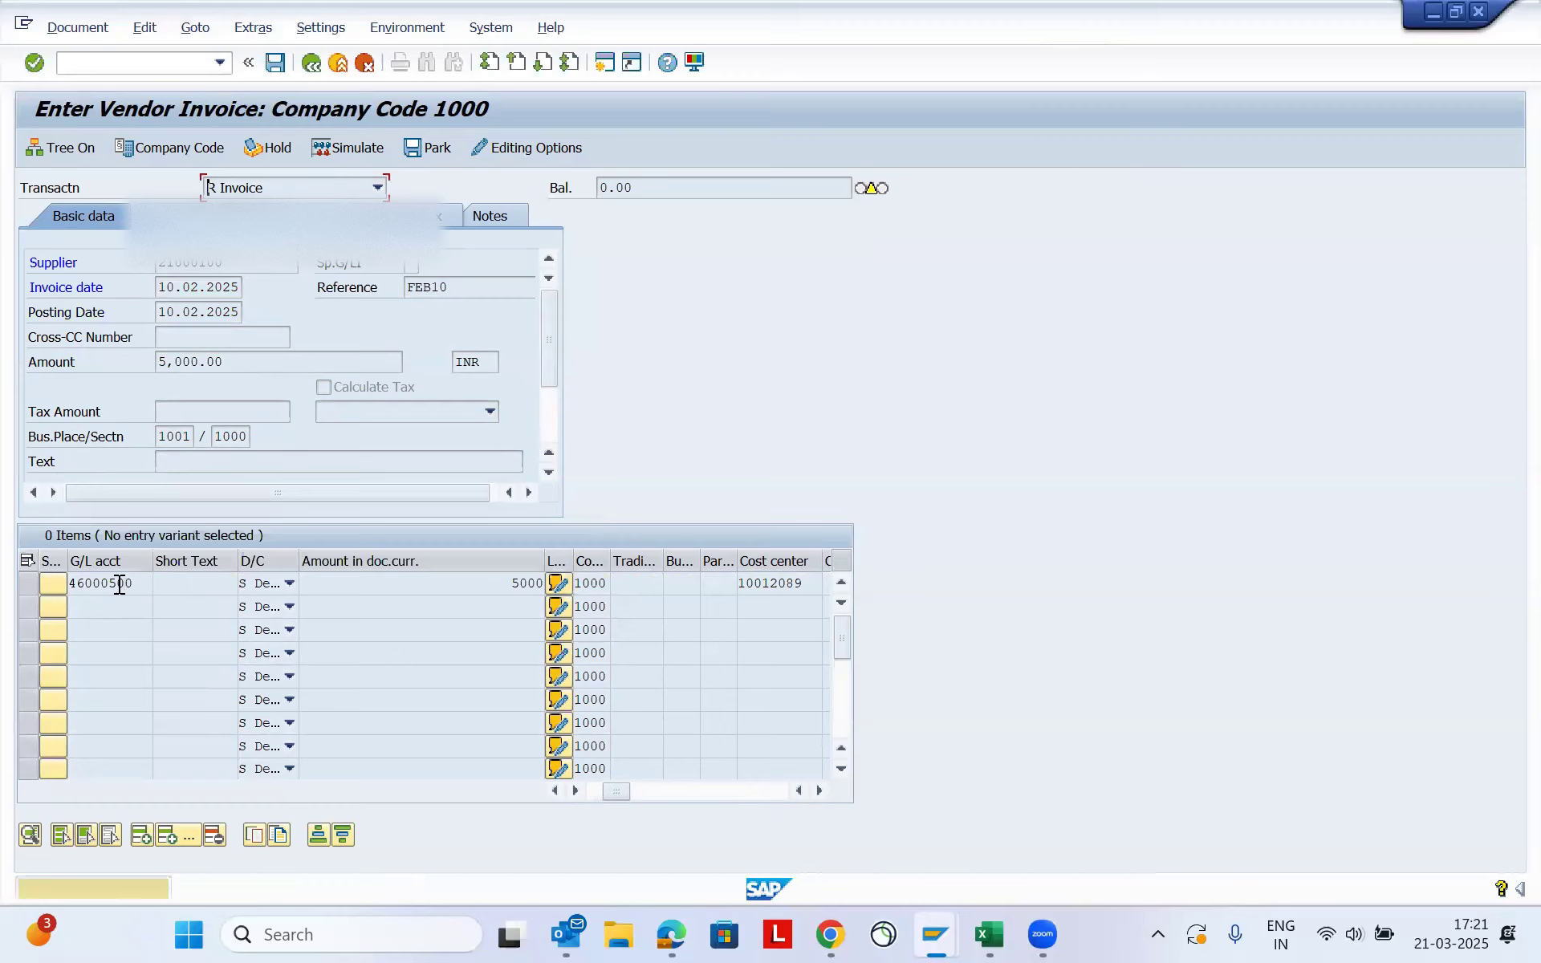
pyautogui.press('Return')
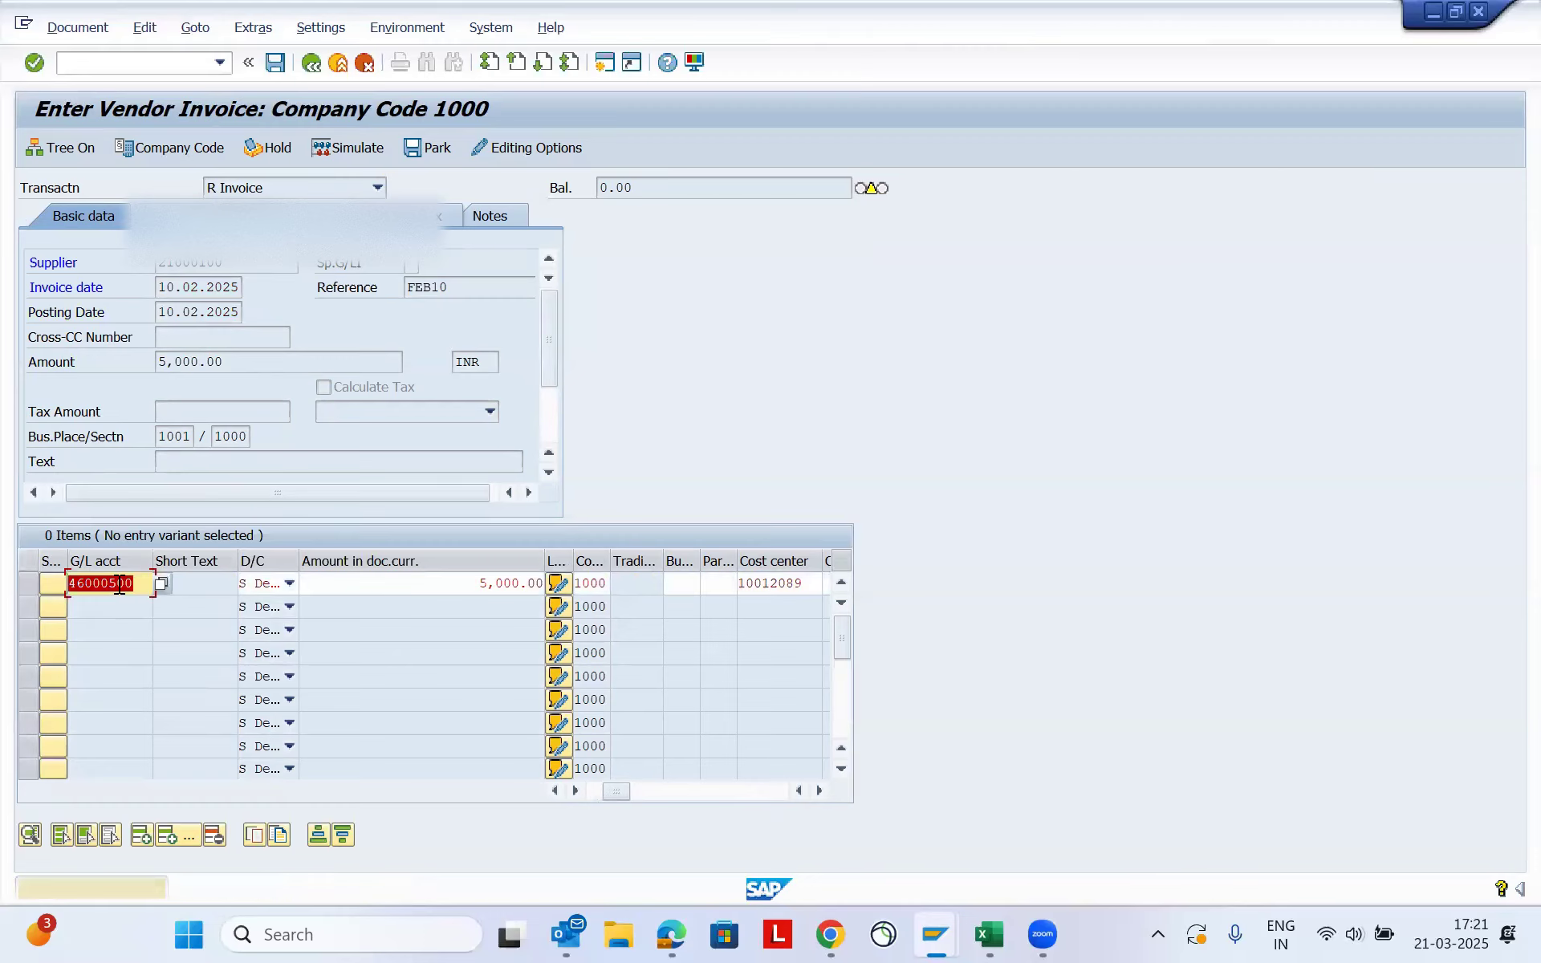
pyautogui.press('Return')
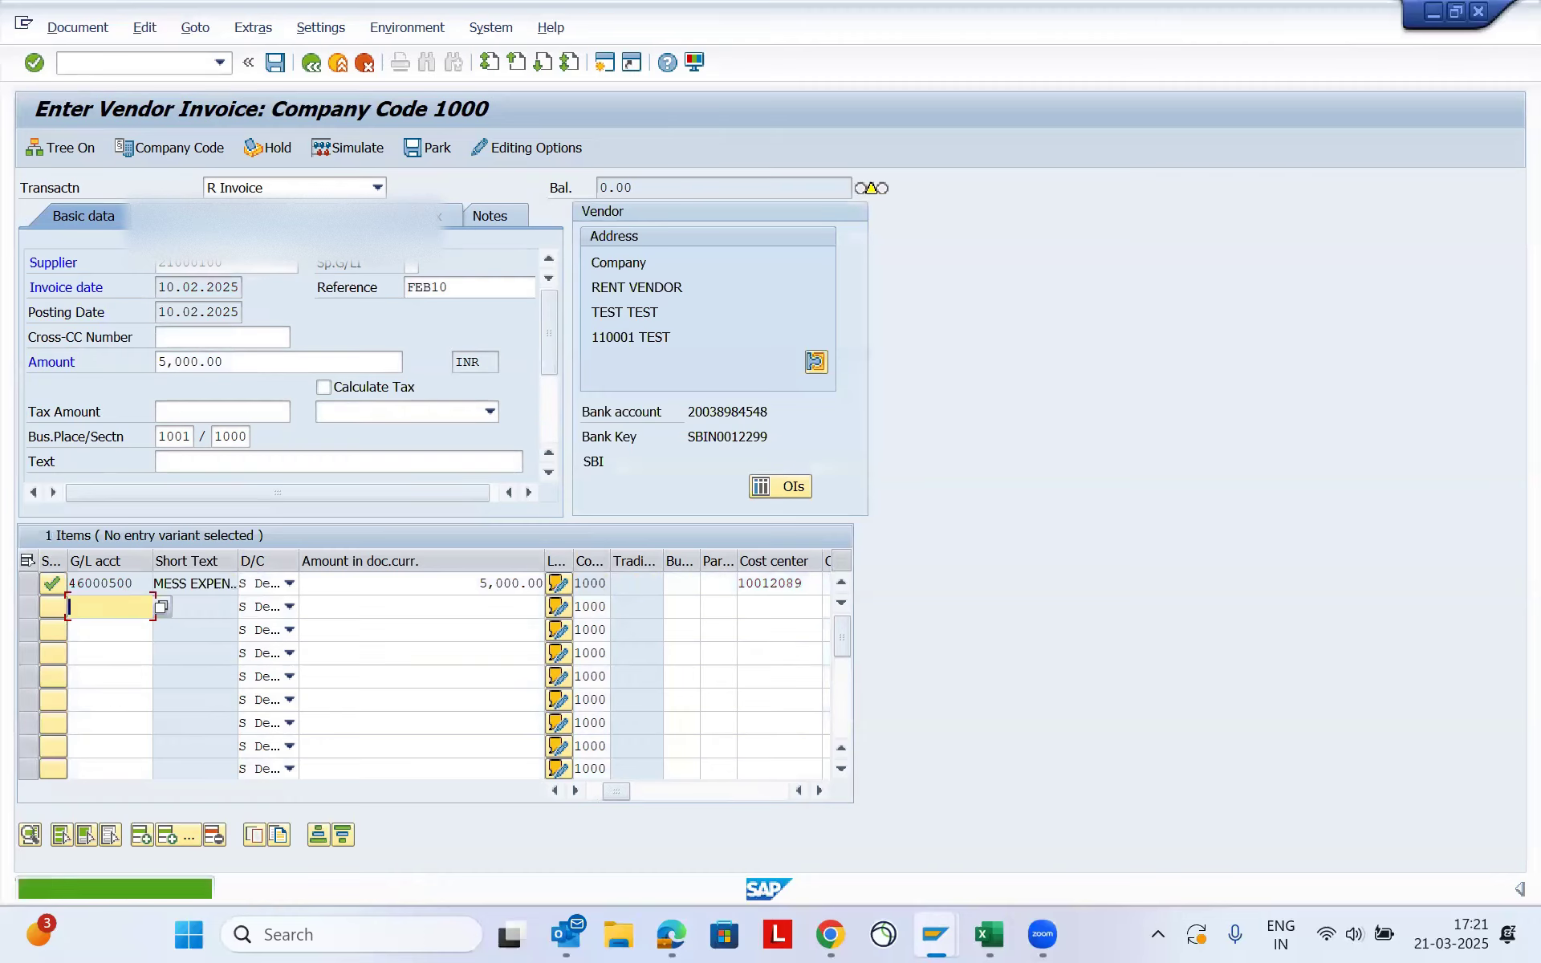
pyautogui.press('Return')
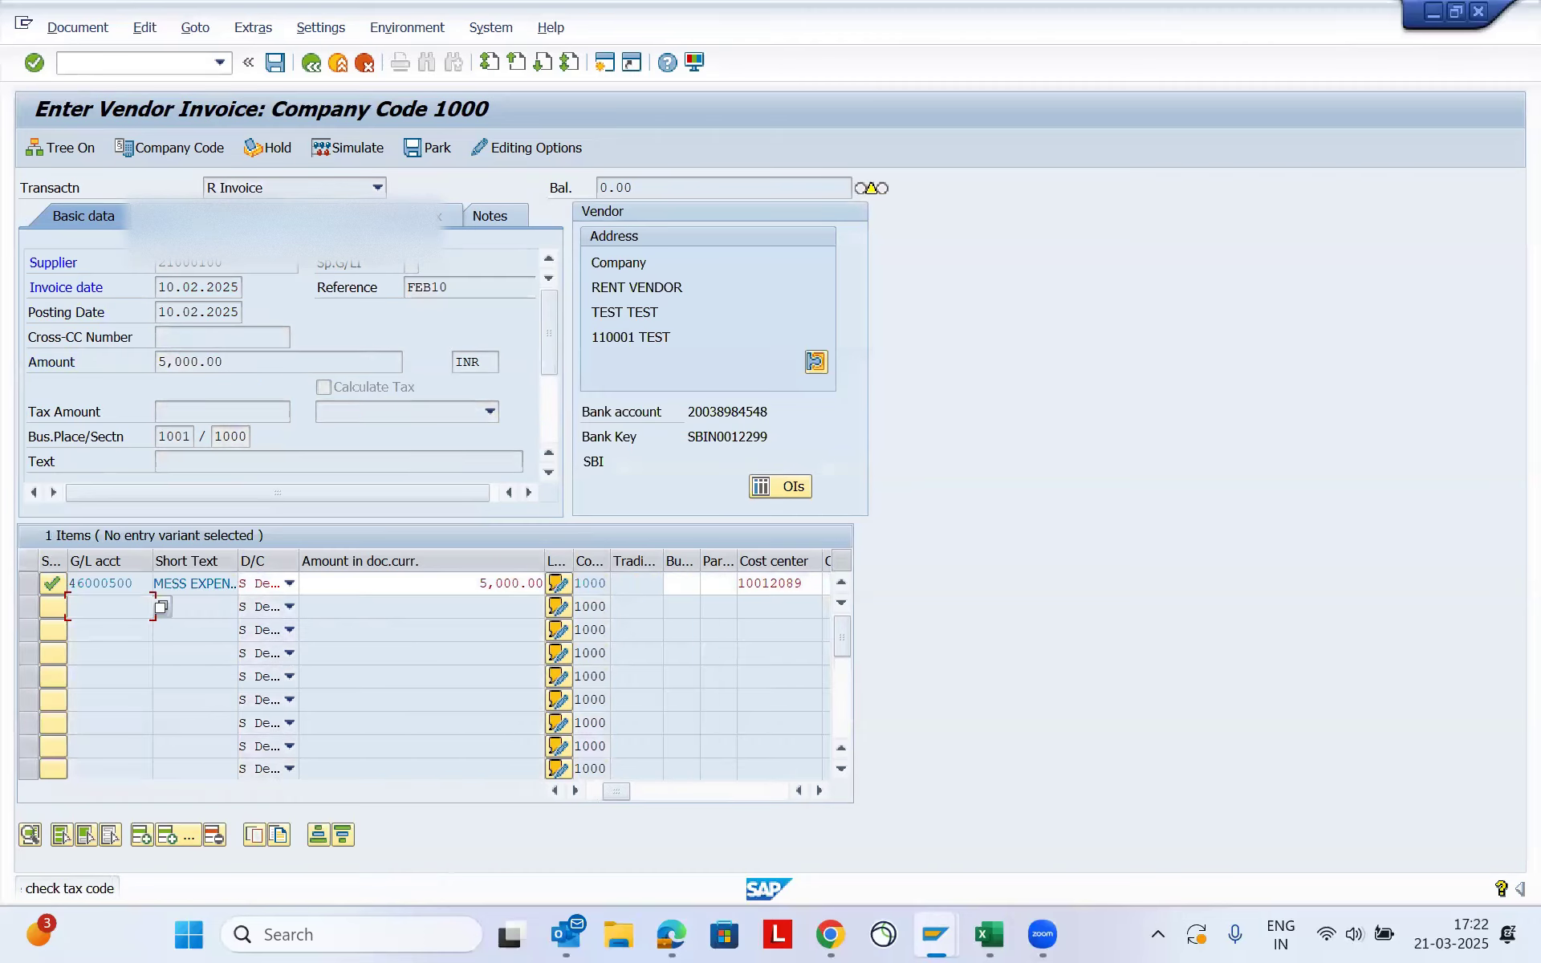
# - Set the invoice's payment method to N and confirm the payment data
pyautogui.click(547, 641)
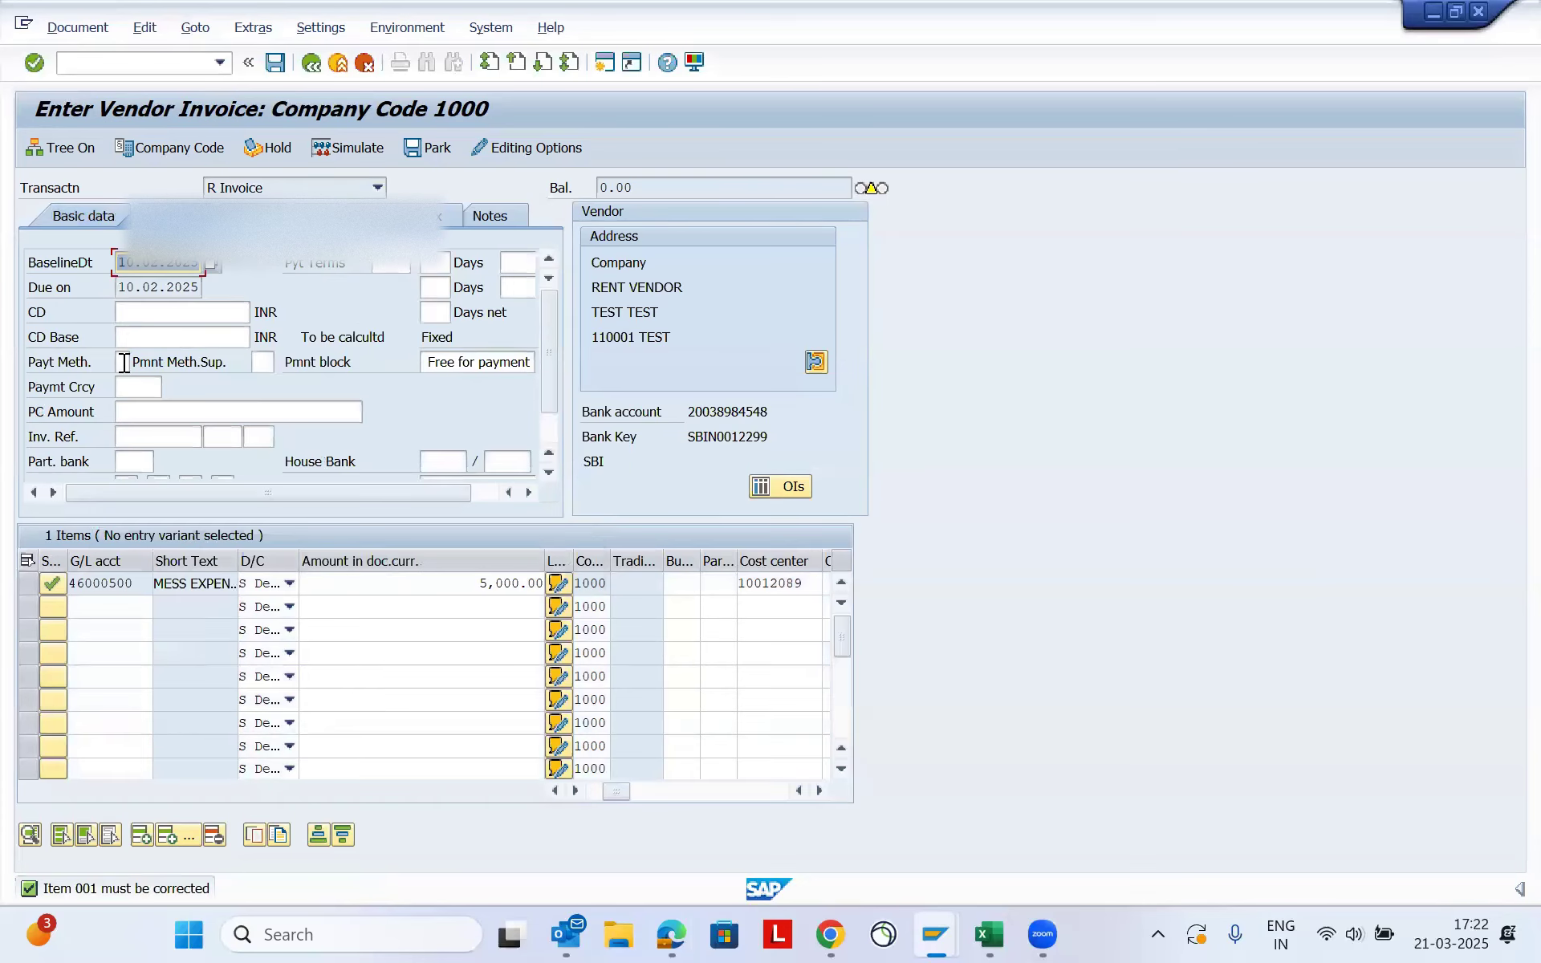
pyautogui.click(123, 363)
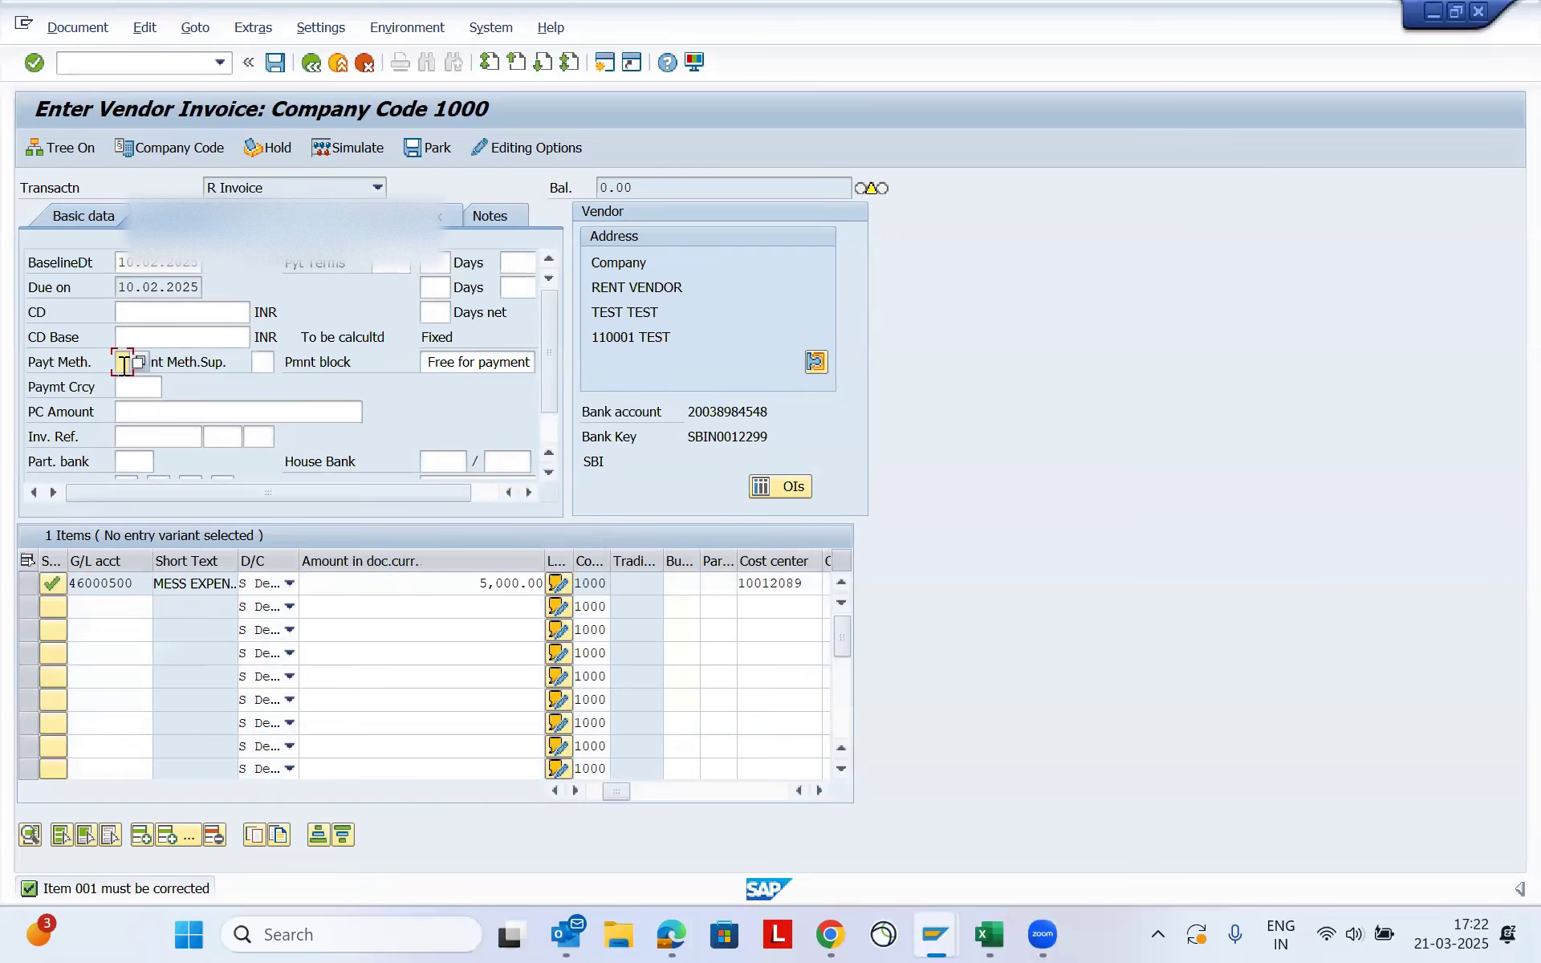
pyautogui.write('N')
pyautogui.press('Tab')
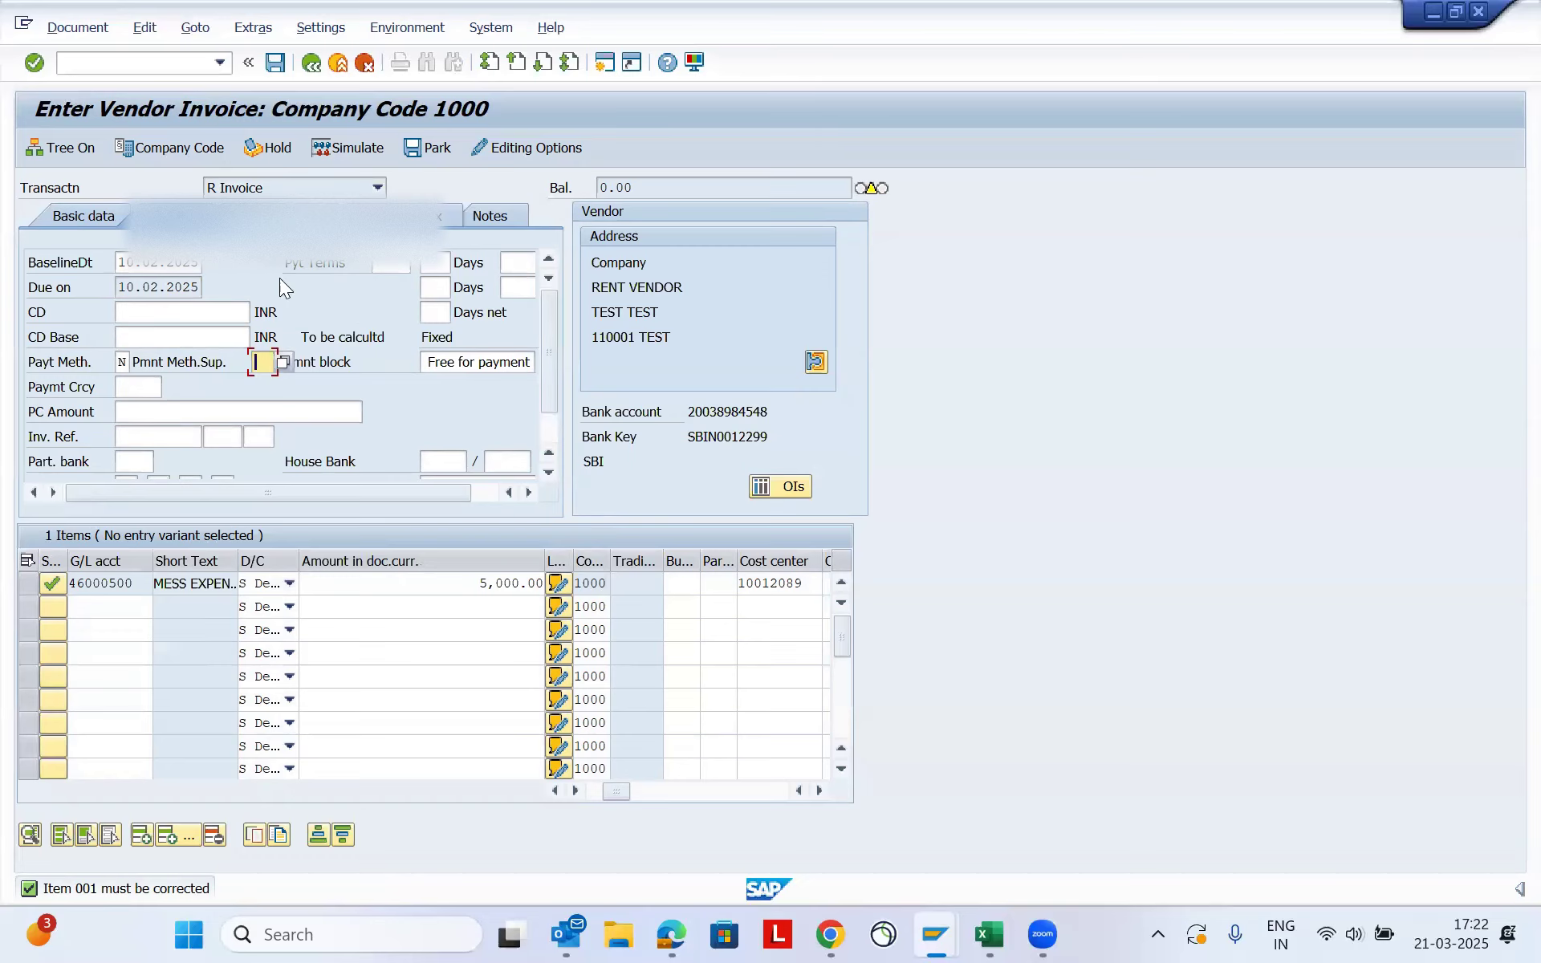
pyautogui.press('Return')
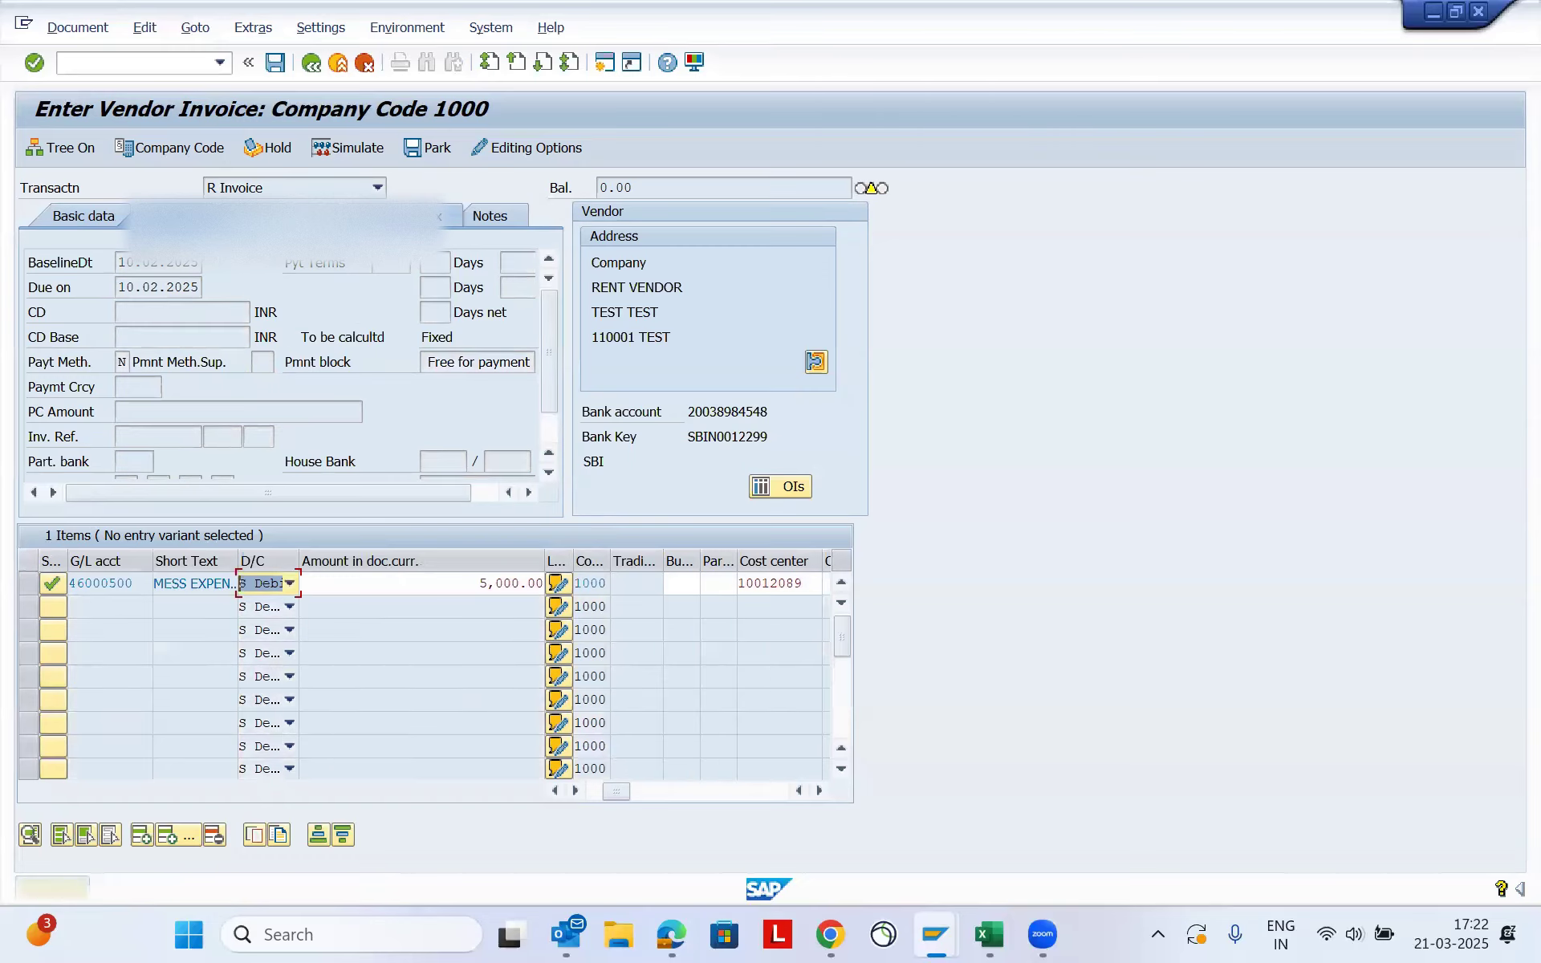
pyautogui.press('Return')
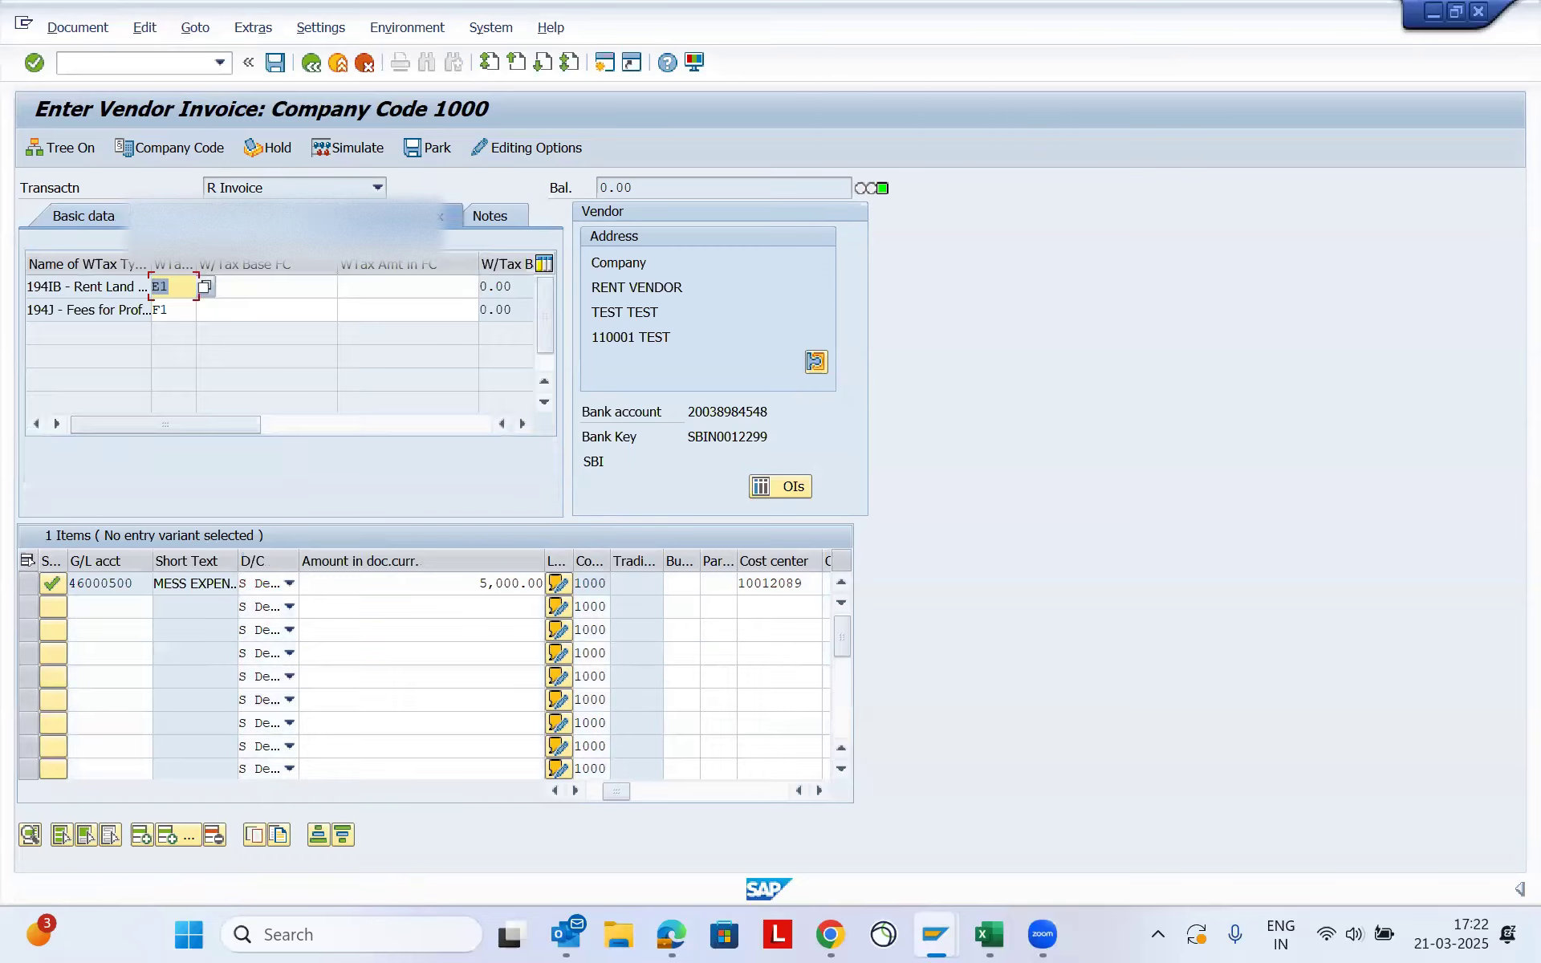
# - Clear the withholding tax code of the 194J professional fees type, keeping code E1 for 194IB rent
pyautogui.click(165, 310)
pyautogui.doubleClick(163, 309)
pyautogui.press('BackSpace')
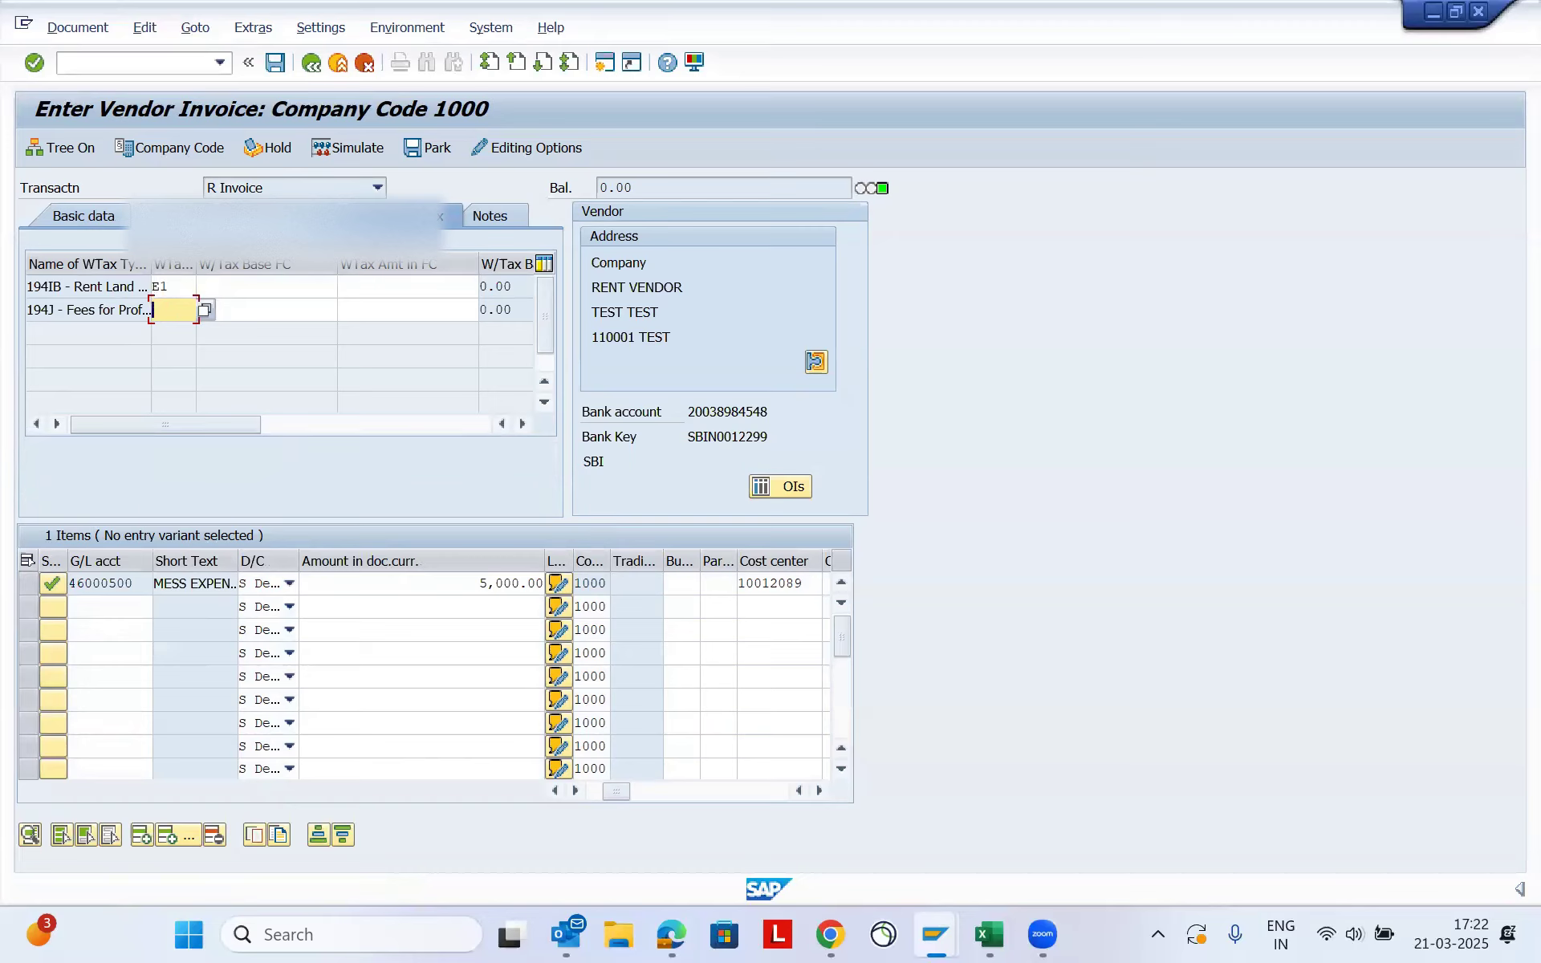
pyautogui.press('Tab')
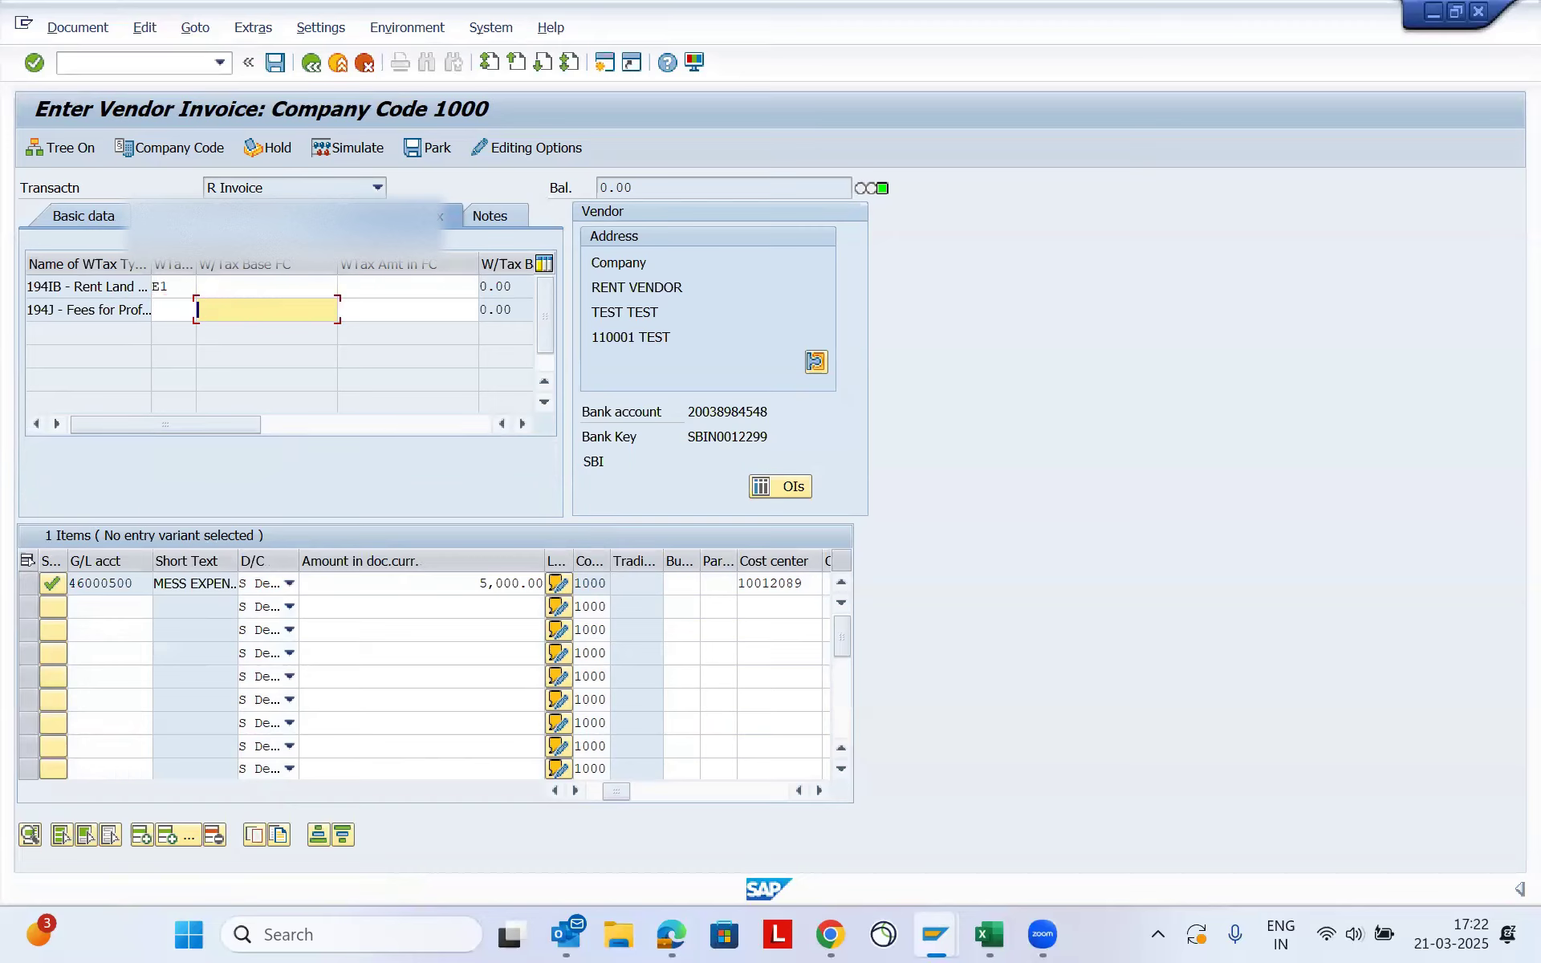
pyautogui.click(174, 310)
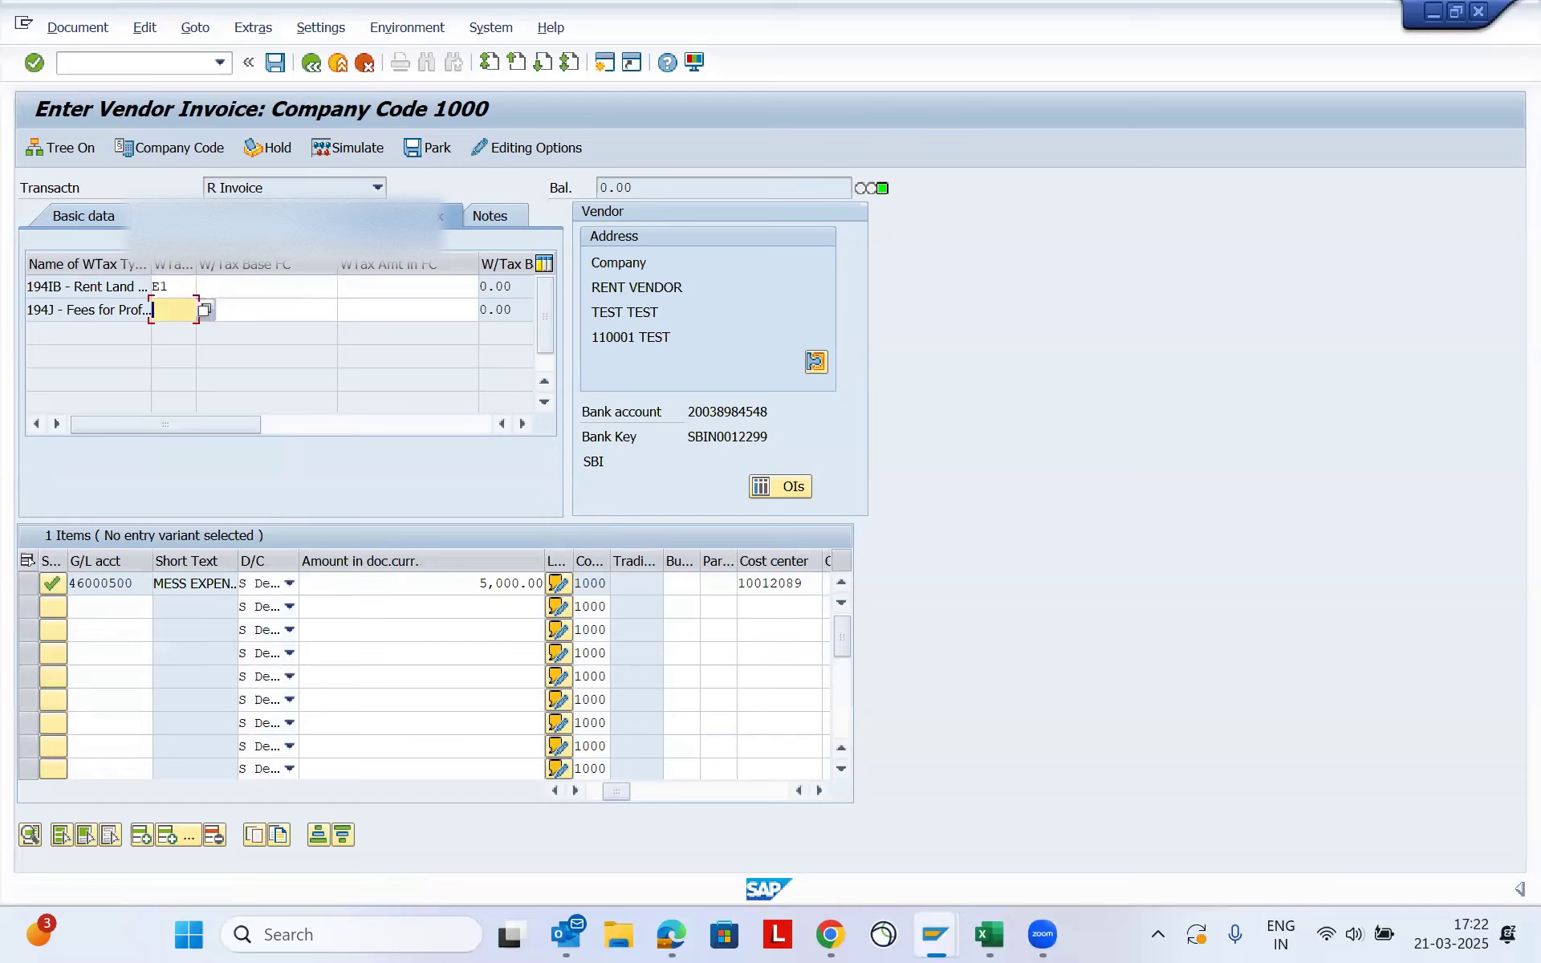
pyautogui.press('Return')
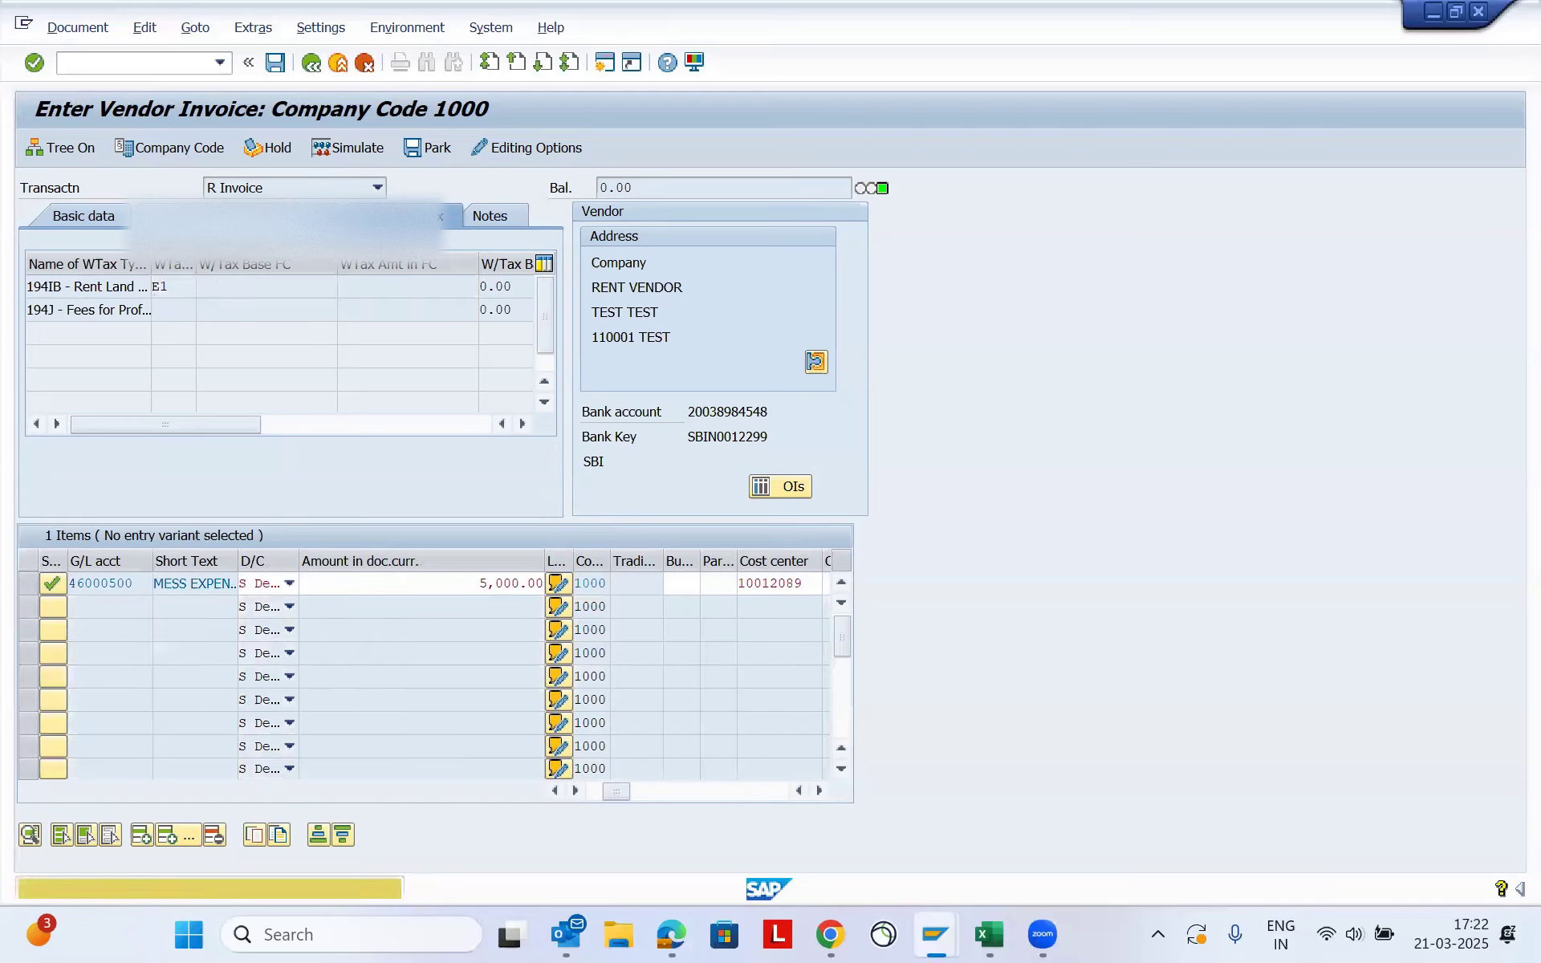
# - Try to simulate the 5,000 INR invoice, accepting the tax code notice
pyautogui.click(77, 27)
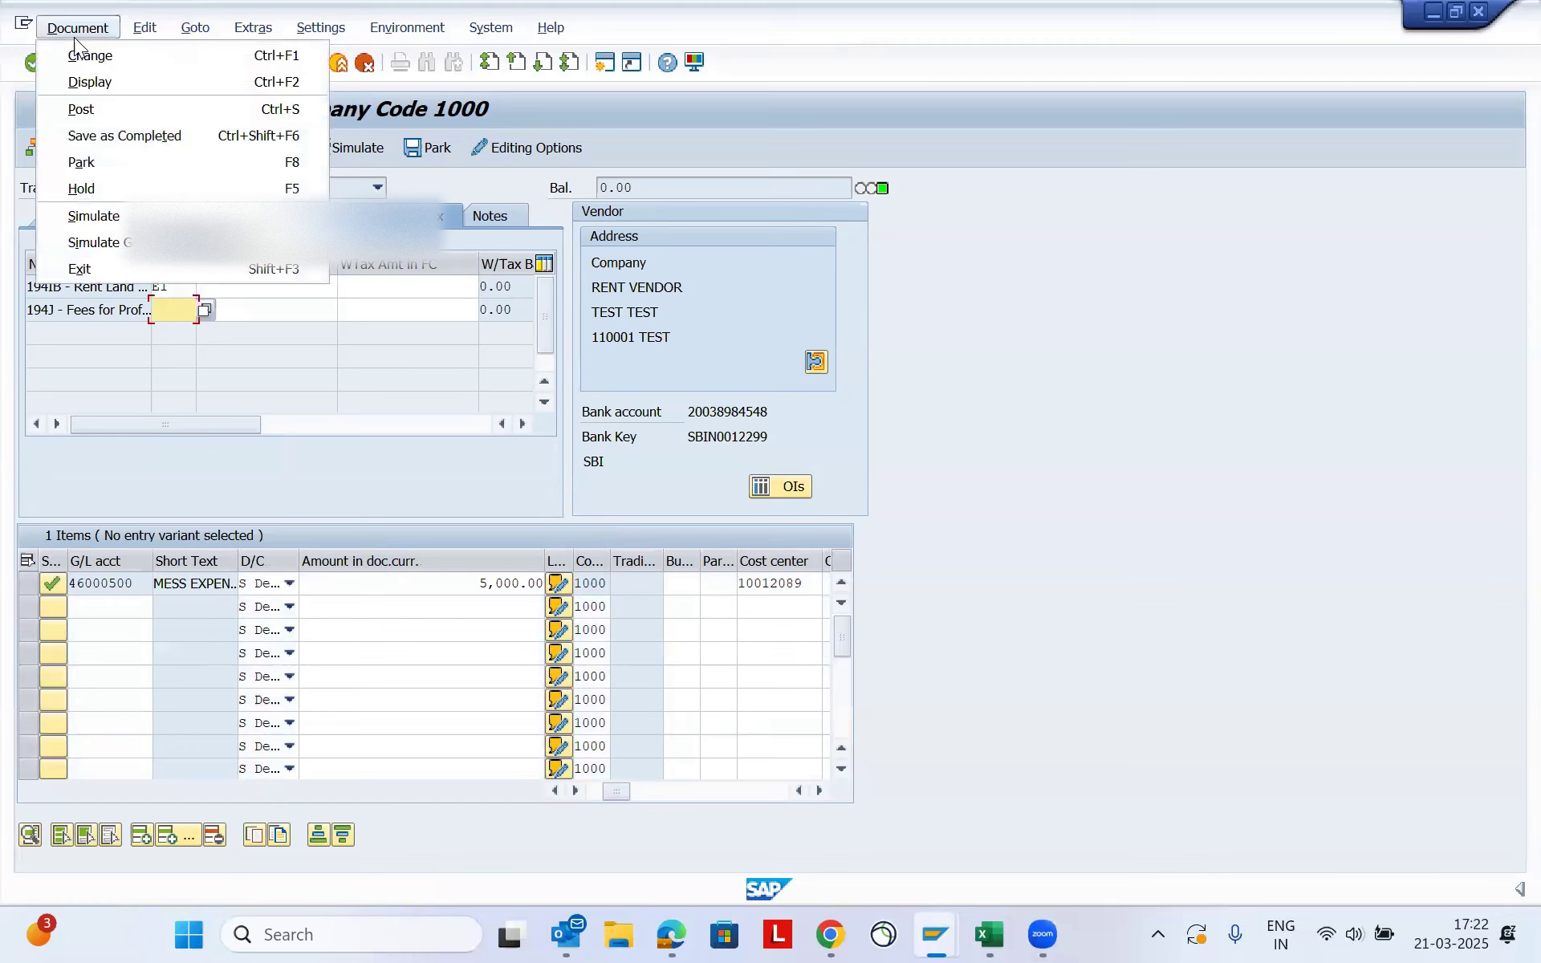
pyautogui.click(122, 215)
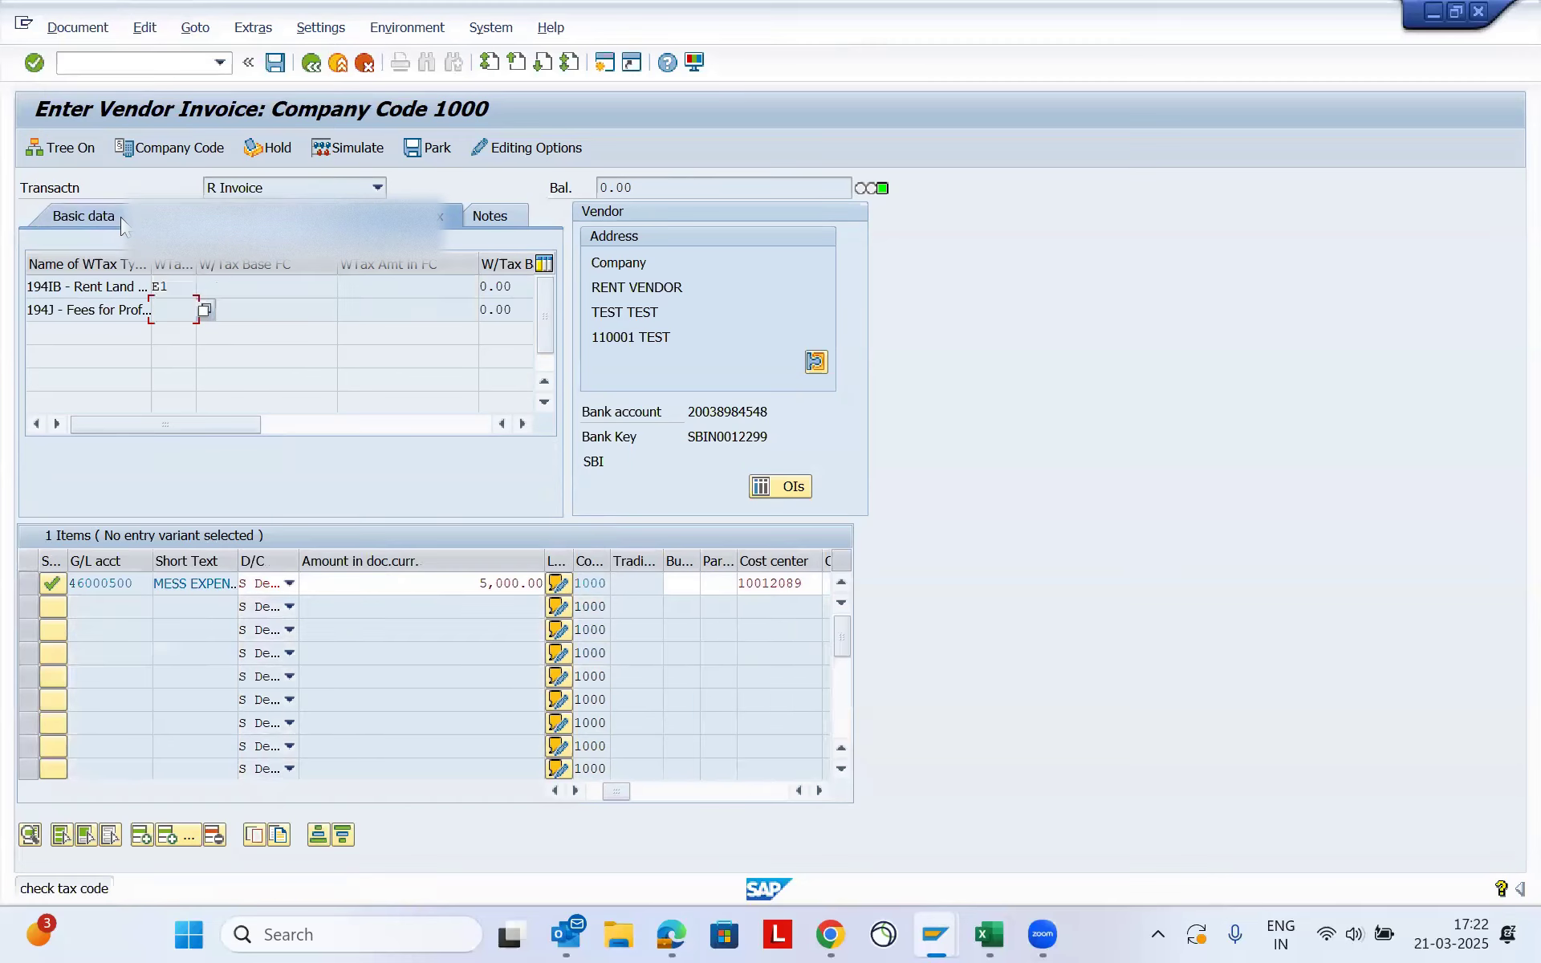
pyautogui.press('Return')
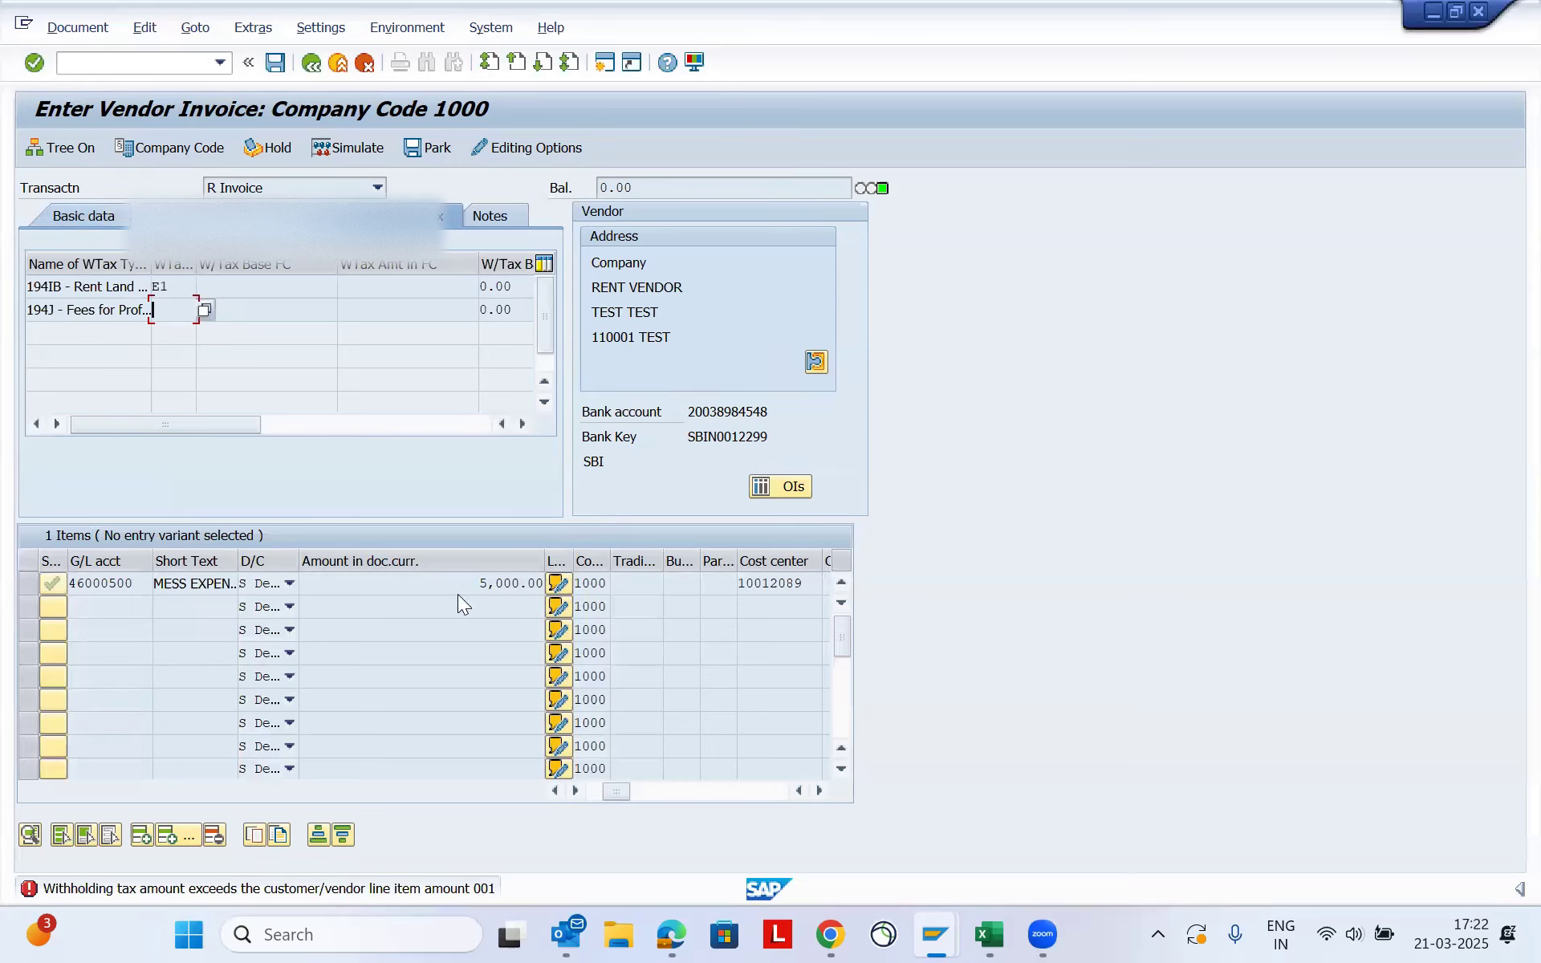
# - Change the amount of the G/L account 46000500 line item to 8,000.00
pyautogui.doubleClick(506, 583)
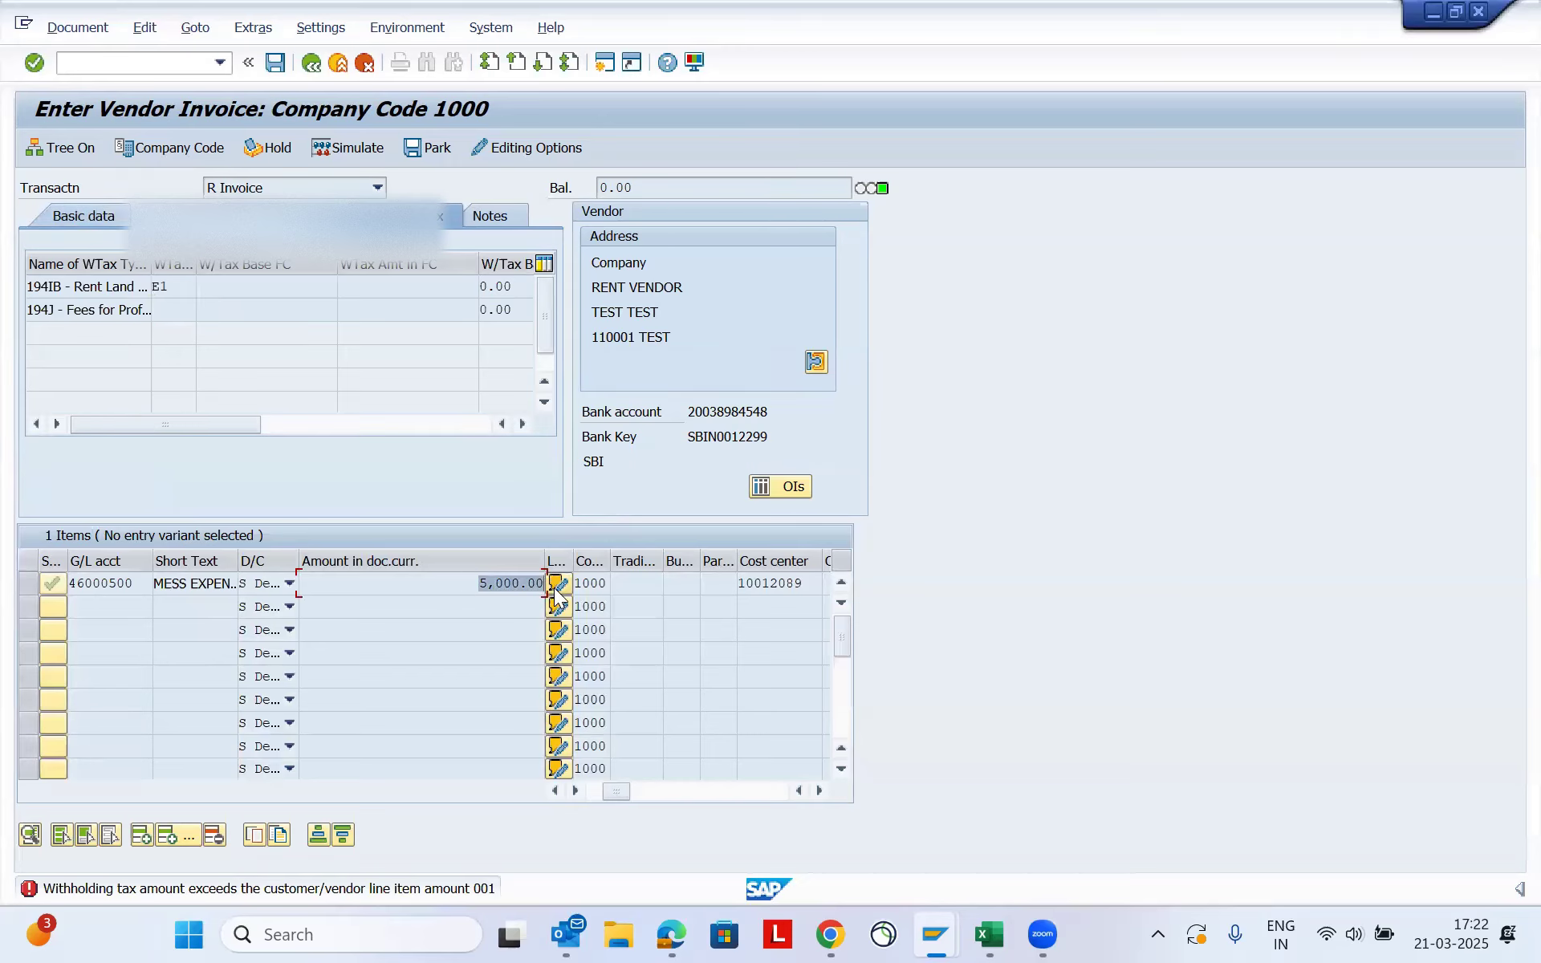
pyautogui.click(416, 634)
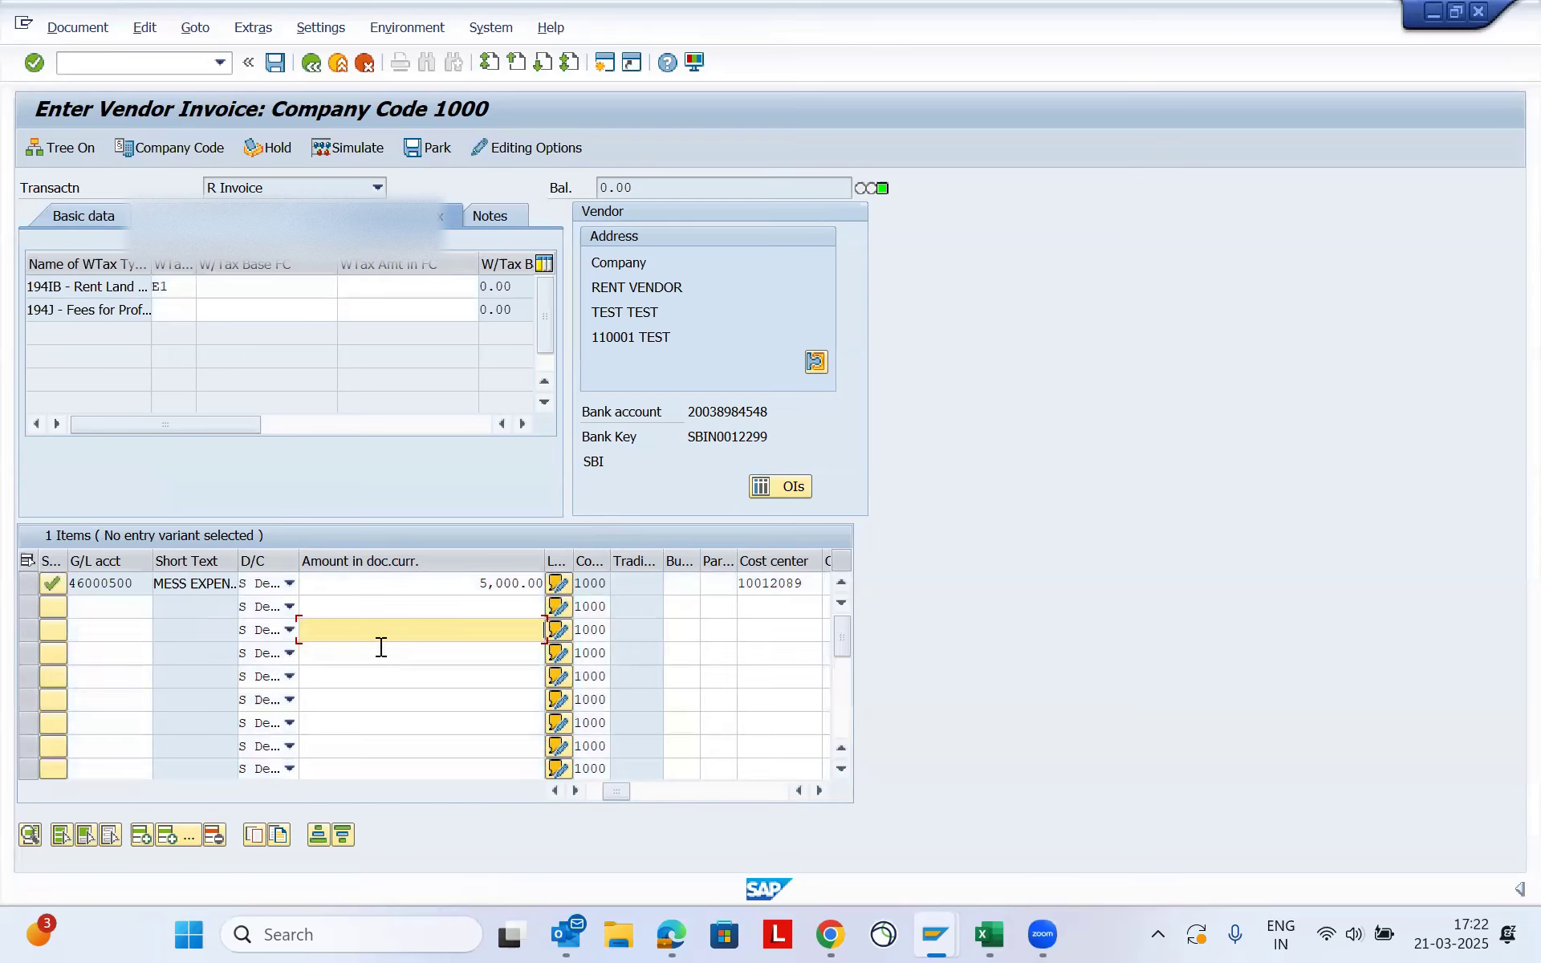
pyautogui.click(491, 583)
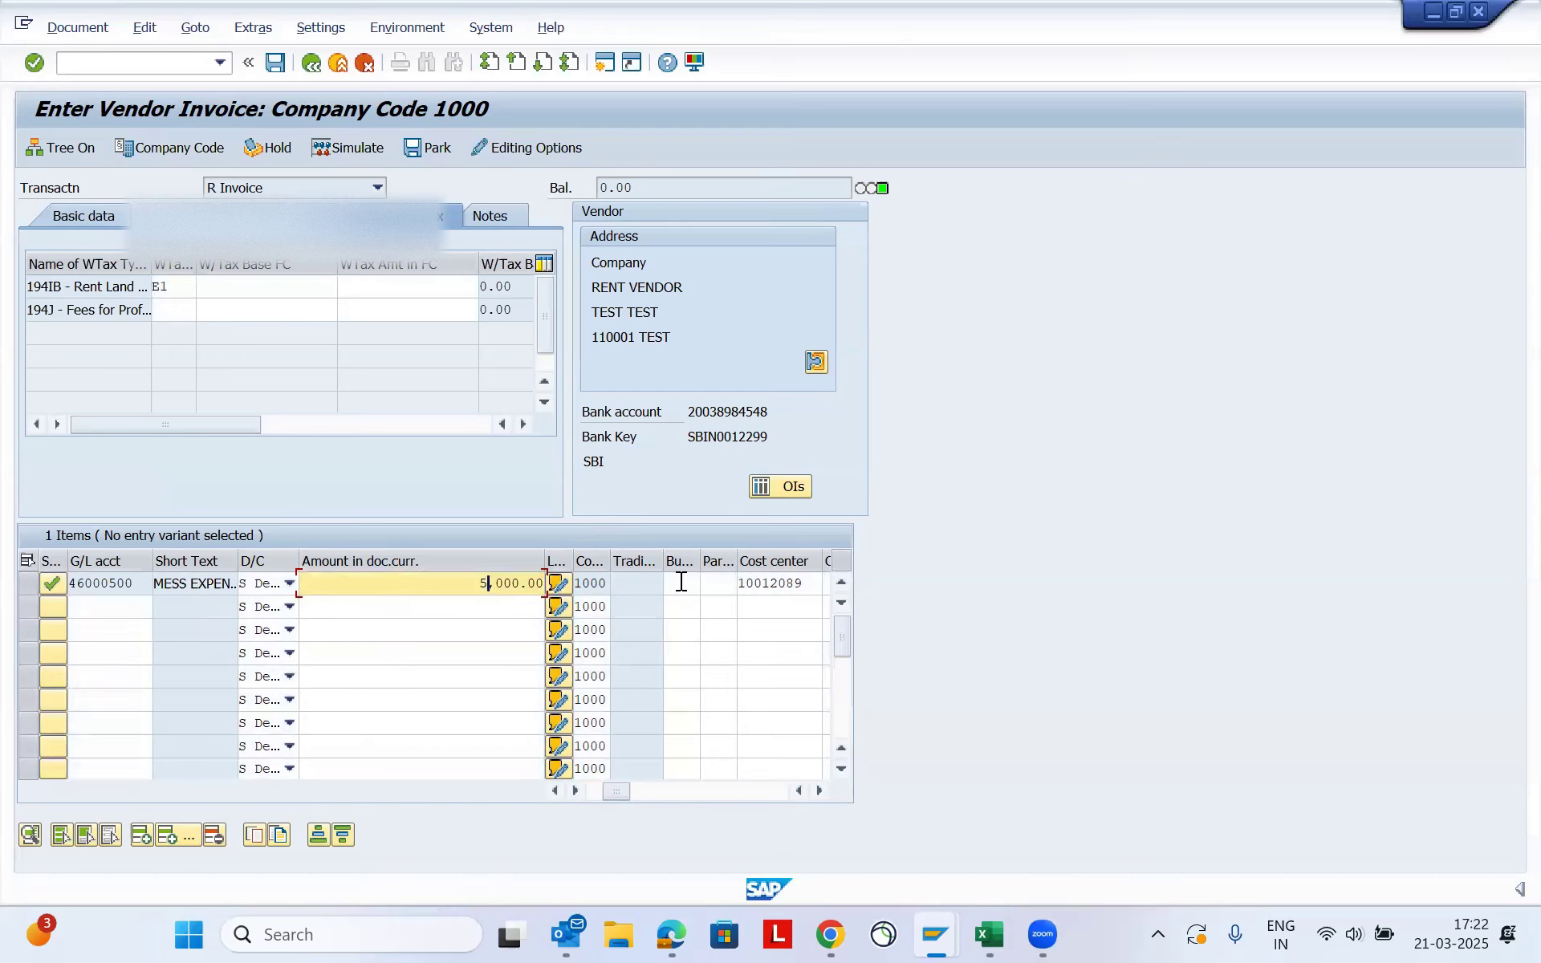
pyautogui.write('8')
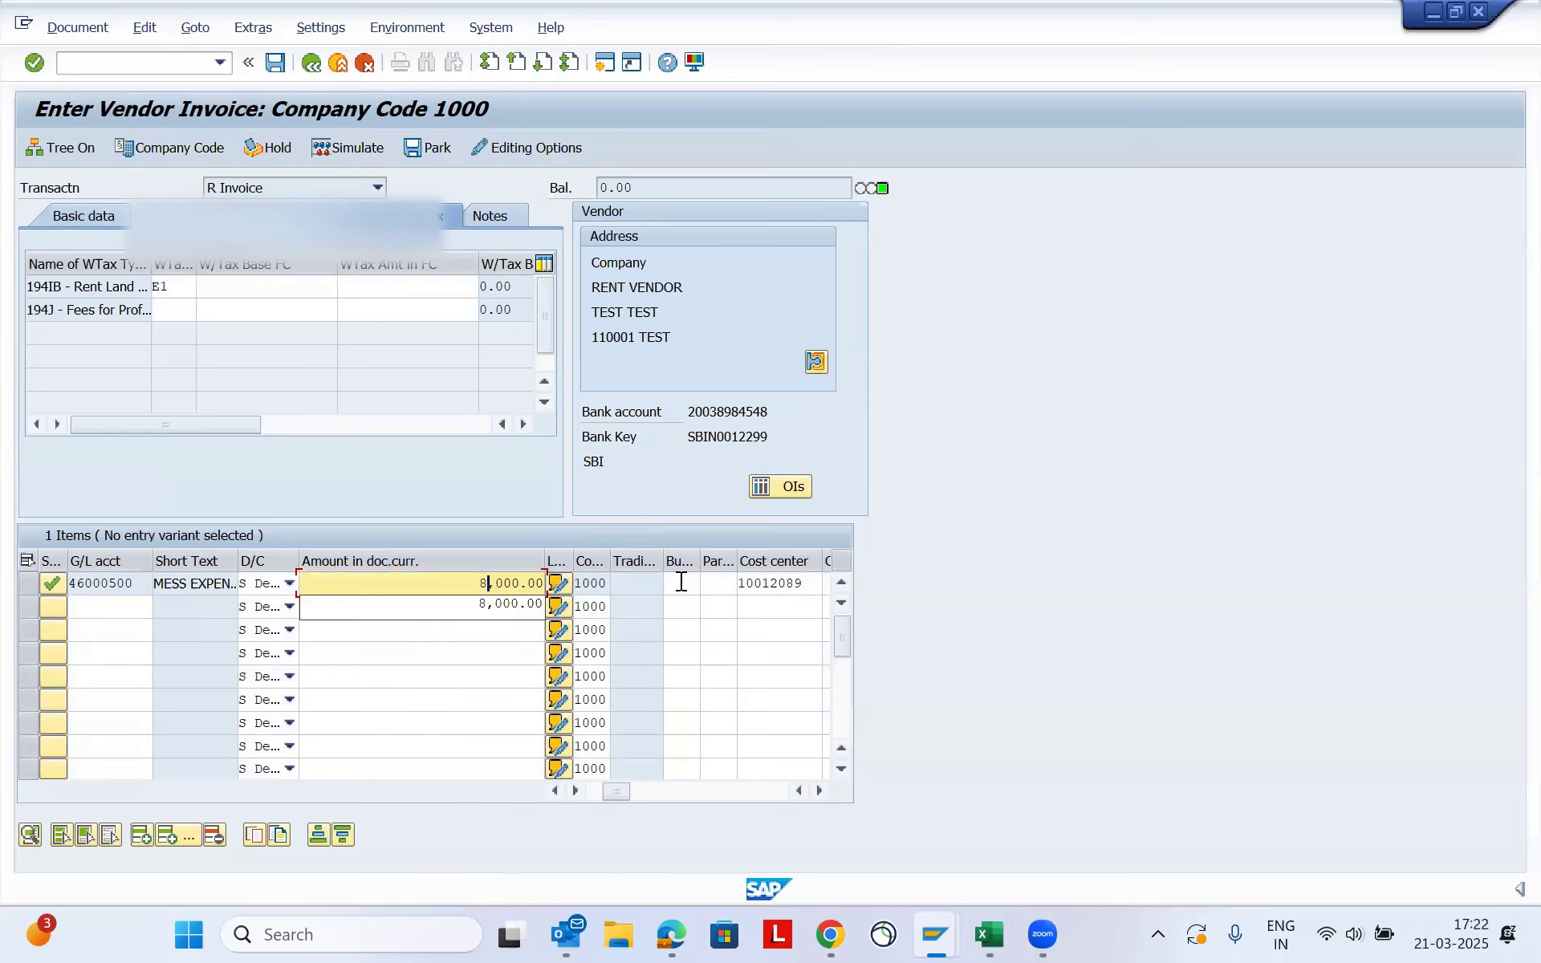
pyautogui.click(388, 658)
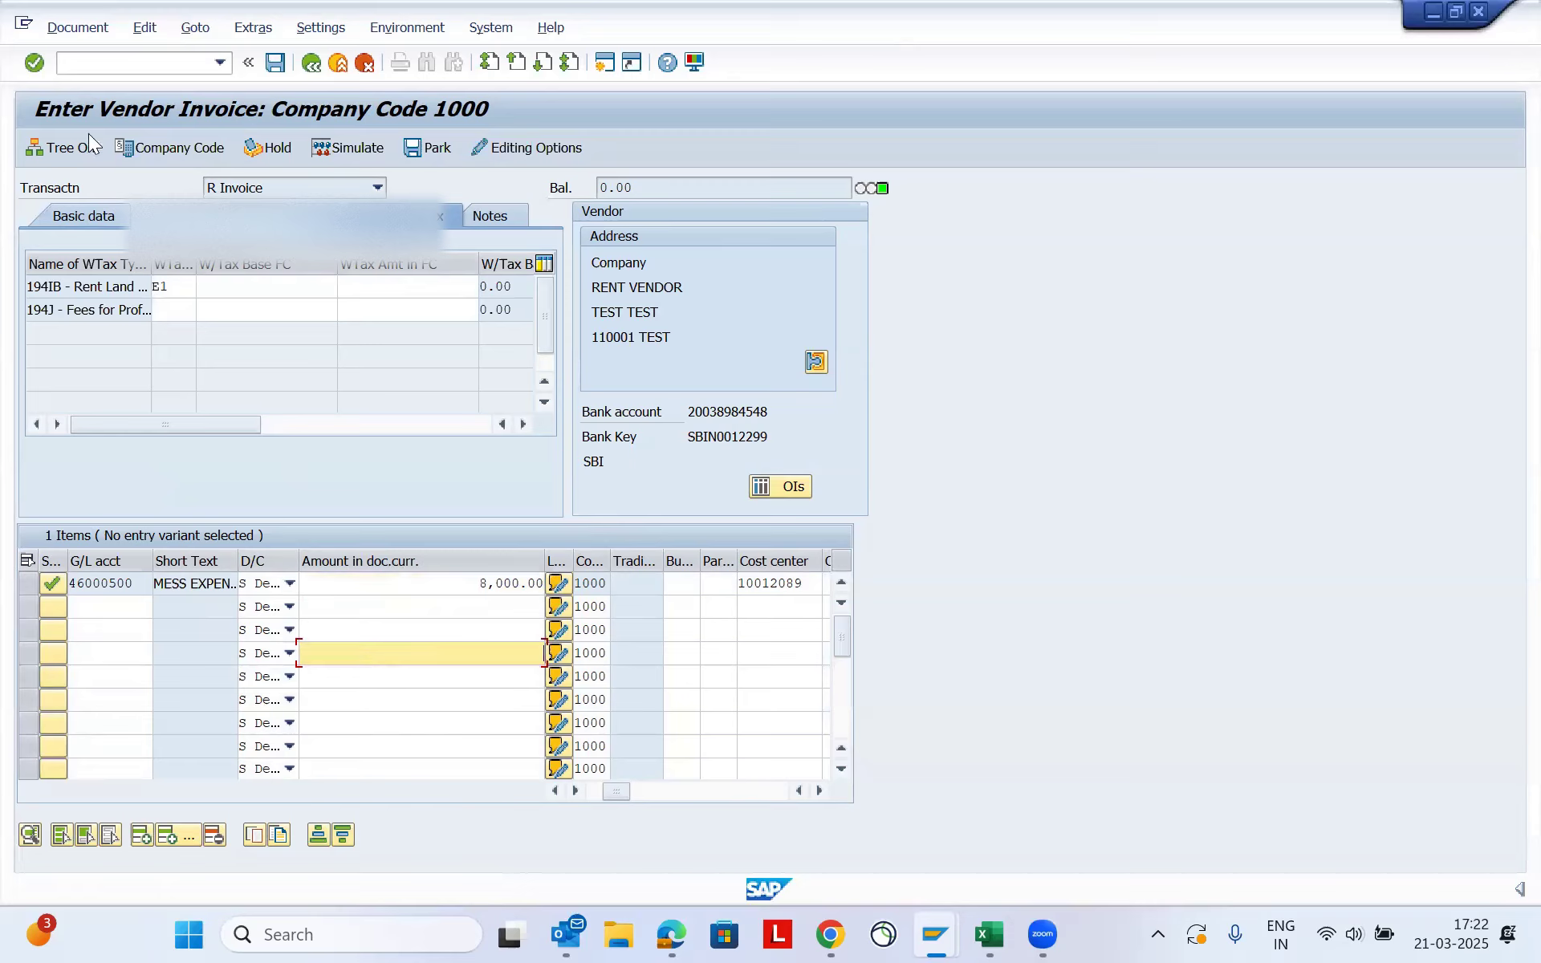
# - Set the invoice amount in the basic data to 8,000.00 INR to match the line item
pyautogui.click(70, 215)
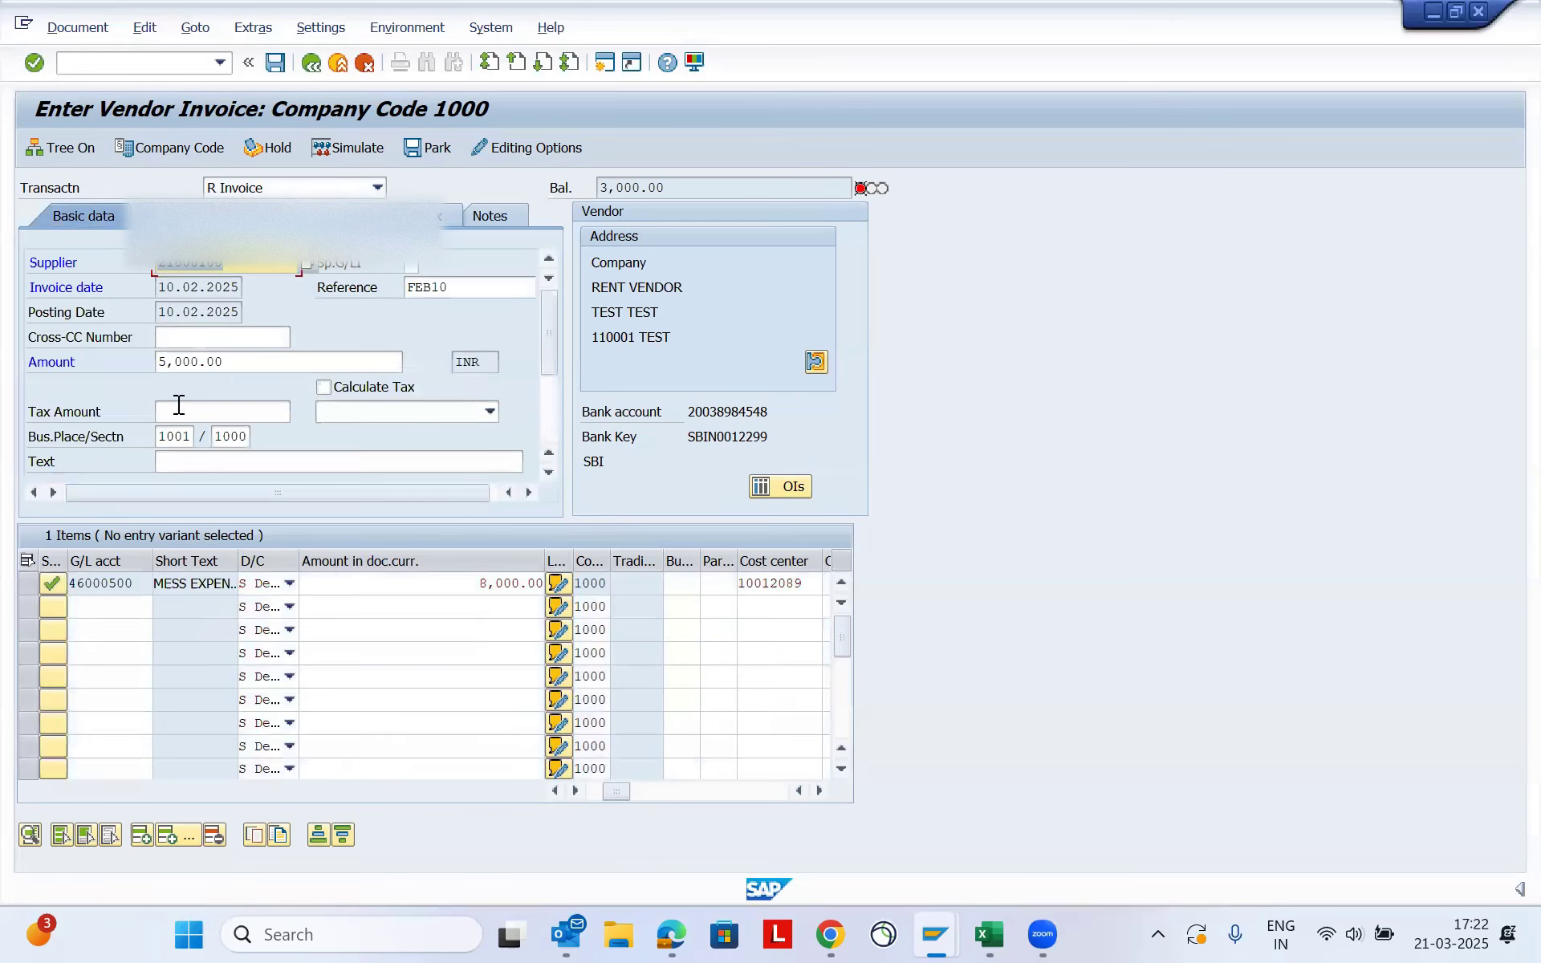
pyautogui.click(165, 366)
pyautogui.press('BackSpace')
pyautogui.write('8')
pyautogui.press('Return')
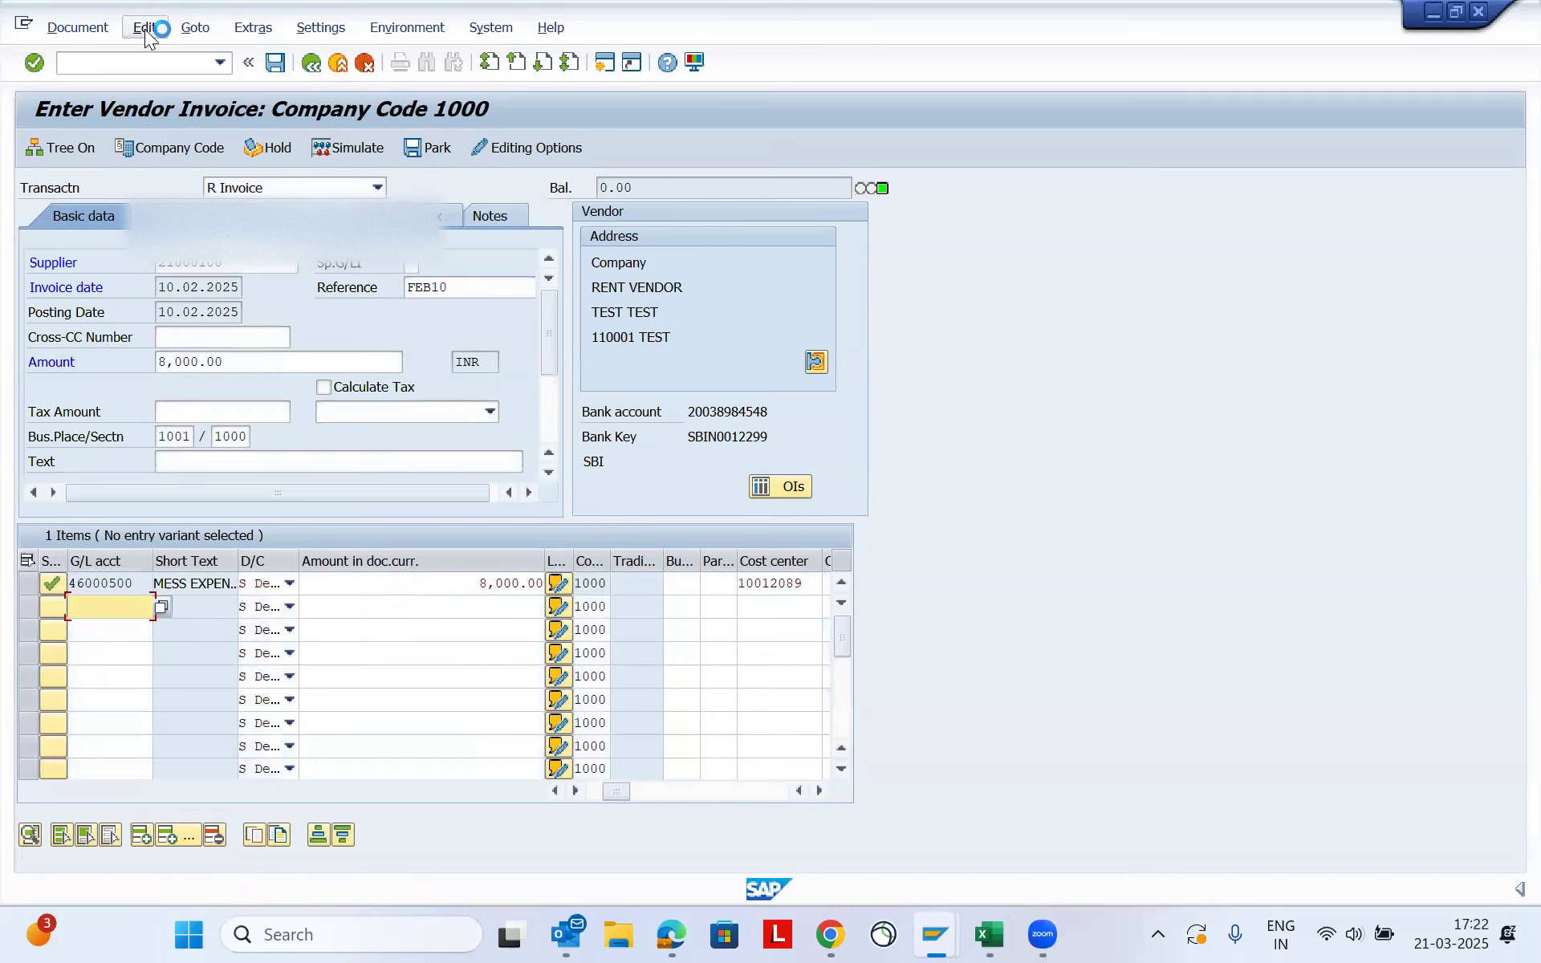
# - Simulate the 8,000 INR invoice, accept the tax code notice, and post the document
pyautogui.click(77, 27)
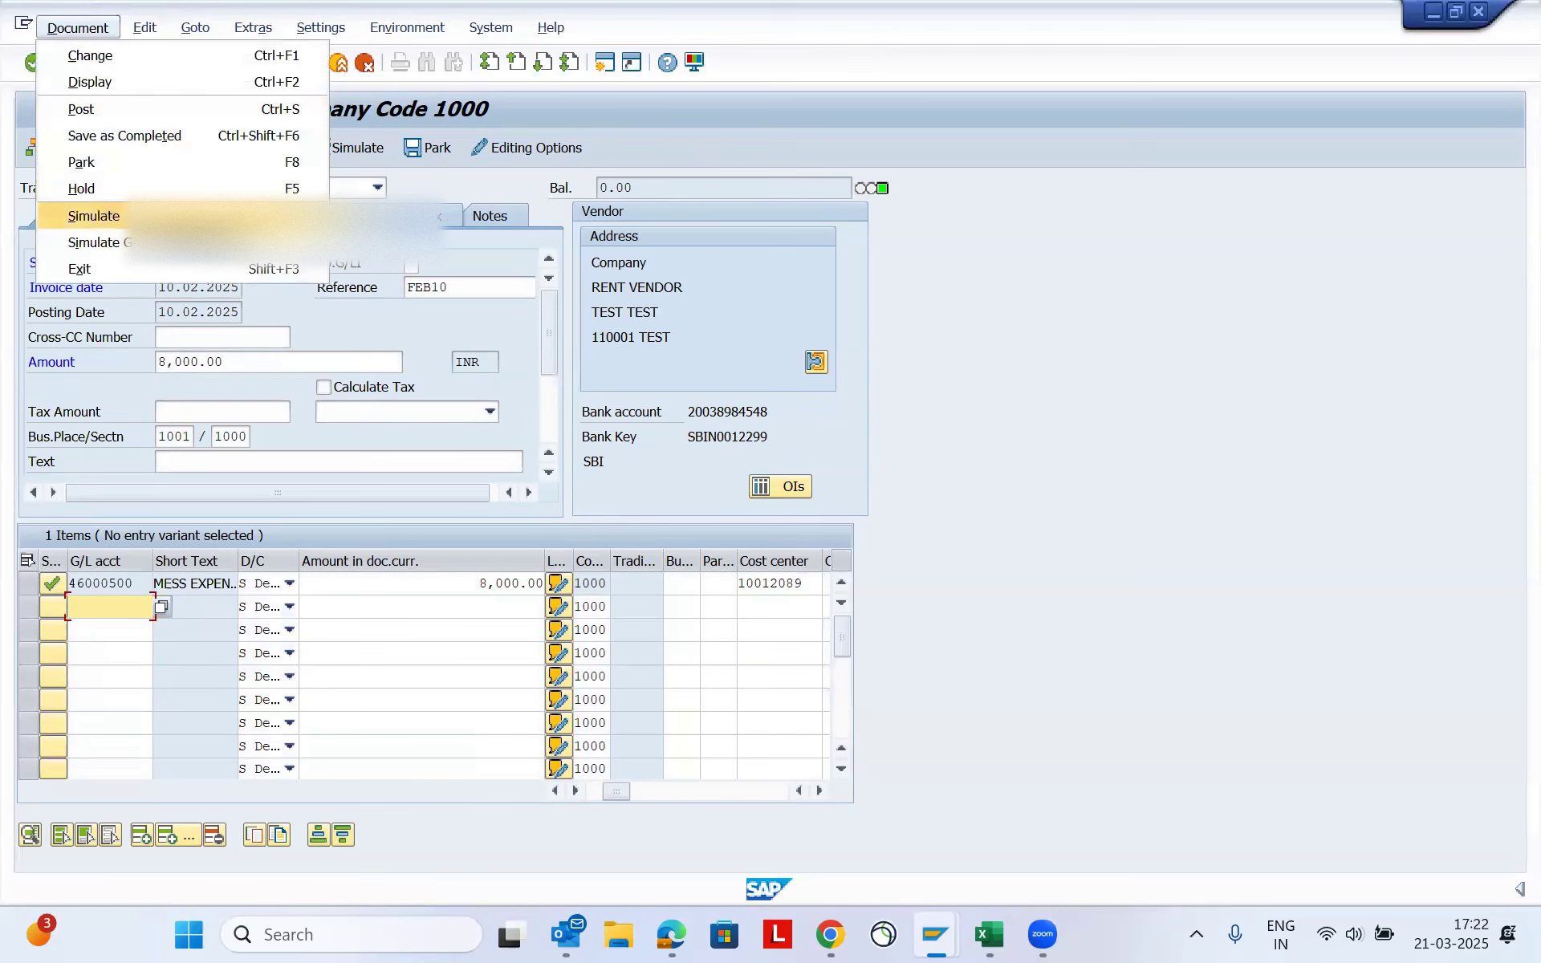
pyautogui.click(132, 217)
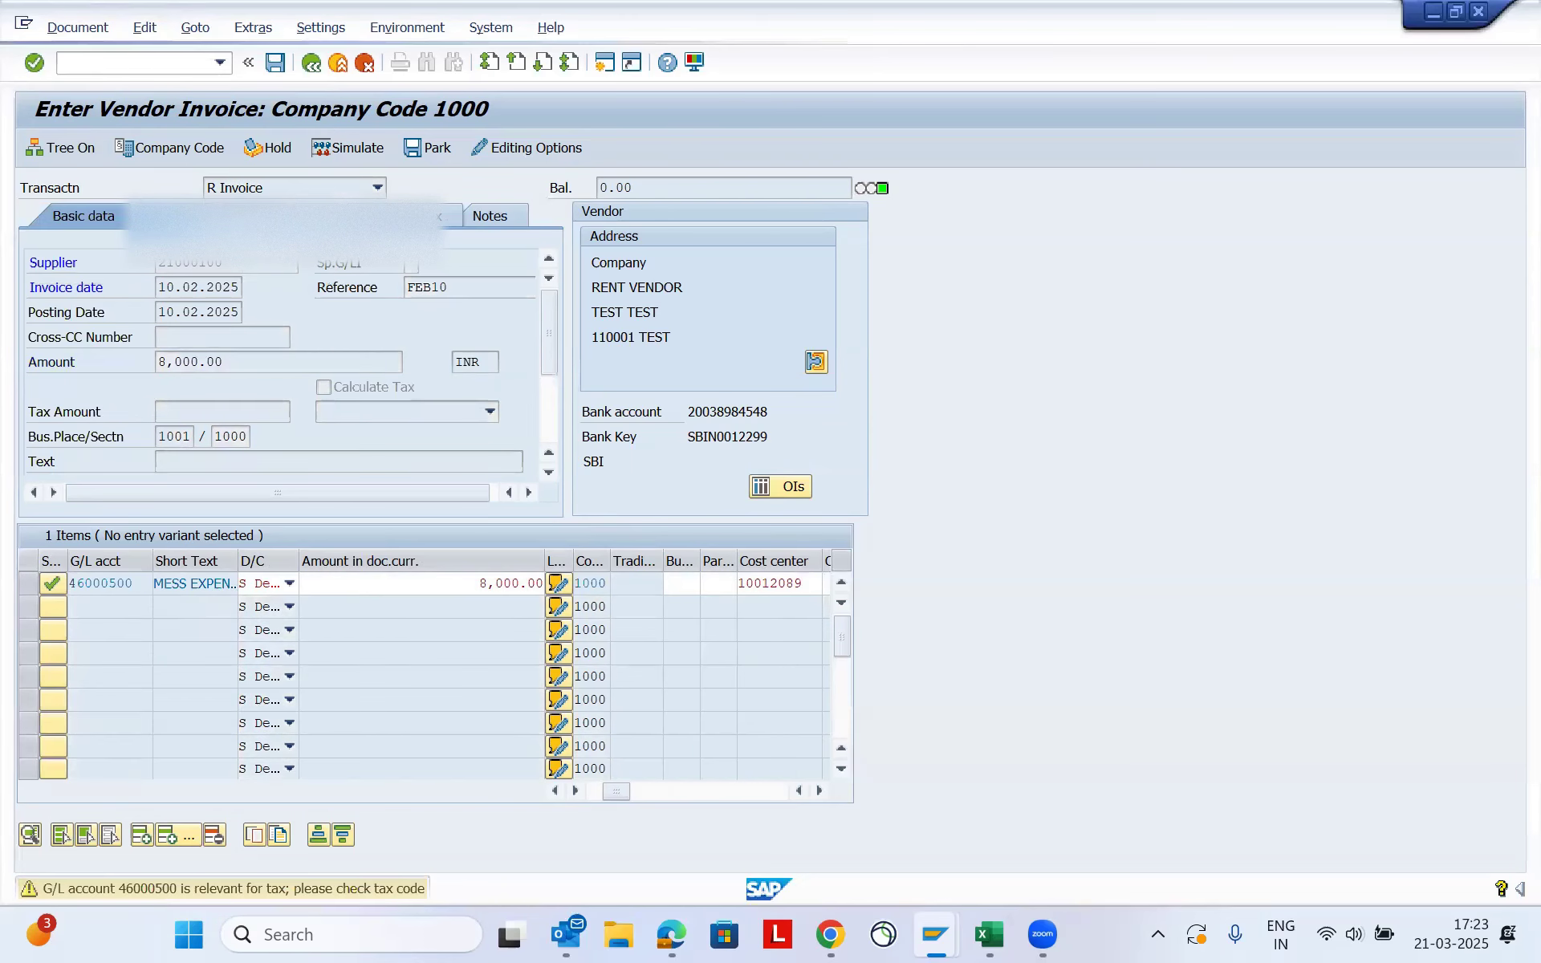
pyautogui.press('Return')
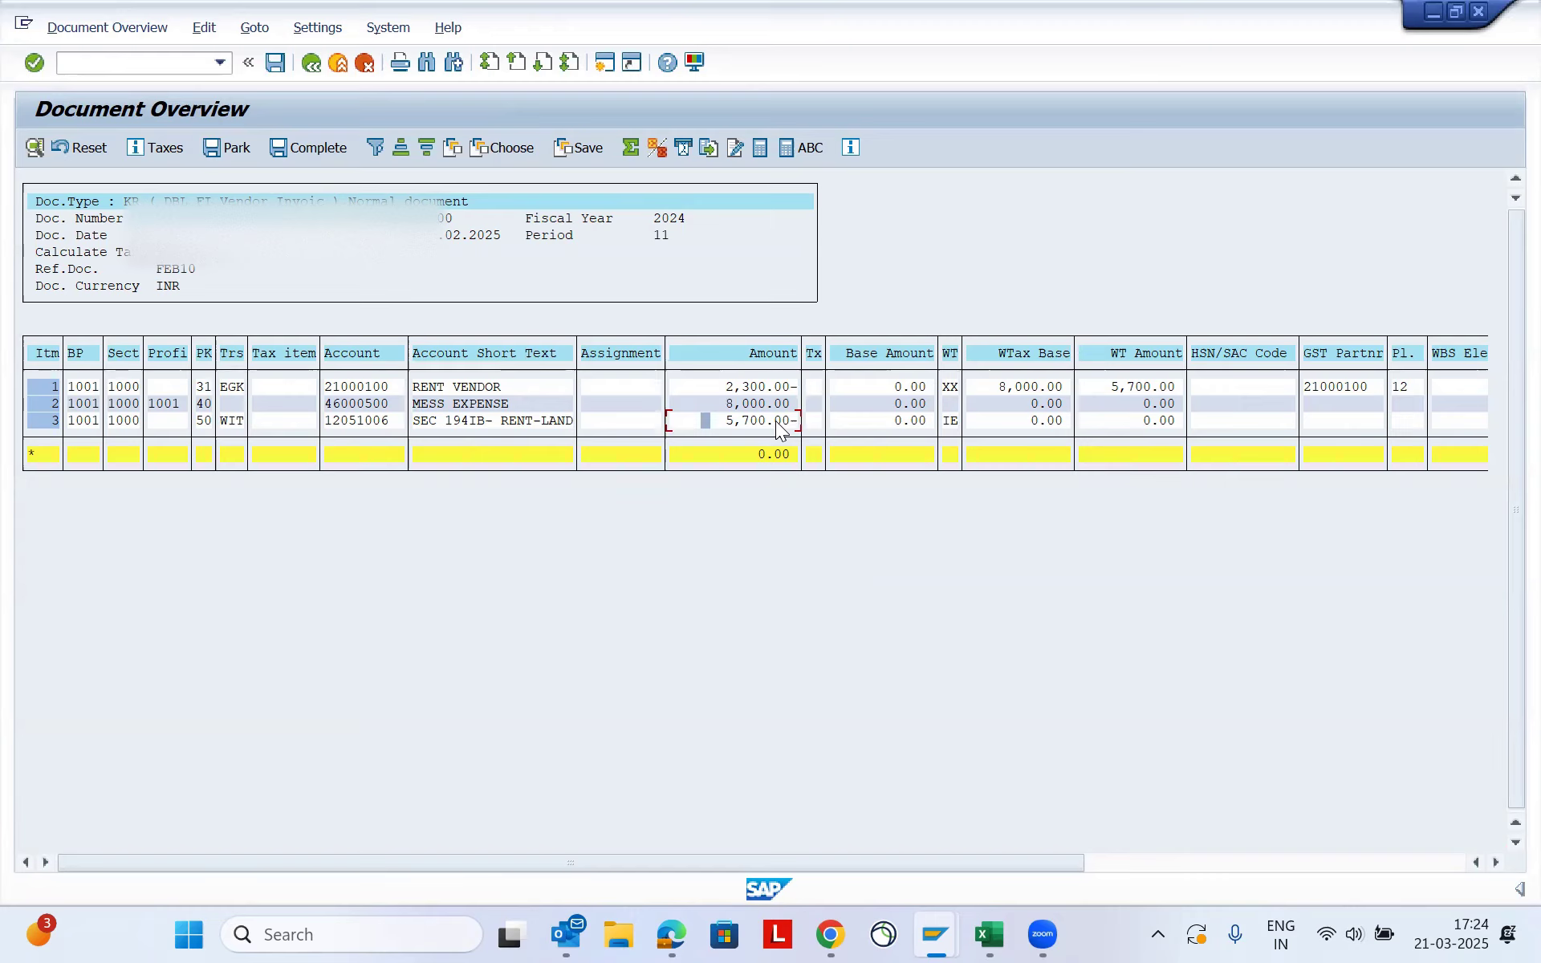
pyautogui.click(239, 237)
pyautogui.click(271, 62)
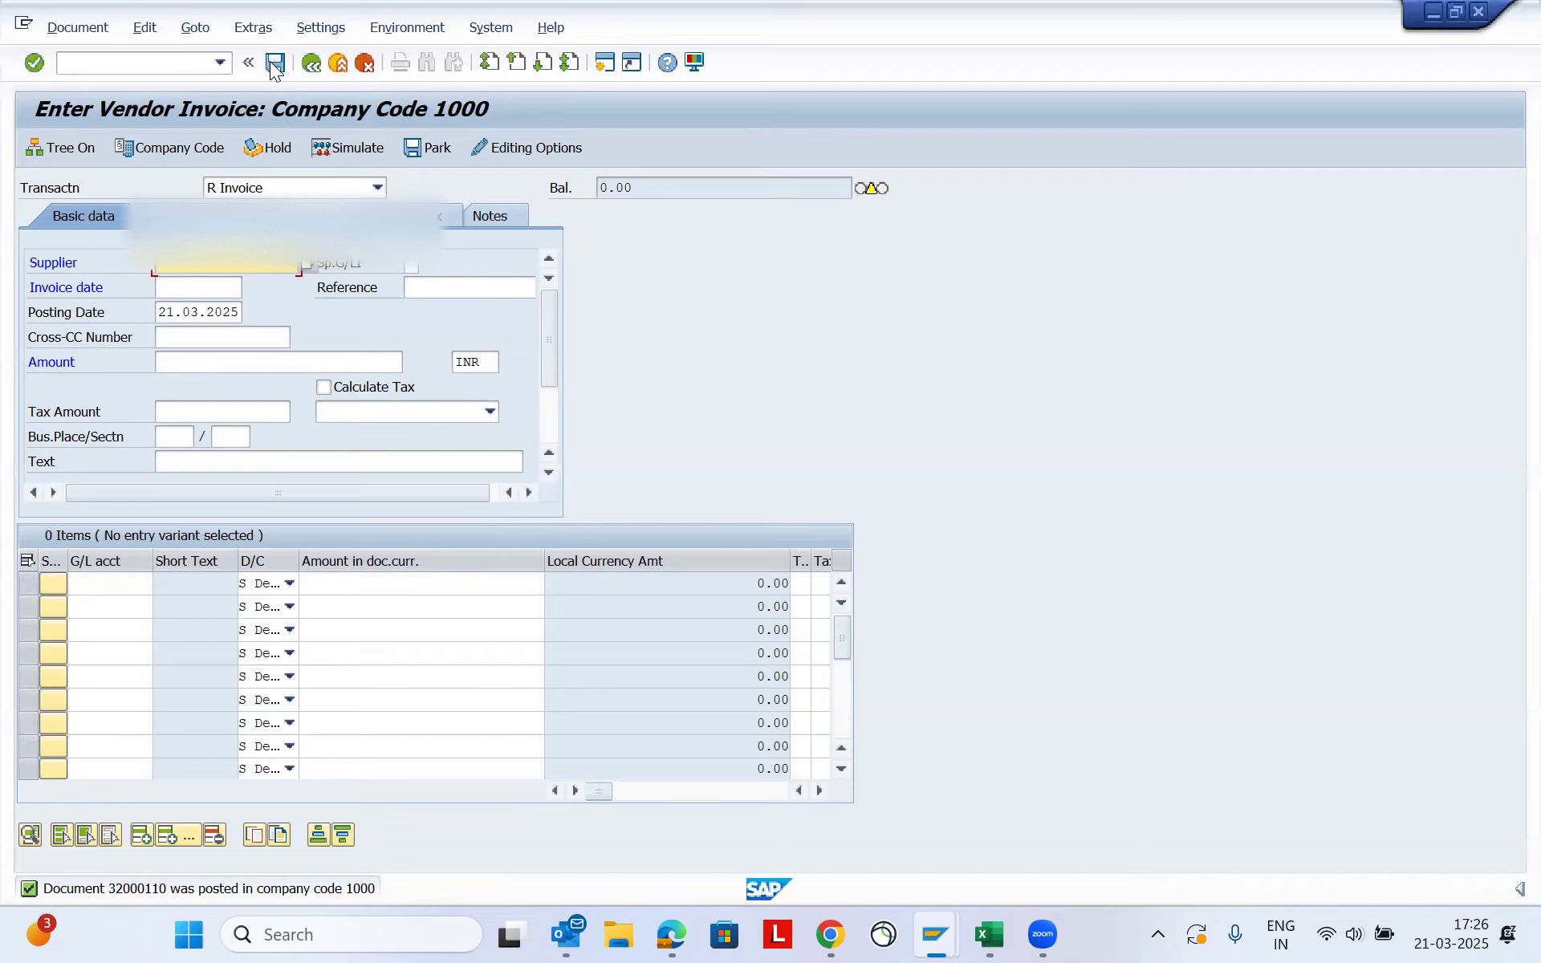
# - Begin a new invoice for the rent vendor with invoice date 10022025 and reference "jan"
pyautogui.press('Down')
pyautogui.press('Tab')
pyautogui.press('Tab')
pyautogui.press('Down')
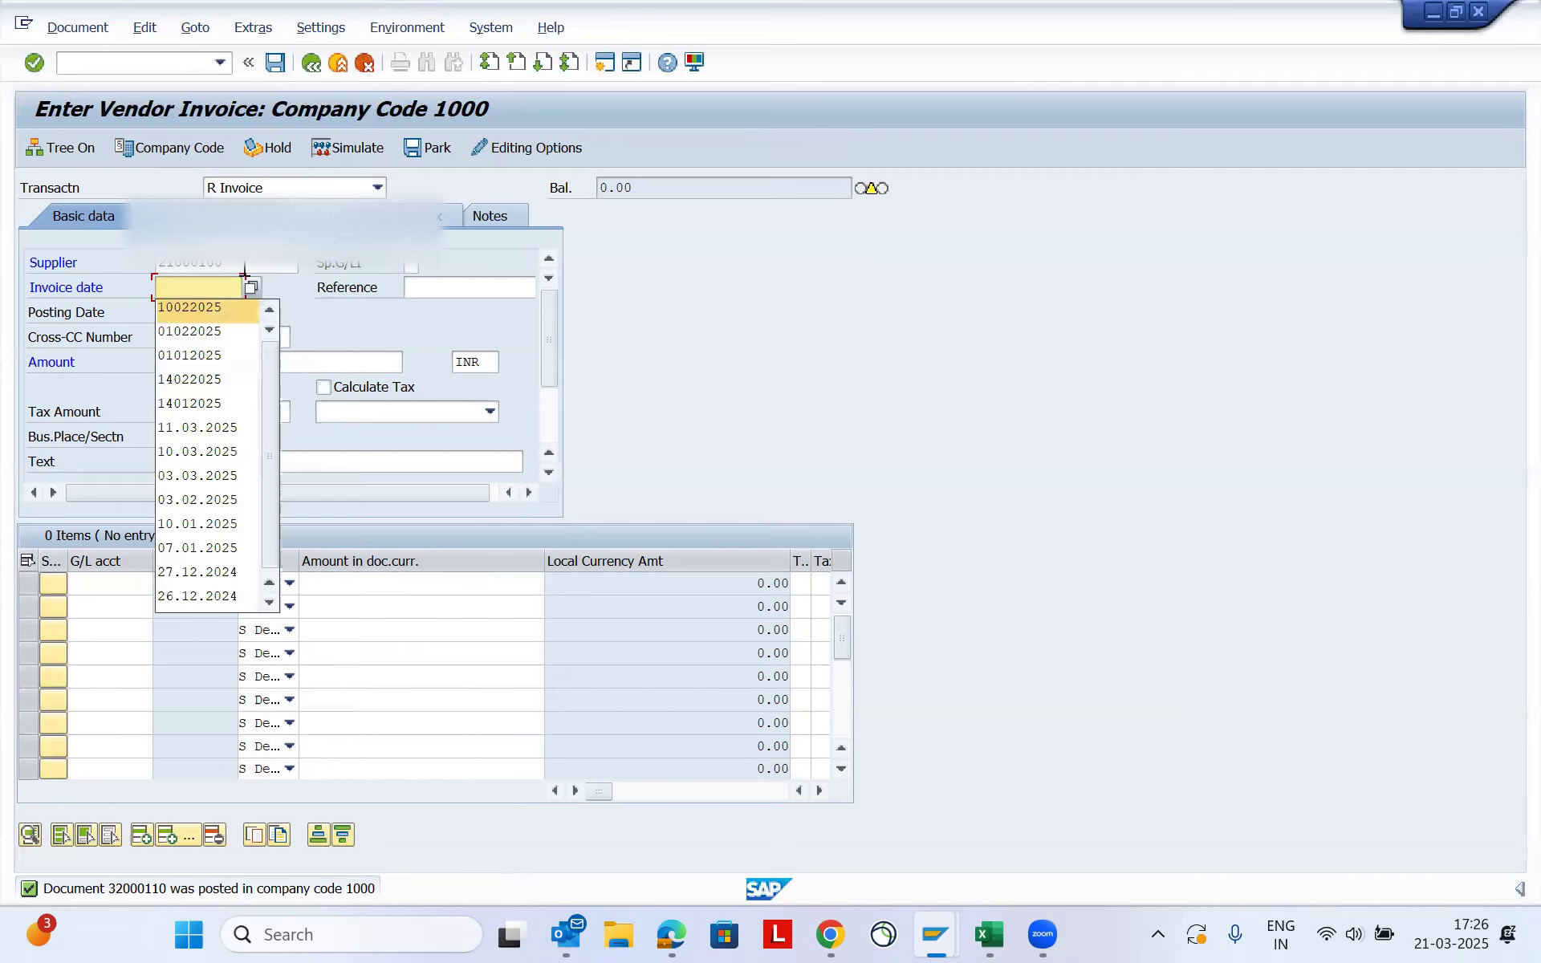
pyautogui.press('Tab')
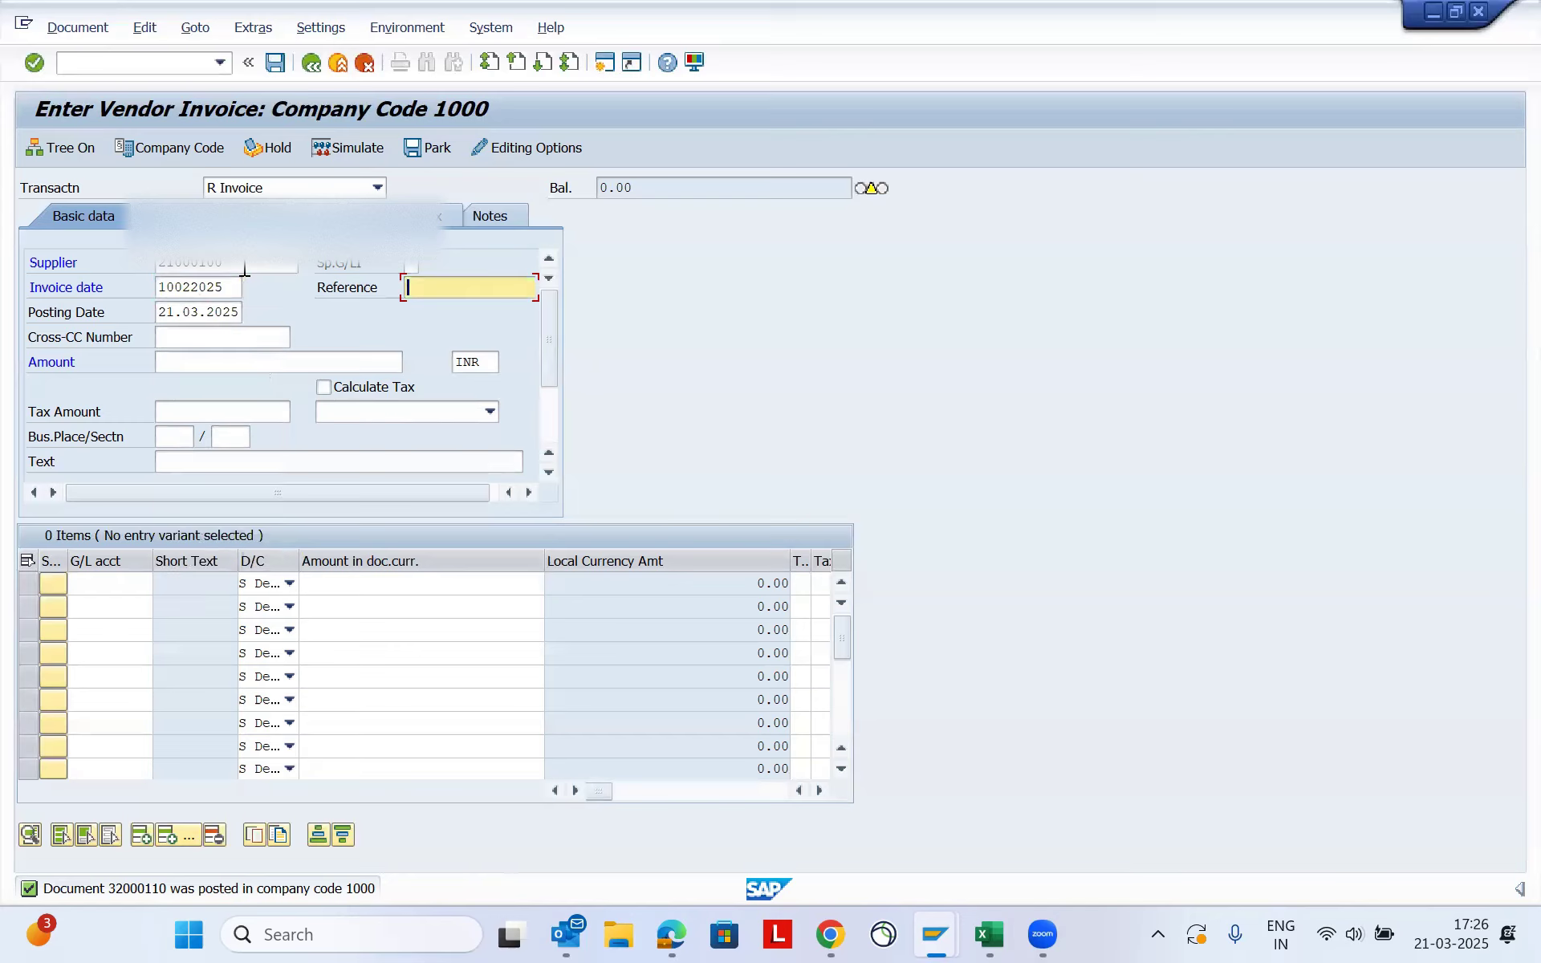
pyautogui.write('jan')
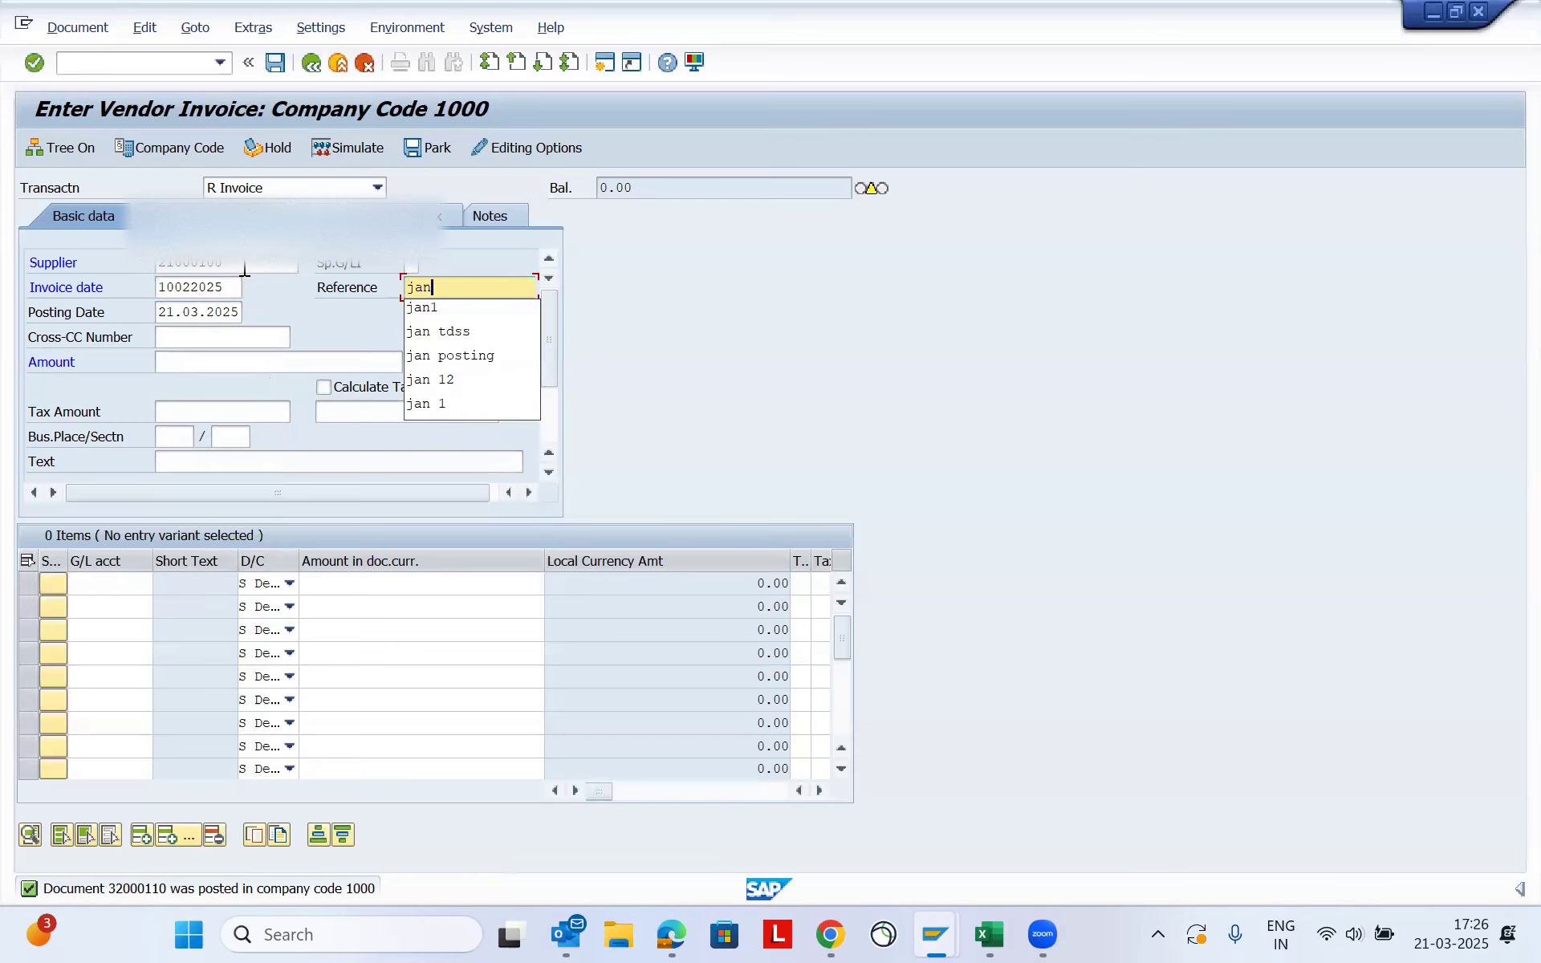
pyautogui.press('Tab')
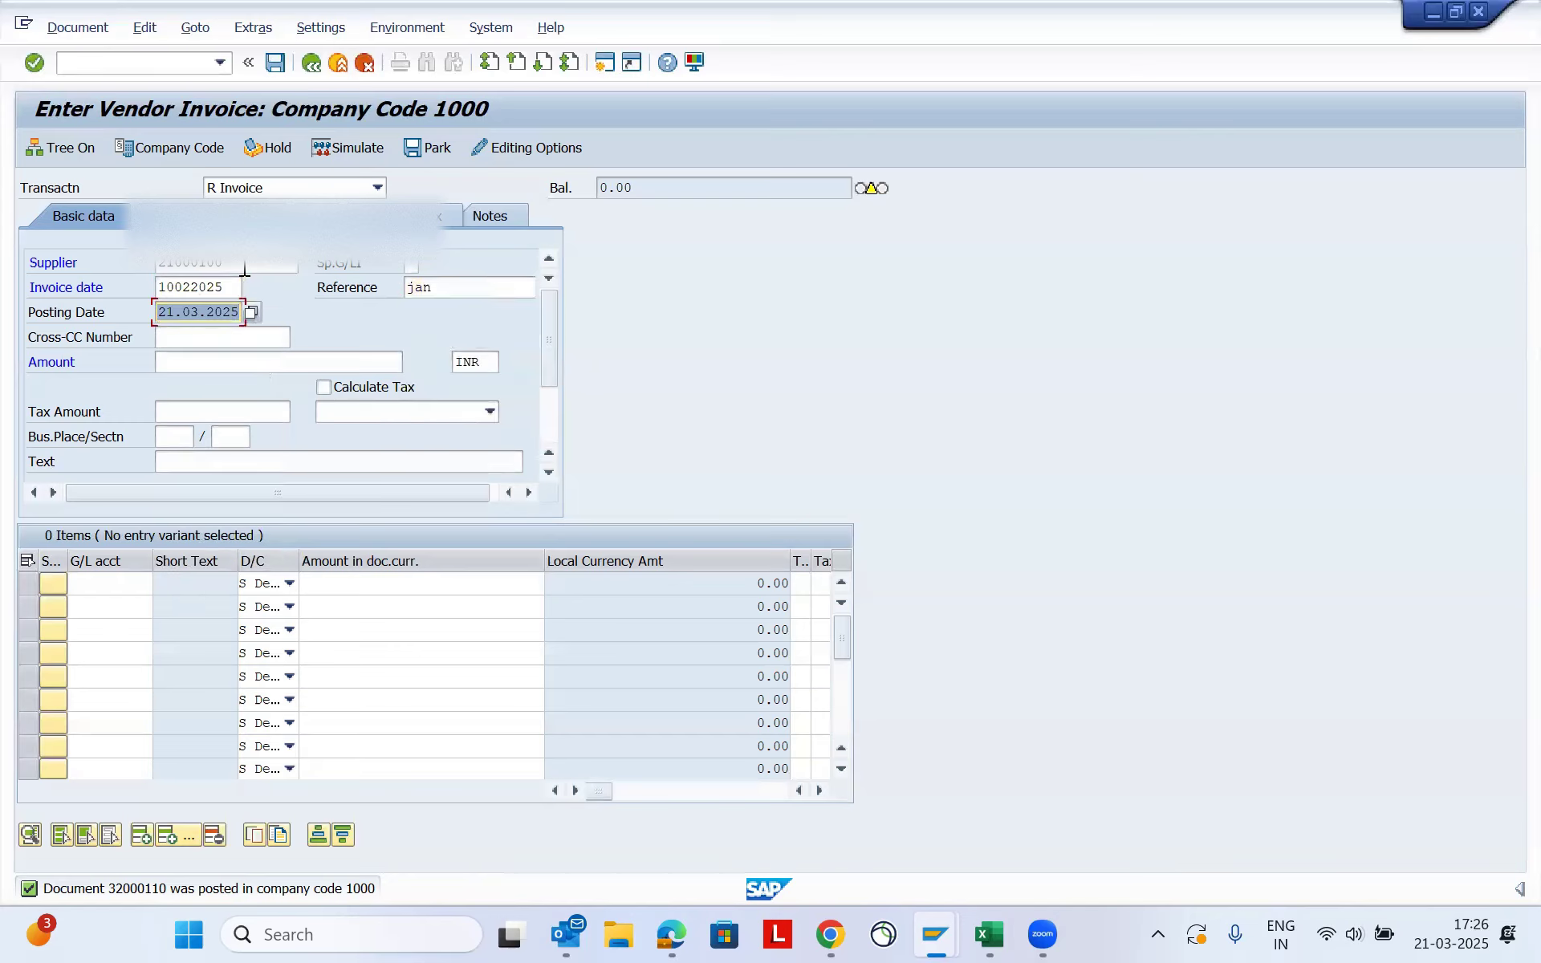
# - Set the posting date to 01022025 and correct the invoice date to 10012025
pyautogui.press('Down')
pyautogui.press('Down')
pyautogui.press('Return')
pyautogui.press('Up')
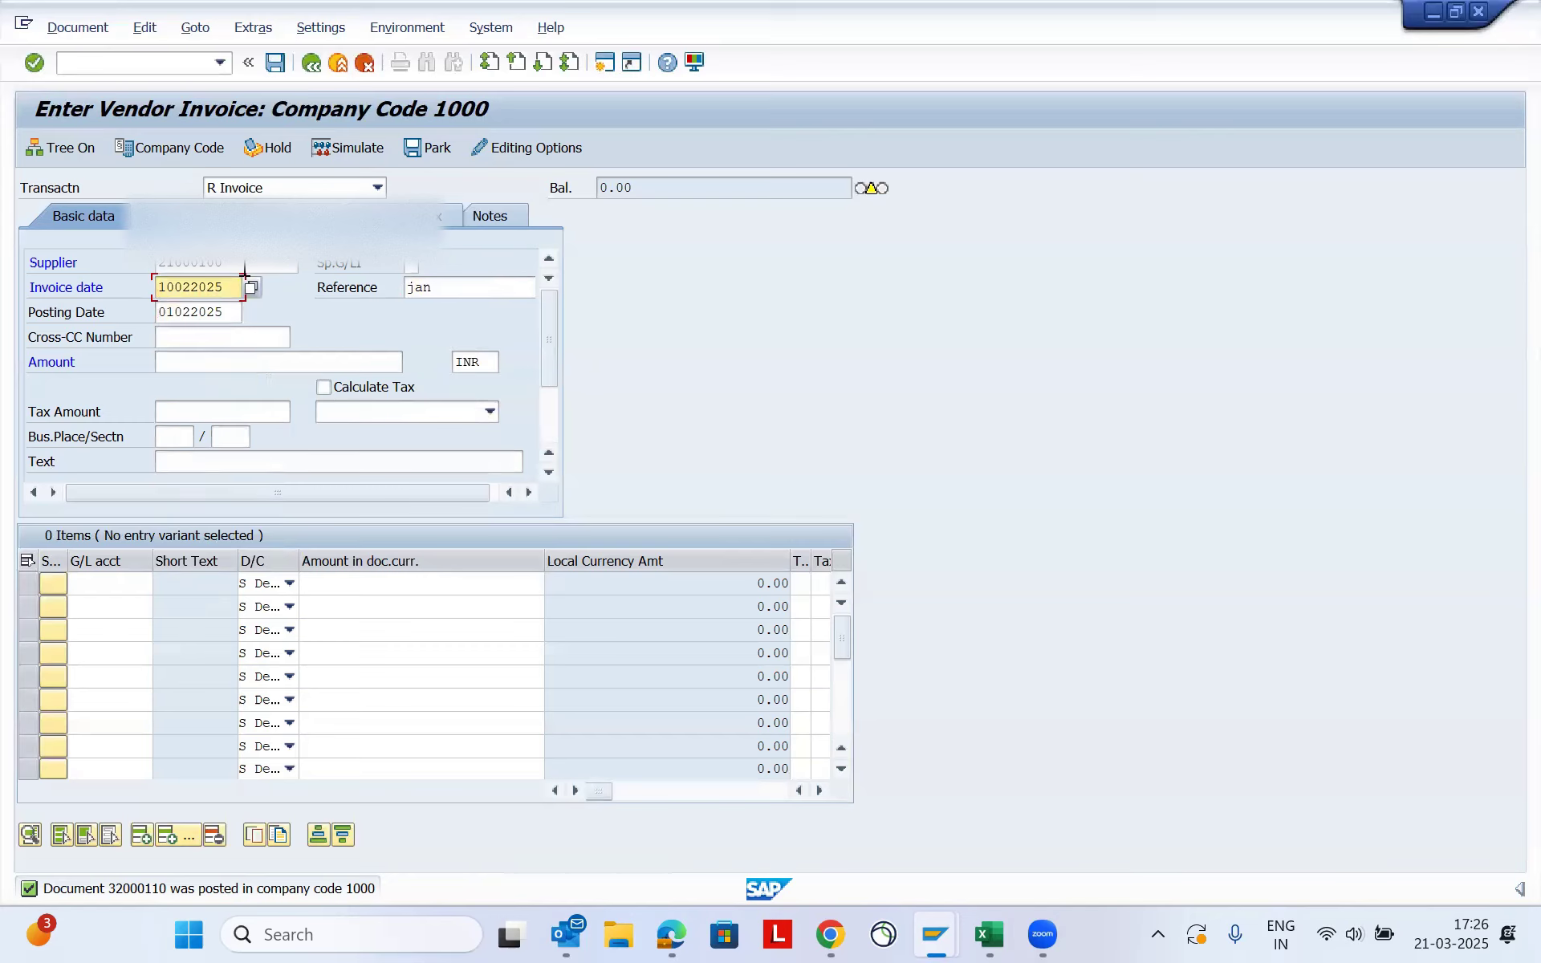
pyautogui.press('Left')
pyautogui.press('Left')
pyautogui.press('Left')
pyautogui.press('BackSpace')
pyautogui.write('1')
pyautogui.press('Down')
pyautogui.press('Down')
pyautogui.press('Down')
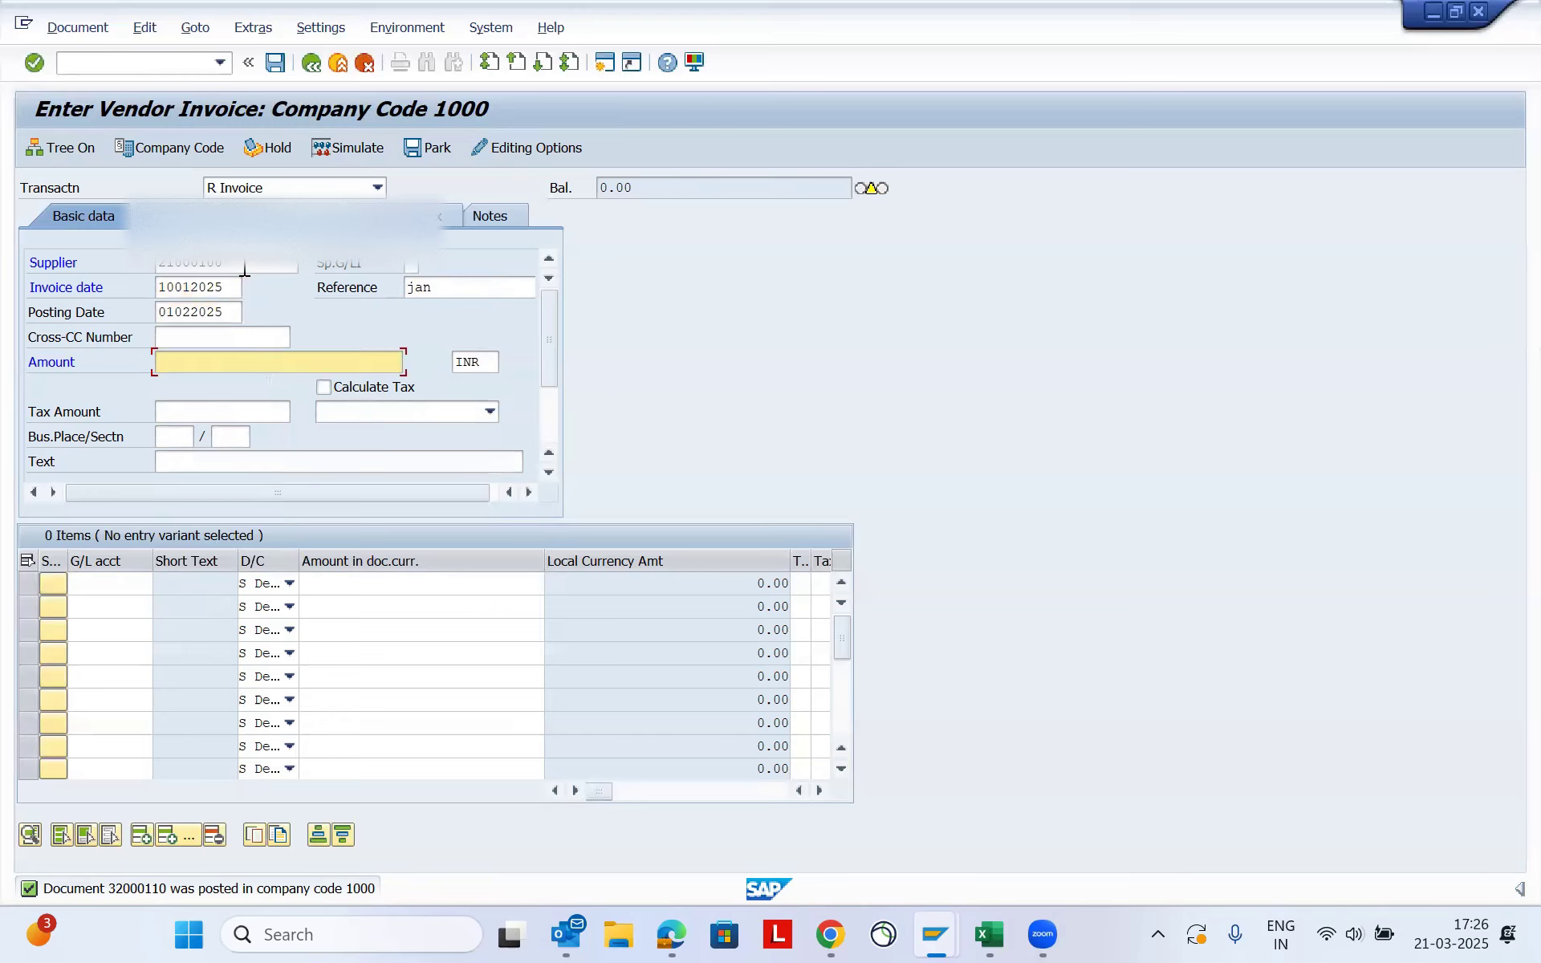
# - Enter 49000 INR as the invoice amount in the basic data
pyautogui.press('BackSpace')
pyautogui.press('Down')
pyautogui.press('Down')
pyautogui.press('Down')
pyautogui.press('Return')
pyautogui.press('Tab')
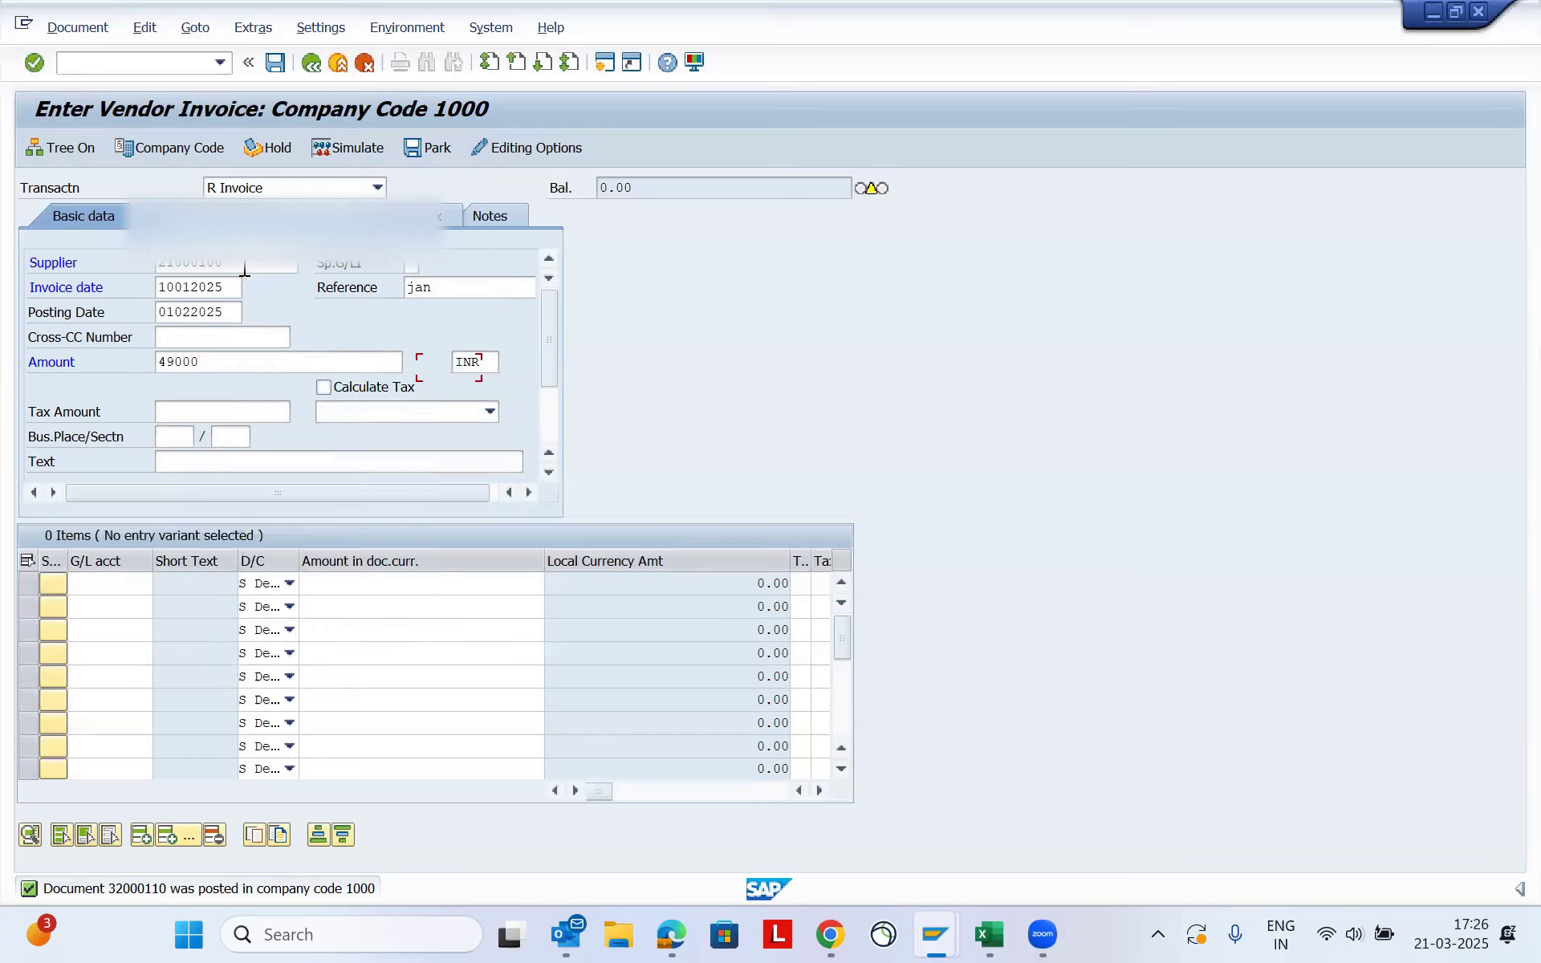
# - Assign business place 1001 and section 1000 to the 49,000 INR invoice
pyautogui.press('Tab')
pyautogui.hotkey('shift', 'Tab')
pyautogui.press('Tab')
pyautogui.press('BackSpace')
pyautogui.press('Down')
pyautogui.press('Tab')
pyautogui.press('BackSpace')
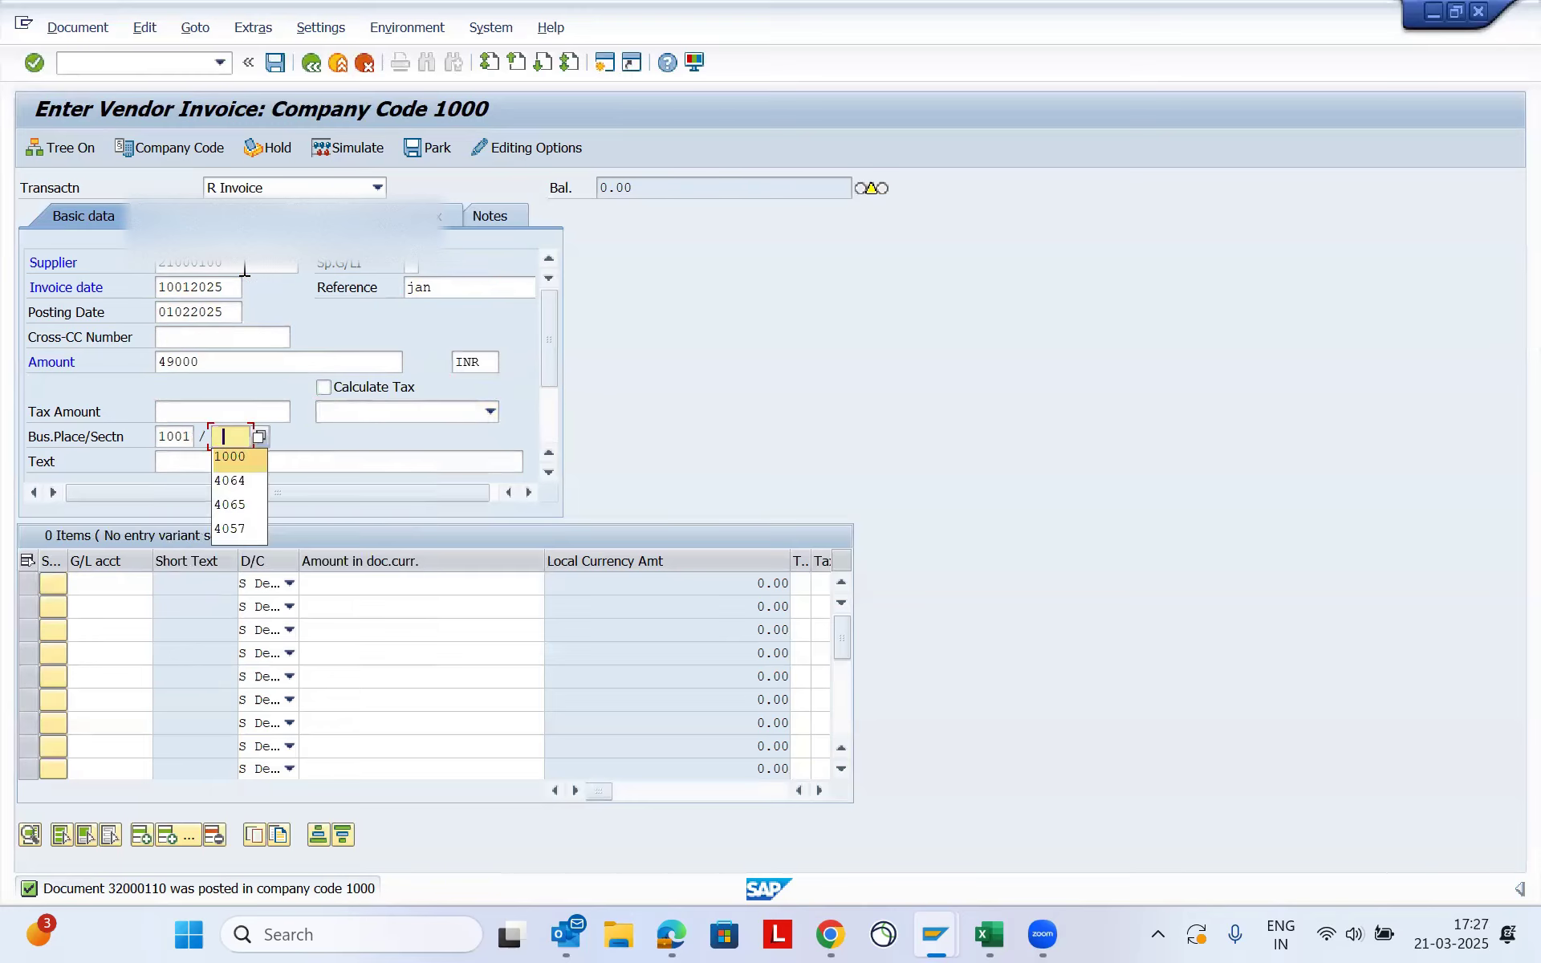
pyautogui.press('Down')
pyautogui.press('Tab')
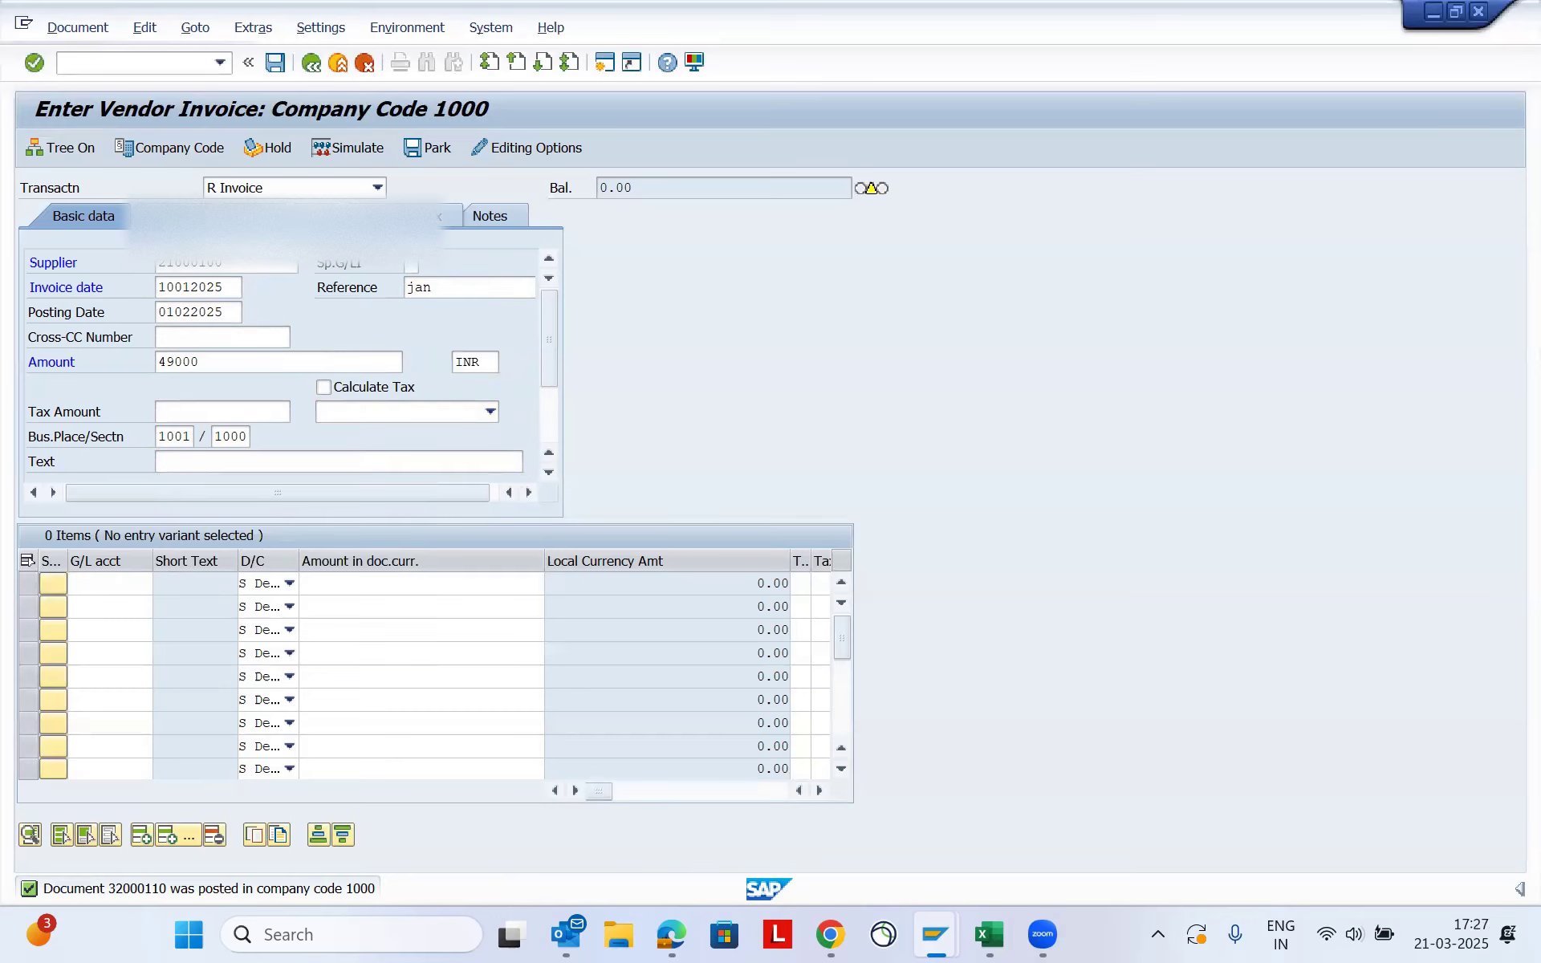
# - Confirm the invoice's basic data and accept the special G/L and payment method notices
pyautogui.press('Return')
pyautogui.press('Return')
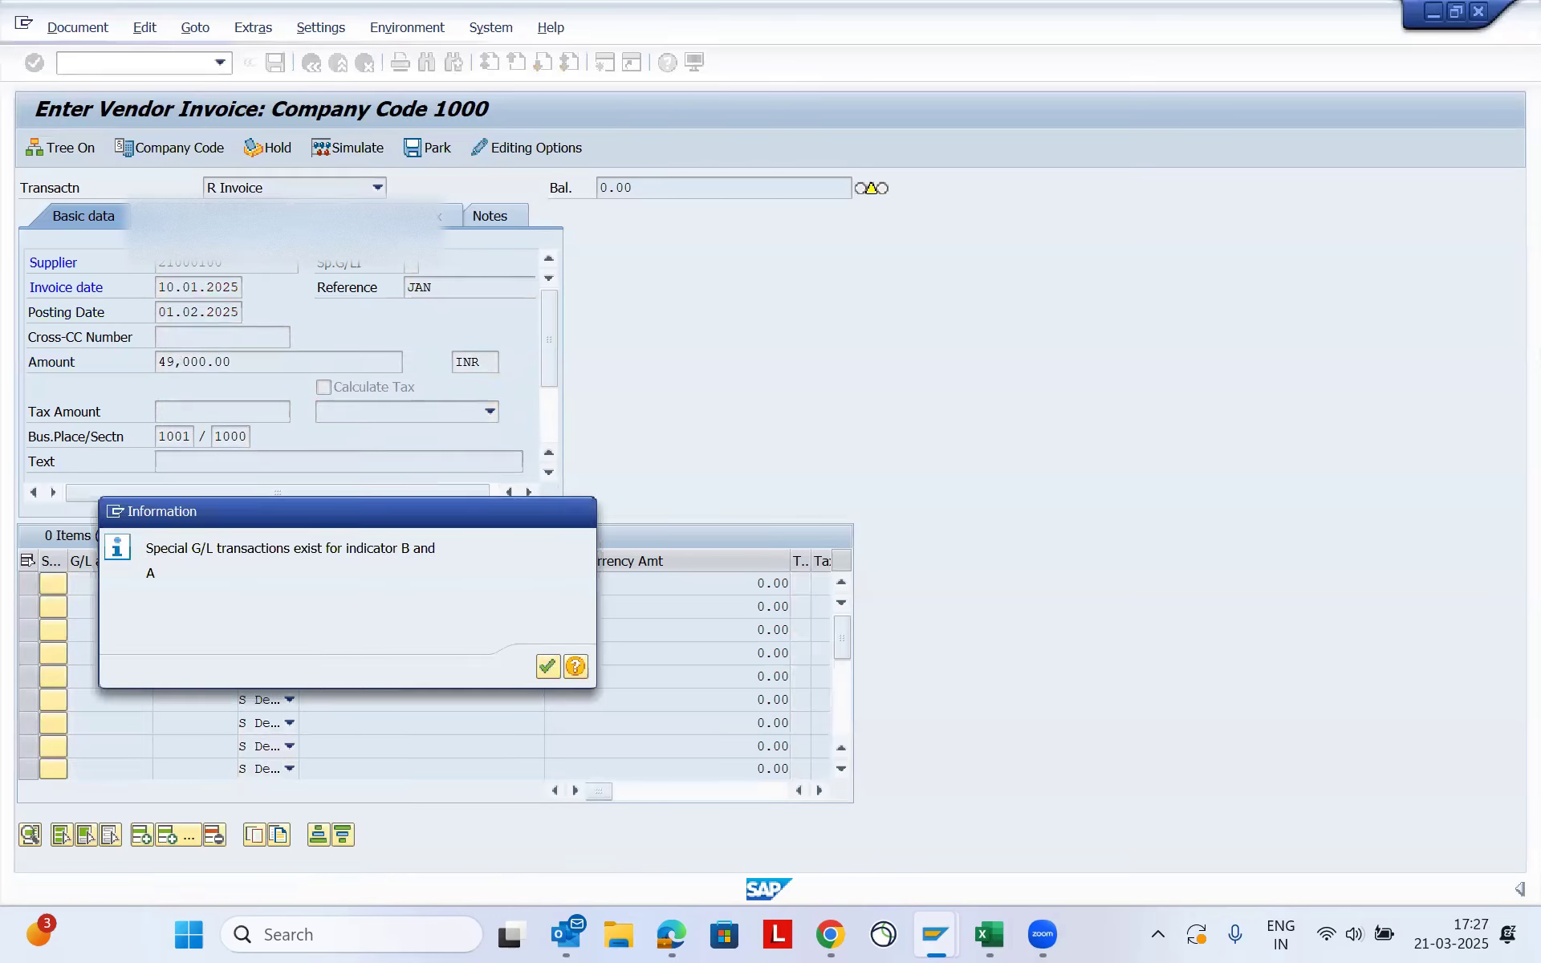
pyautogui.press('Return')
pyautogui.press('Return')
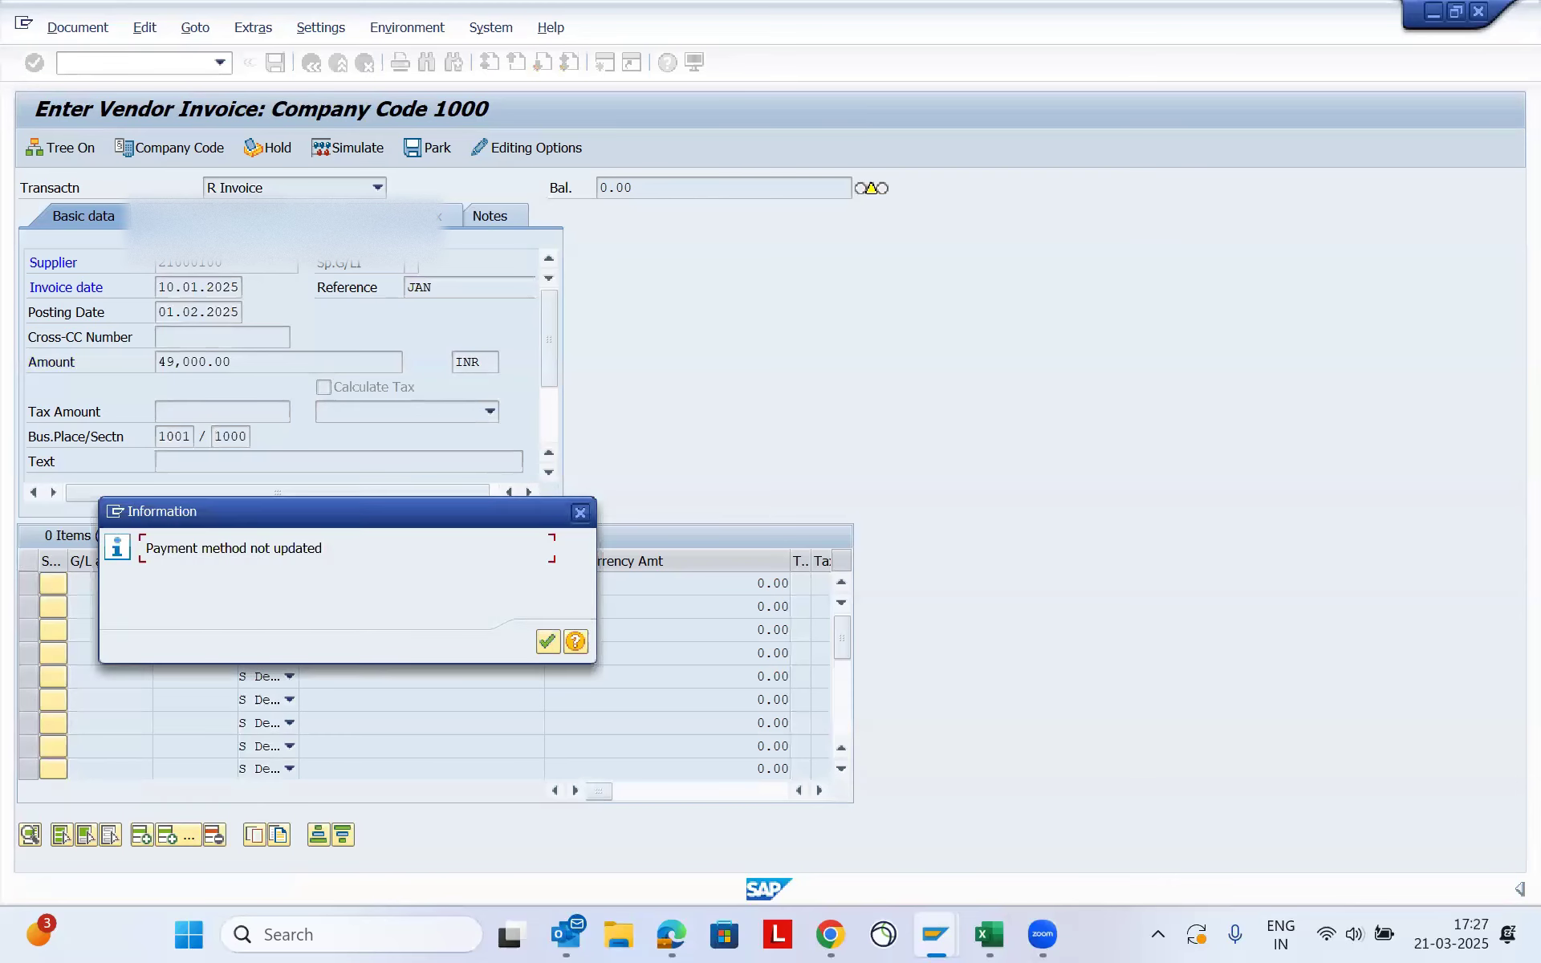
pyautogui.press('Return')
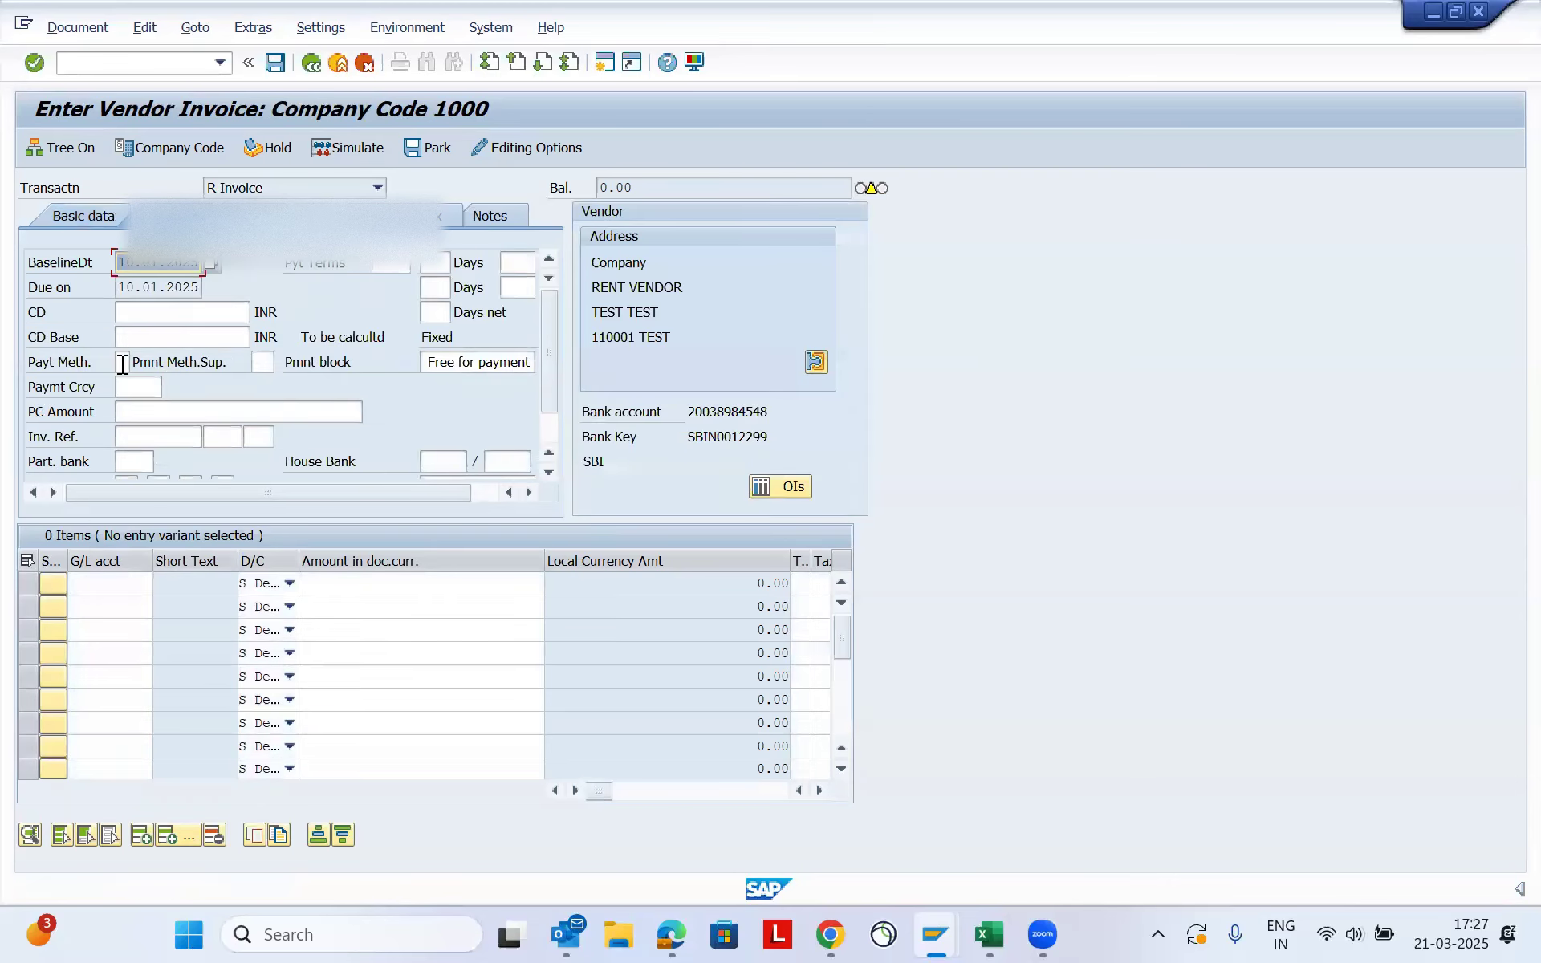
# - Set payment method N for the invoice and check the vendor's withholding tax types, including 194J
pyautogui.click(122, 362)
pyautogui.write('N')
pyautogui.press('Tab')
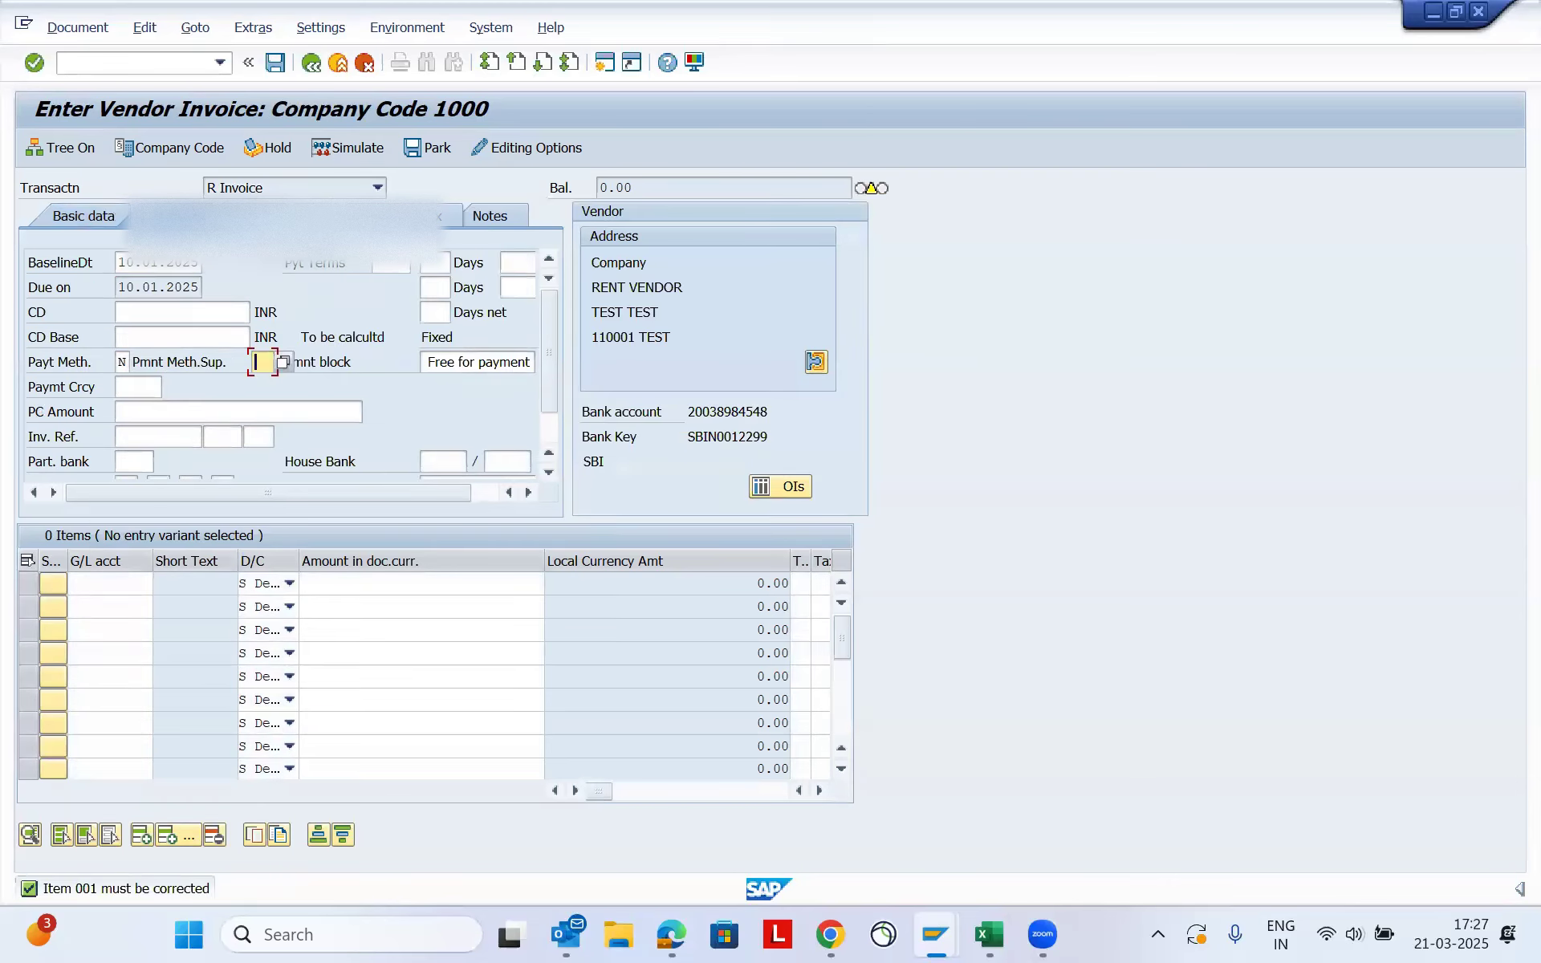
pyautogui.click(405, 217)
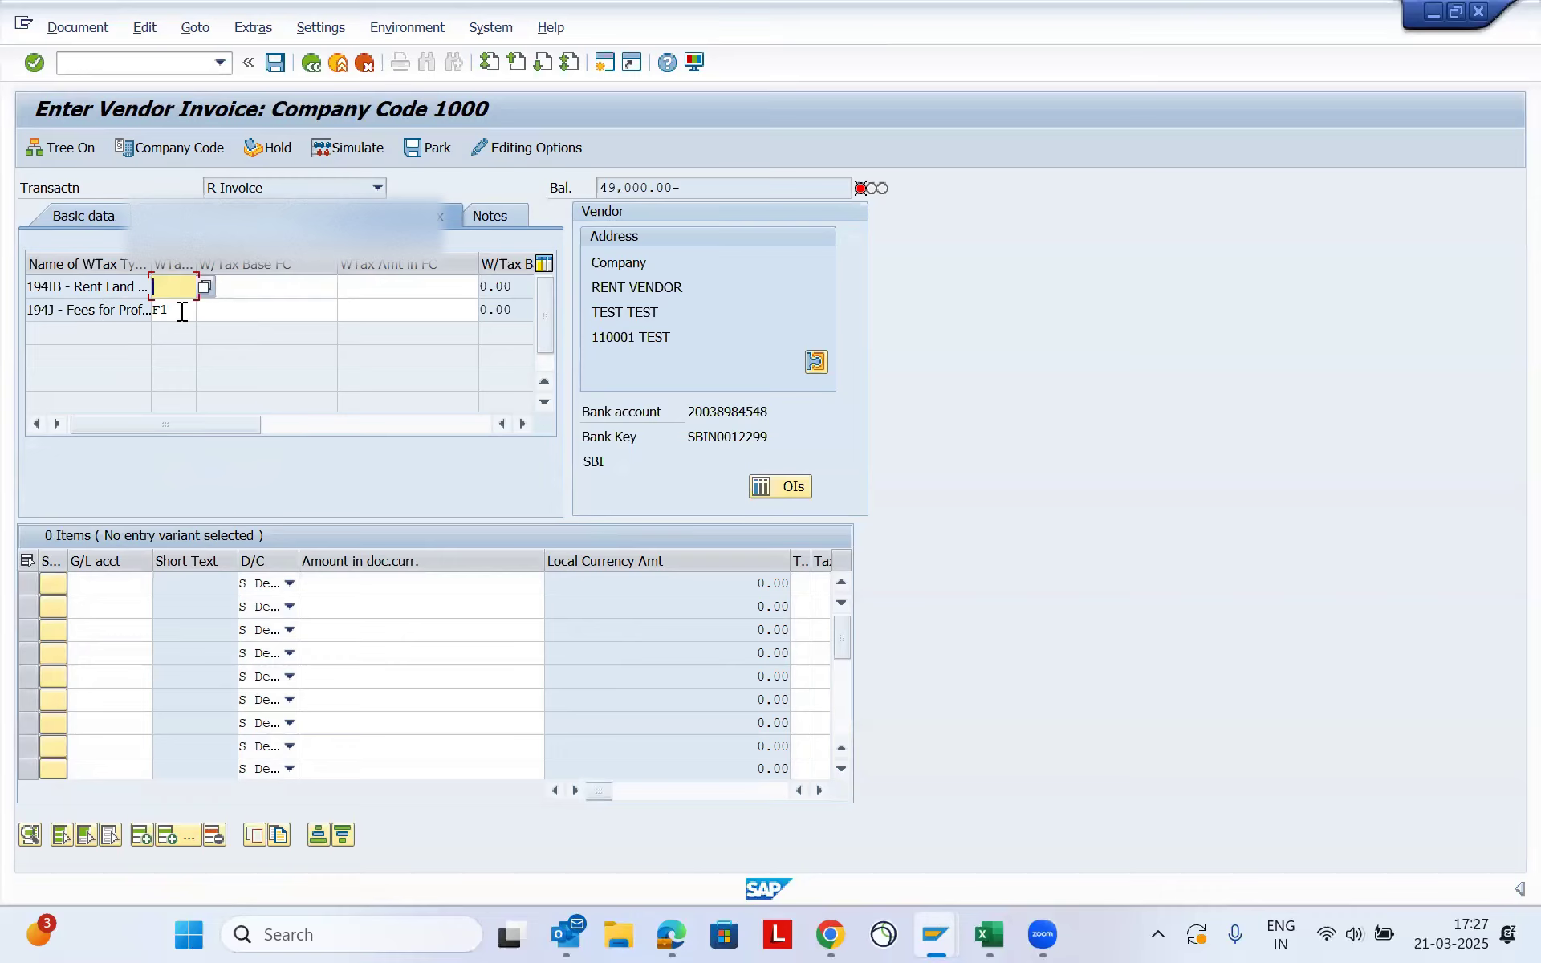
pyautogui.moveTo(65, 310); pyautogui.dragTo(16, 321)
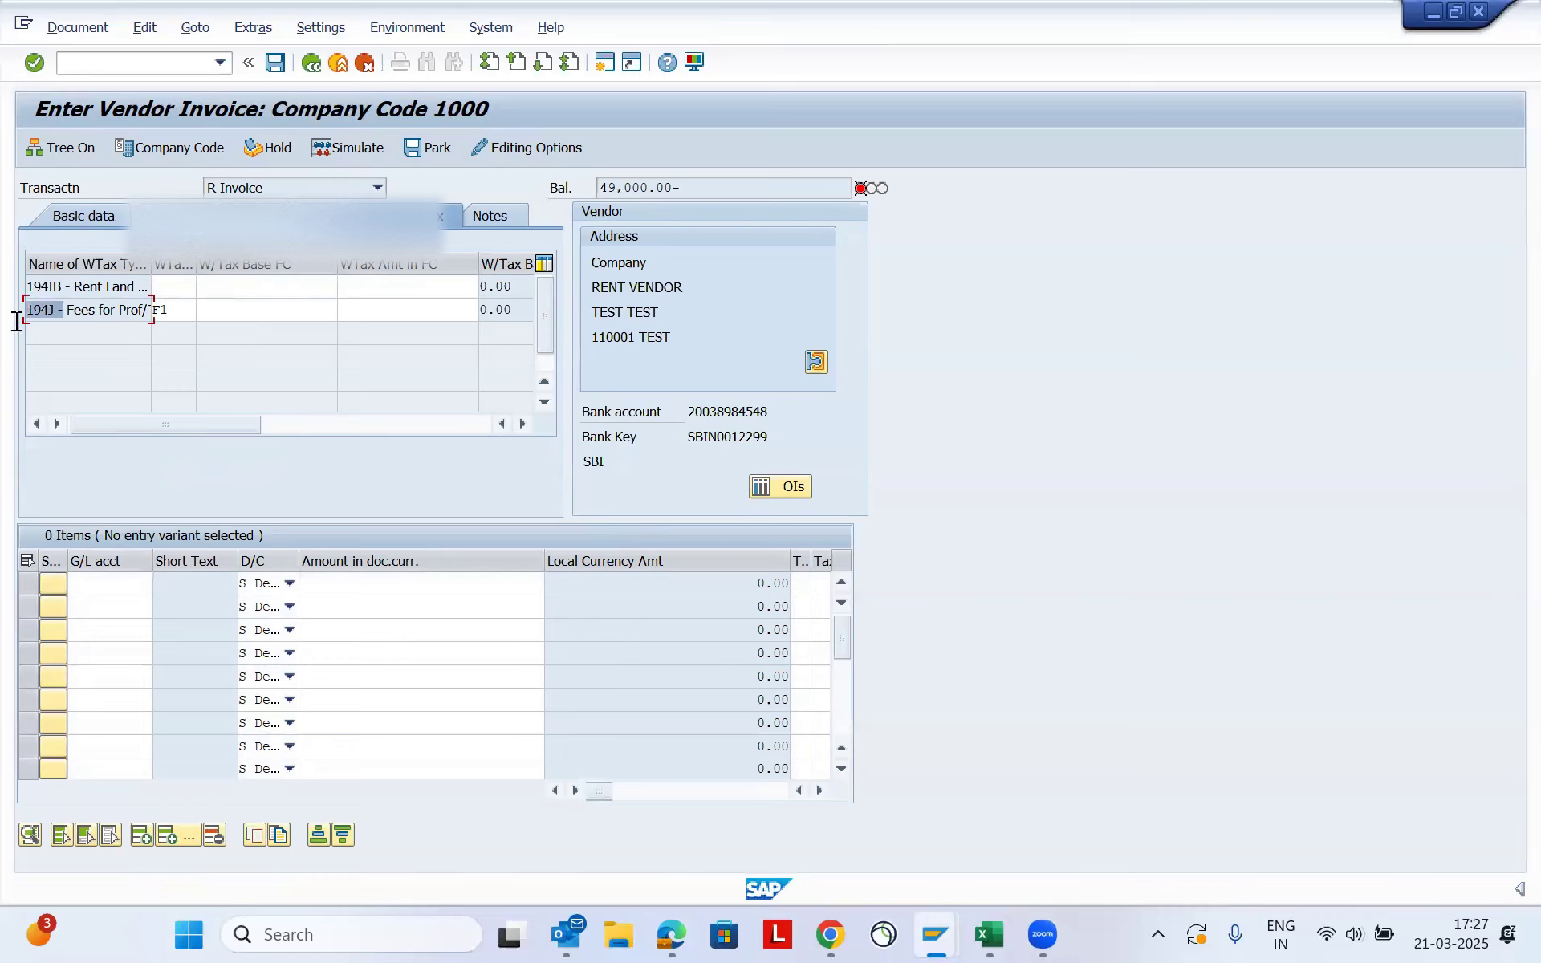
# - Add a debit line item for G/L account 46000500 with an amount of 49000
pyautogui.click(110, 591)
pyautogui.write('46000500')
pyautogui.press('Tab')
pyautogui.press('Tab')
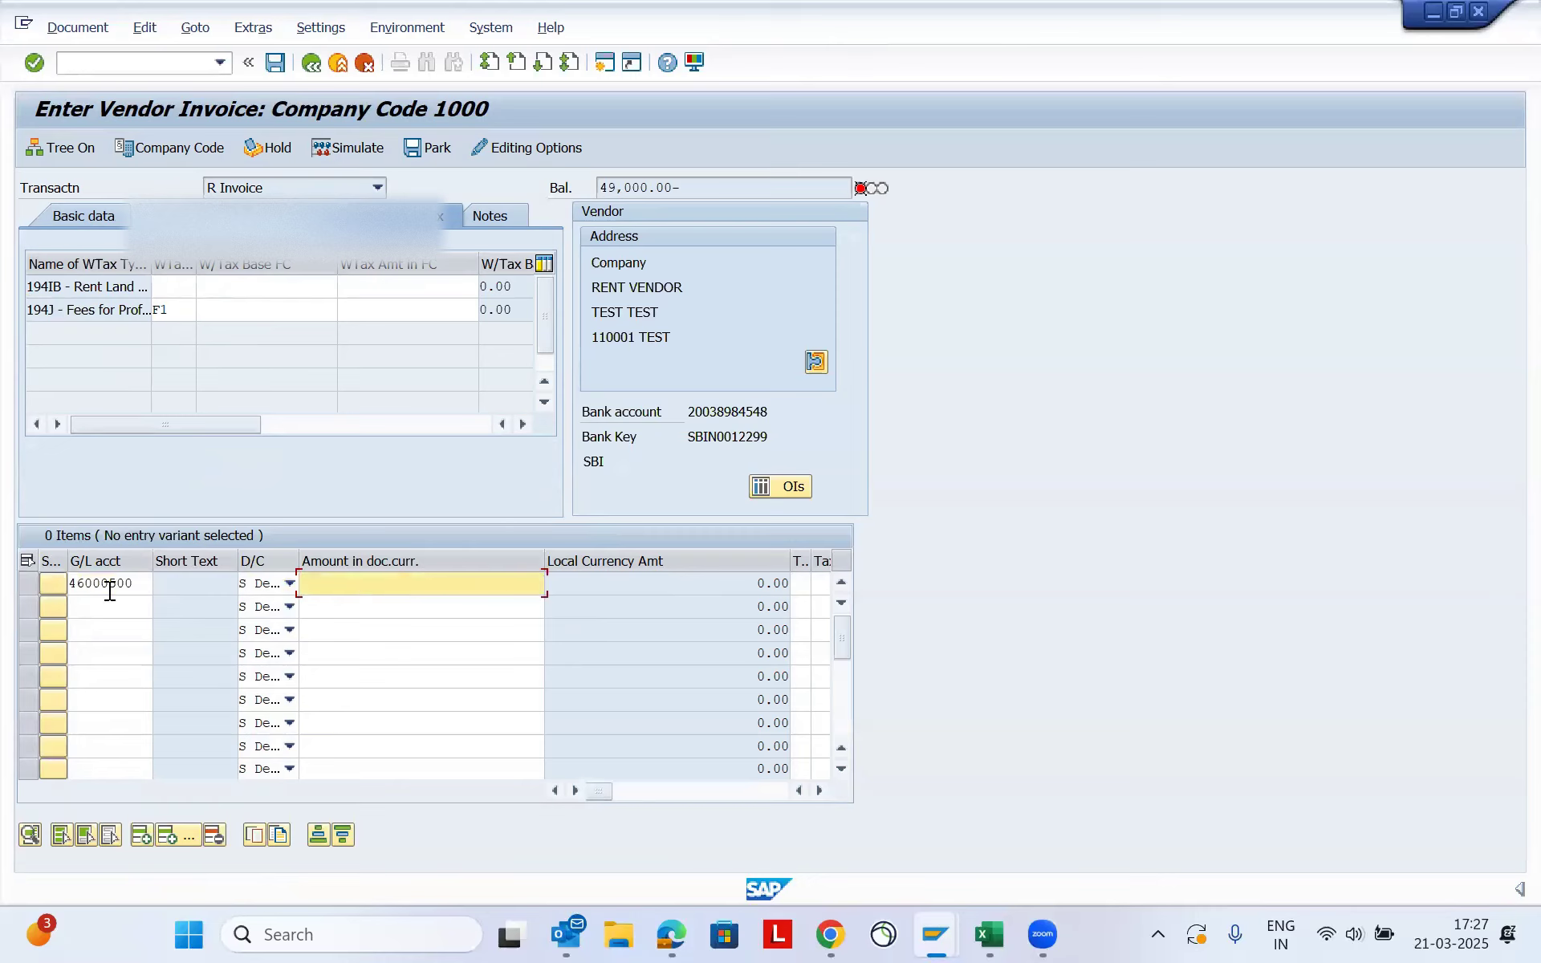
pyautogui.press('Down')
pyautogui.press('Down')
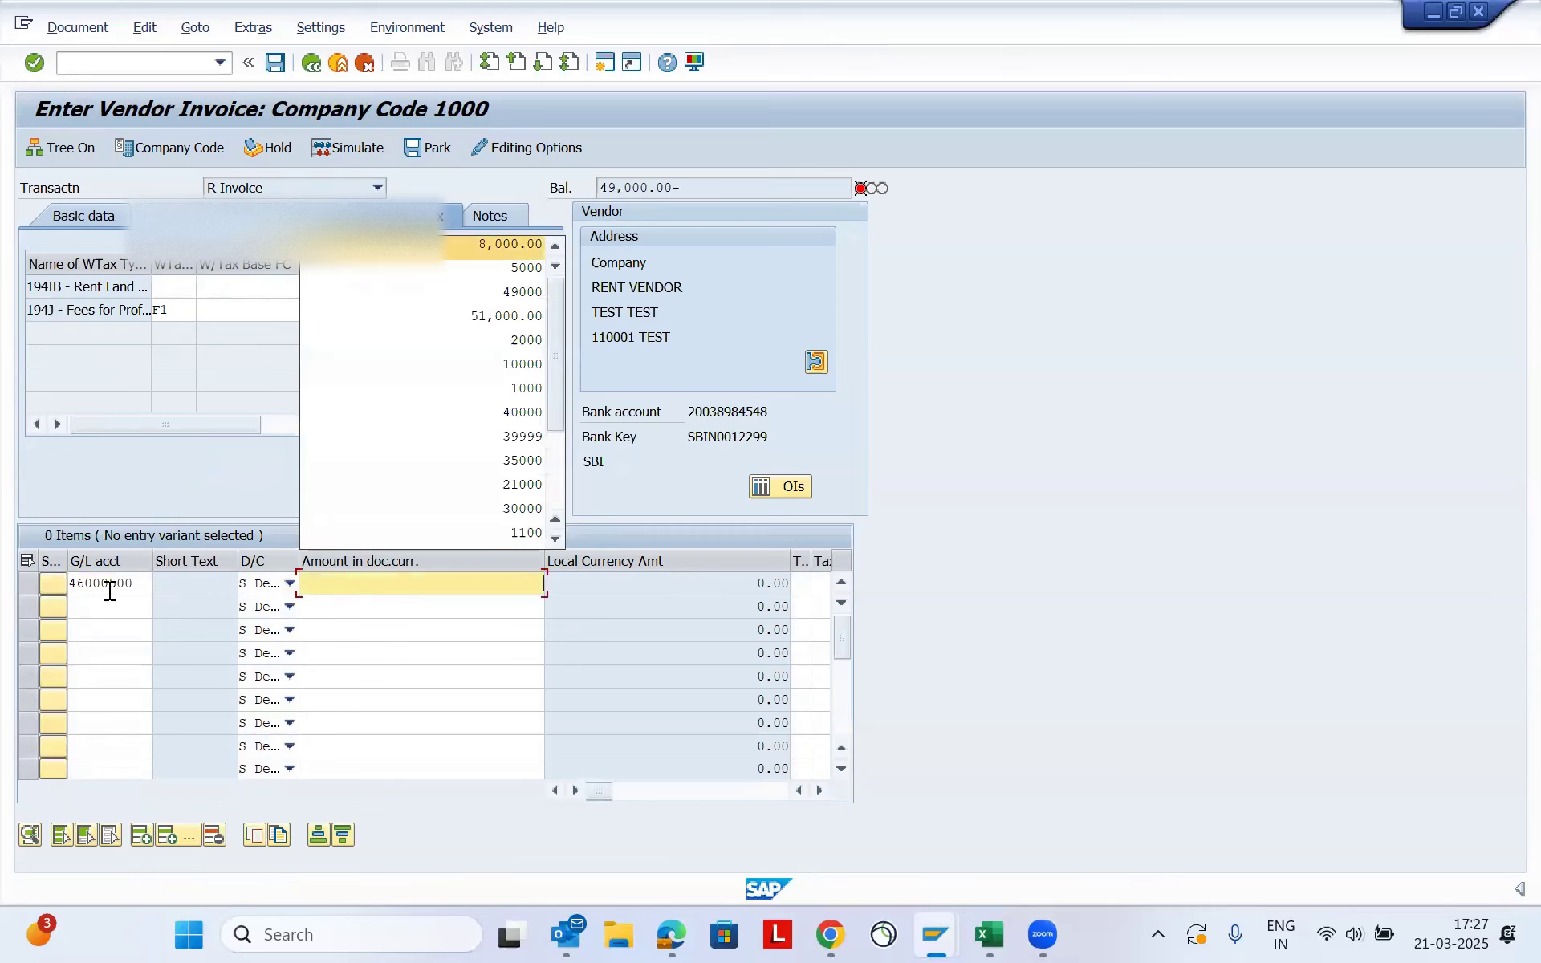
pyautogui.press('Down')
pyautogui.press('Down')
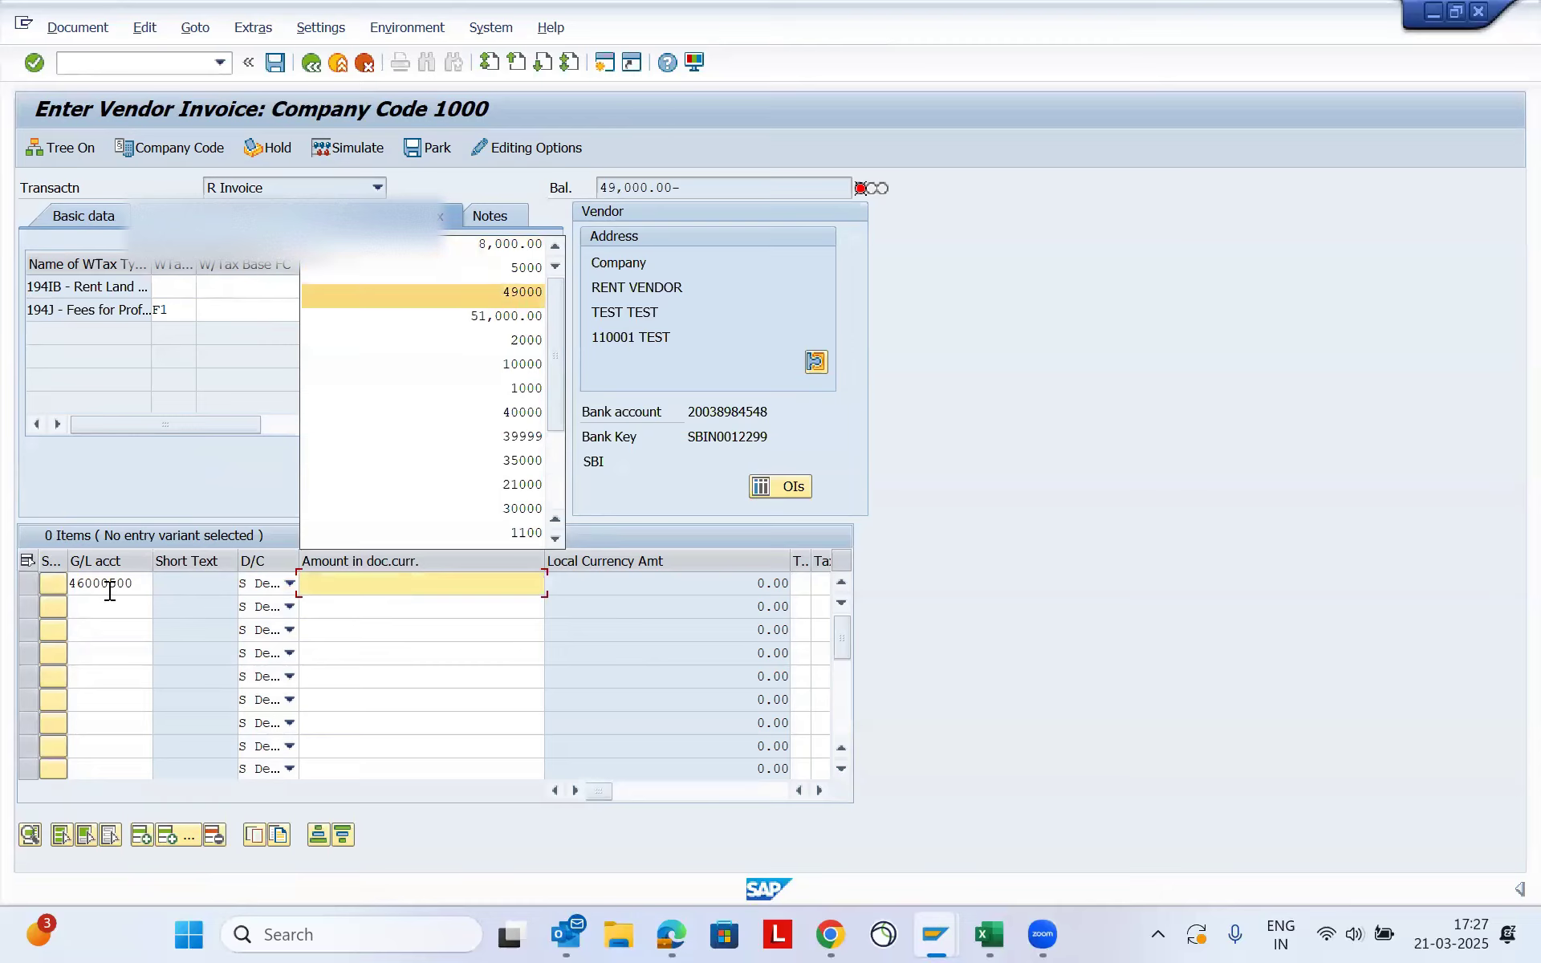
pyautogui.press('Tab')
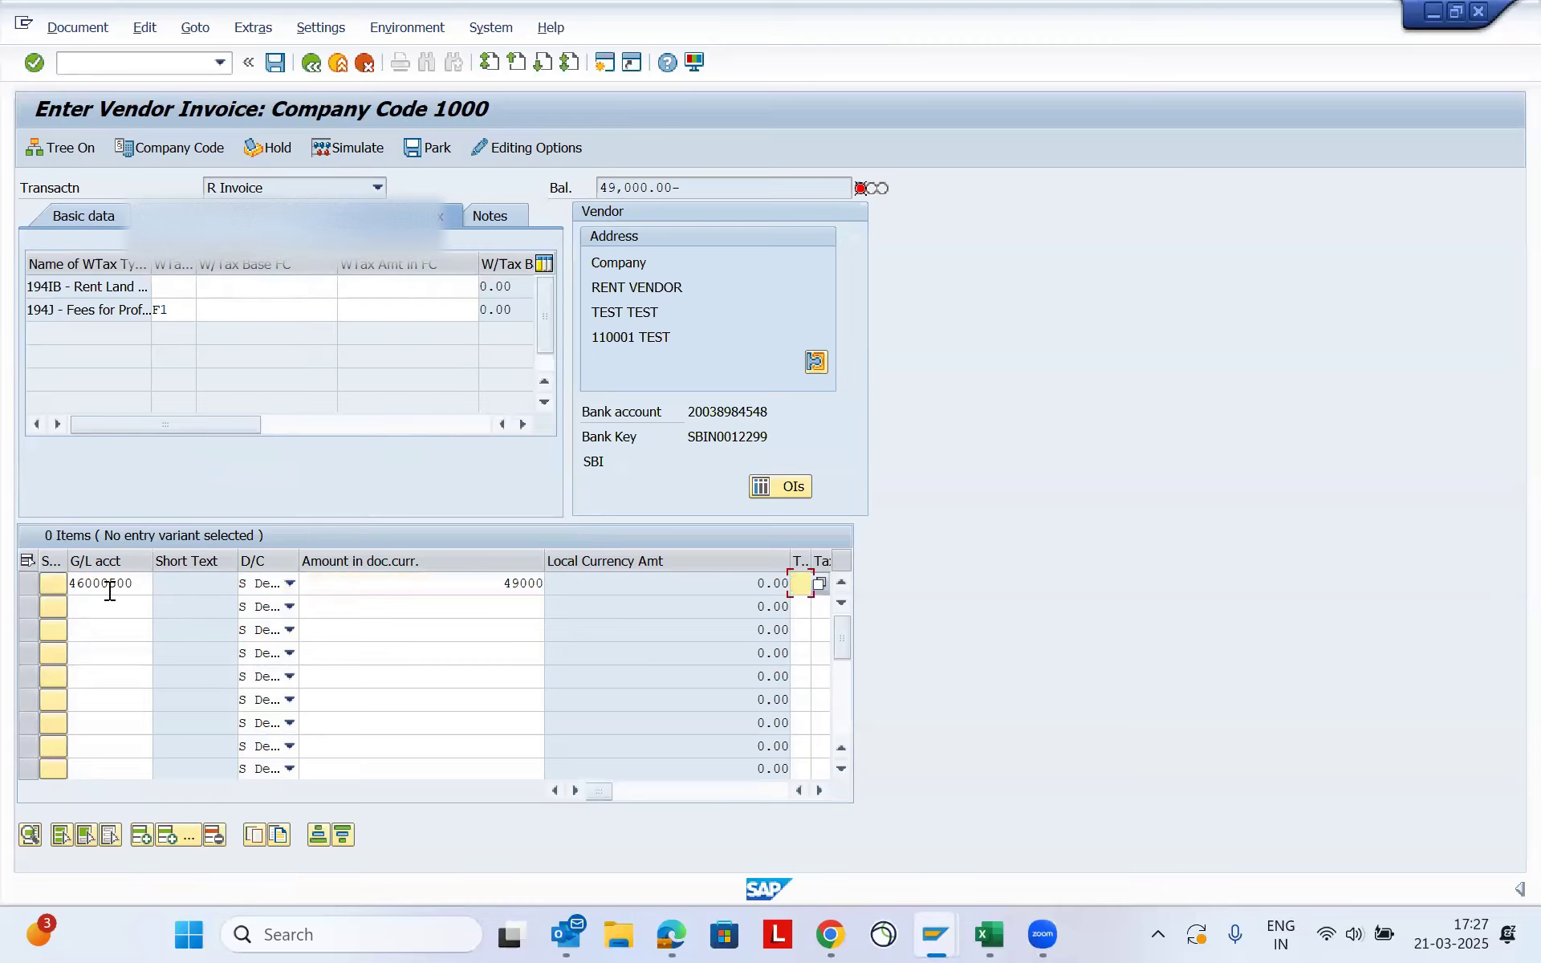
# - Assign cost center 10012089 to the G/L account 46000500 line item and validate the entry
pyautogui.press('Tab')
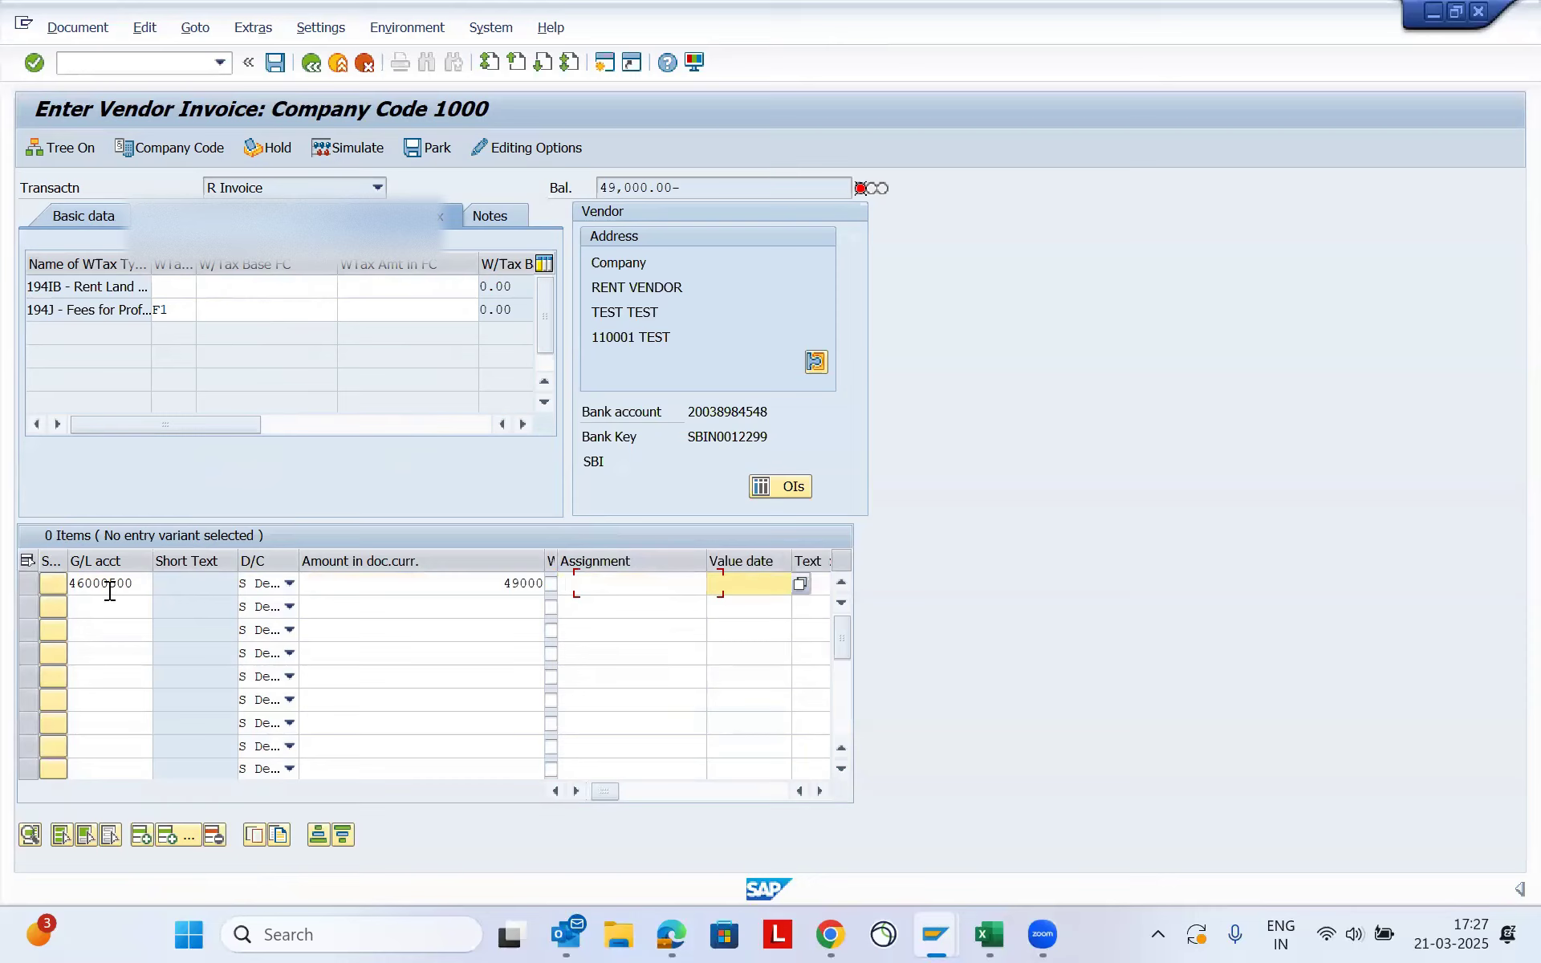
pyautogui.press('Tab')
pyautogui.press('Tab')
pyautogui.press('Tab')
pyautogui.press('Tab')
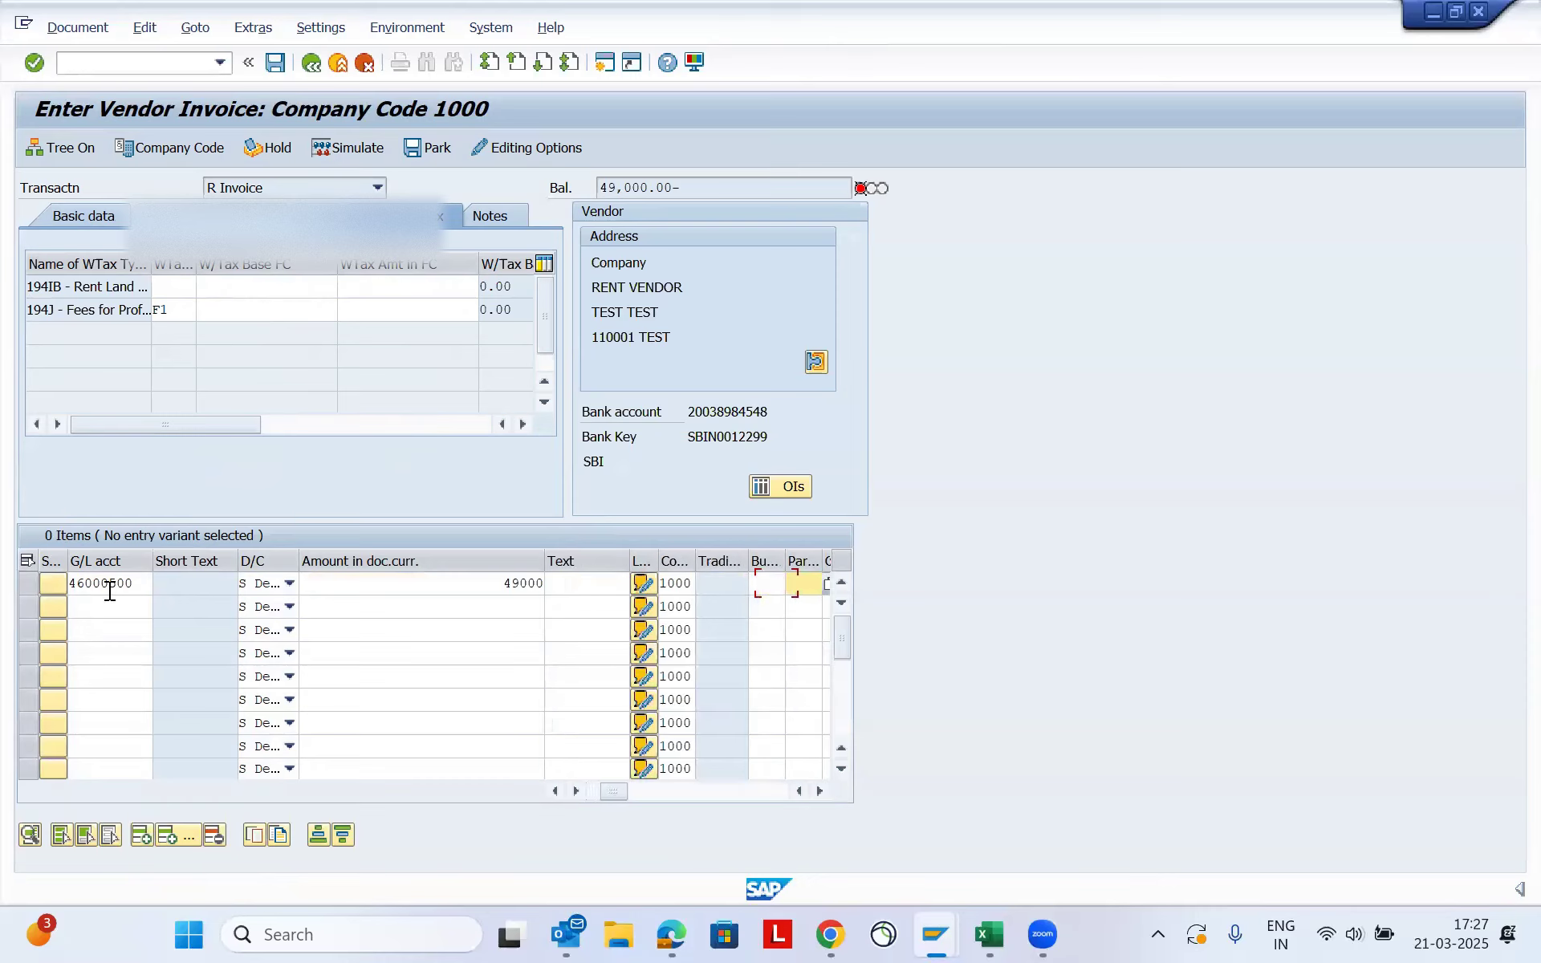
pyautogui.press('Tab')
pyautogui.write('10012089')
pyautogui.press('Tab')
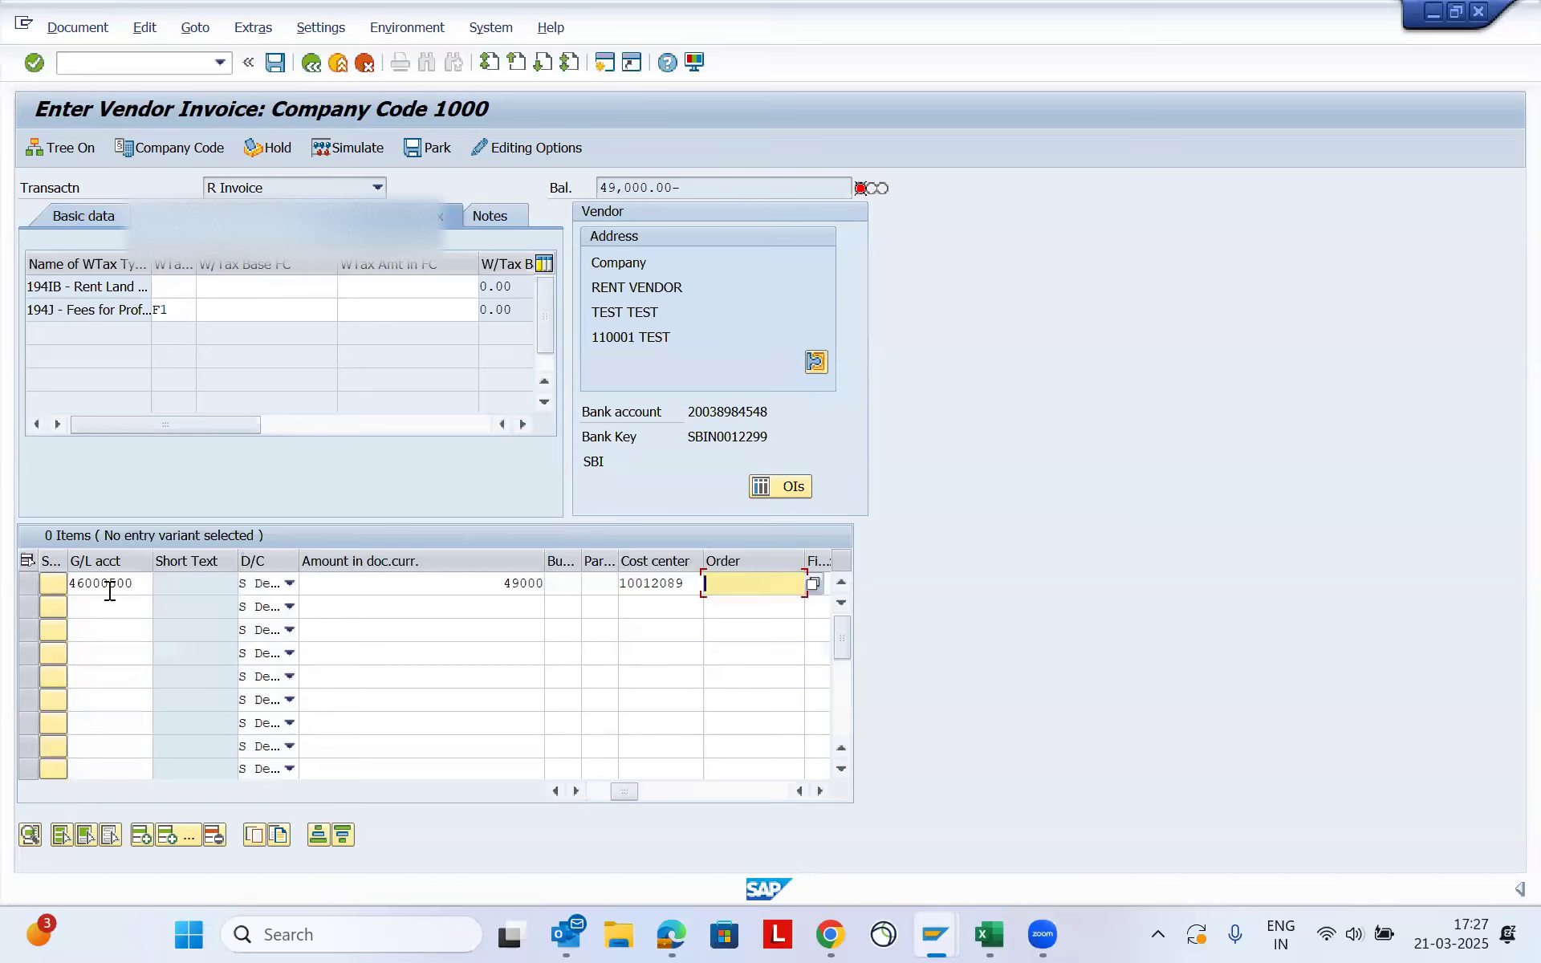
pyautogui.click(105, 609)
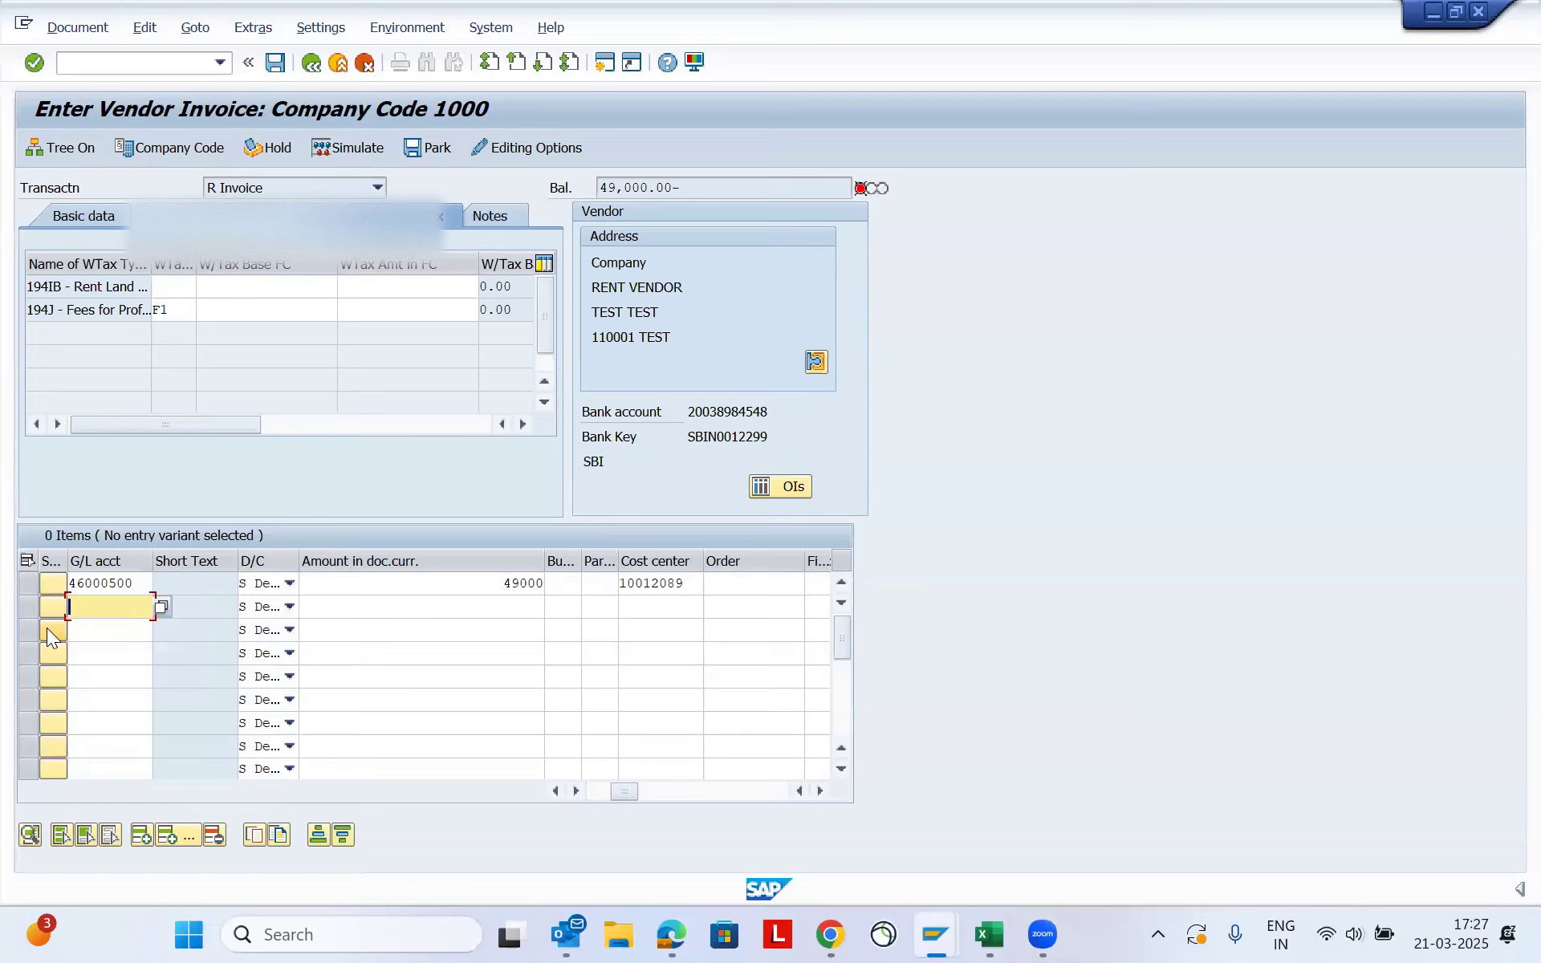
pyautogui.press('Return')
pyautogui.press('Return')
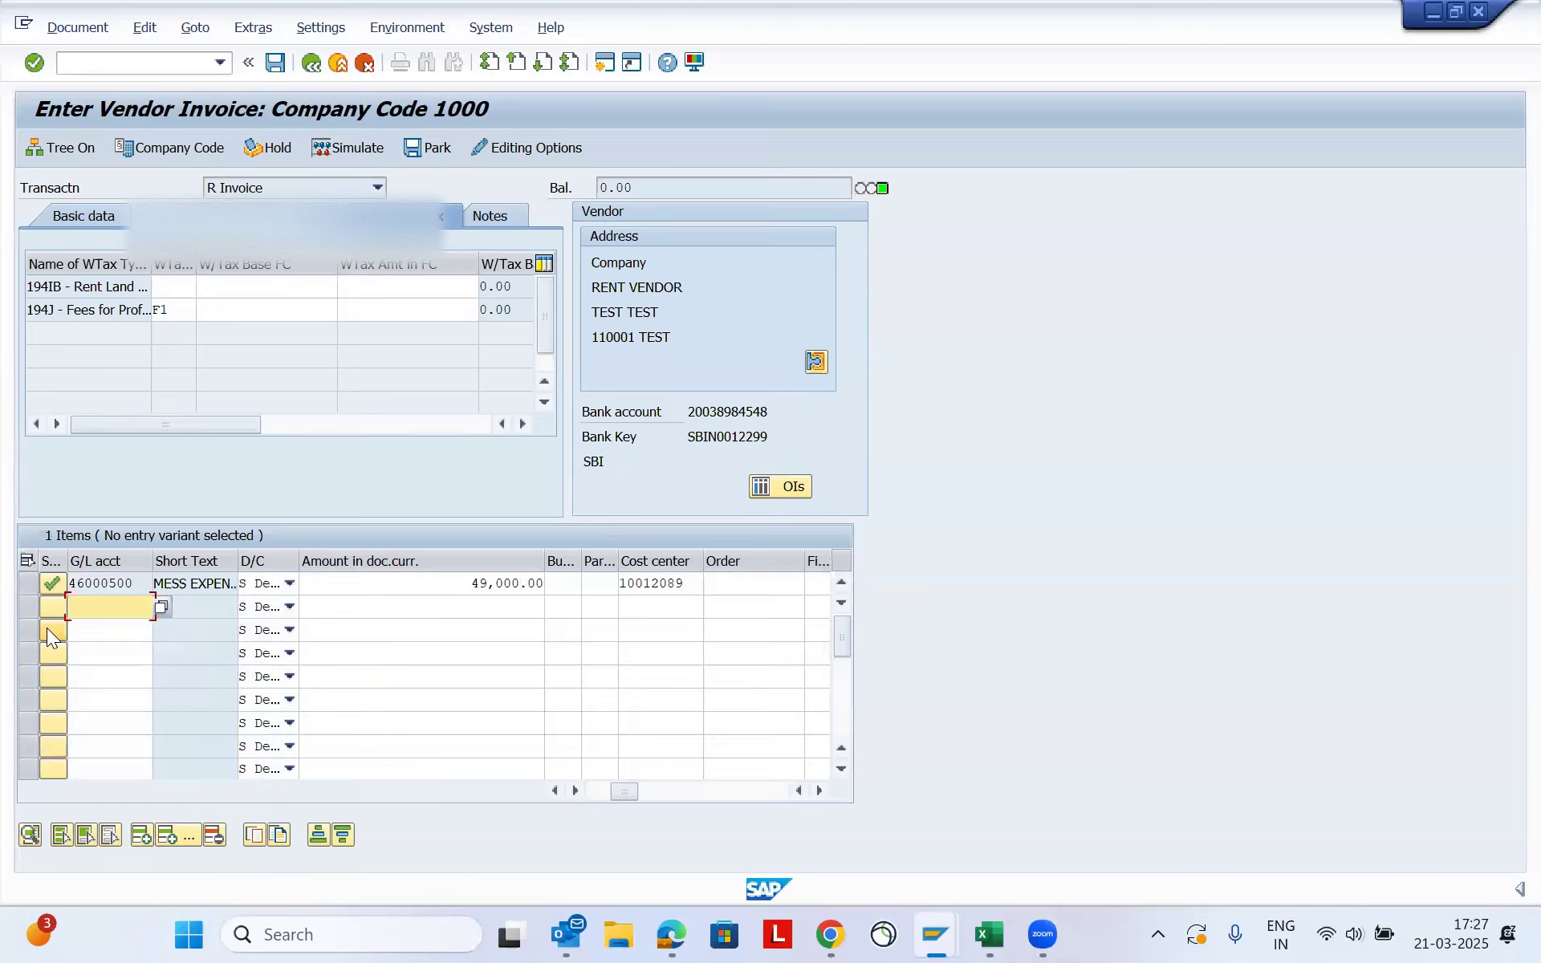
# - Simulate the 49,000 INR invoice, accept the tax code notice, and post the document
pyautogui.click(83, 33)
pyautogui.click(88, 214)
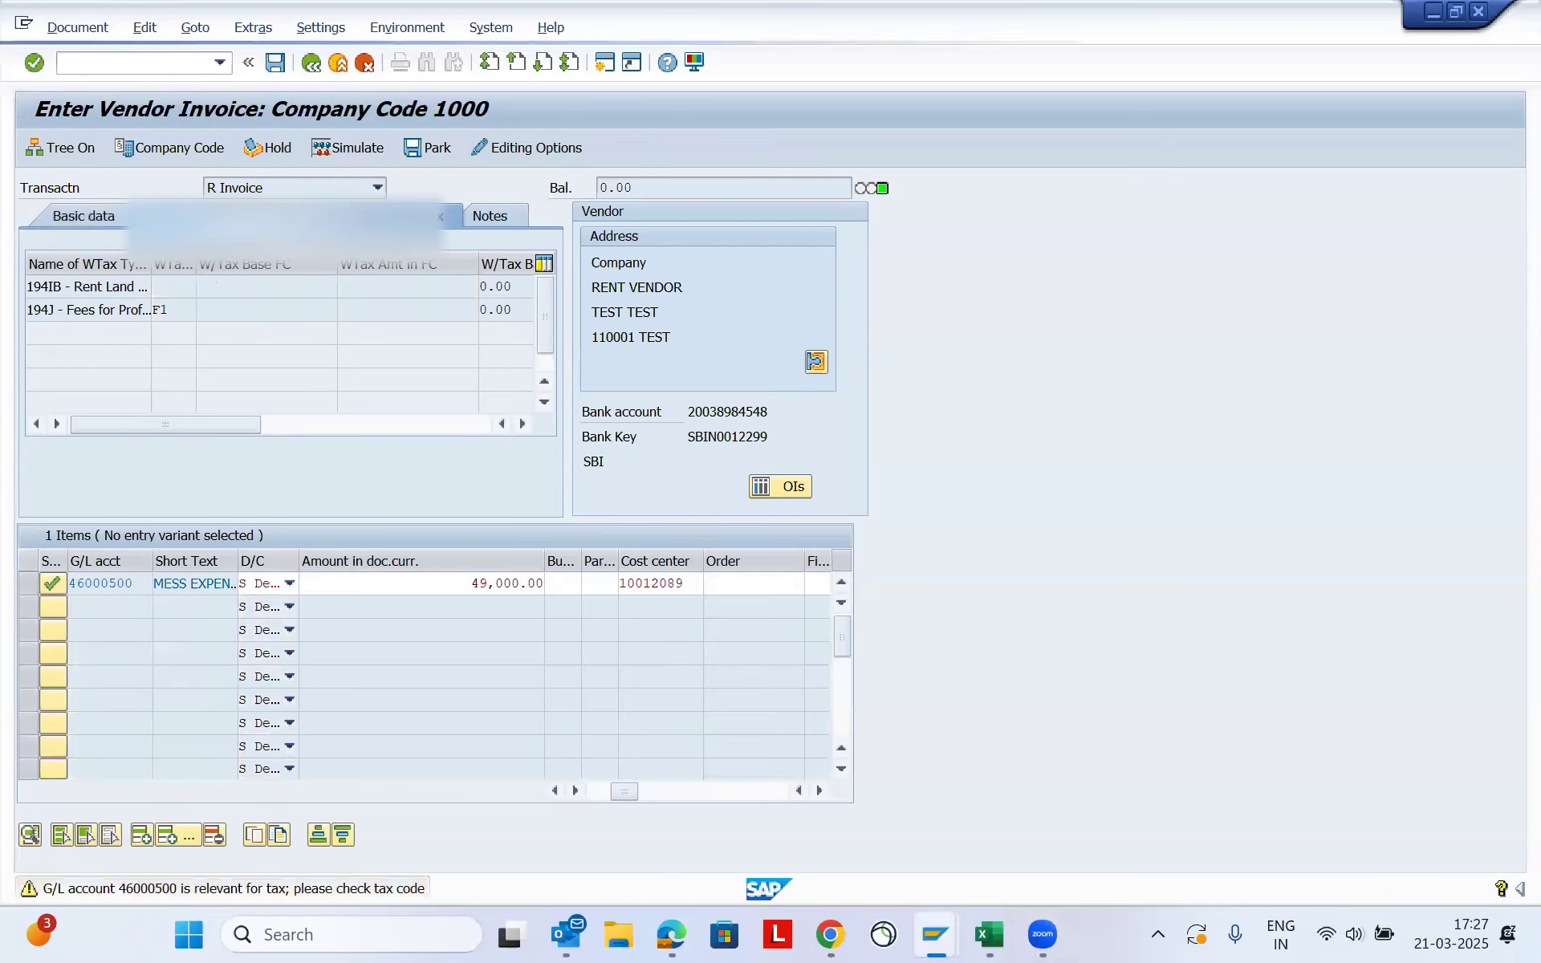
pyautogui.press('Return')
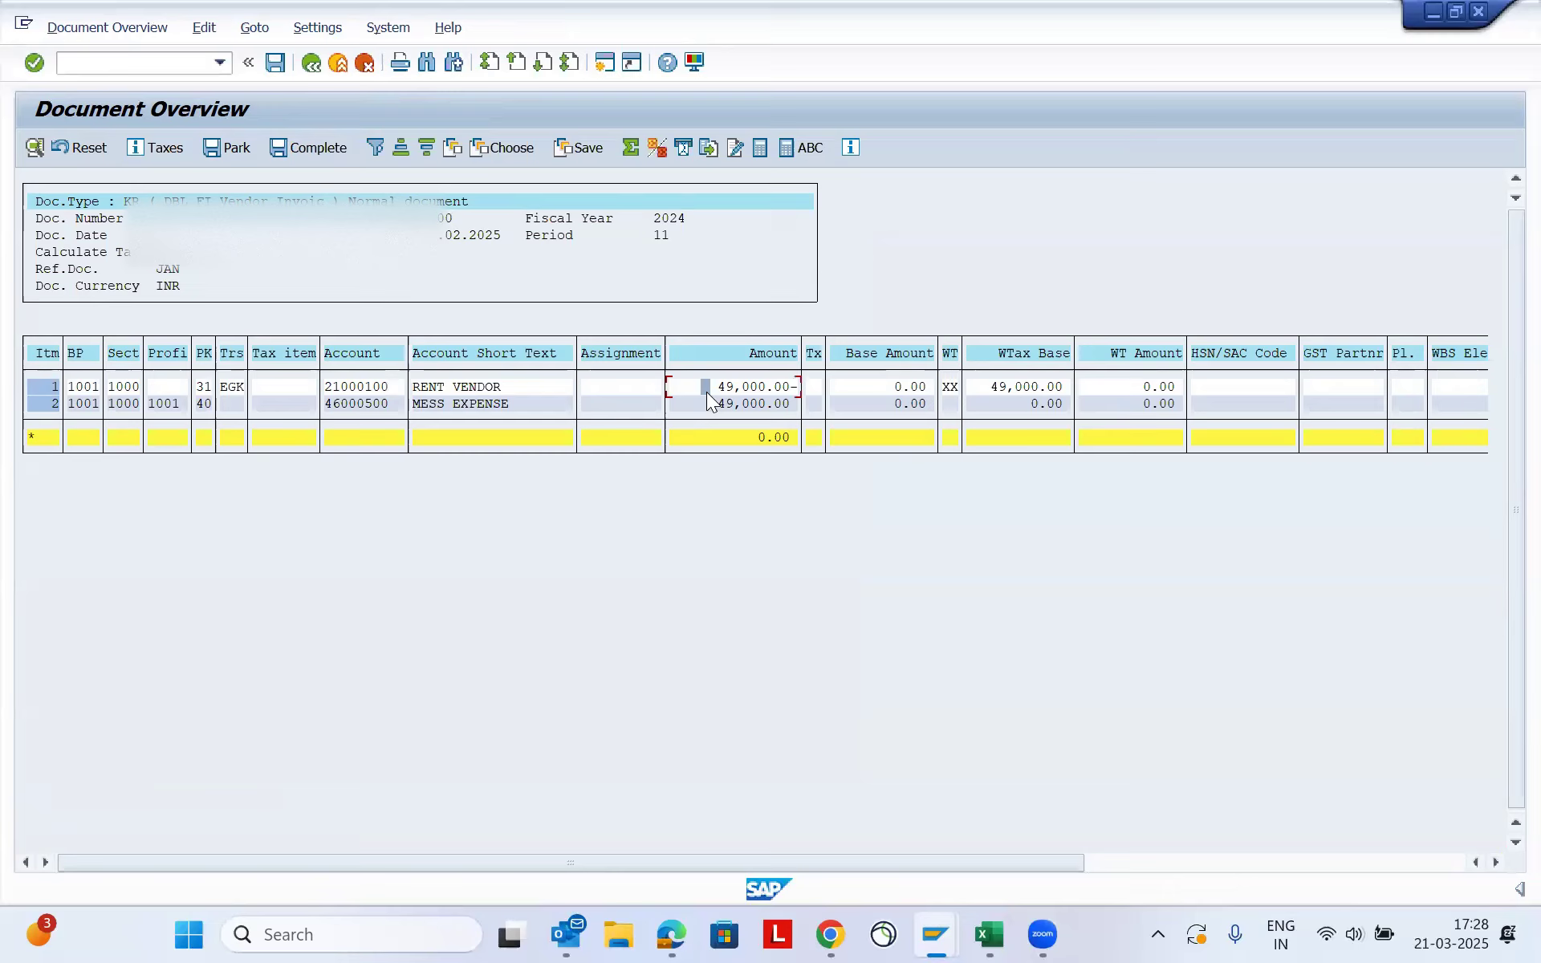
pyautogui.click(276, 62)
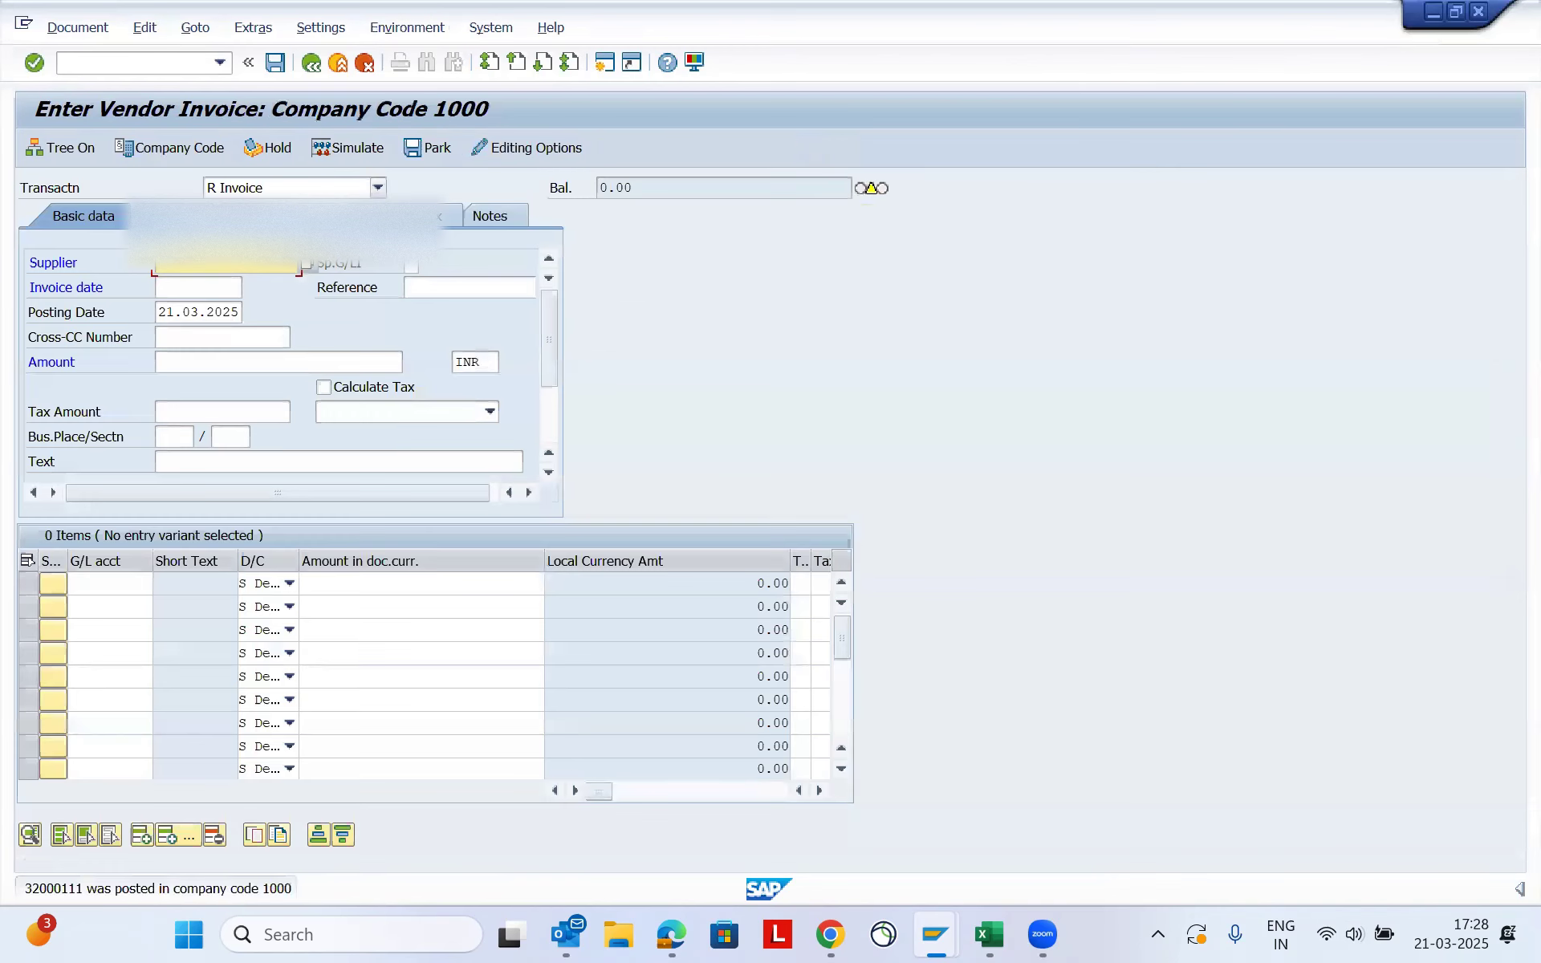
# - Begin another rent vendor invoice with invoice date 10022025 and reference "feb44"
pyautogui.click(222, 257)
pyautogui.press('Tab')
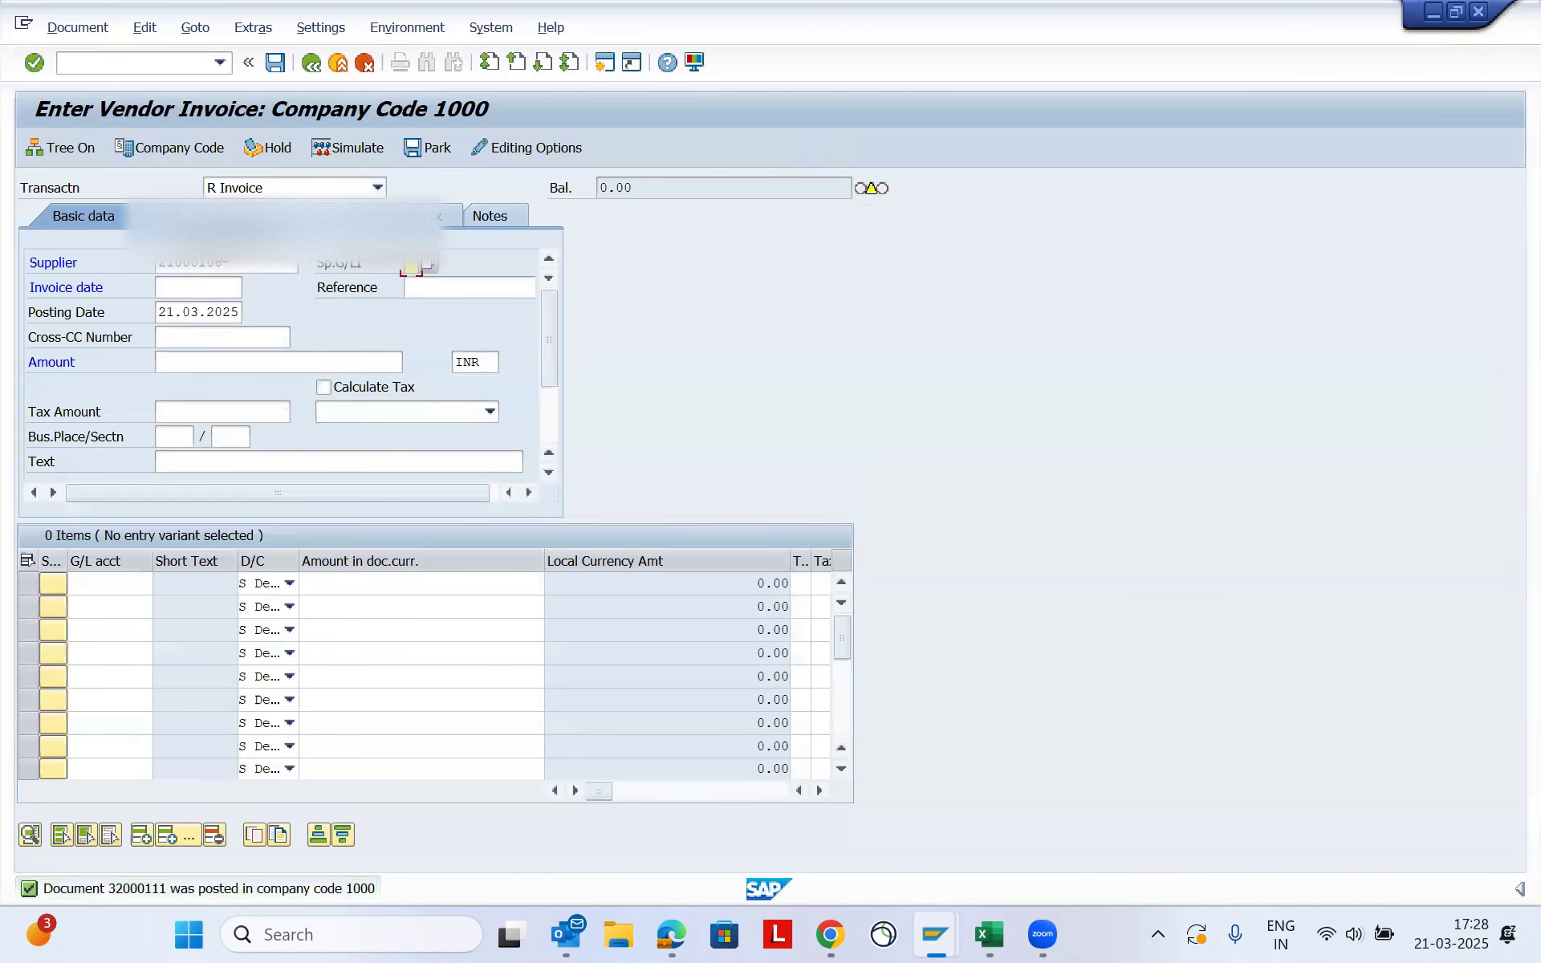
pyautogui.click(167, 287)
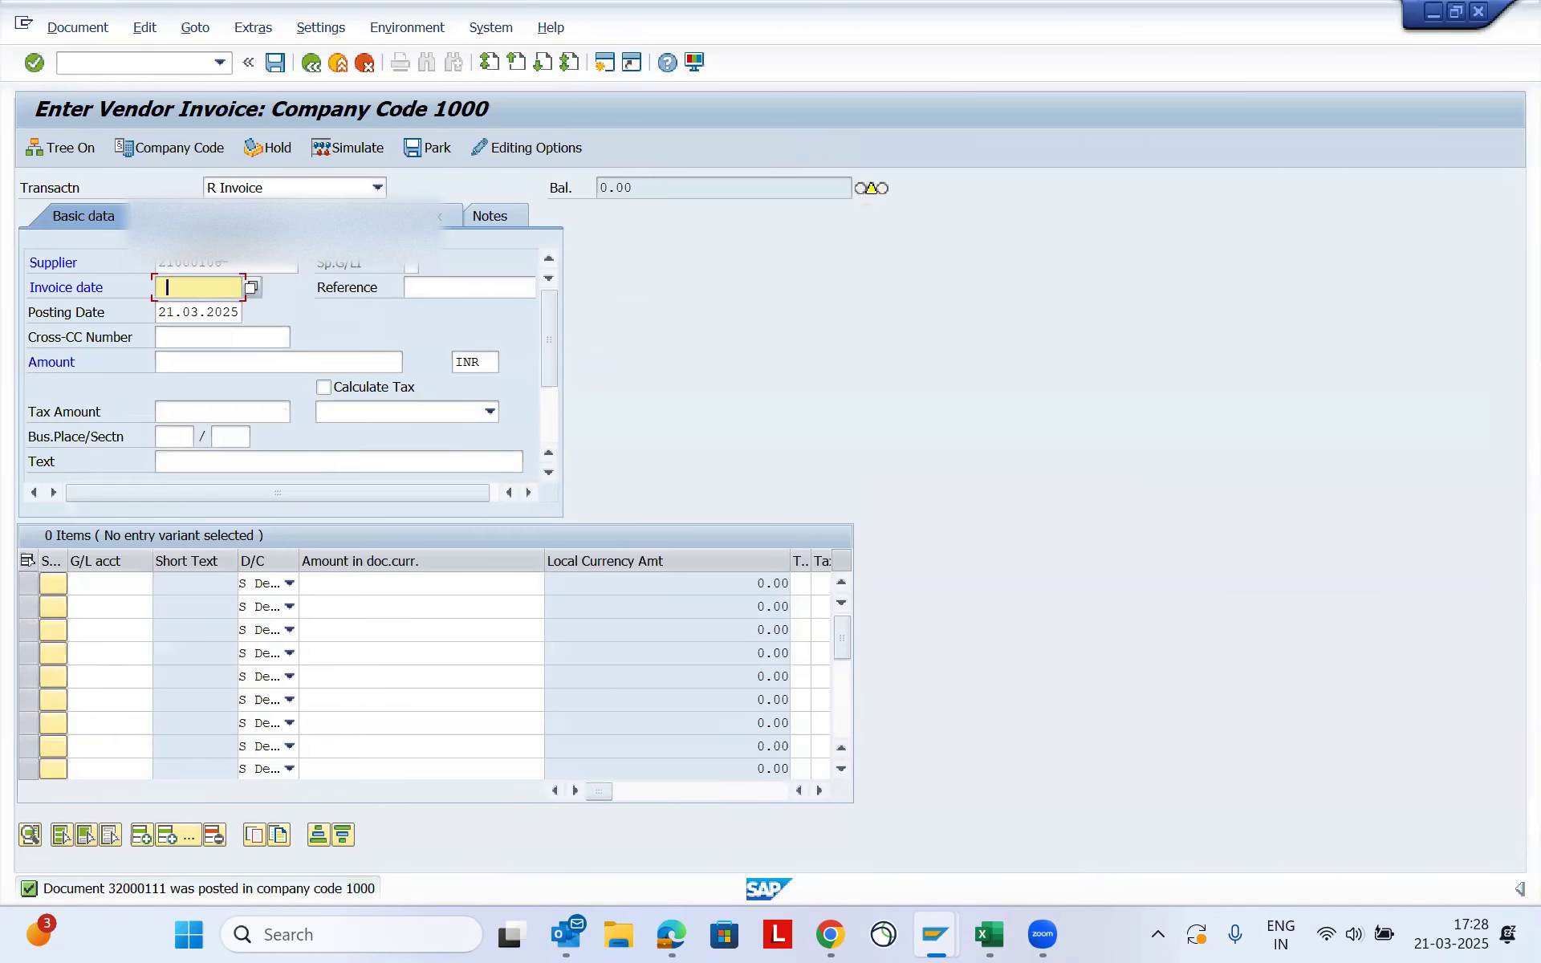
pyautogui.write('10012025')
pyautogui.press('Tab')
pyautogui.hotkey('shift', 'Tab')
pyautogui.press('BackSpace')
pyautogui.press('Down')
pyautogui.press('Down')
pyautogui.press('Return')
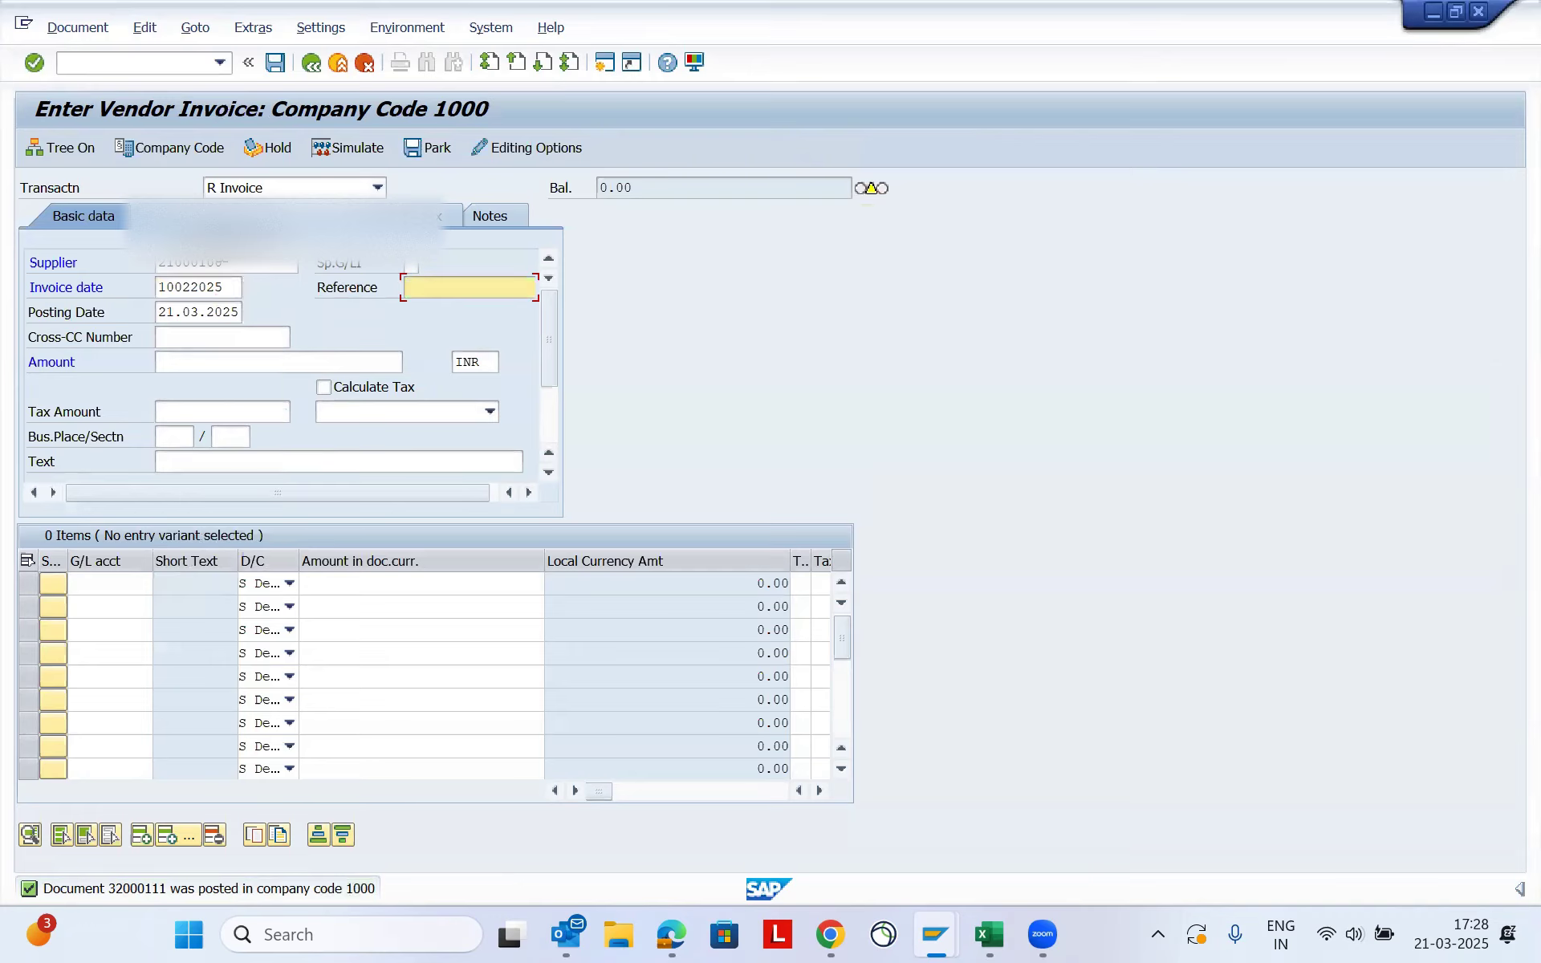
pyautogui.write('feb44')
pyautogui.press('Tab')
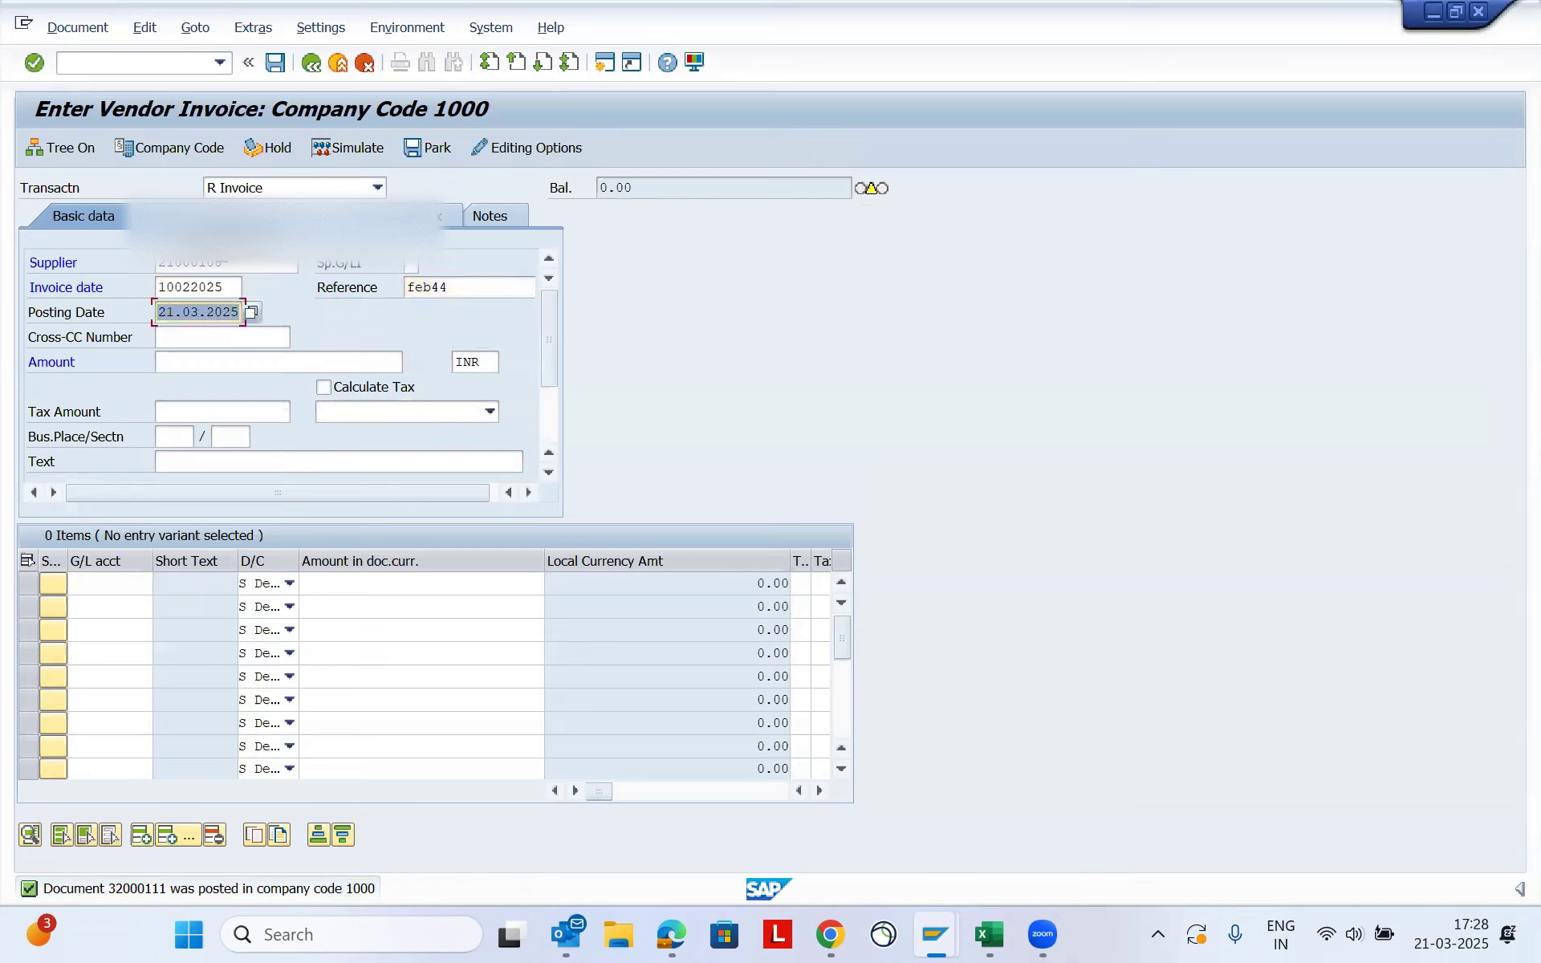
# - Set the posting date of the feb44 invoice to 10022025
pyautogui.press('BackSpace')
pyautogui.press('Down')
pyautogui.press('Down')
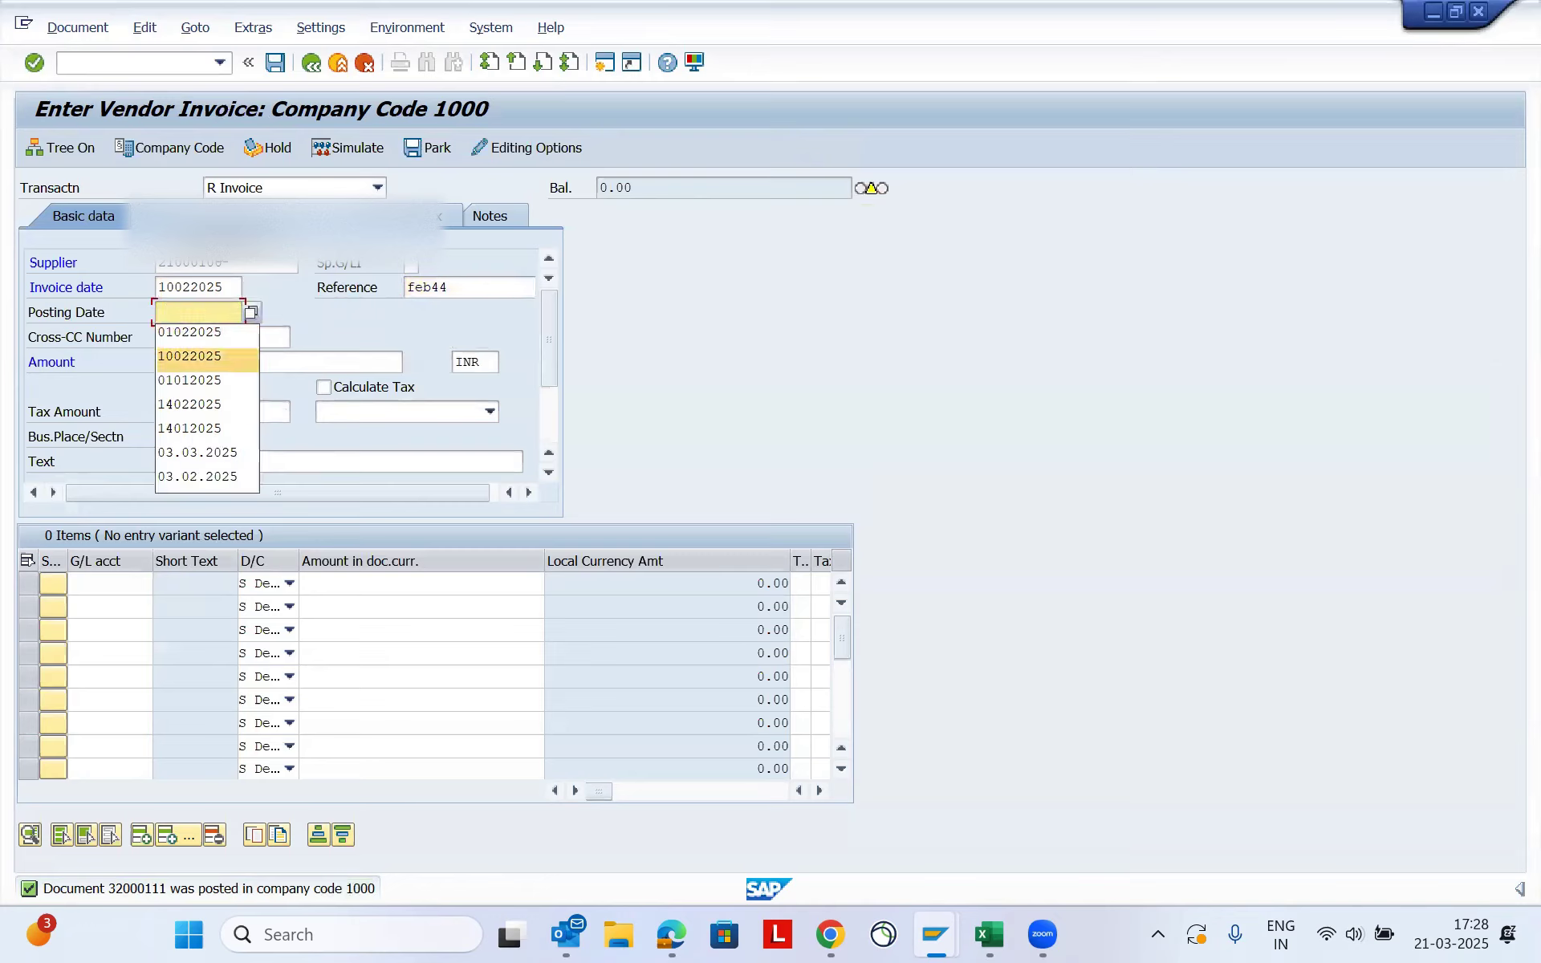
pyautogui.press('Return')
pyautogui.press('Tab')
# - Enter an invoice amount of 8000 INR with business place 1001 and section 1000, and proceed to the line items
pyautogui.press('Tab')
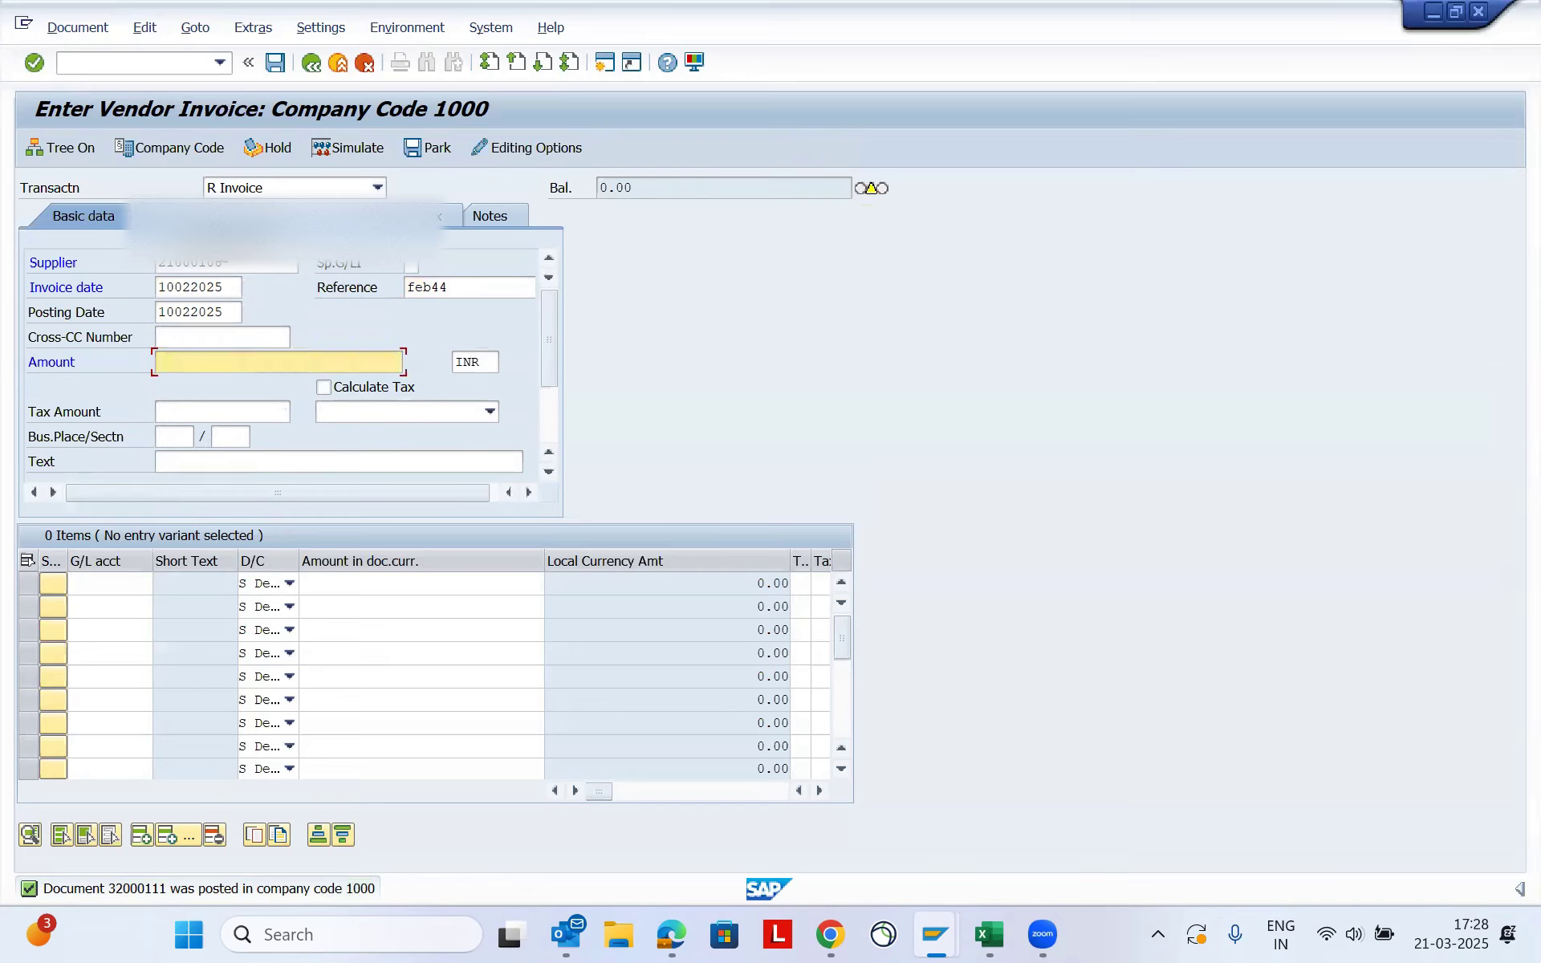
pyautogui.write('8000')
pyautogui.press('Tab')
pyautogui.press('Tab')
pyautogui.write('1001')
pyautogui.press('Tab')
pyautogui.write('1000')
pyautogui.press('Tab')
pyautogui.press('Tab')
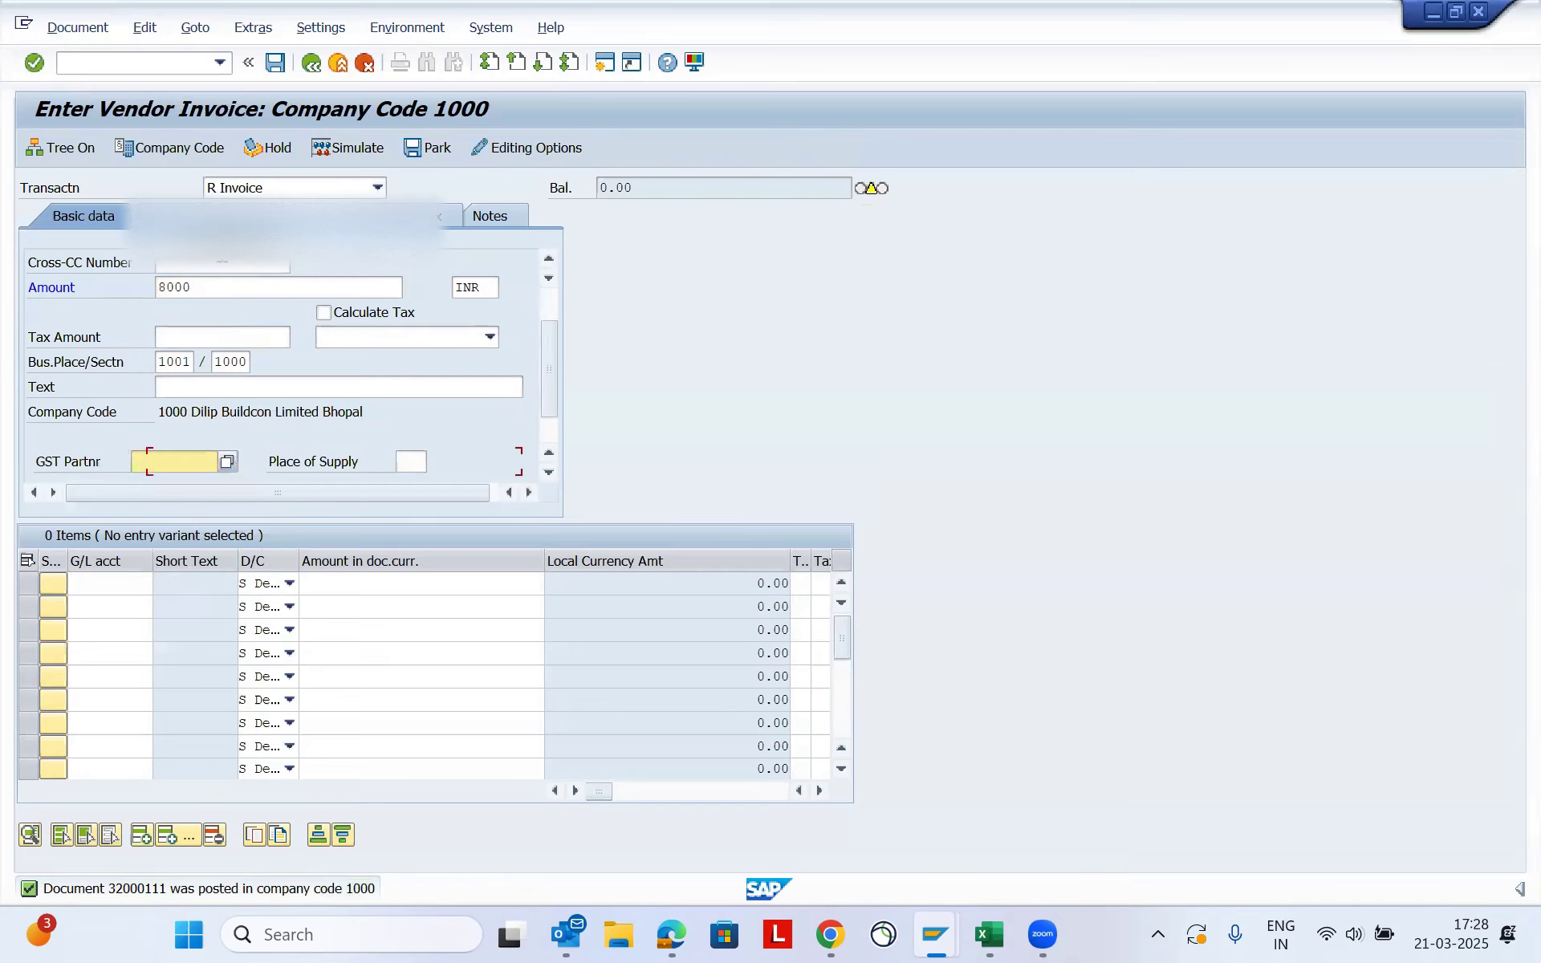
# - Enter a debit line item for G/L account 46000500 with amount 8000 and cost center 10012089
pyautogui.press('Tab')
pyautogui.press('Tab')
pyautogui.press('Tab')
pyautogui.press('Tab')
pyautogui.press('Tab')
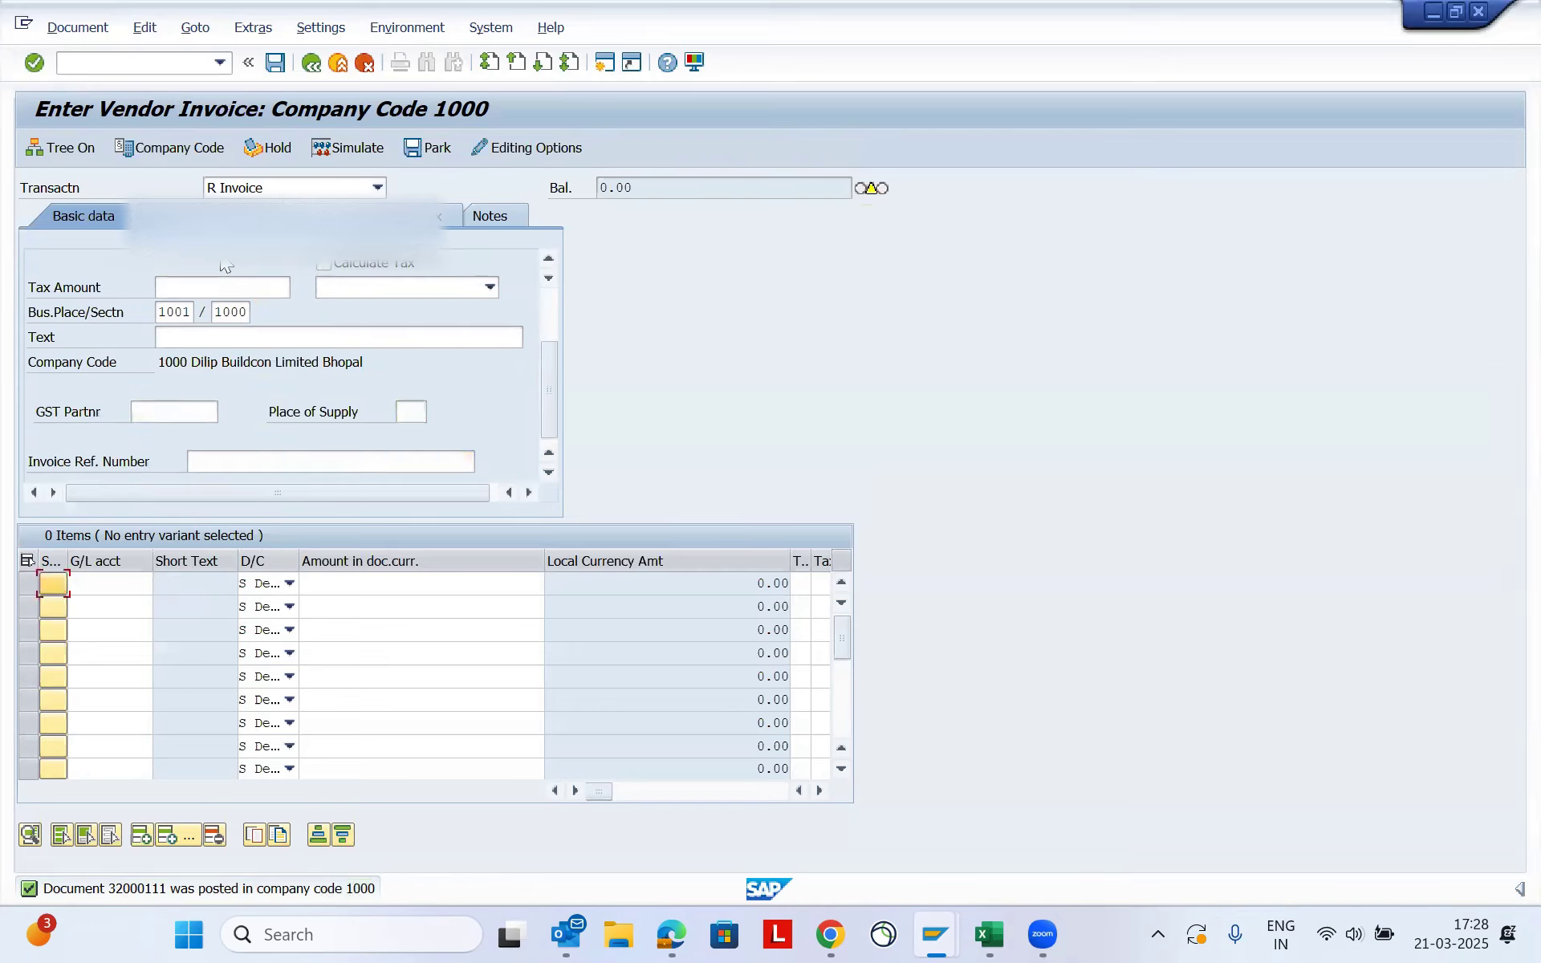
pyautogui.press('Tab')
pyautogui.press('Tab')
pyautogui.write('49000')
pyautogui.press('Tab')
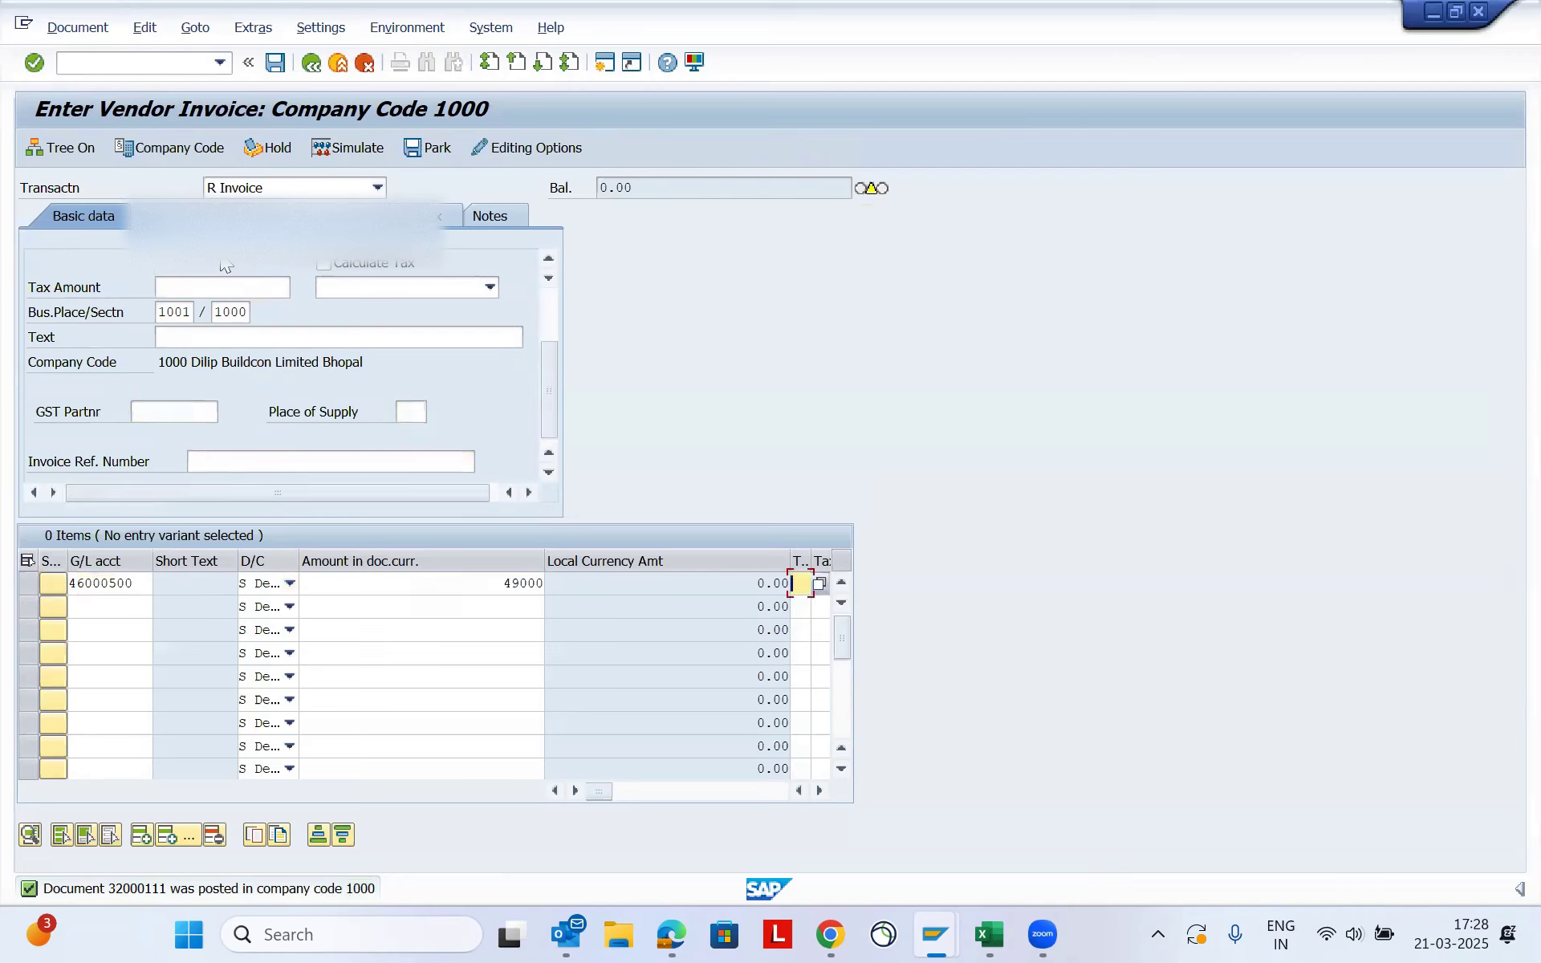
pyautogui.hotkey('shift', 'Tab')
pyautogui.write('8000')
pyautogui.press('Tab')
pyautogui.press('Tab')
pyautogui.press('Tab')
pyautogui.press('Tab')
pyautogui.press('Tab')
pyautogui.press('Tab')
pyautogui.press('Tab')
pyautogui.press('Tab')
pyautogui.press('Tab')
pyautogui.press('Tab')
pyautogui.press('Tab')
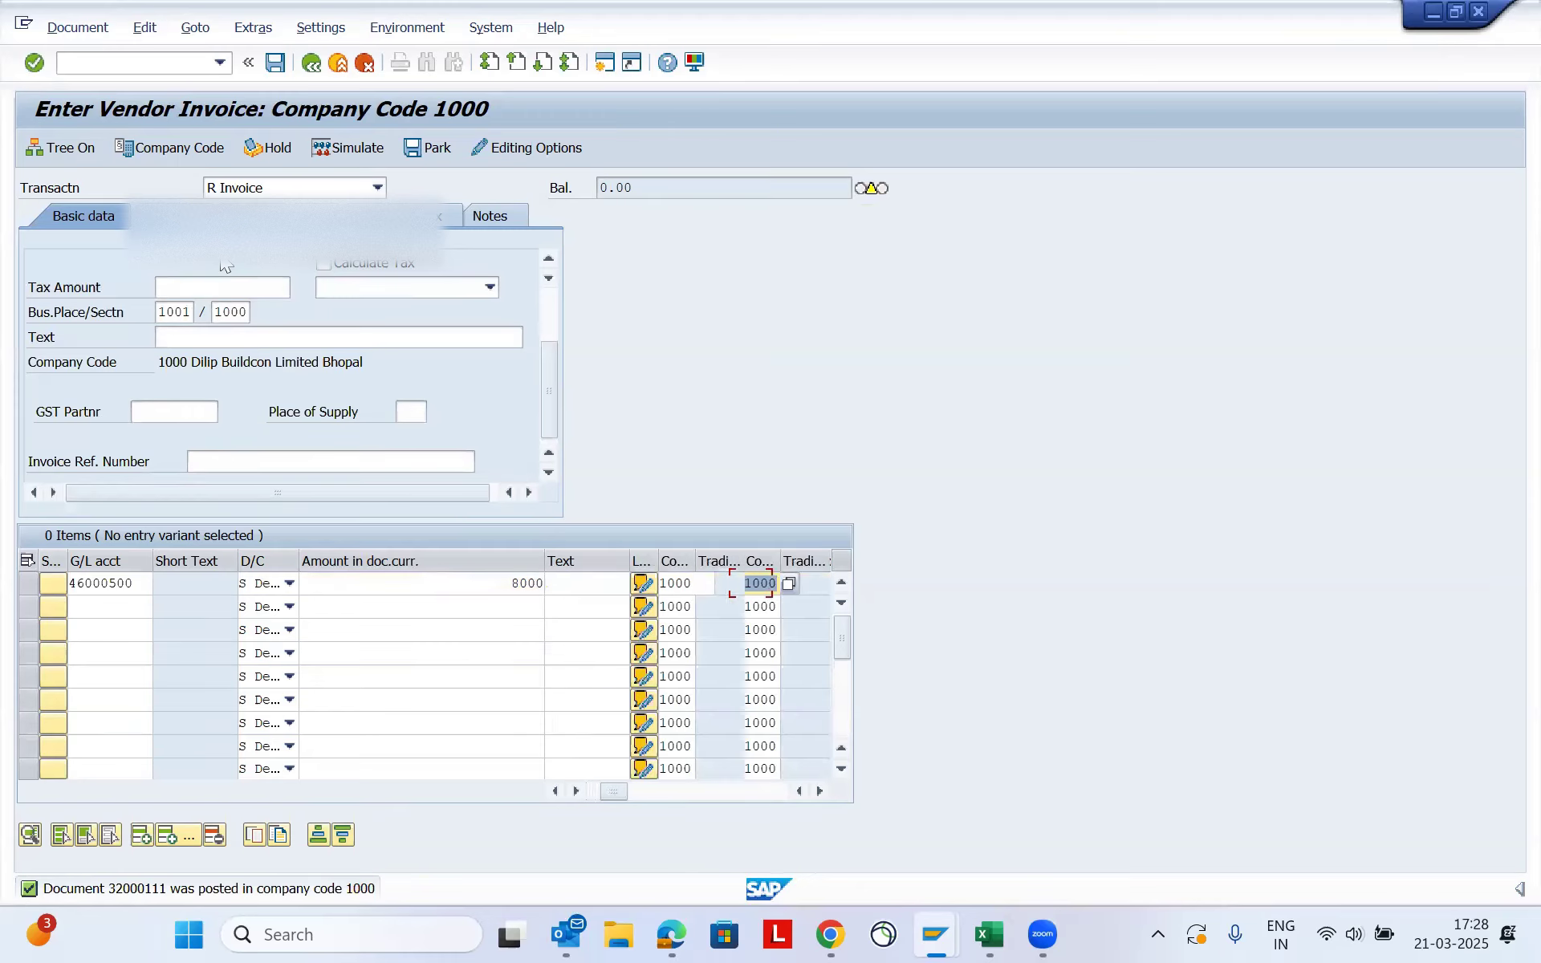
pyautogui.write('10012089')
pyautogui.press('Return')
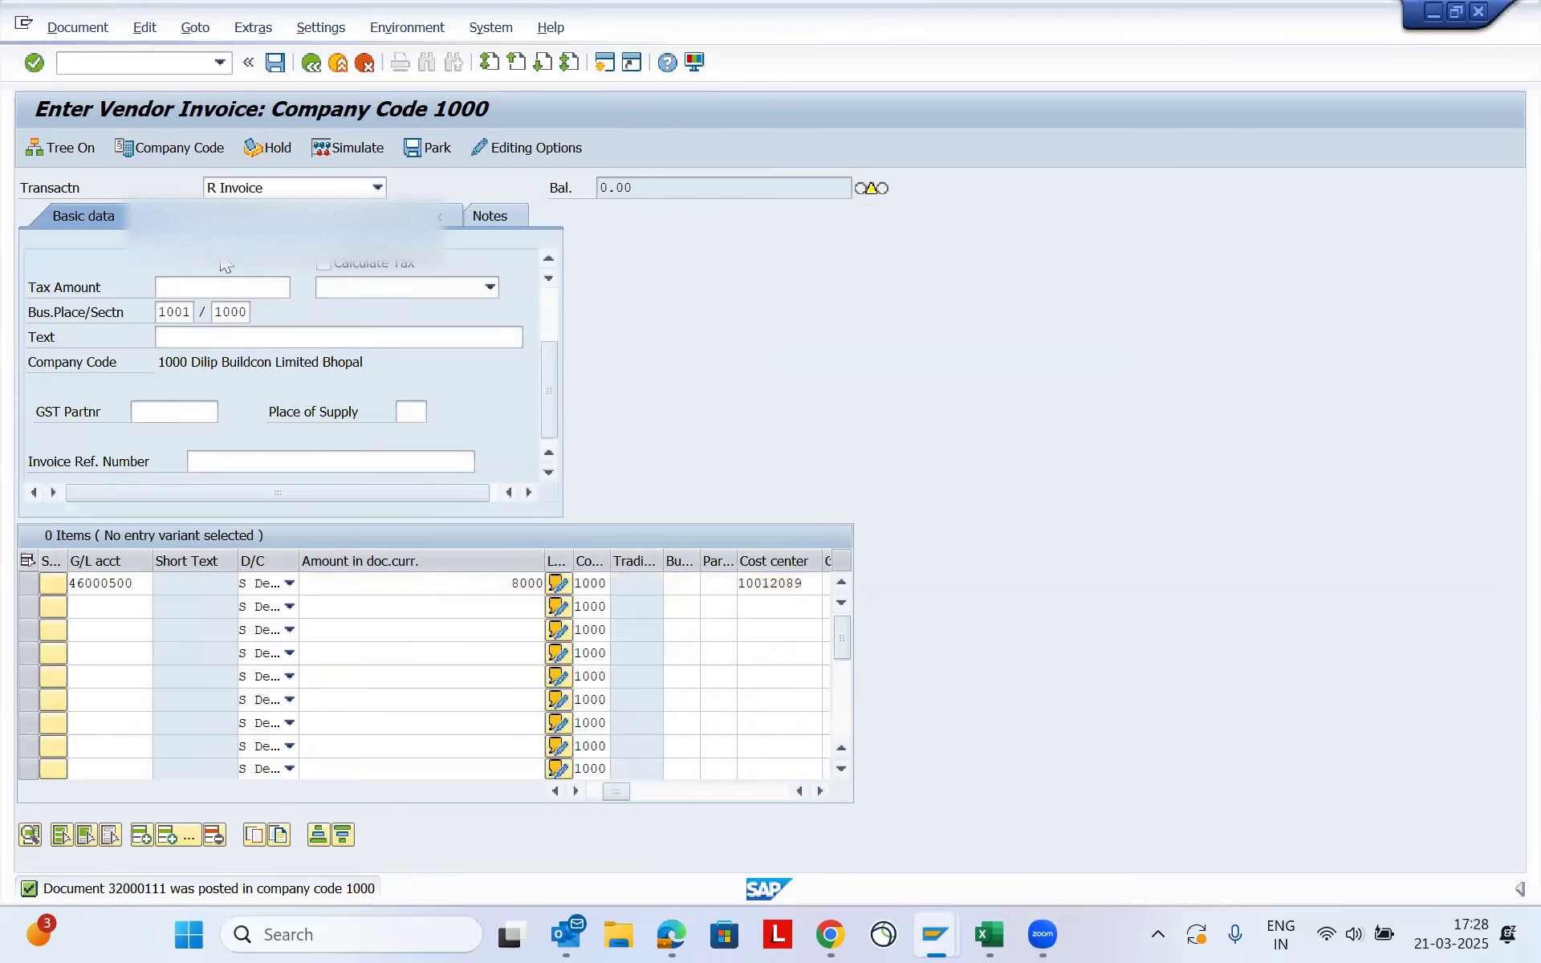
# - Acknowledge the special G/L, due date, tax code and payment method notices, and set the payment method to N
pyautogui.press('Return')
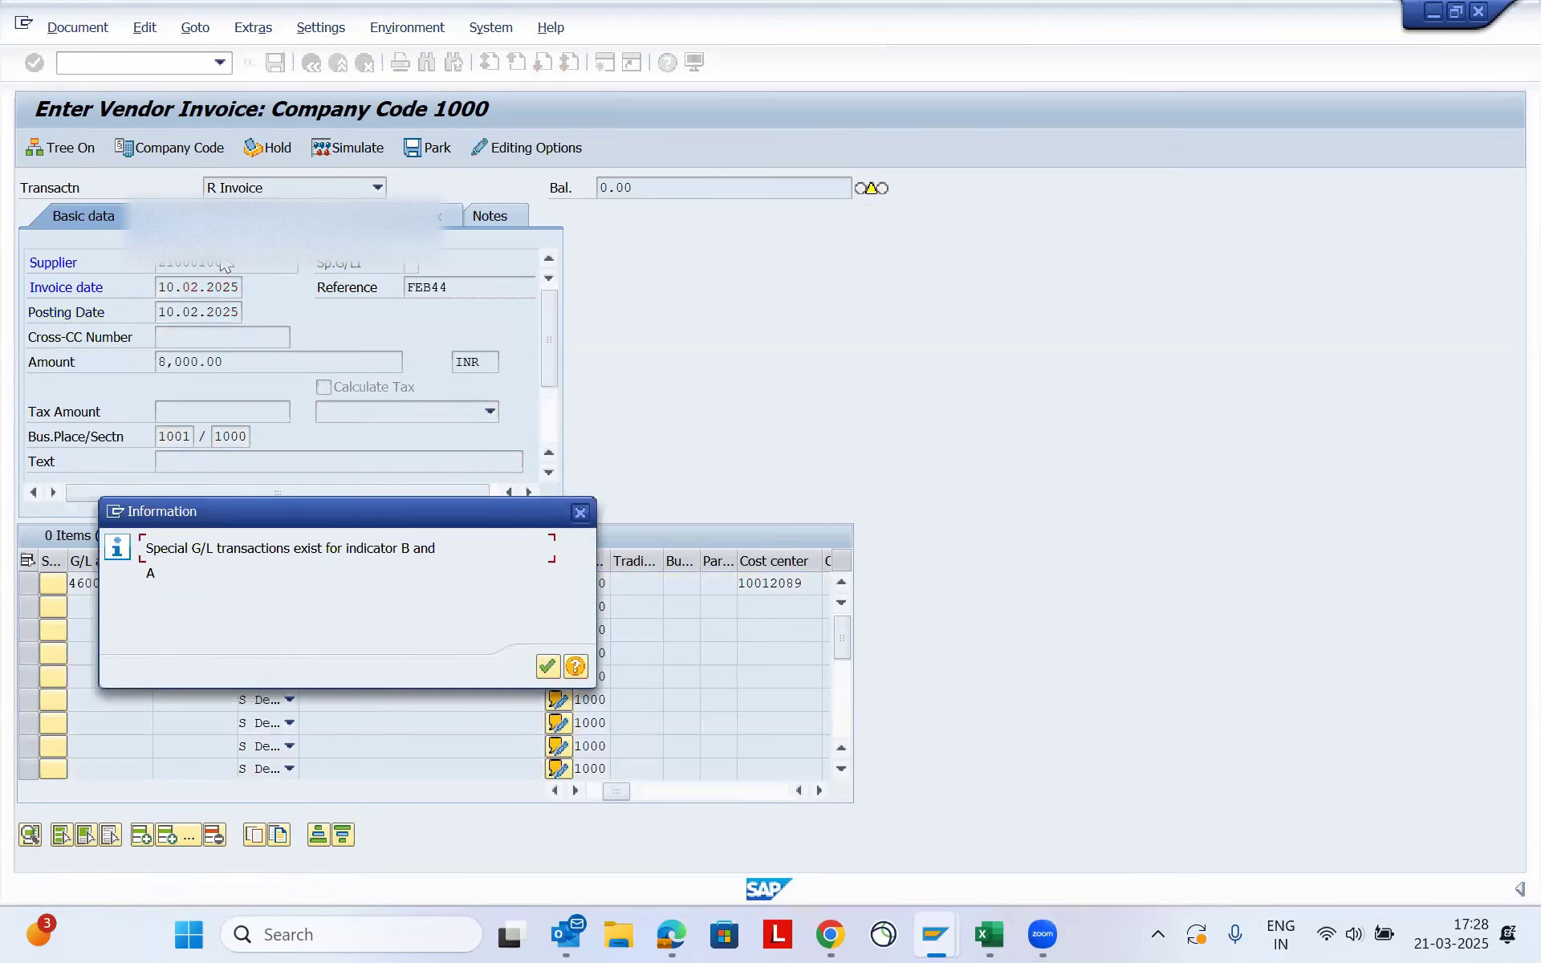
pyautogui.press('Return')
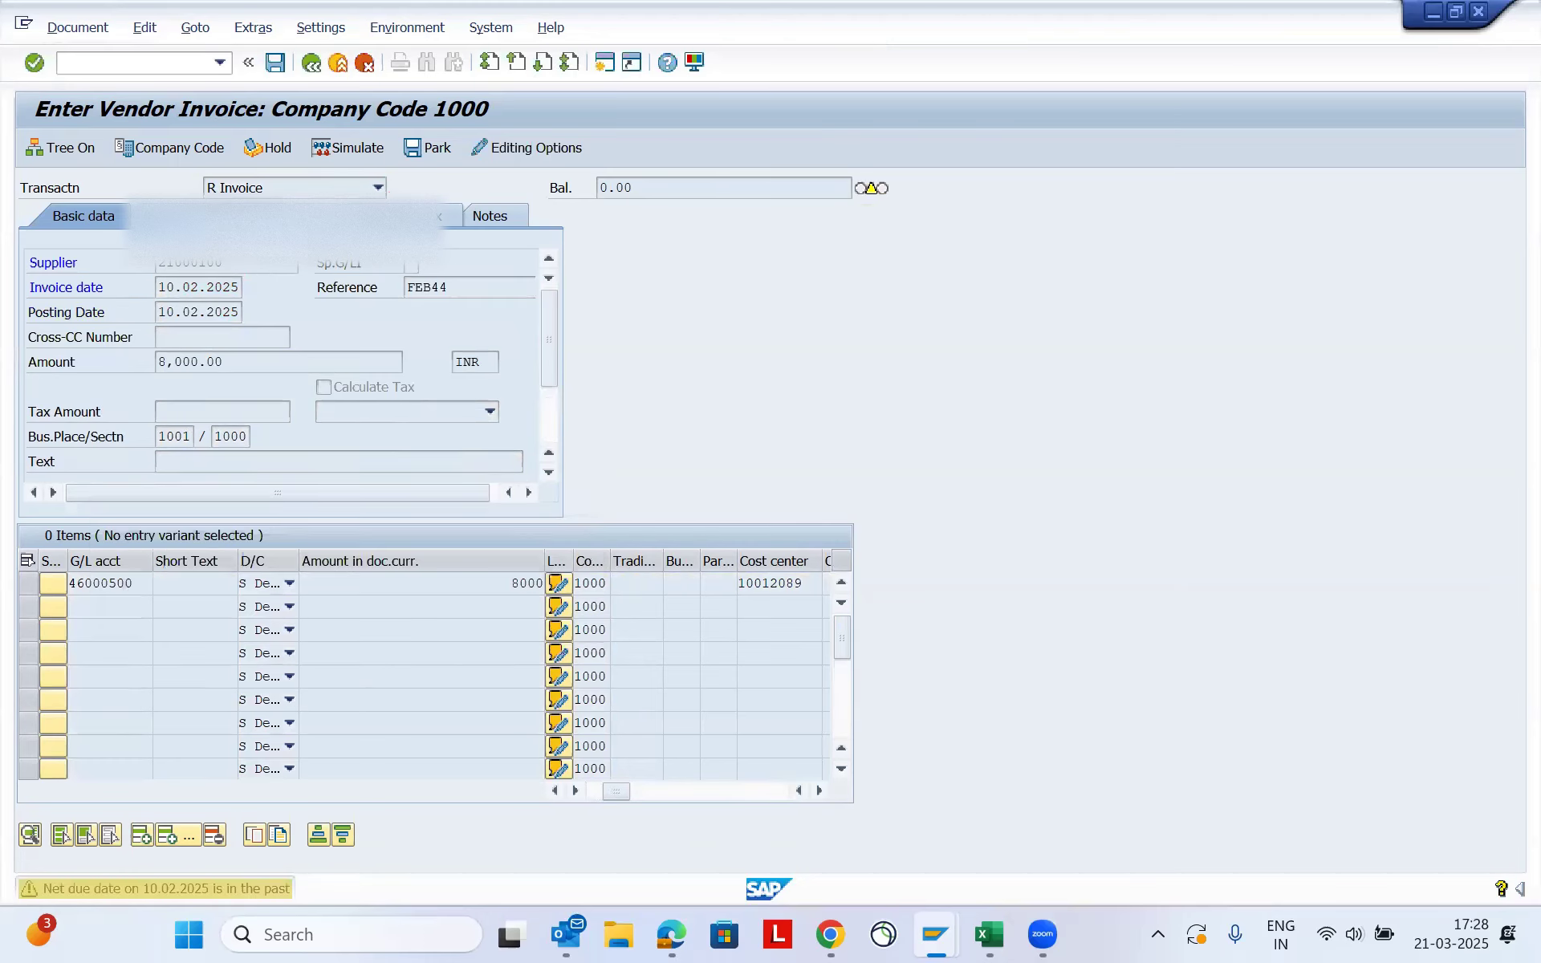
pyautogui.press('Return')
pyautogui.press('Return')
pyautogui.press('Return')
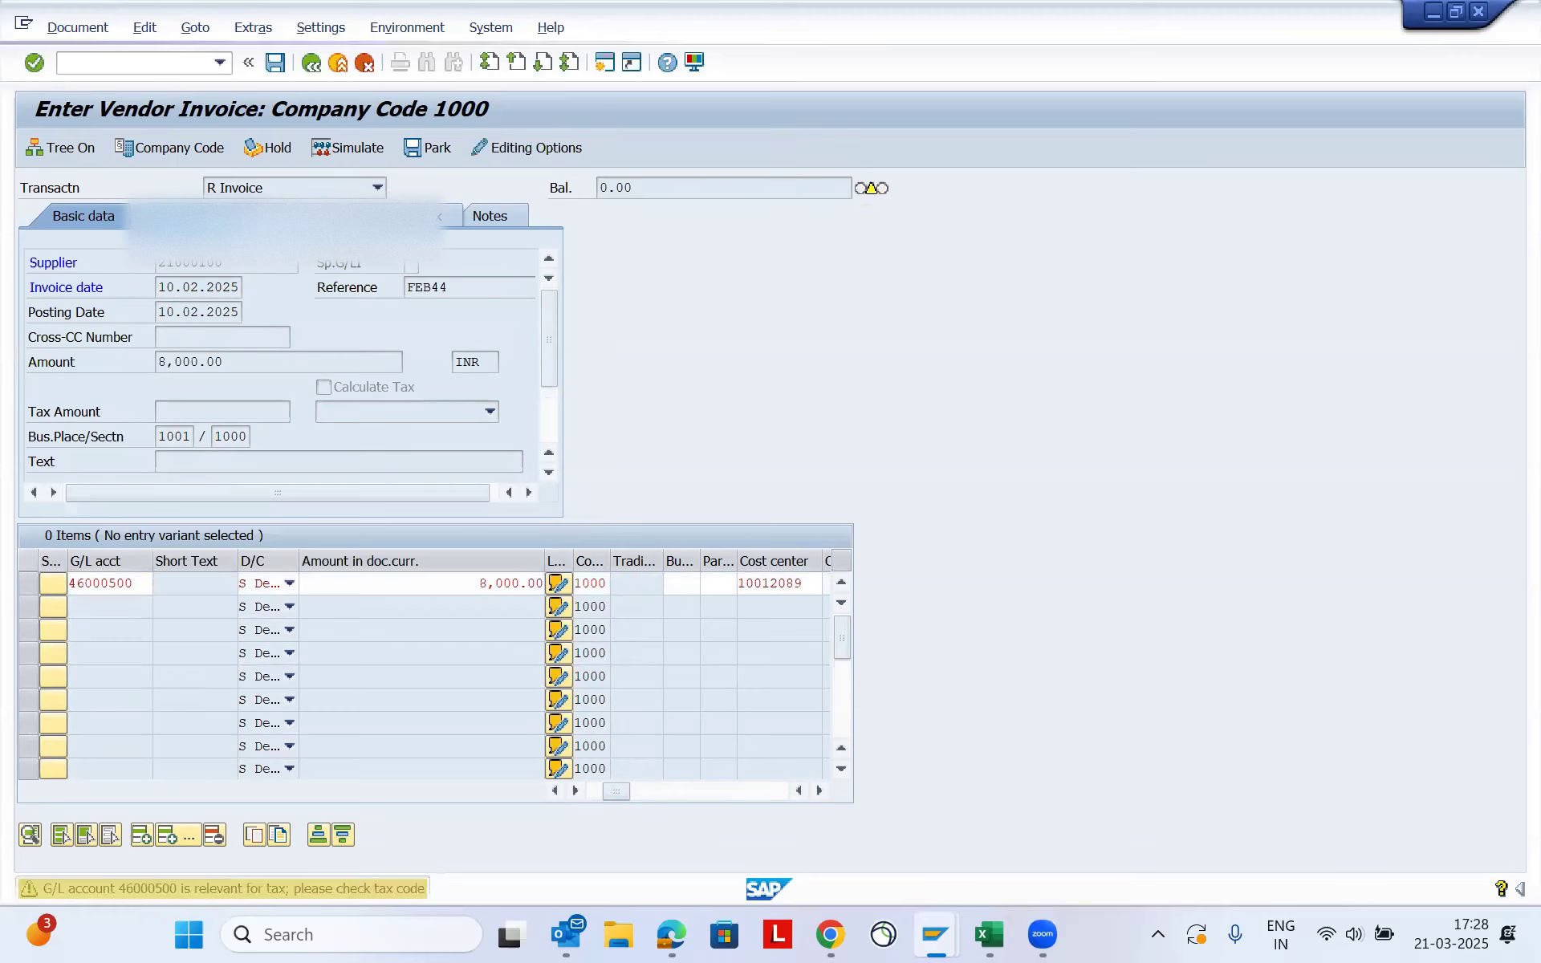
pyautogui.press('Return')
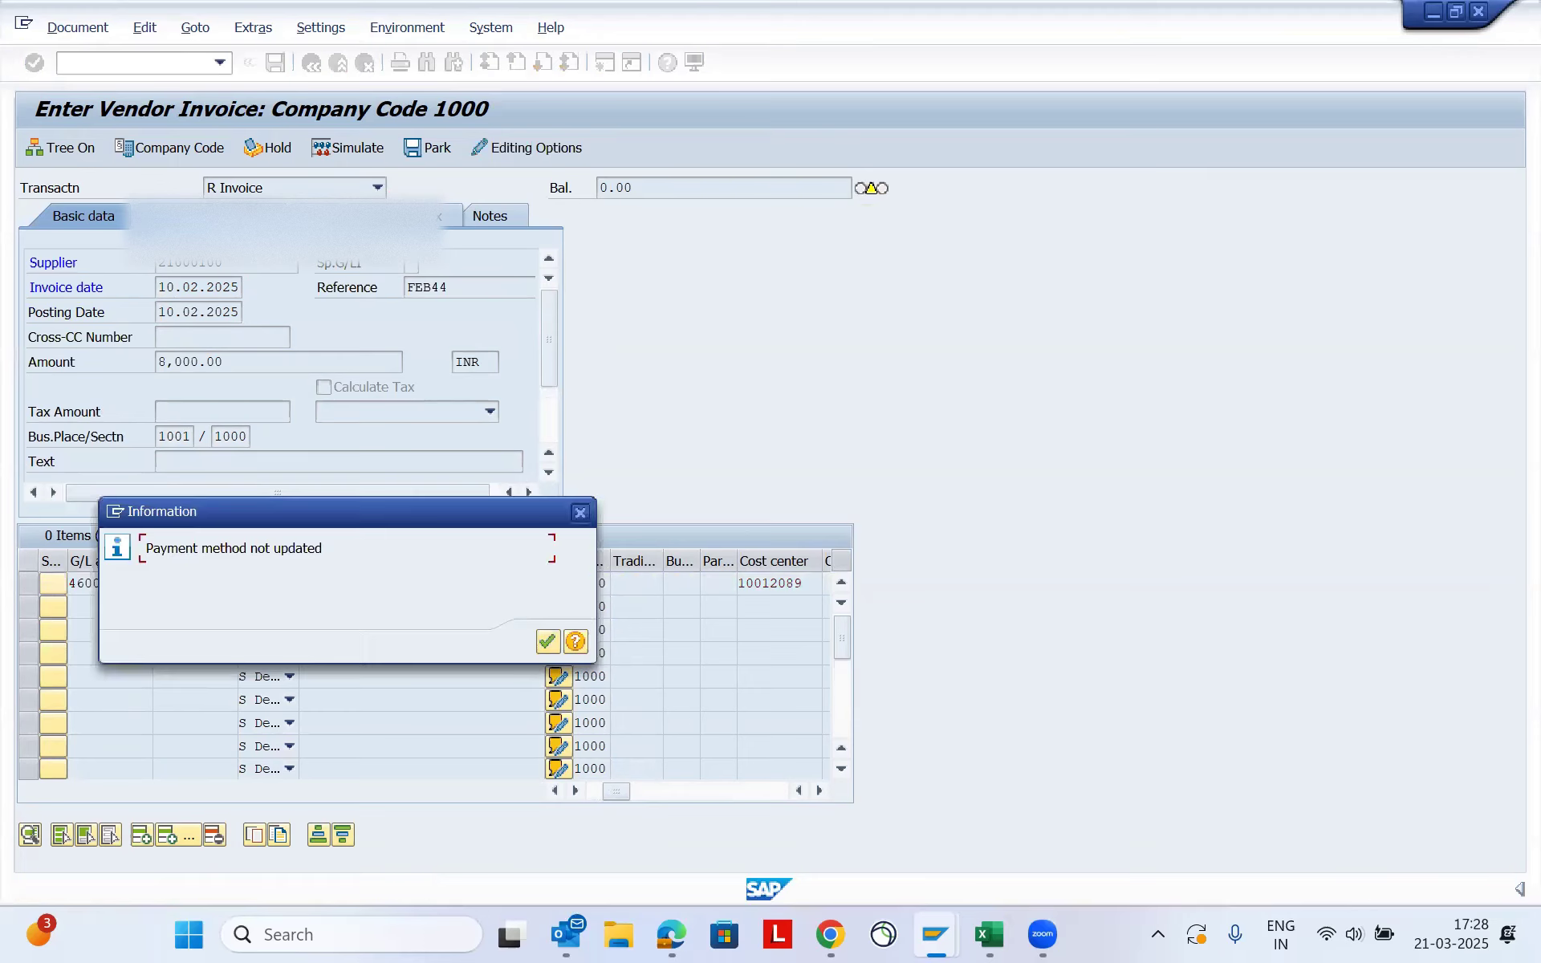
pyautogui.click(552, 641)
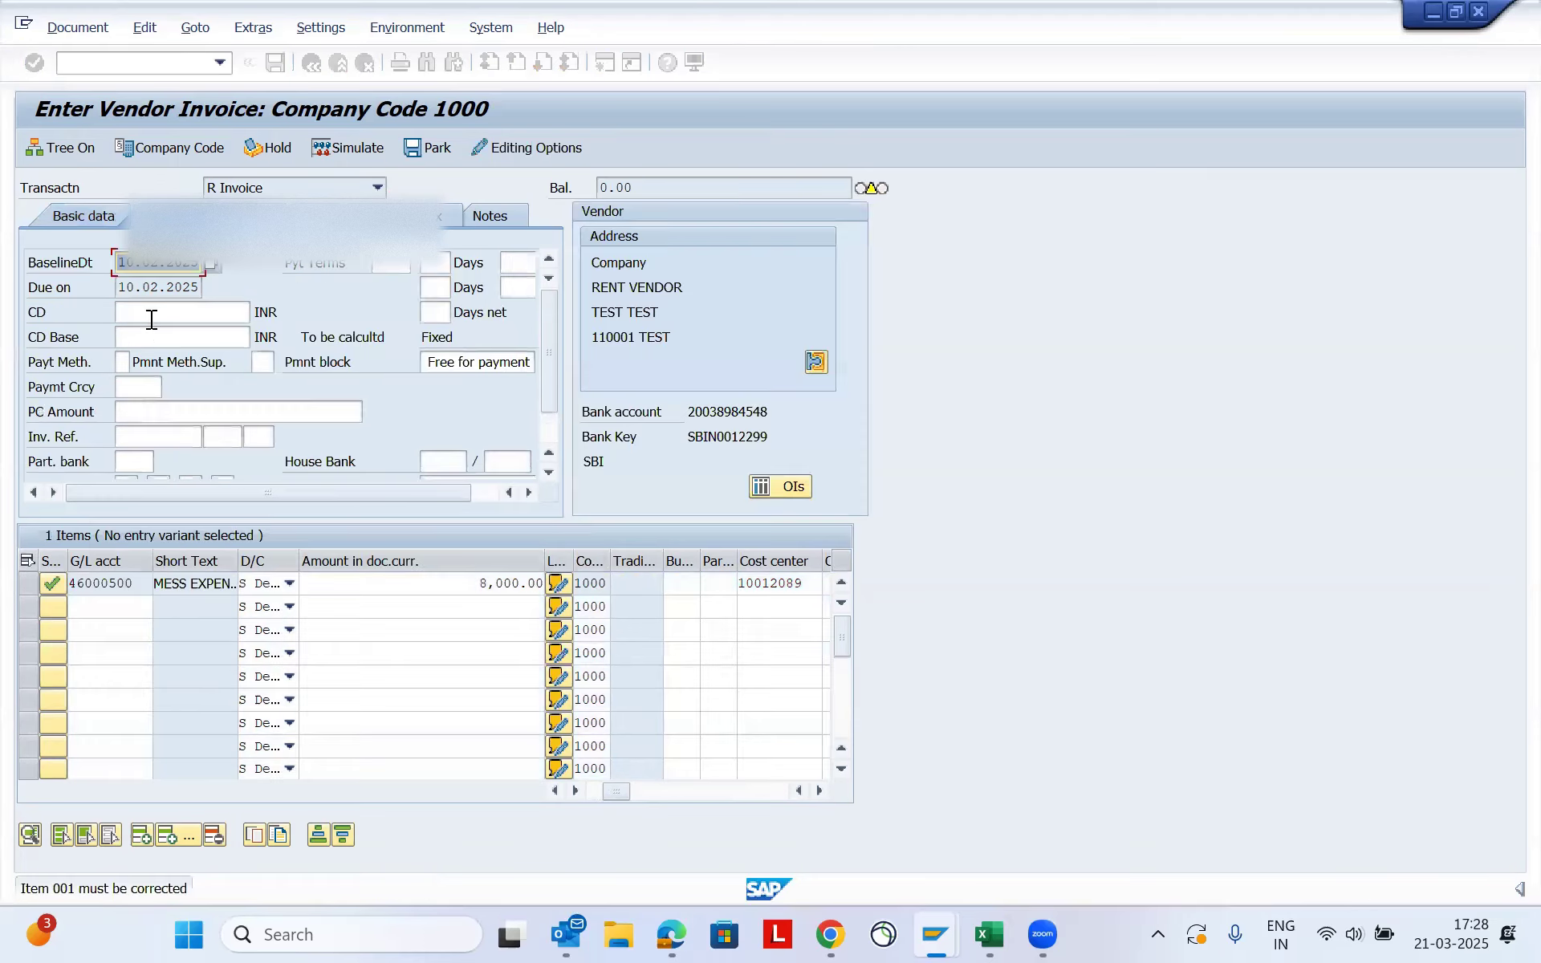
pyautogui.click(126, 356)
pyautogui.write('N')
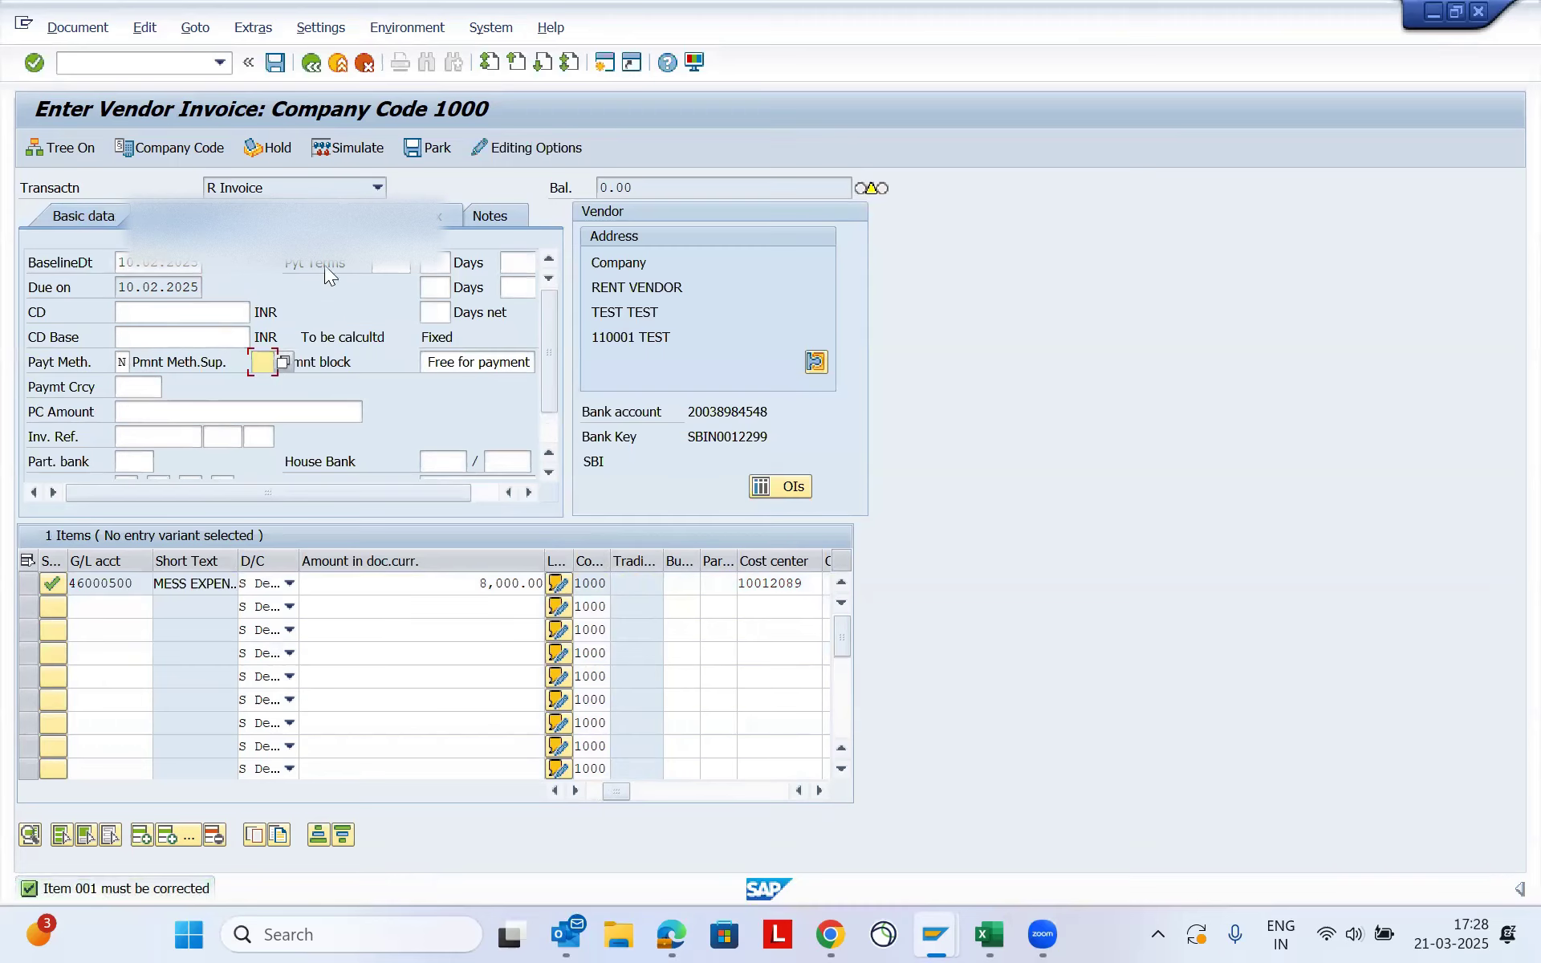
# - Clear the withholding tax code of the 194IB rent type, leaving 194J with code F1
pyautogui.click(410, 212)
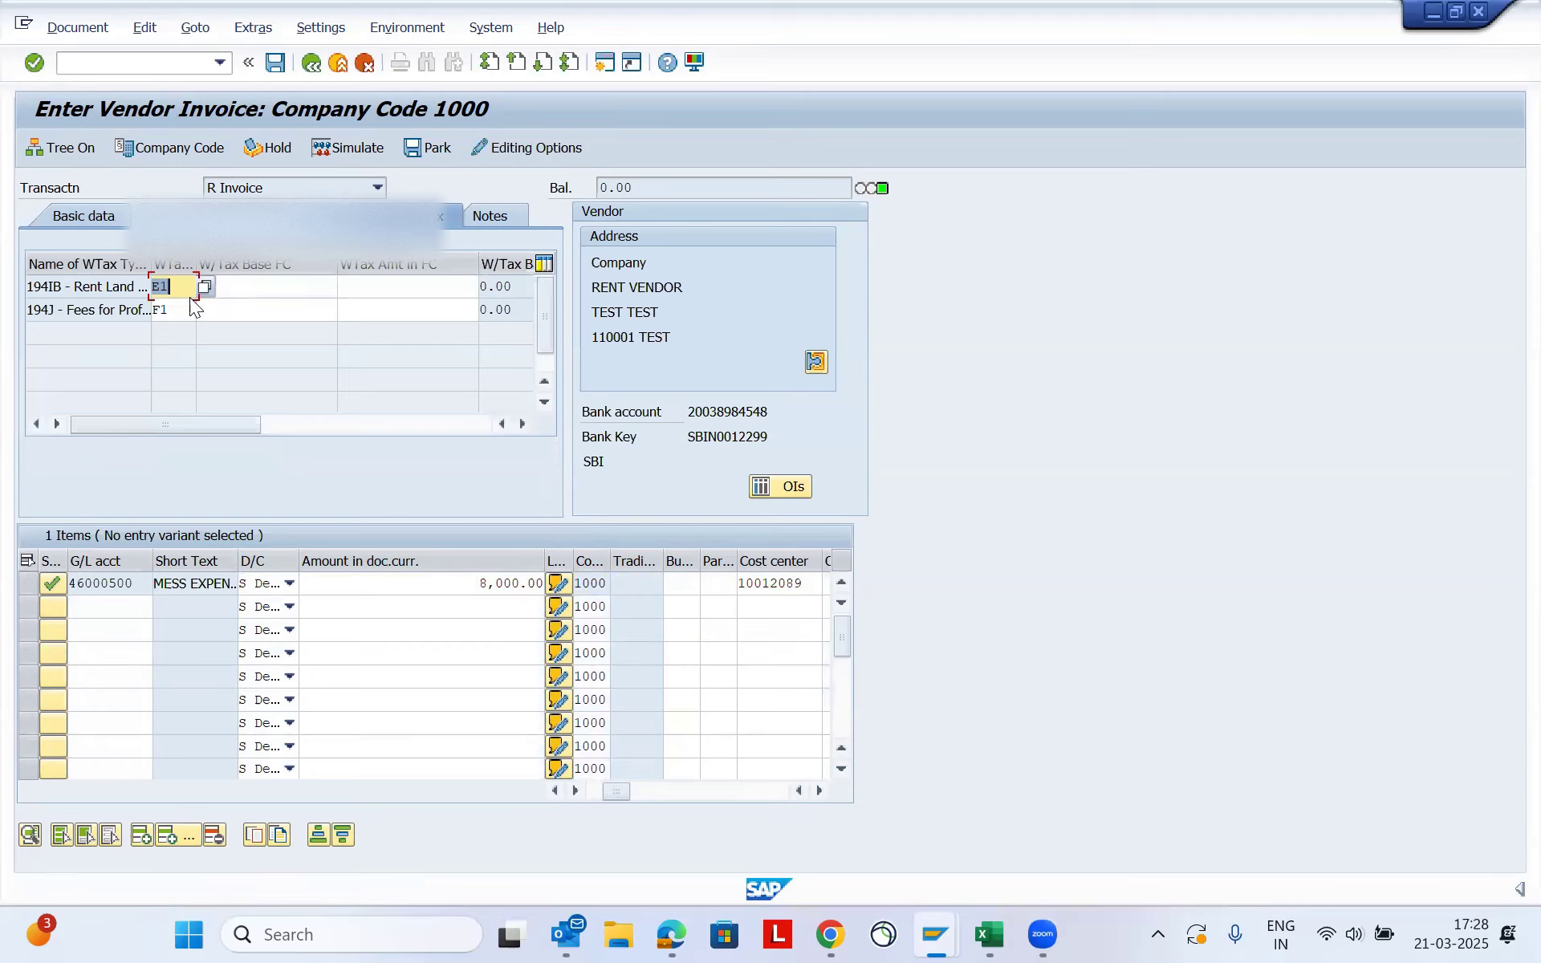
pyautogui.press('Delete')
pyautogui.click(112, 647)
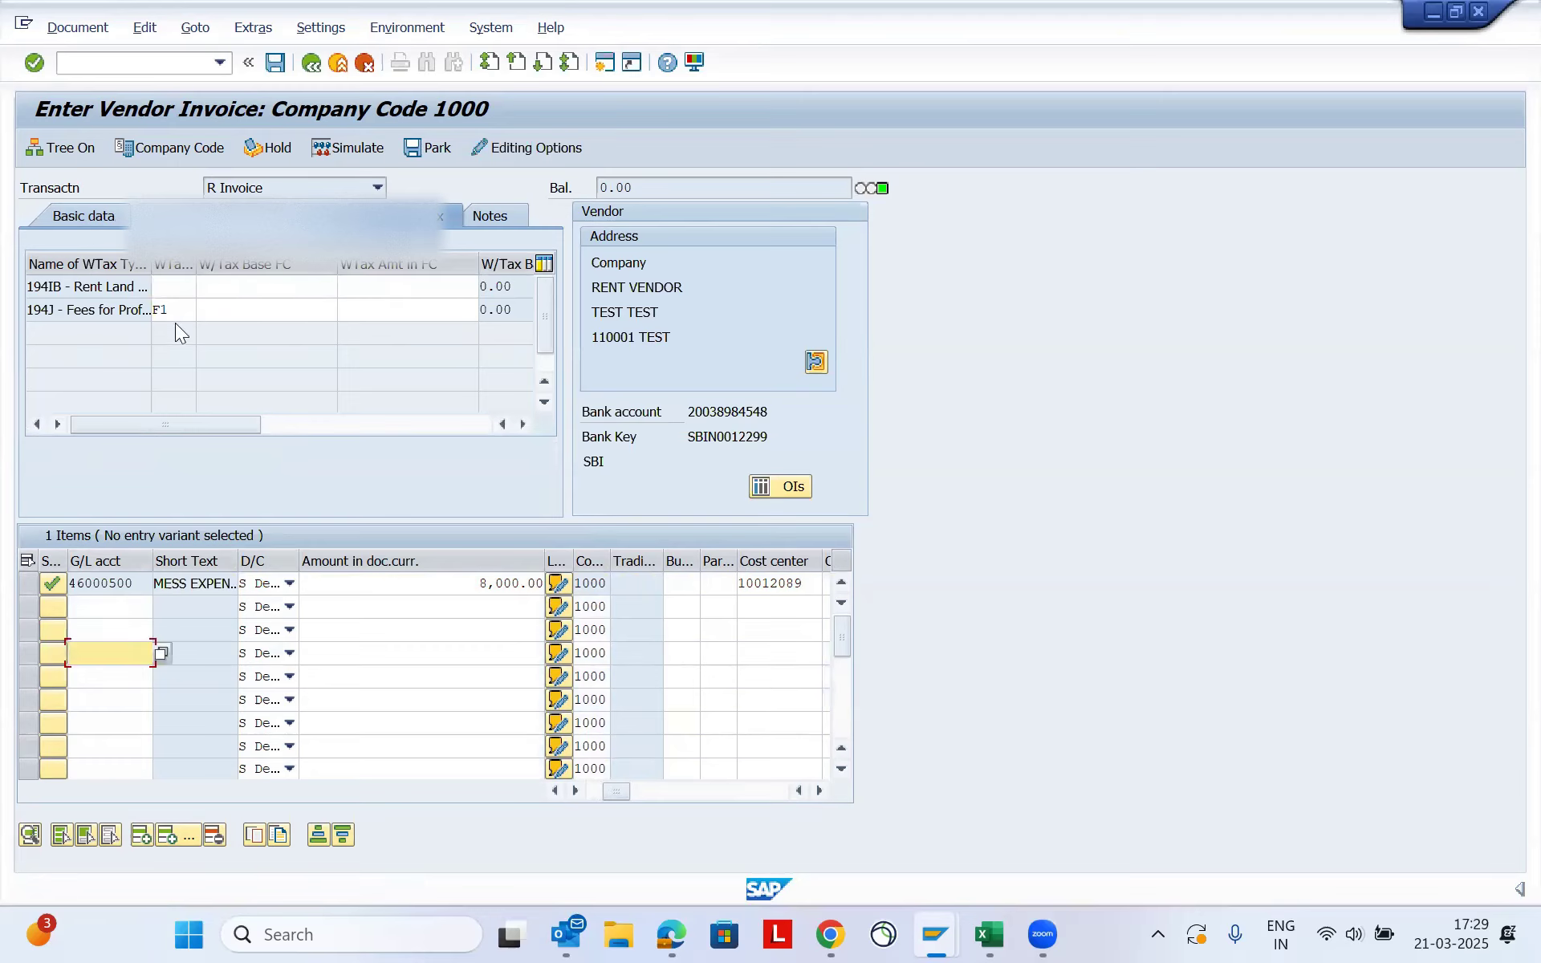
pyautogui.moveTo(58, 305); pyautogui.dragTo(13, 314)
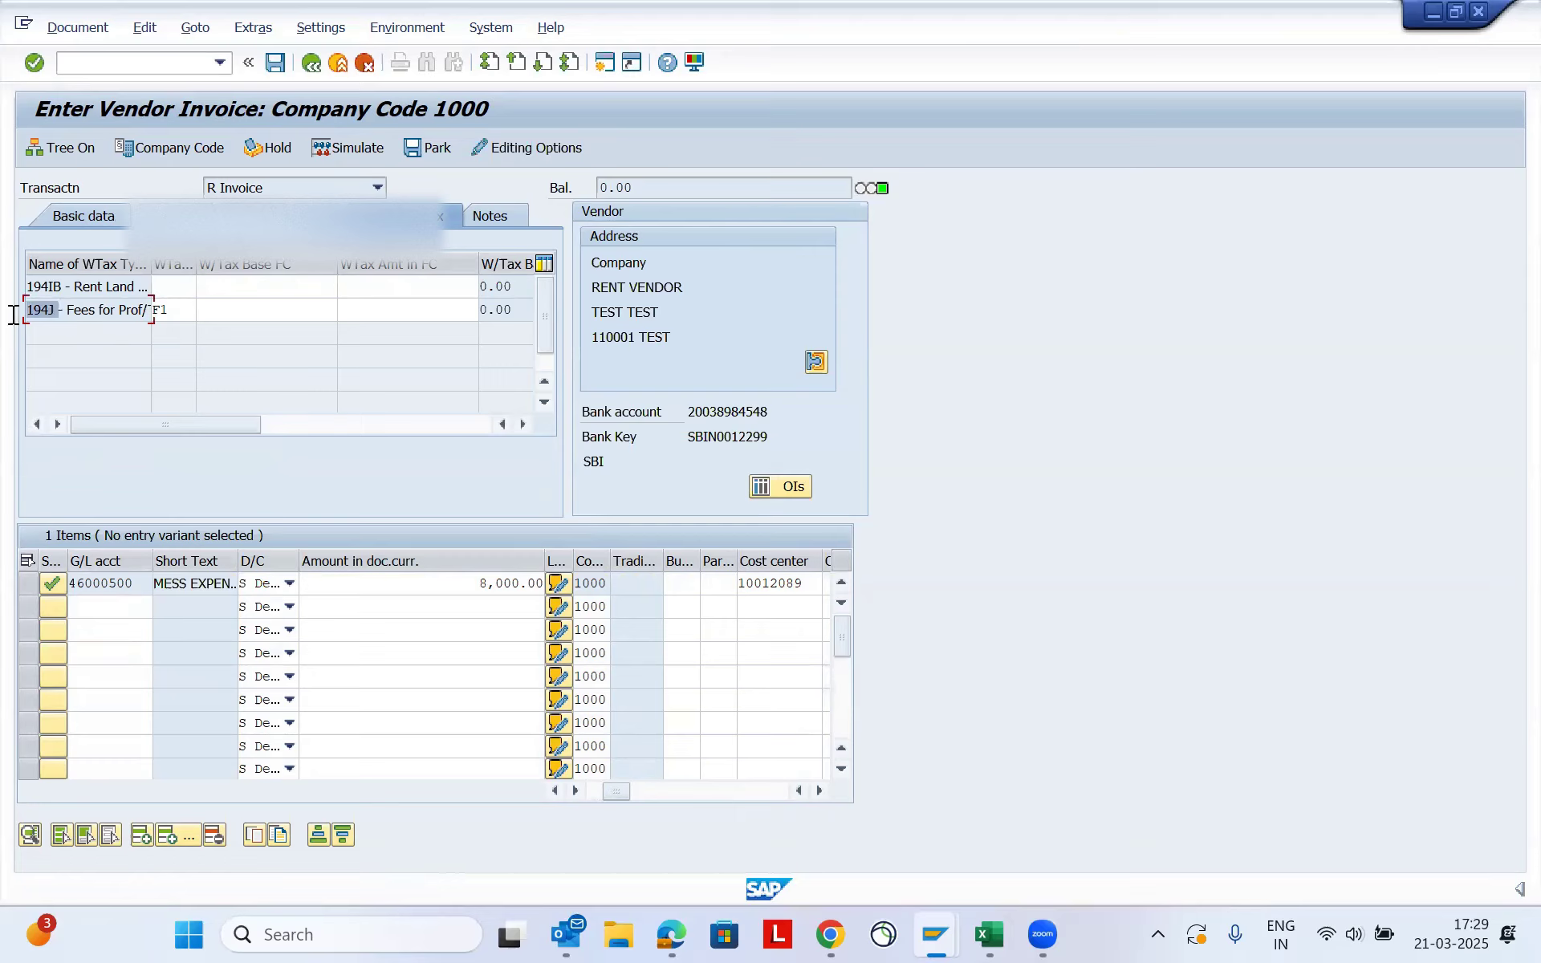
pyautogui.click(119, 611)
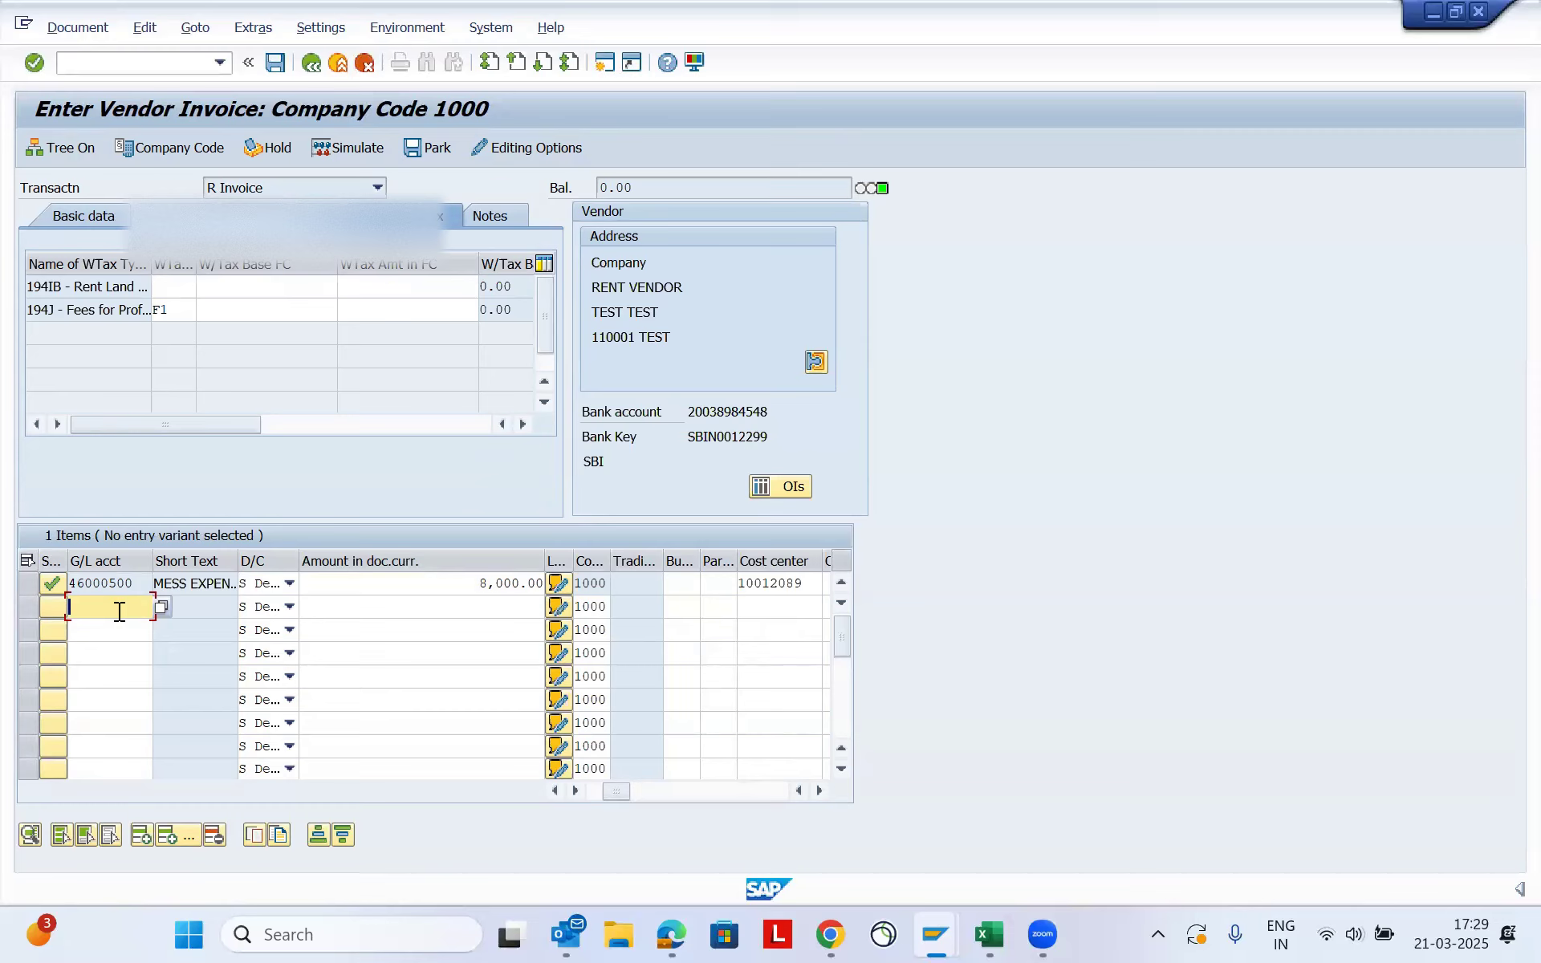
# - Simulate the 8,000 INR invoice, accept the tax code notice, and post the document
pyautogui.click(74, 30)
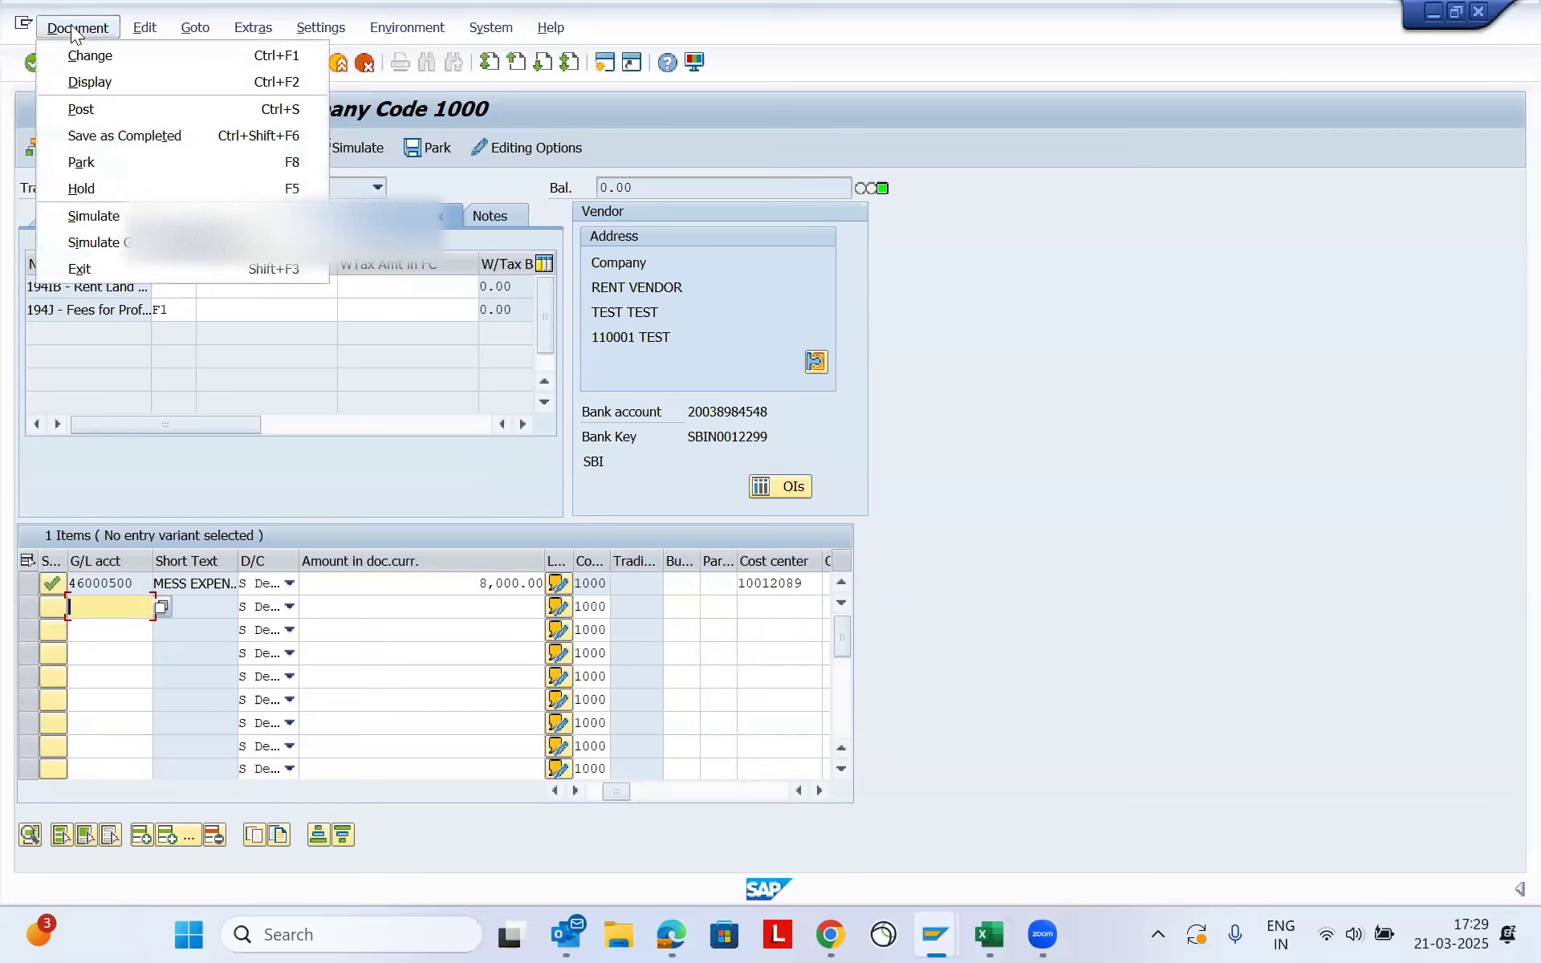
pyautogui.click(128, 218)
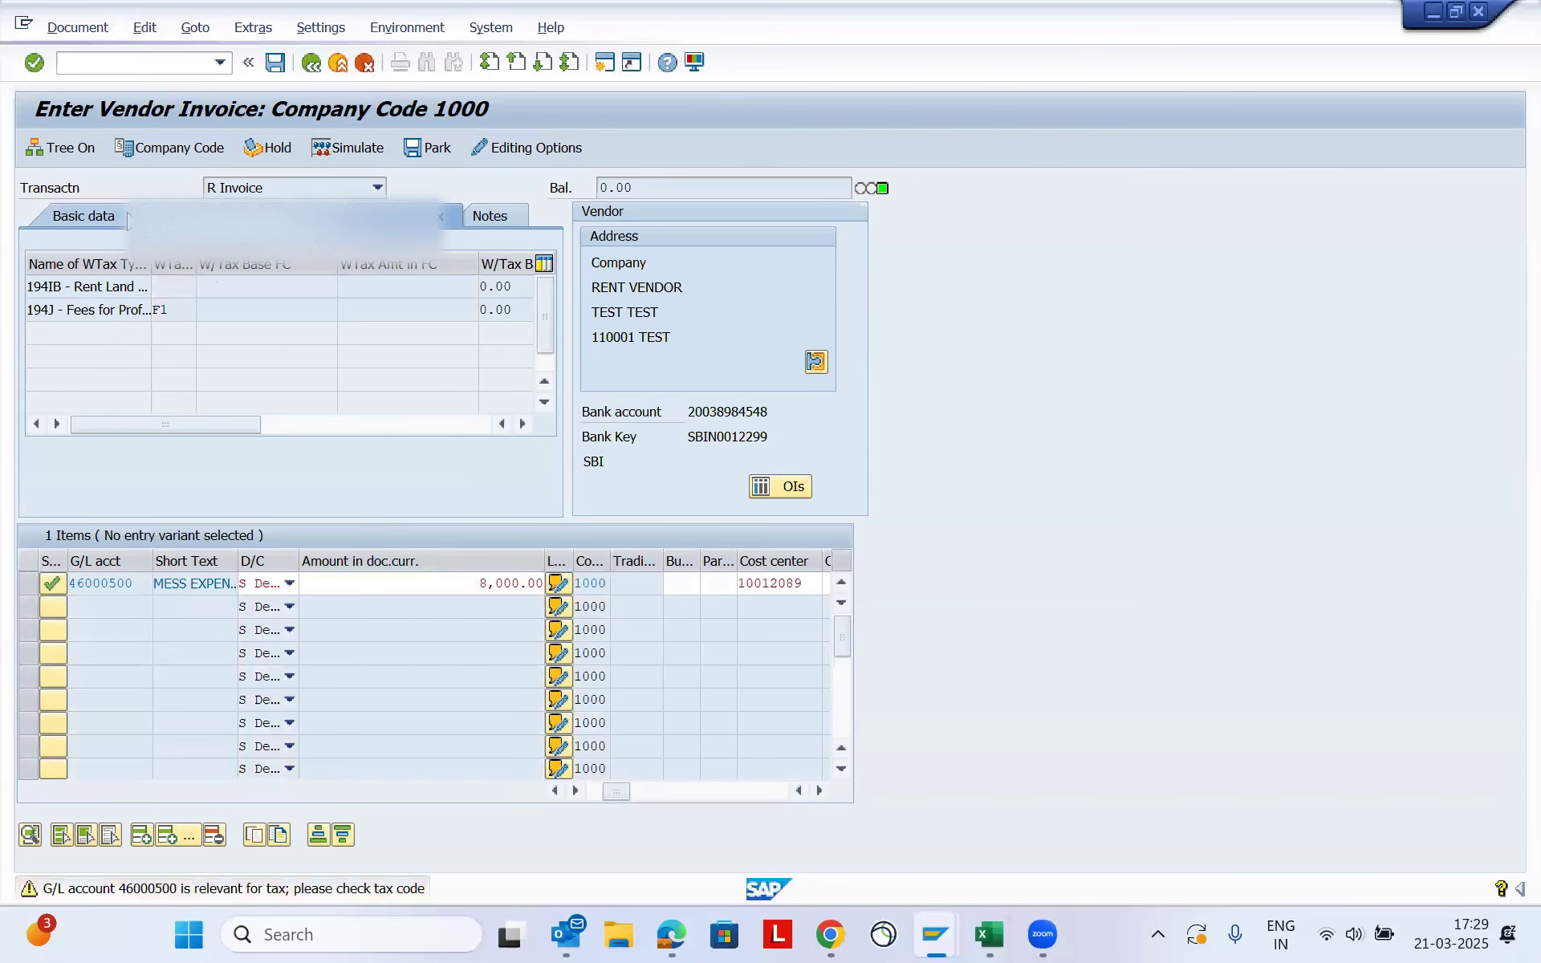
pyautogui.press('Return')
pyautogui.click(709, 420)
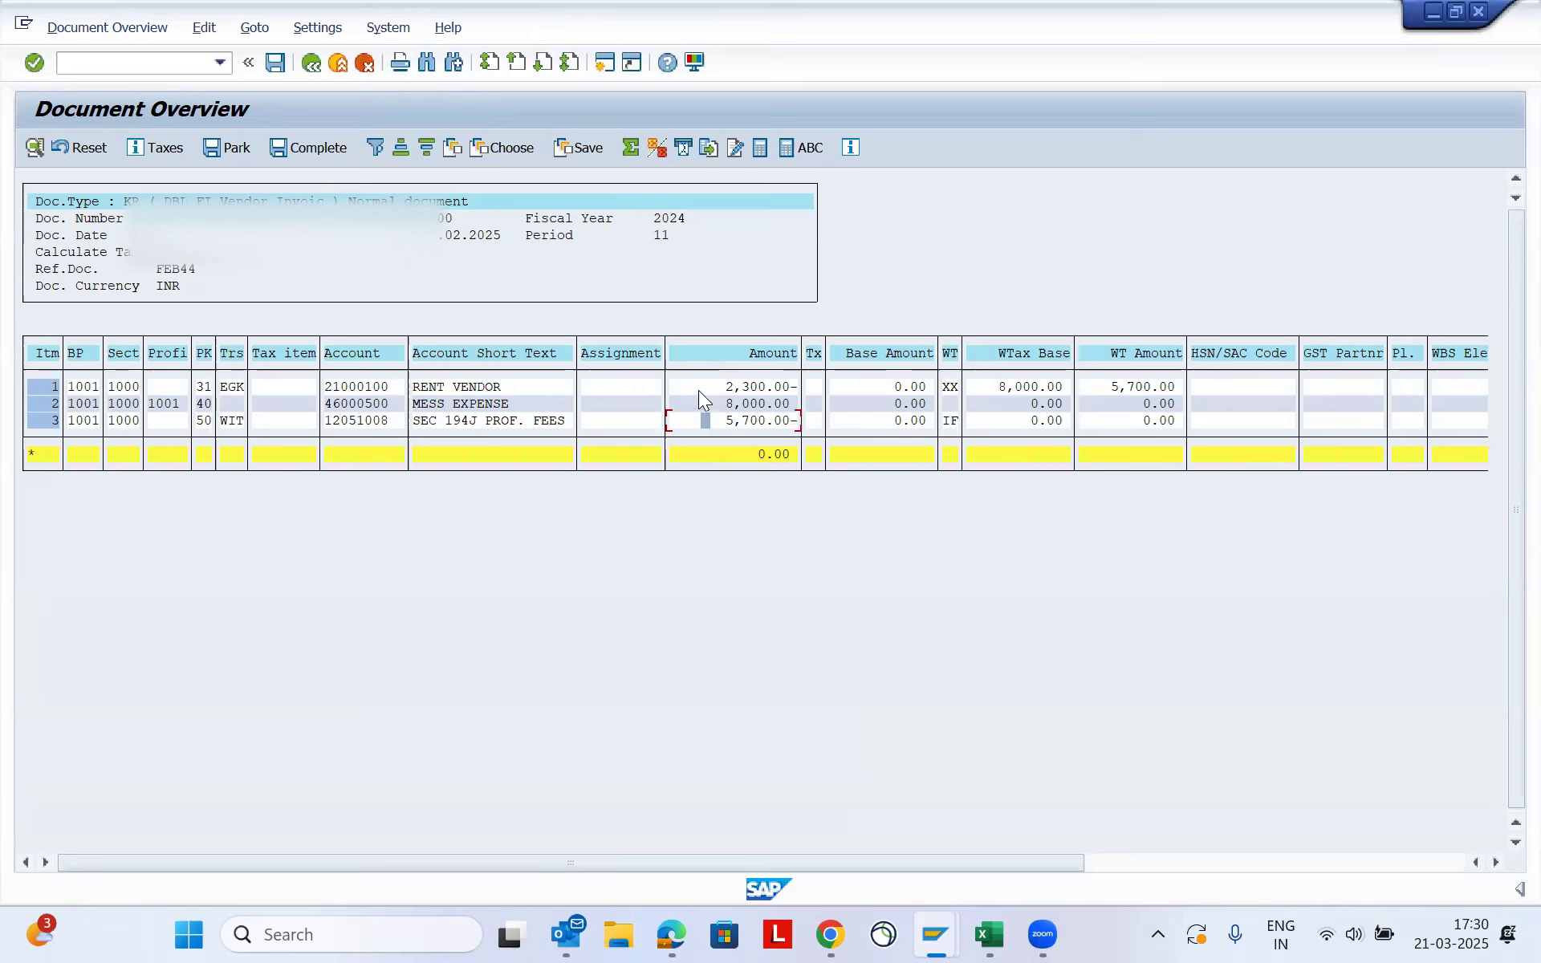
pyautogui.click(279, 62)
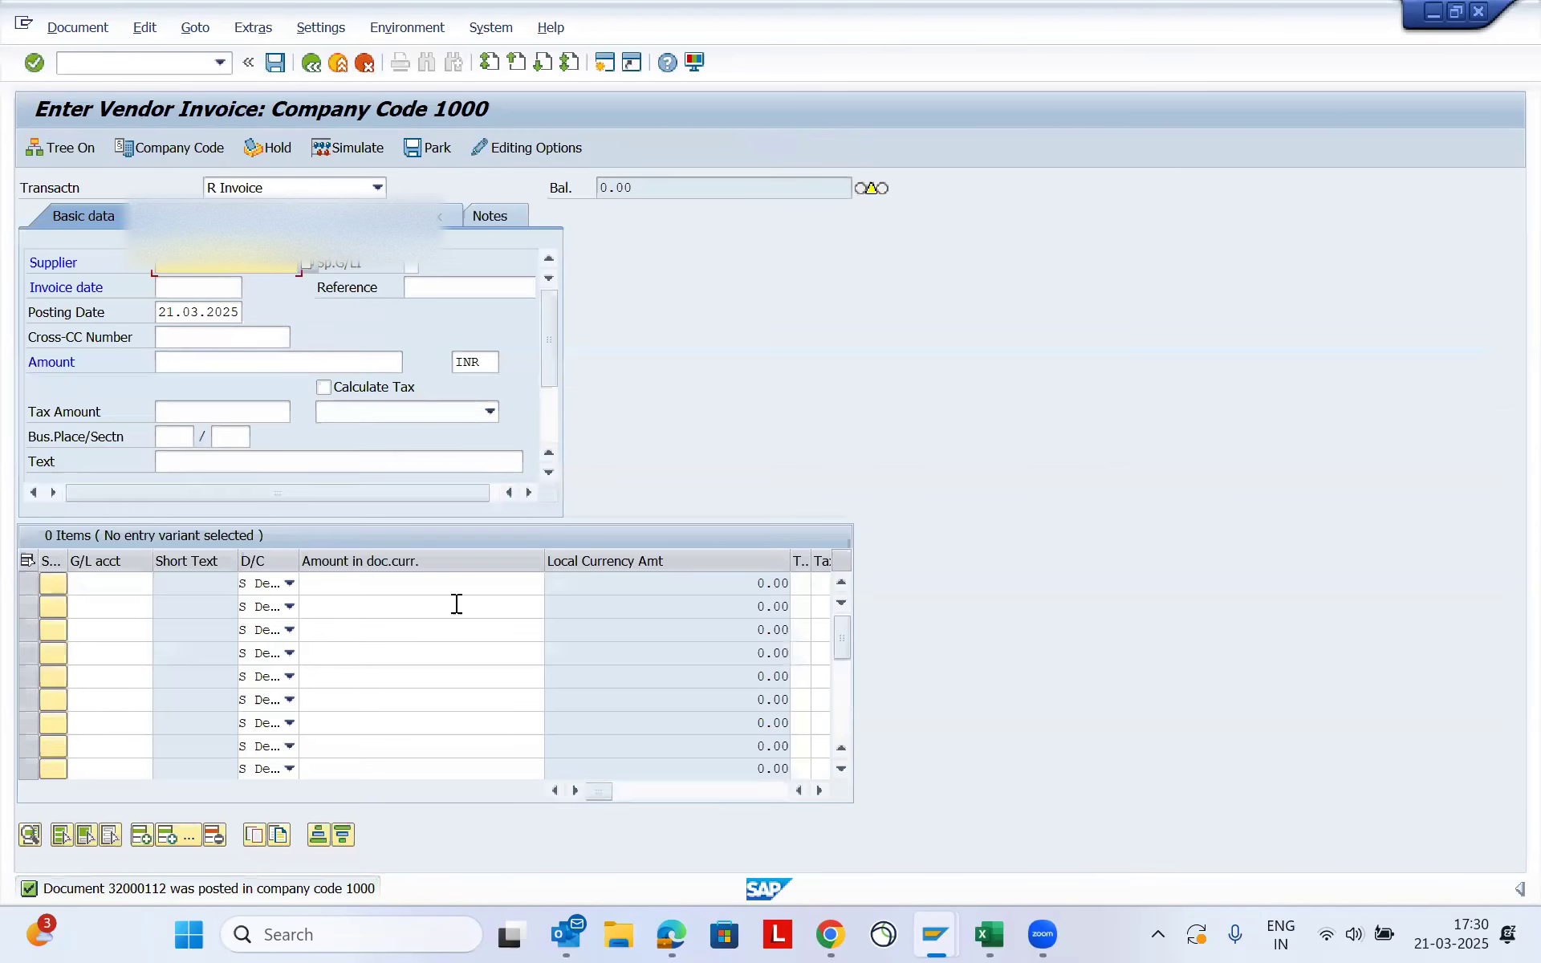
pyautogui.click(431, 597)
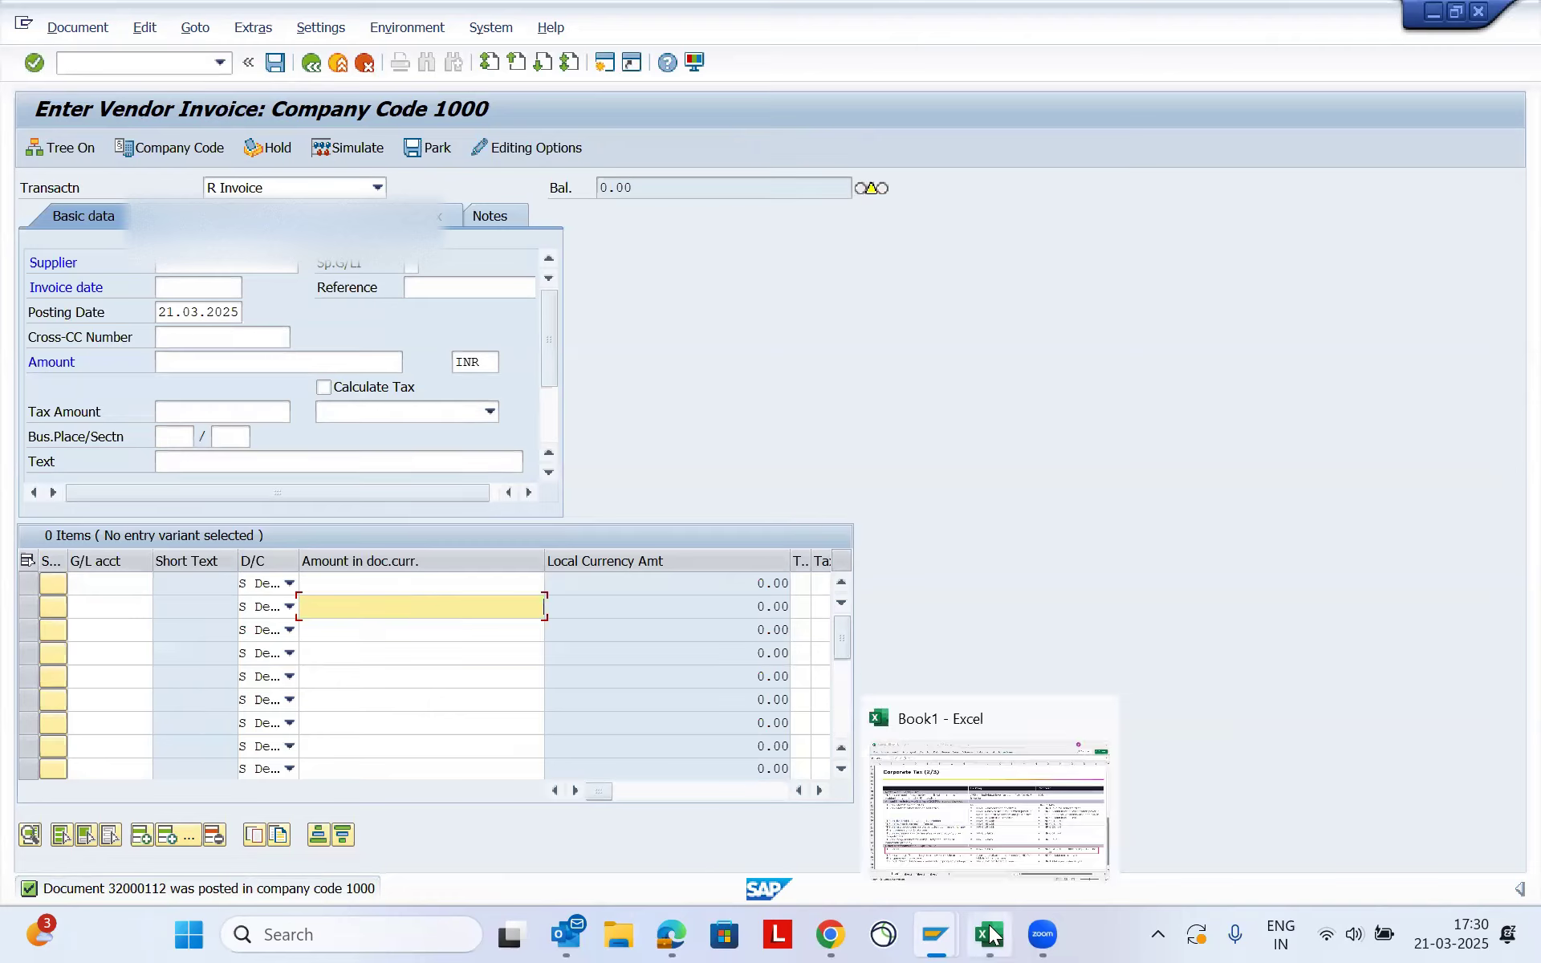
# - Switch to the Excel workbook, review the TDS on rent thresholds in the Corporate Tax table, and return to SAP
pyautogui.hotkey('alt', 'Tab')
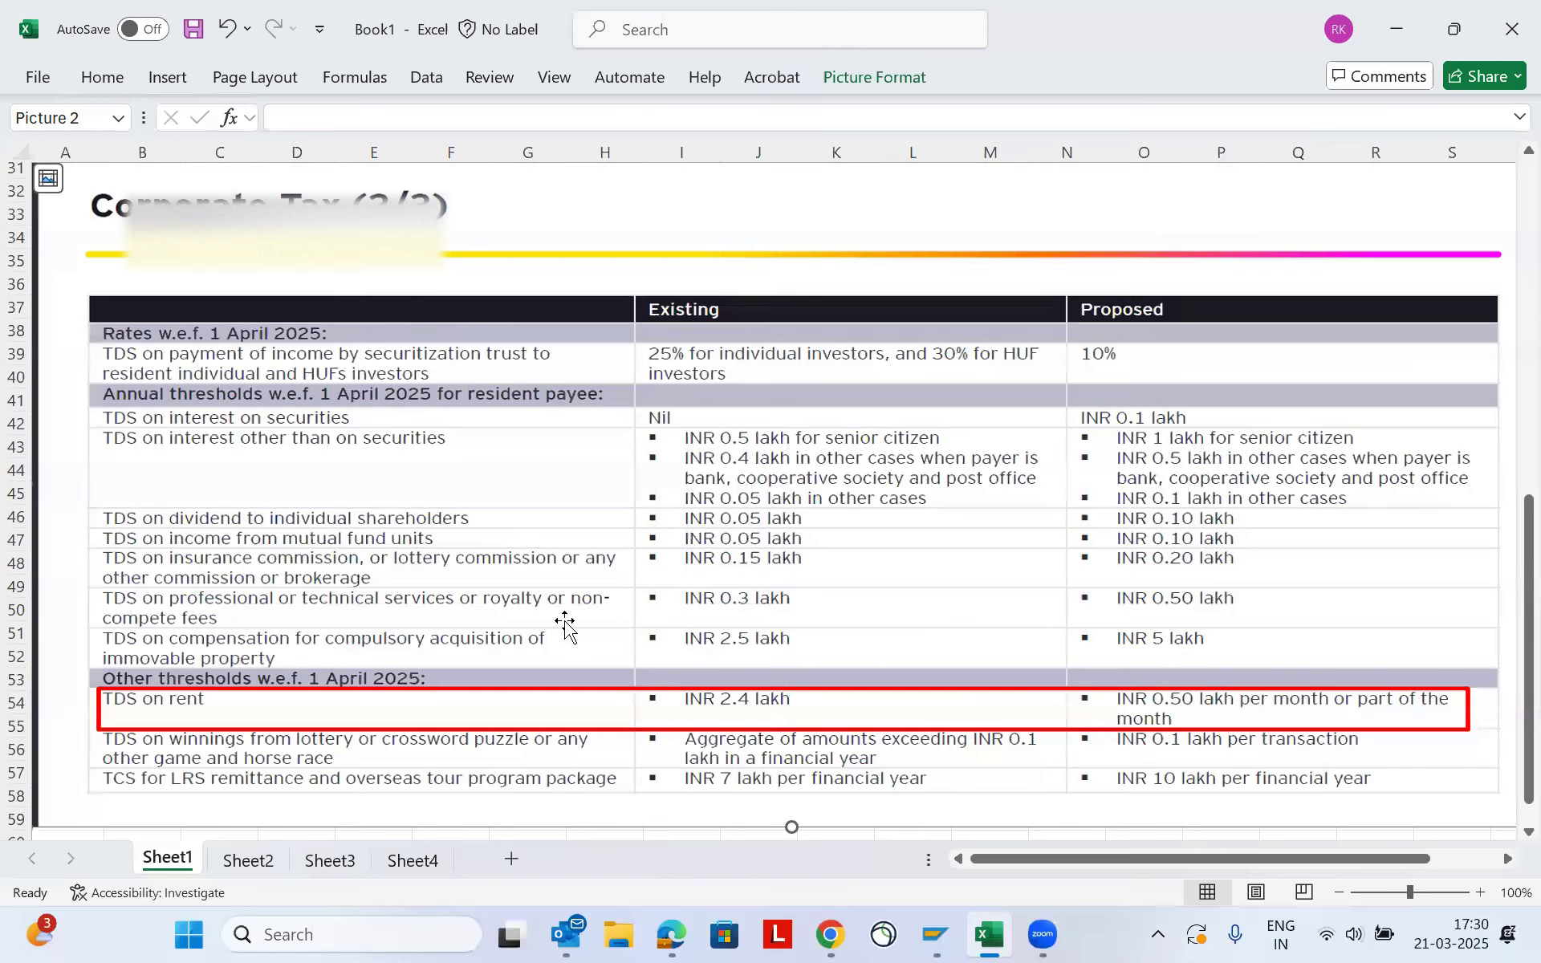
pyautogui.scroll(-1, 492, 605)
pyautogui.scroll(1, 490, 608)
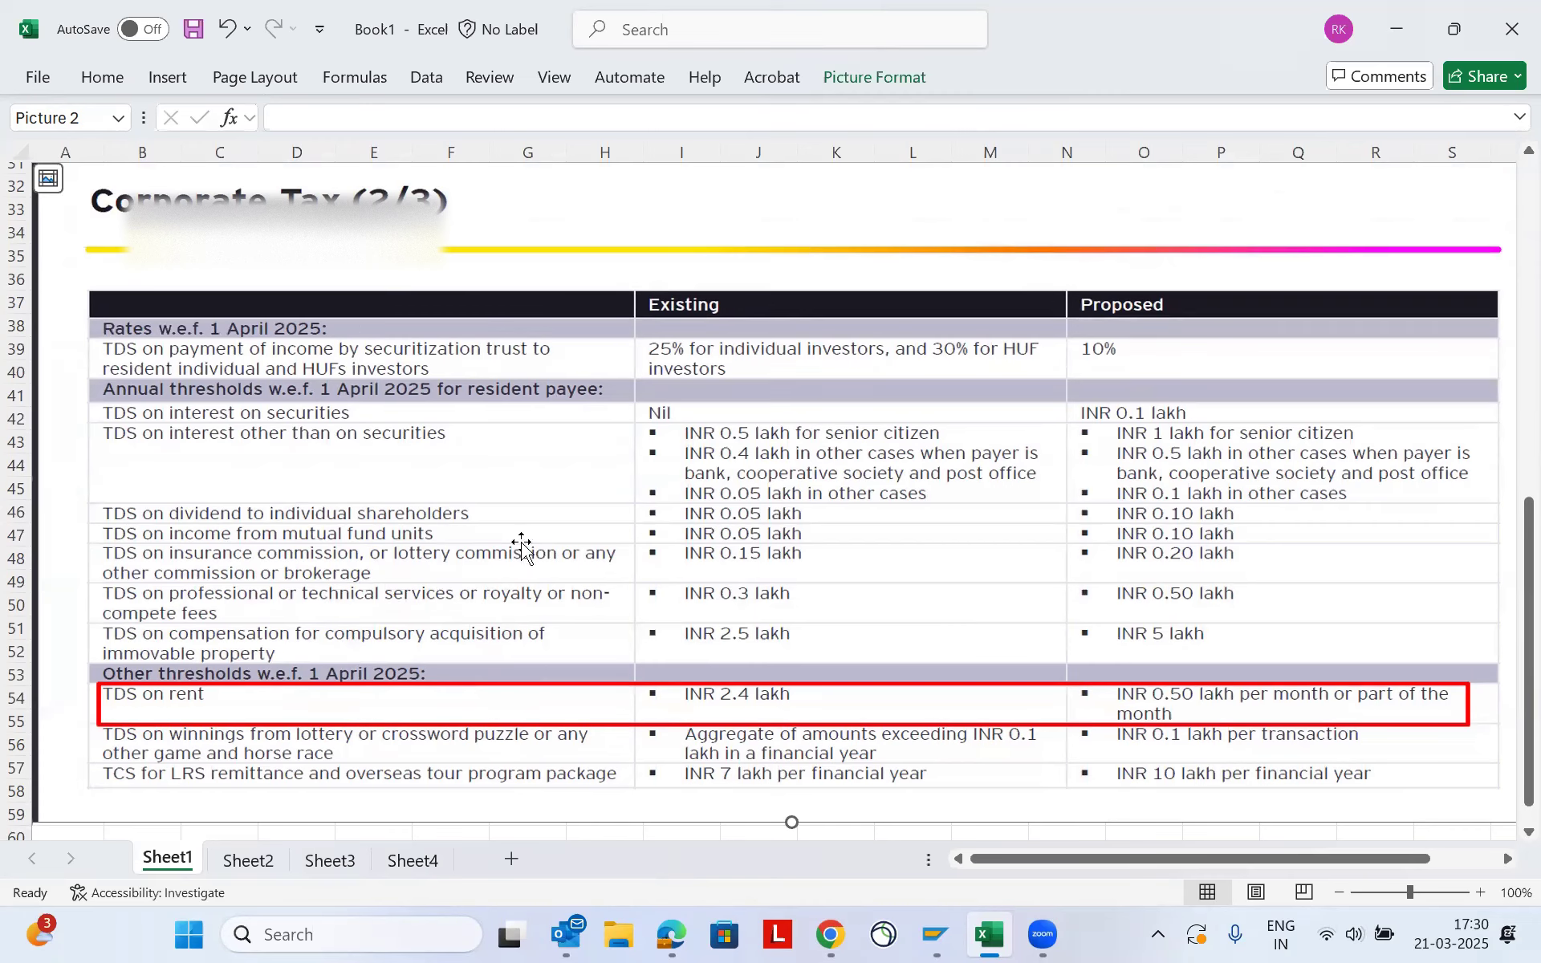
pyautogui.scroll(1, 536, 535)
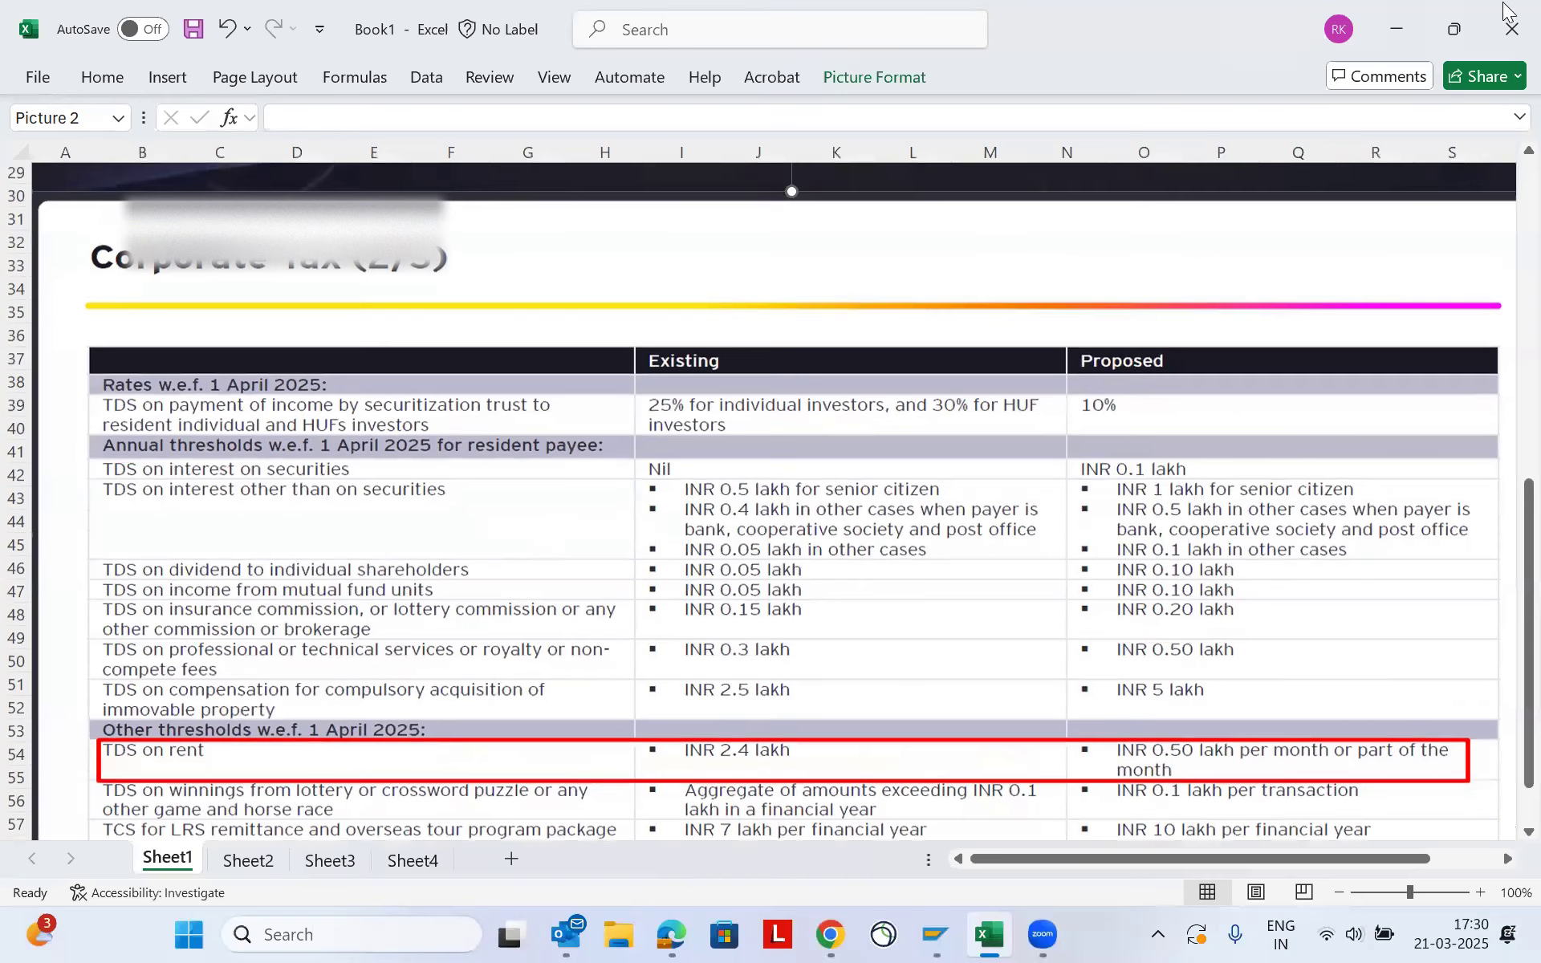
pyautogui.click(1397, 38)
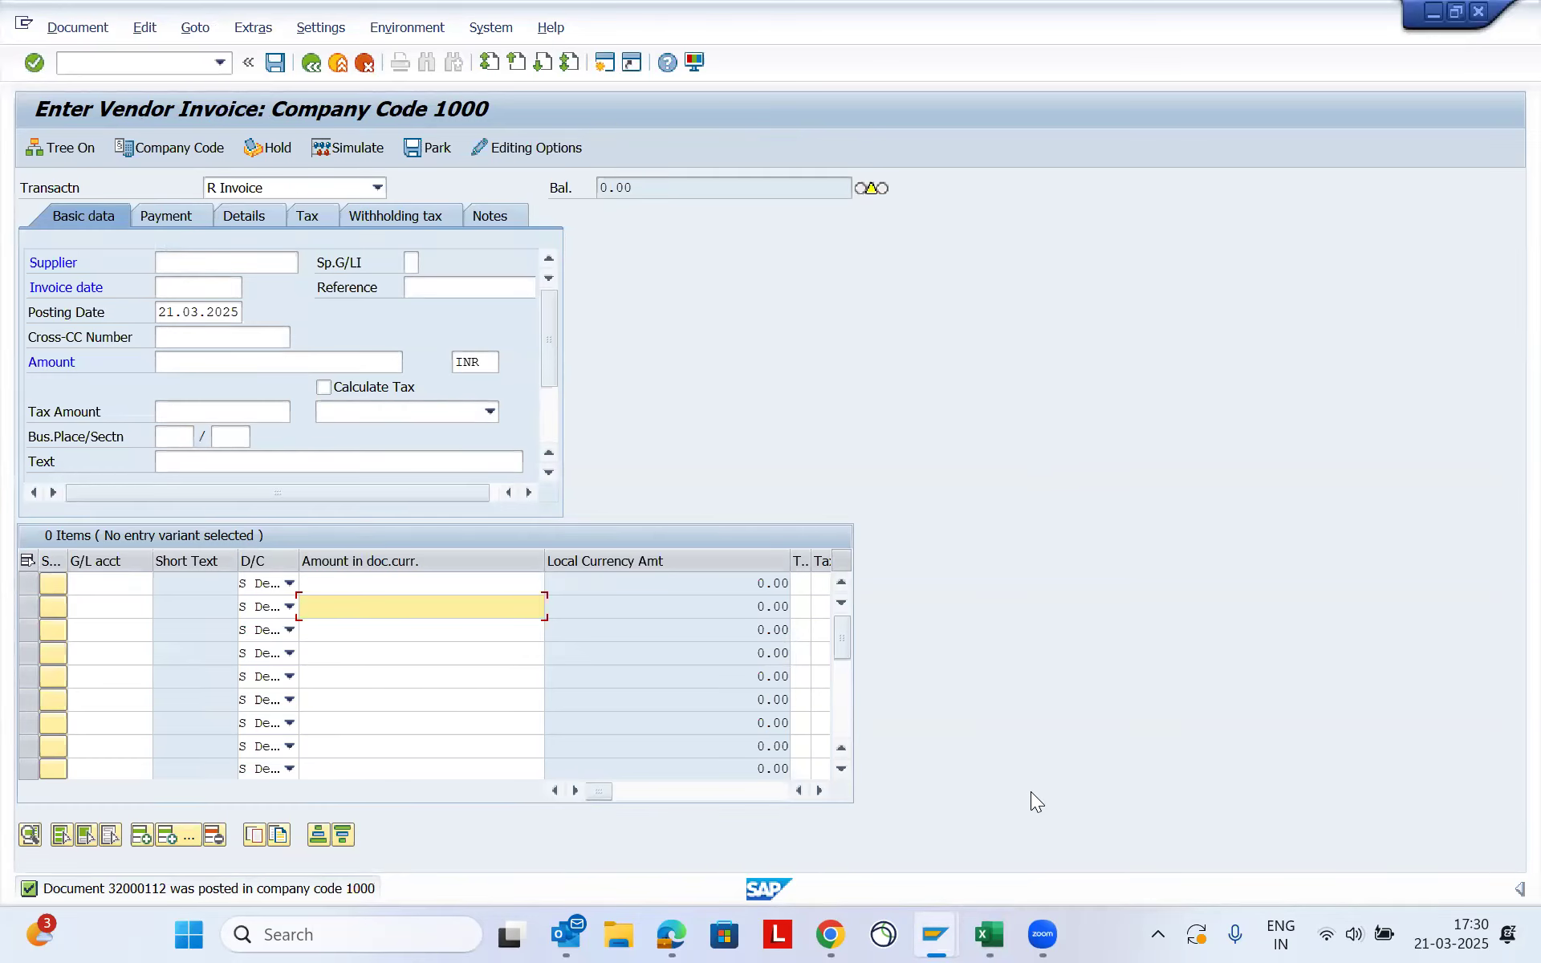
# - Switch to the Display IMG session and trace the path through Withholding Tax and Extended Withholding Tax to Calculation, collapsing and re-expanding that node
pyautogui.moveTo(941, 926)
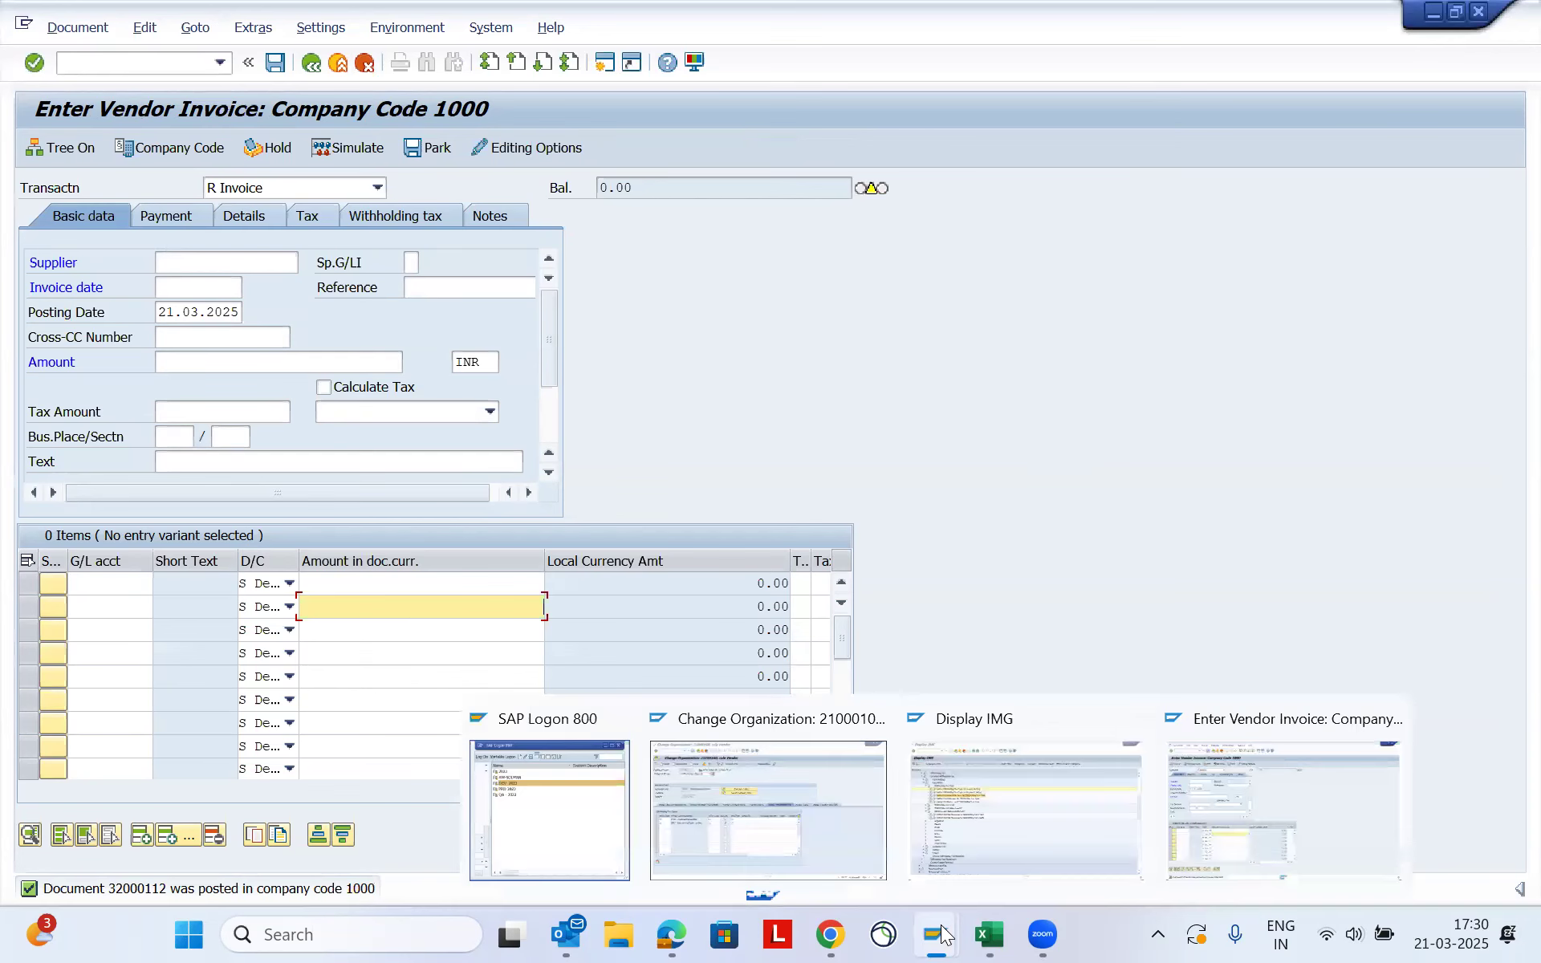
pyautogui.click(984, 825)
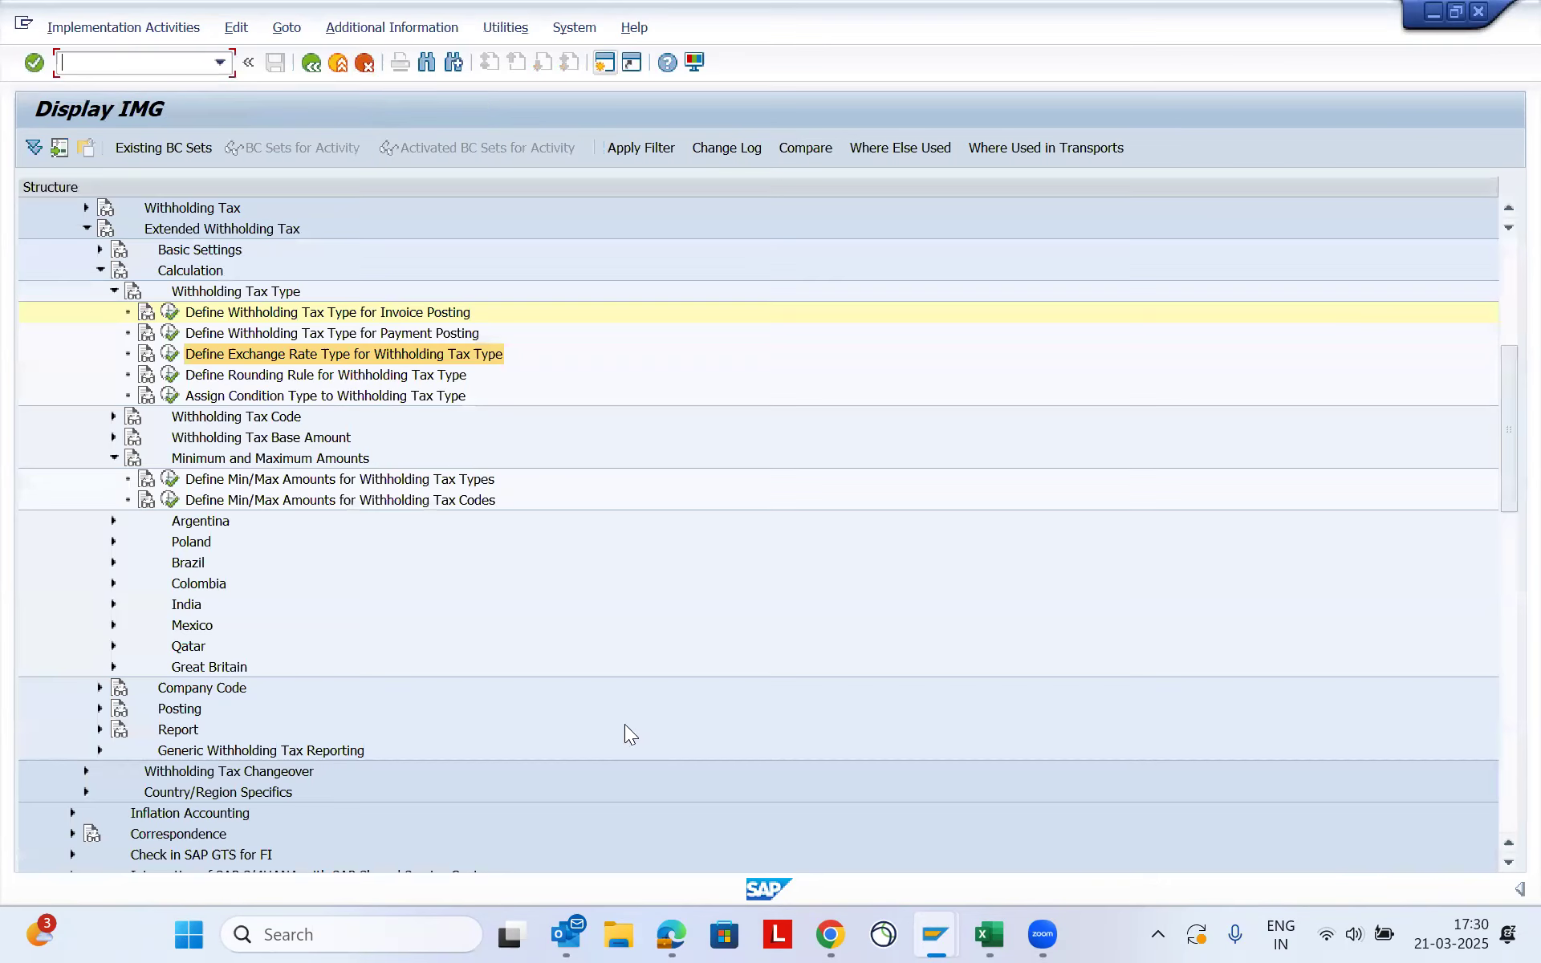
pyautogui.click(275, 333)
pyautogui.scroll(4, 271, 325)
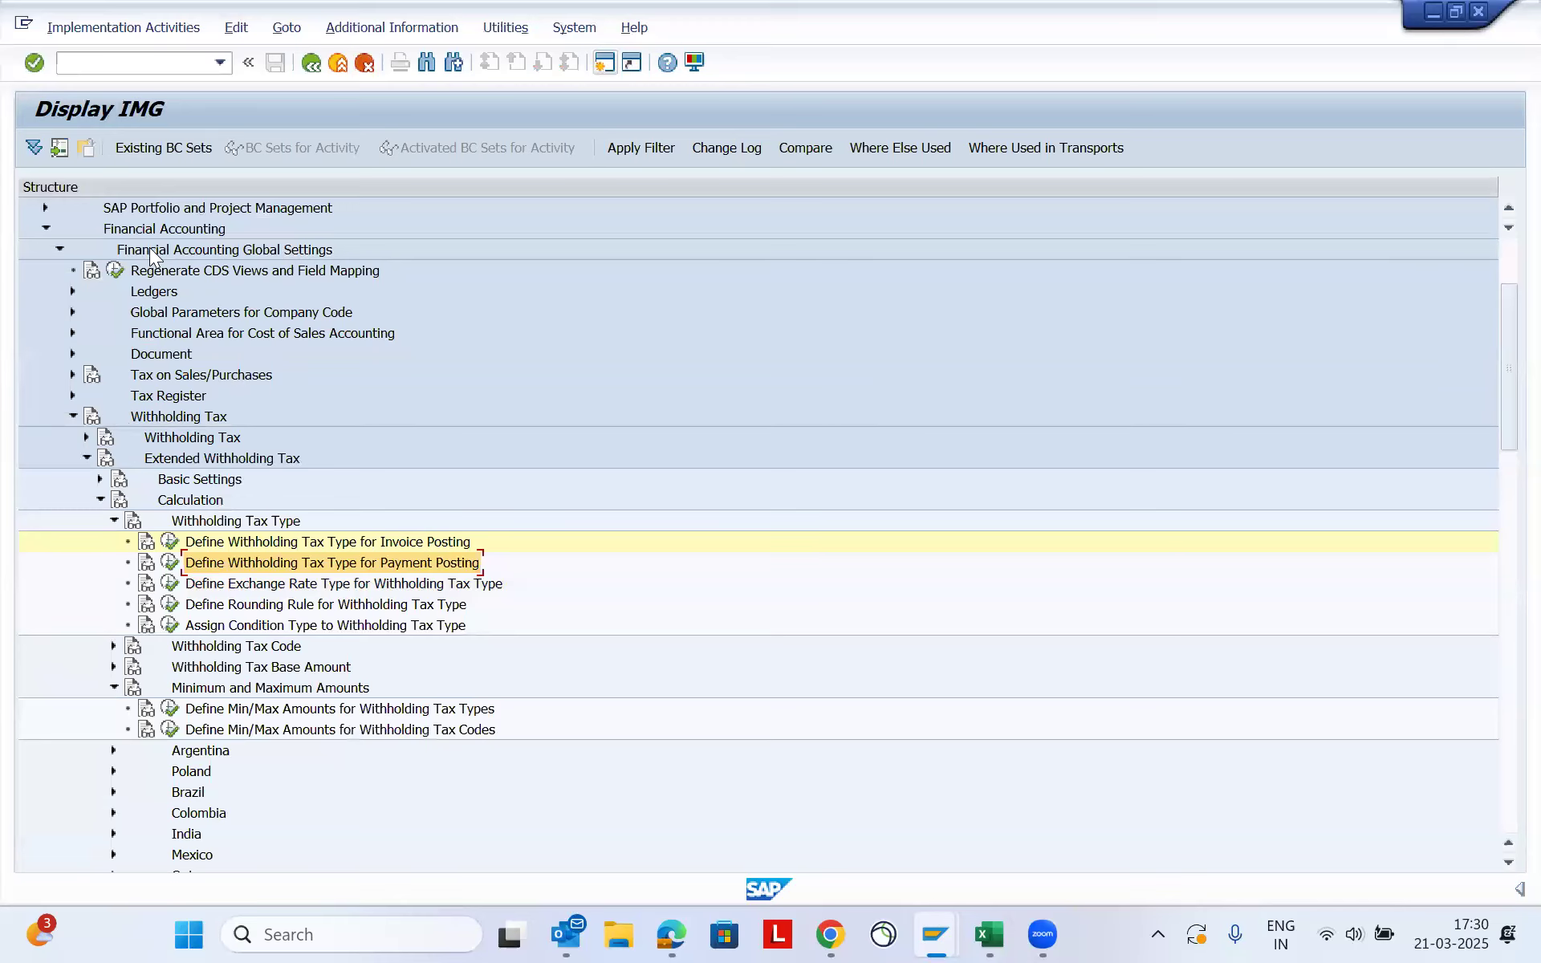
pyautogui.press('Down')
pyautogui.press('Down')
pyautogui.press('Down')
pyautogui.press('Up')
pyautogui.press('Up')
pyautogui.press('Up')
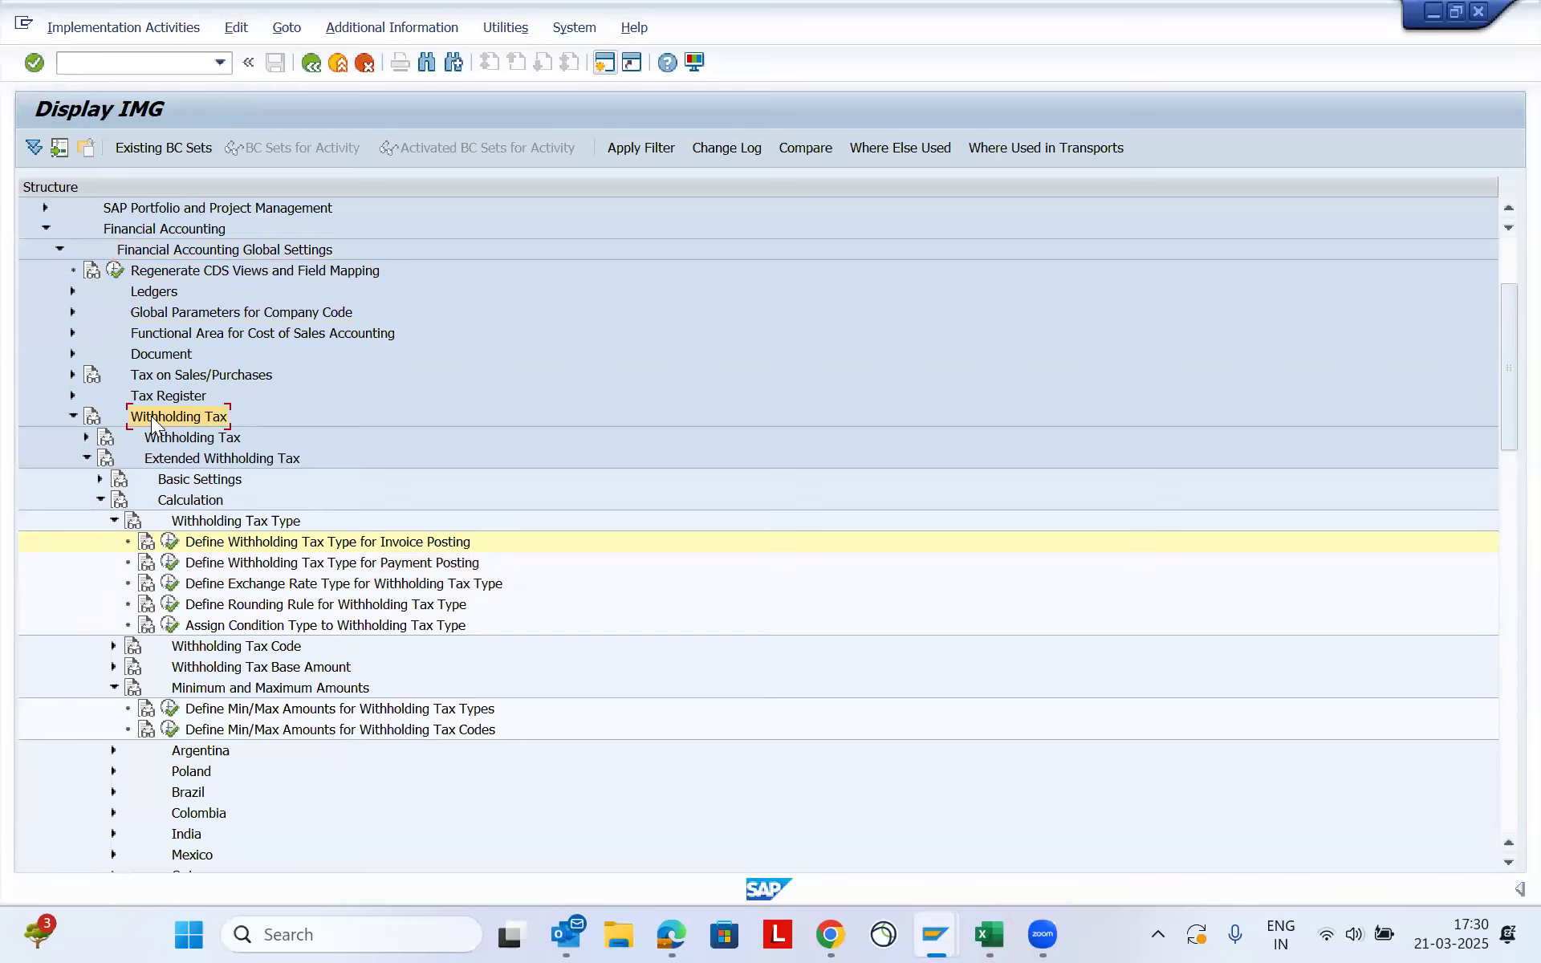
pyautogui.click(230, 455)
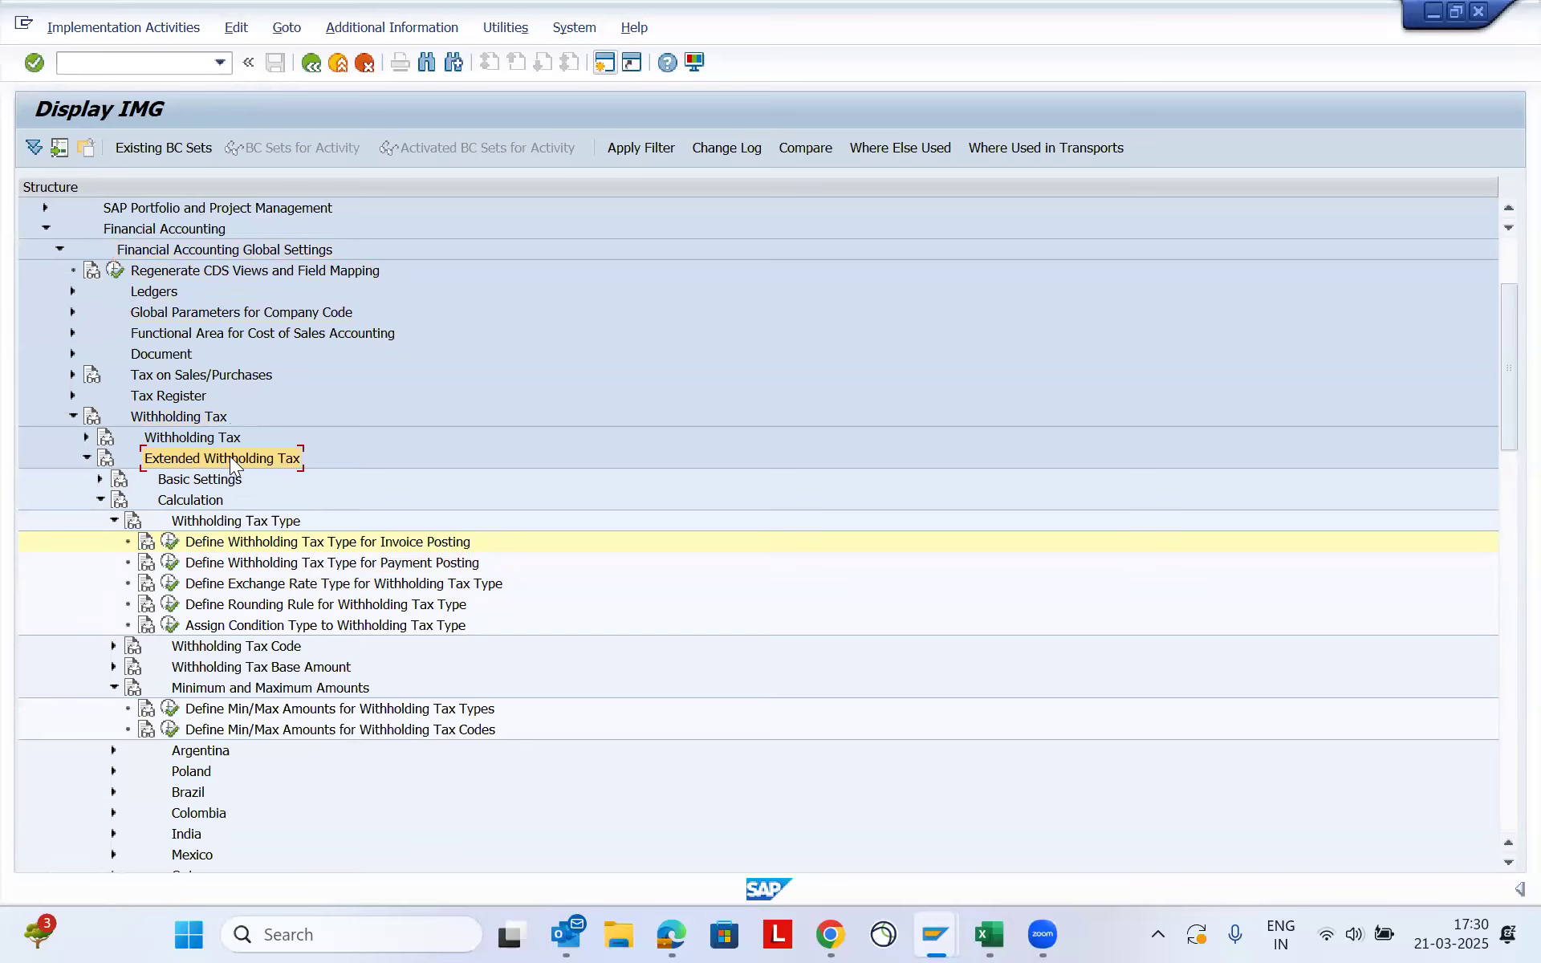
pyautogui.click(190, 500)
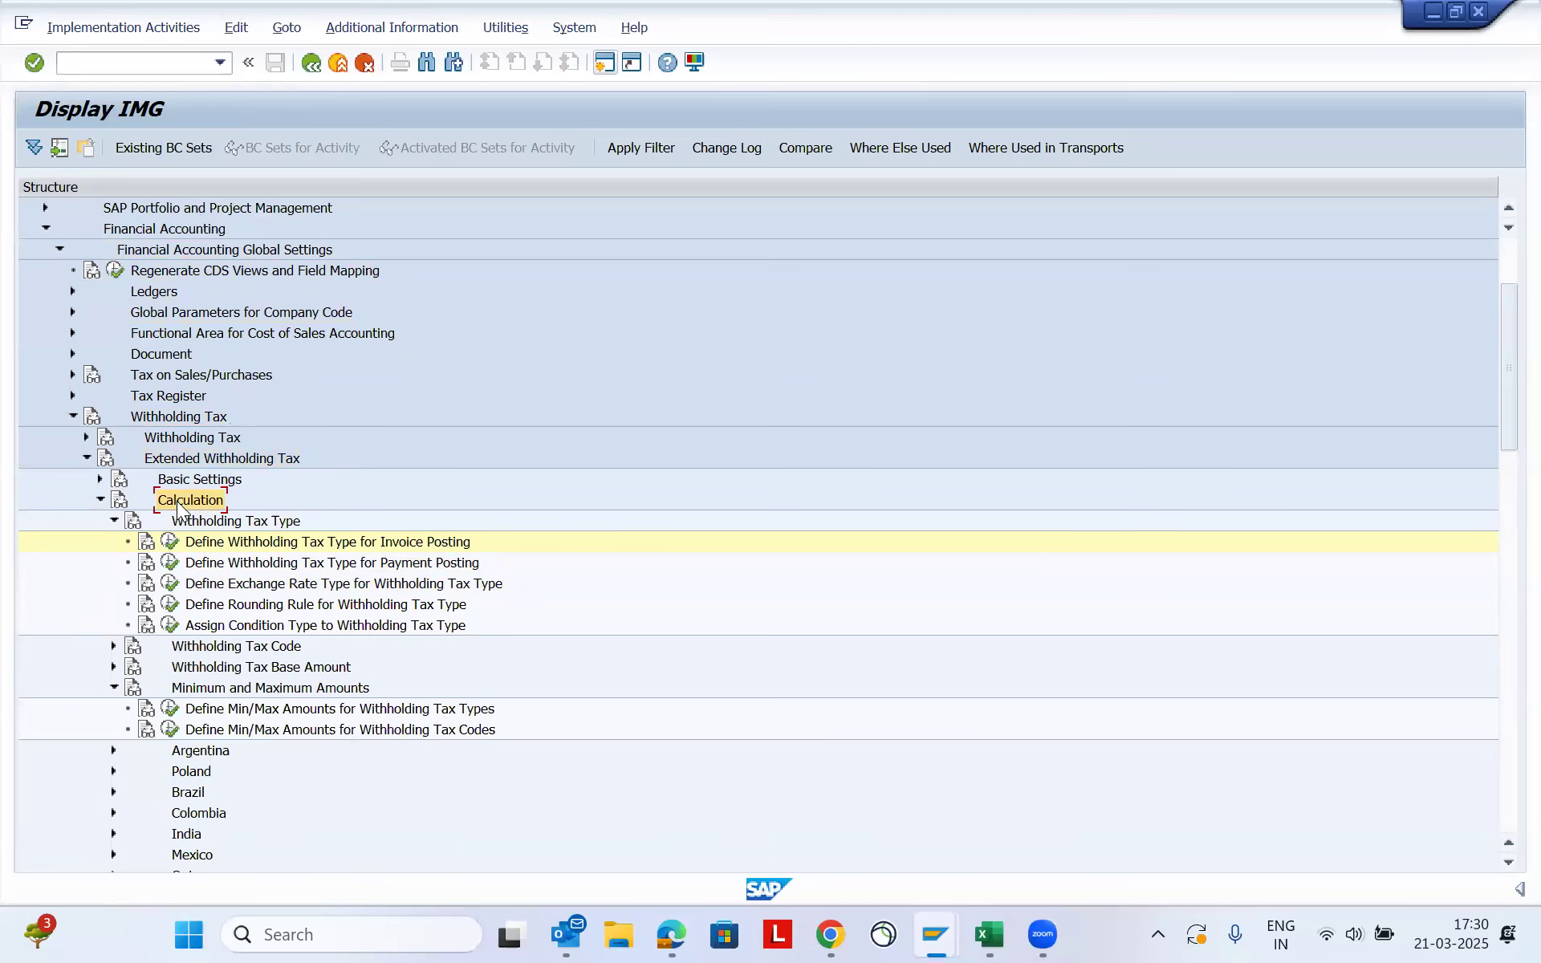
pyautogui.click(100, 499)
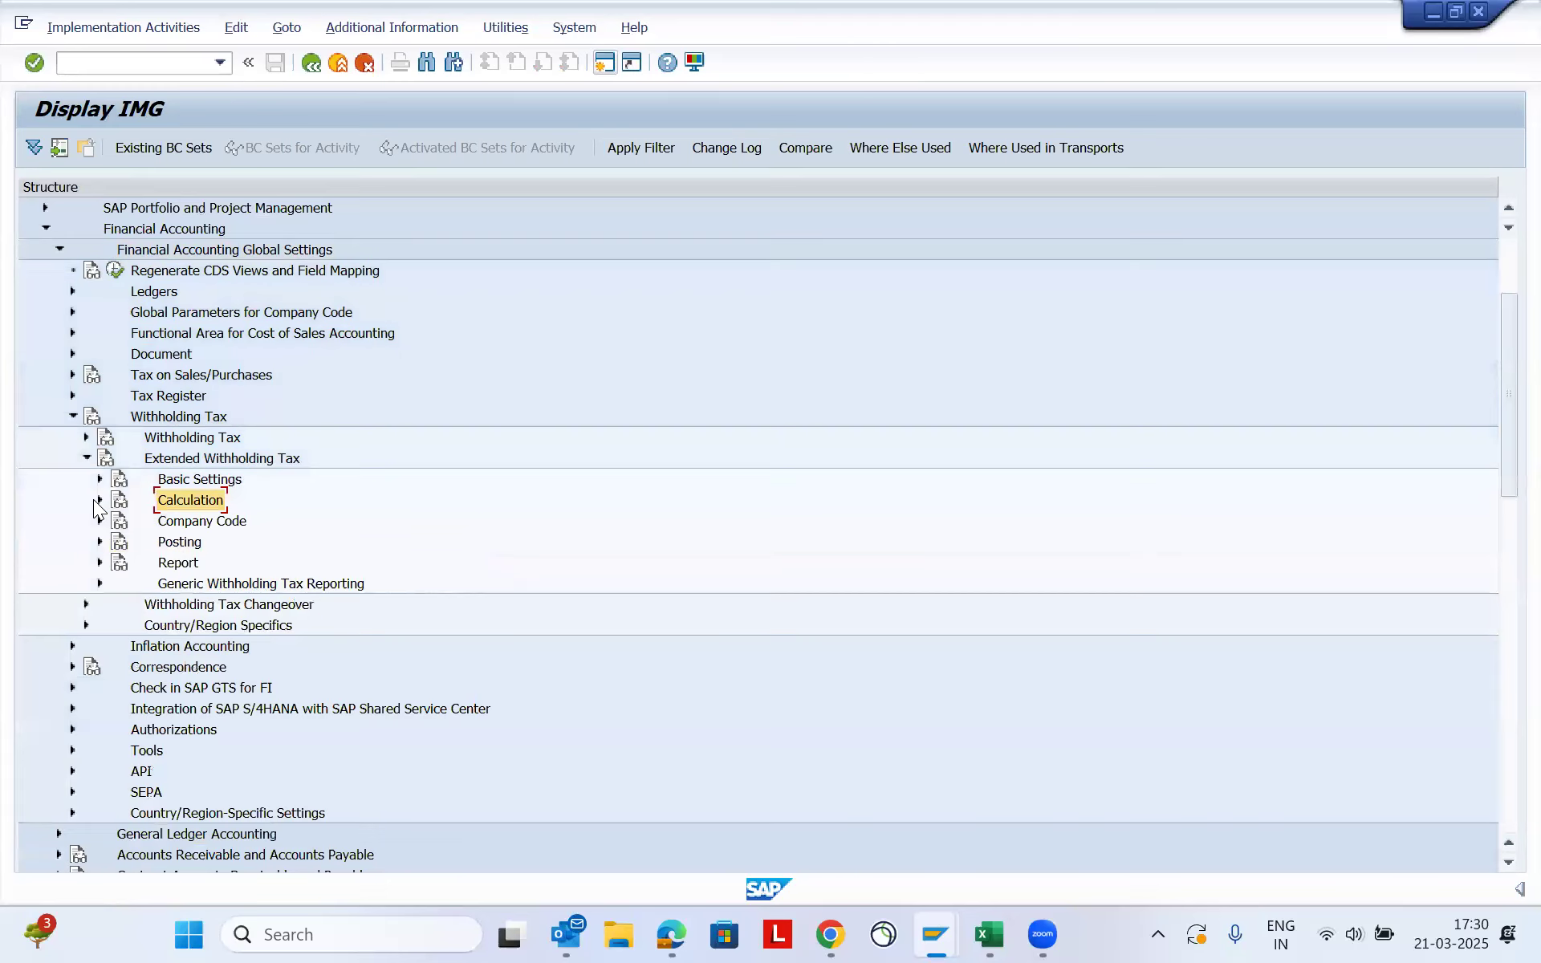
pyautogui.doubleClick(190, 499)
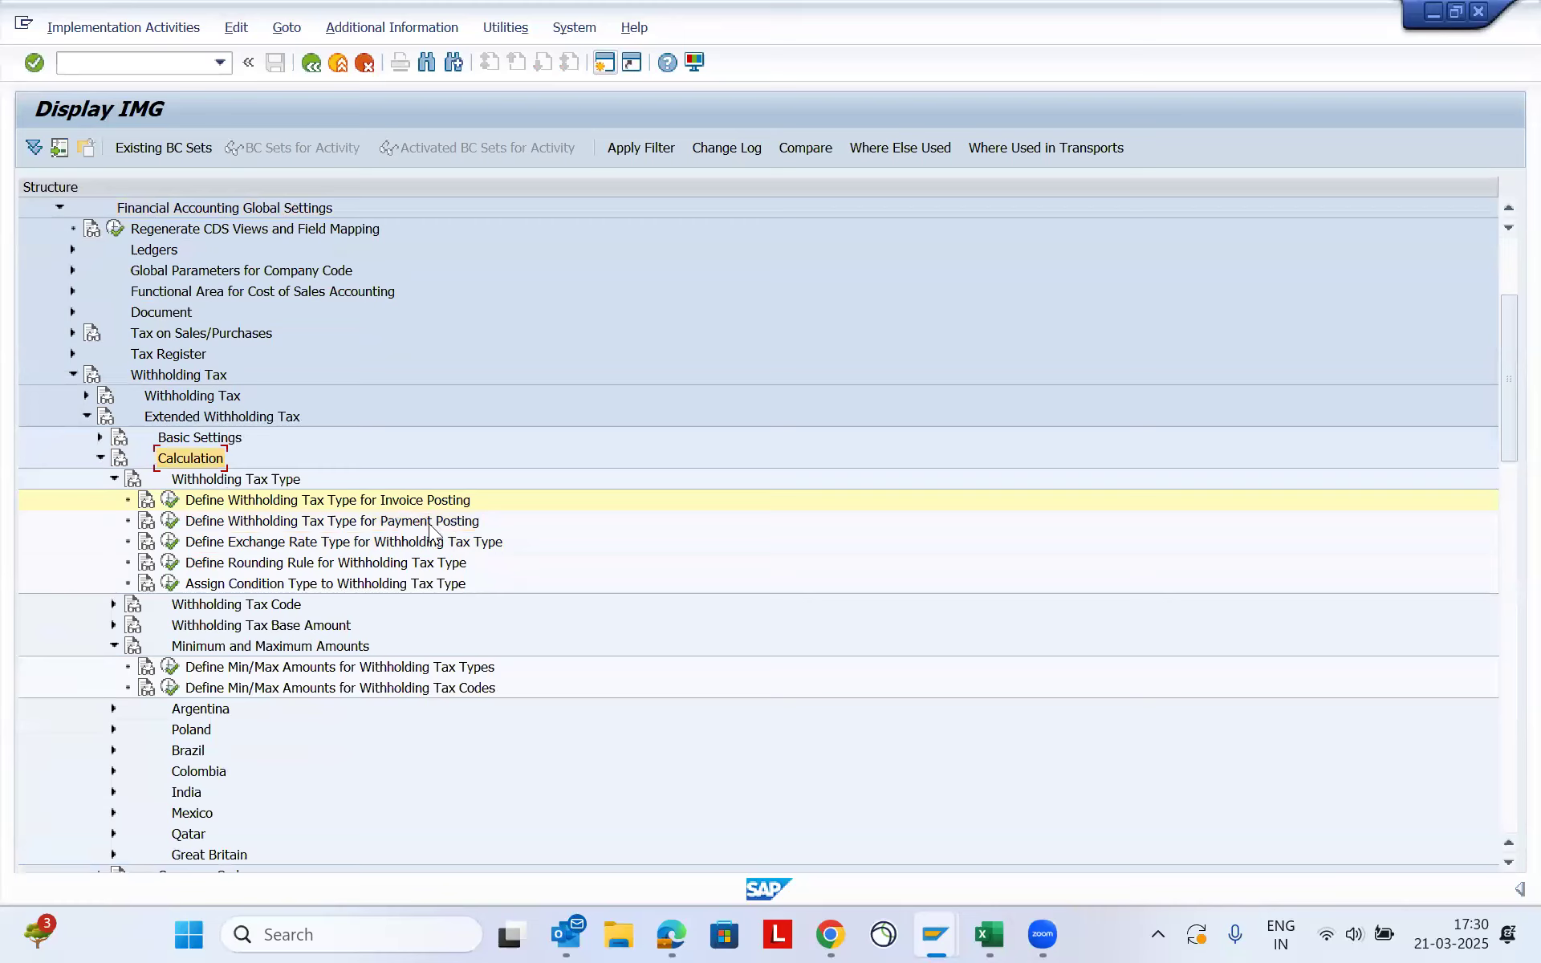
# - Compare the invoice and payment posting activities, open Define Withholding Tax Type for Invoice Posting for country IN, and acknowledge the client notice
pyautogui.click(379, 521)
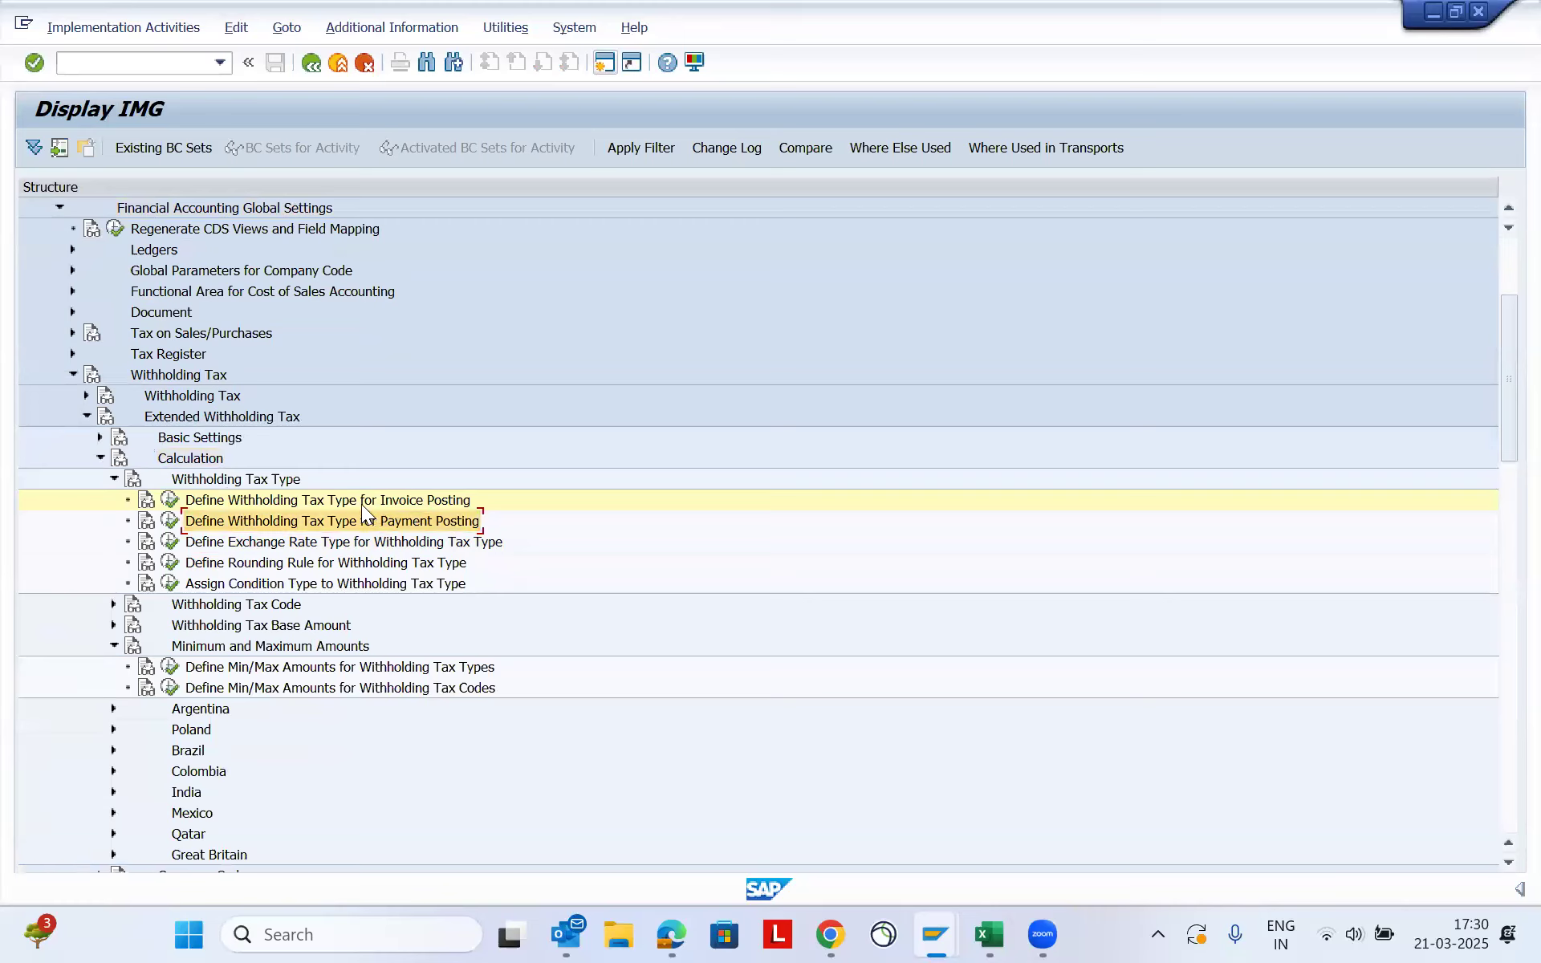
pyautogui.click(318, 498)
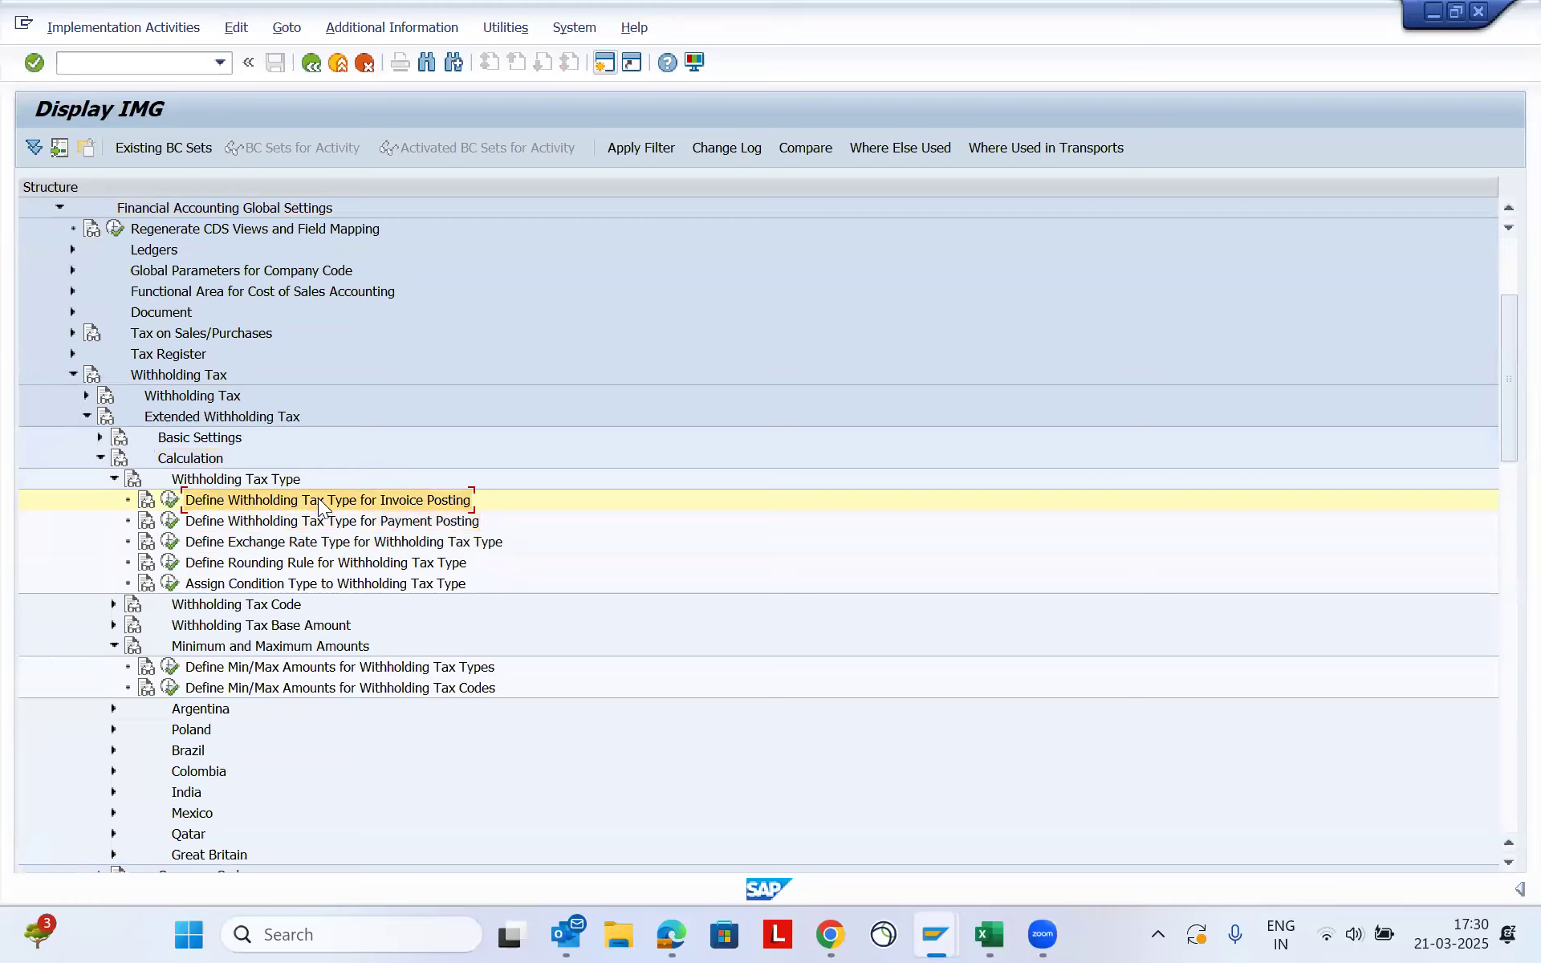
pyautogui.click(382, 521)
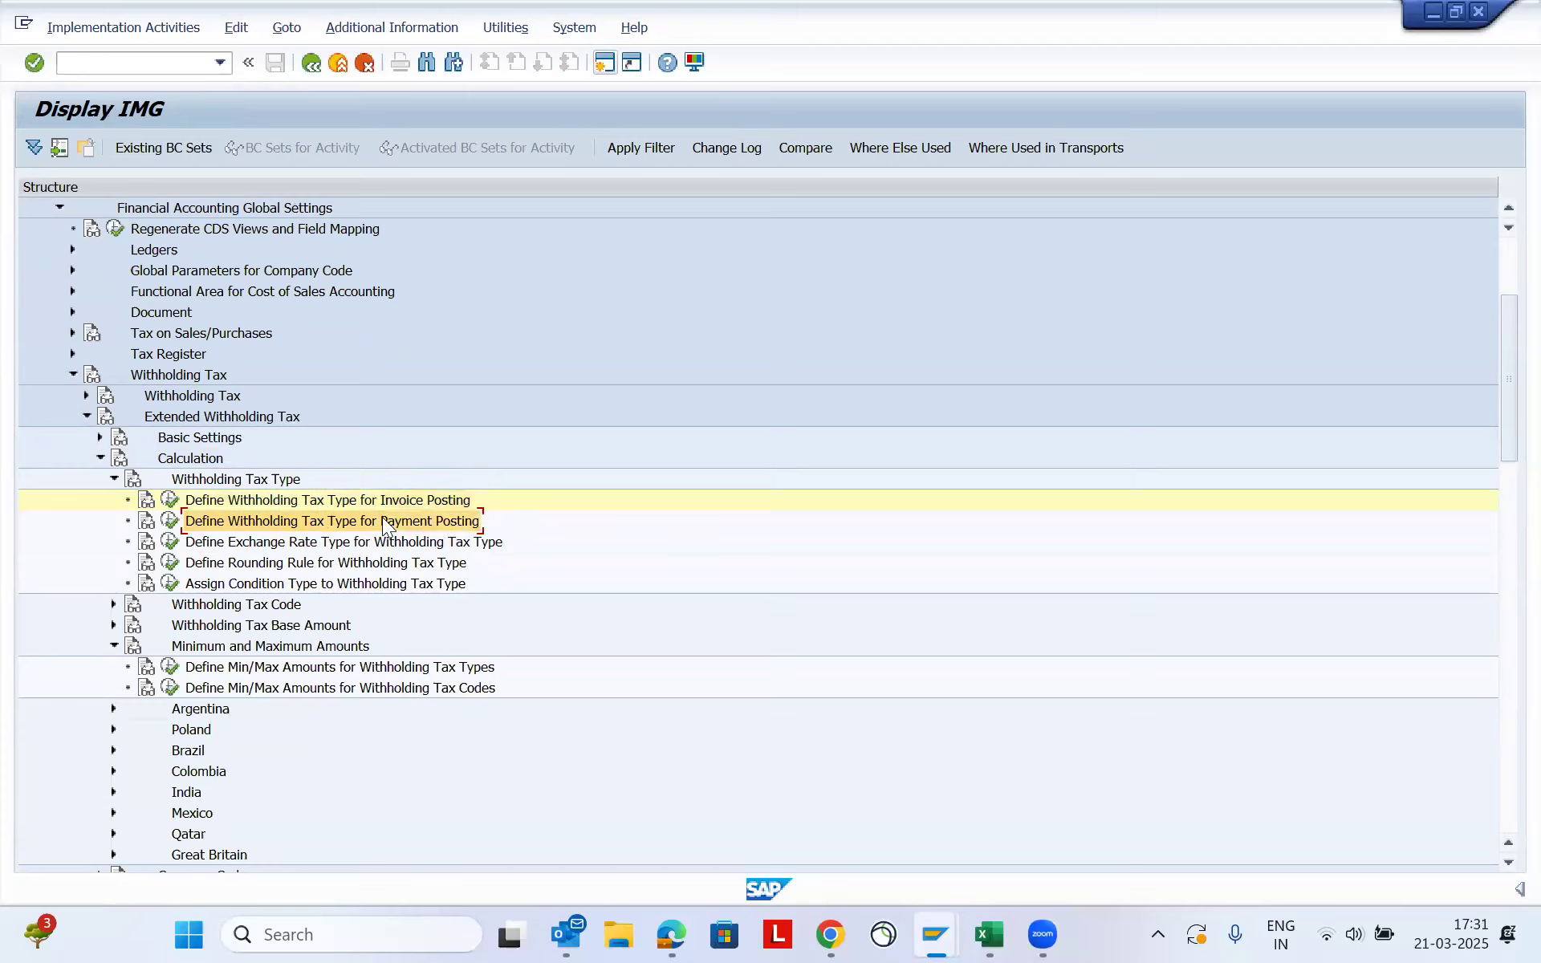
pyautogui.click(325, 503)
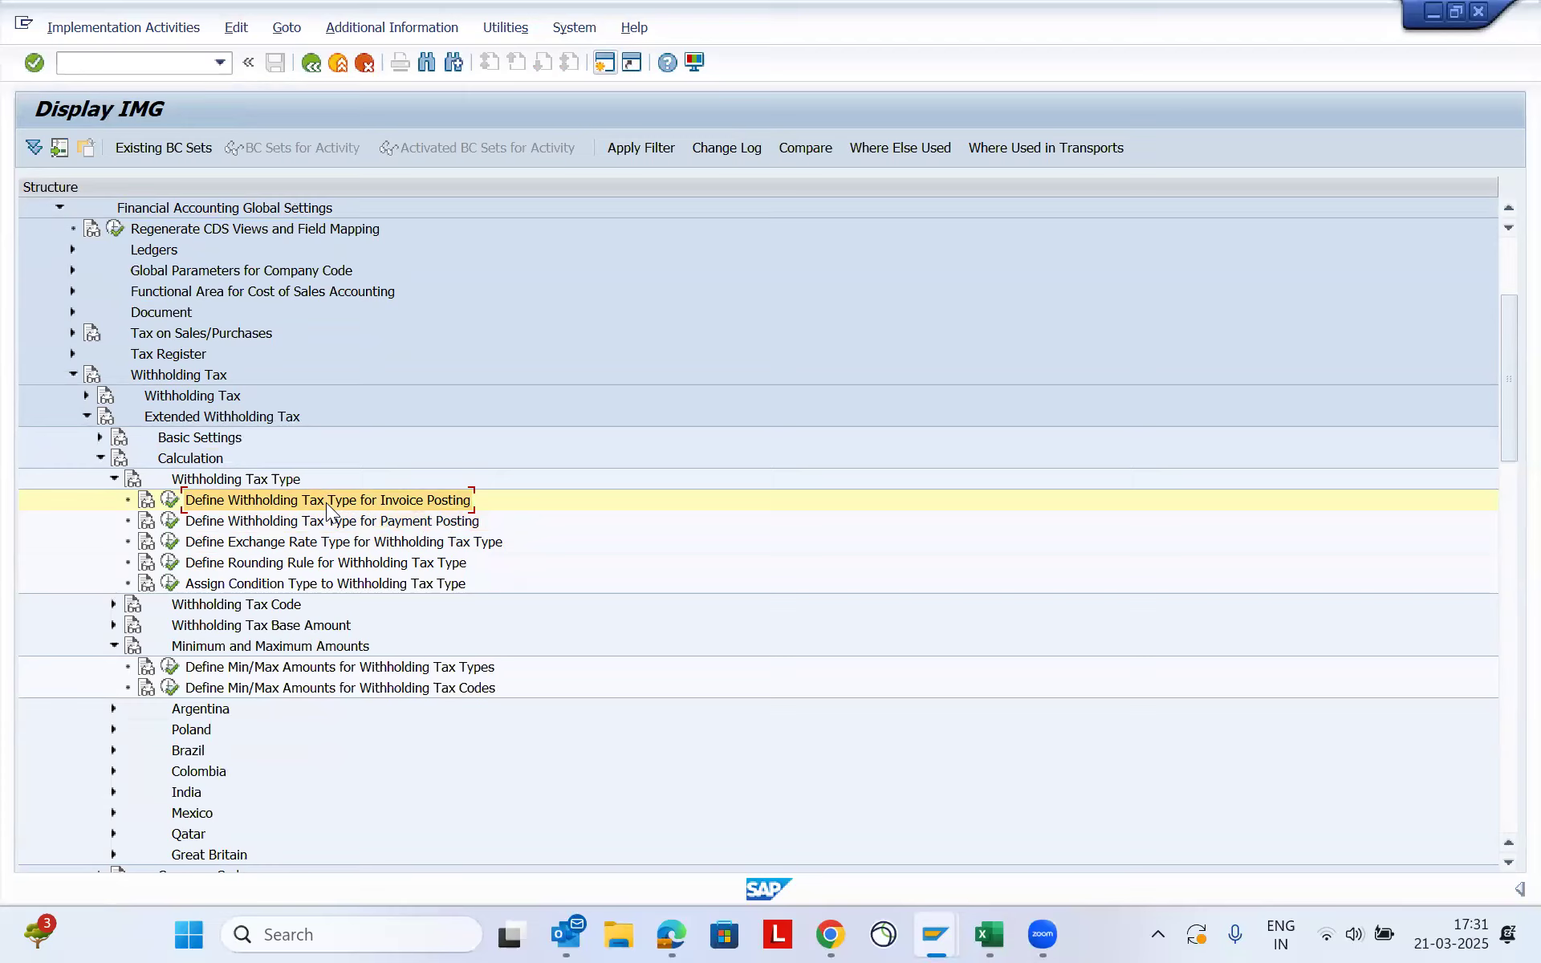
pyautogui.click(345, 523)
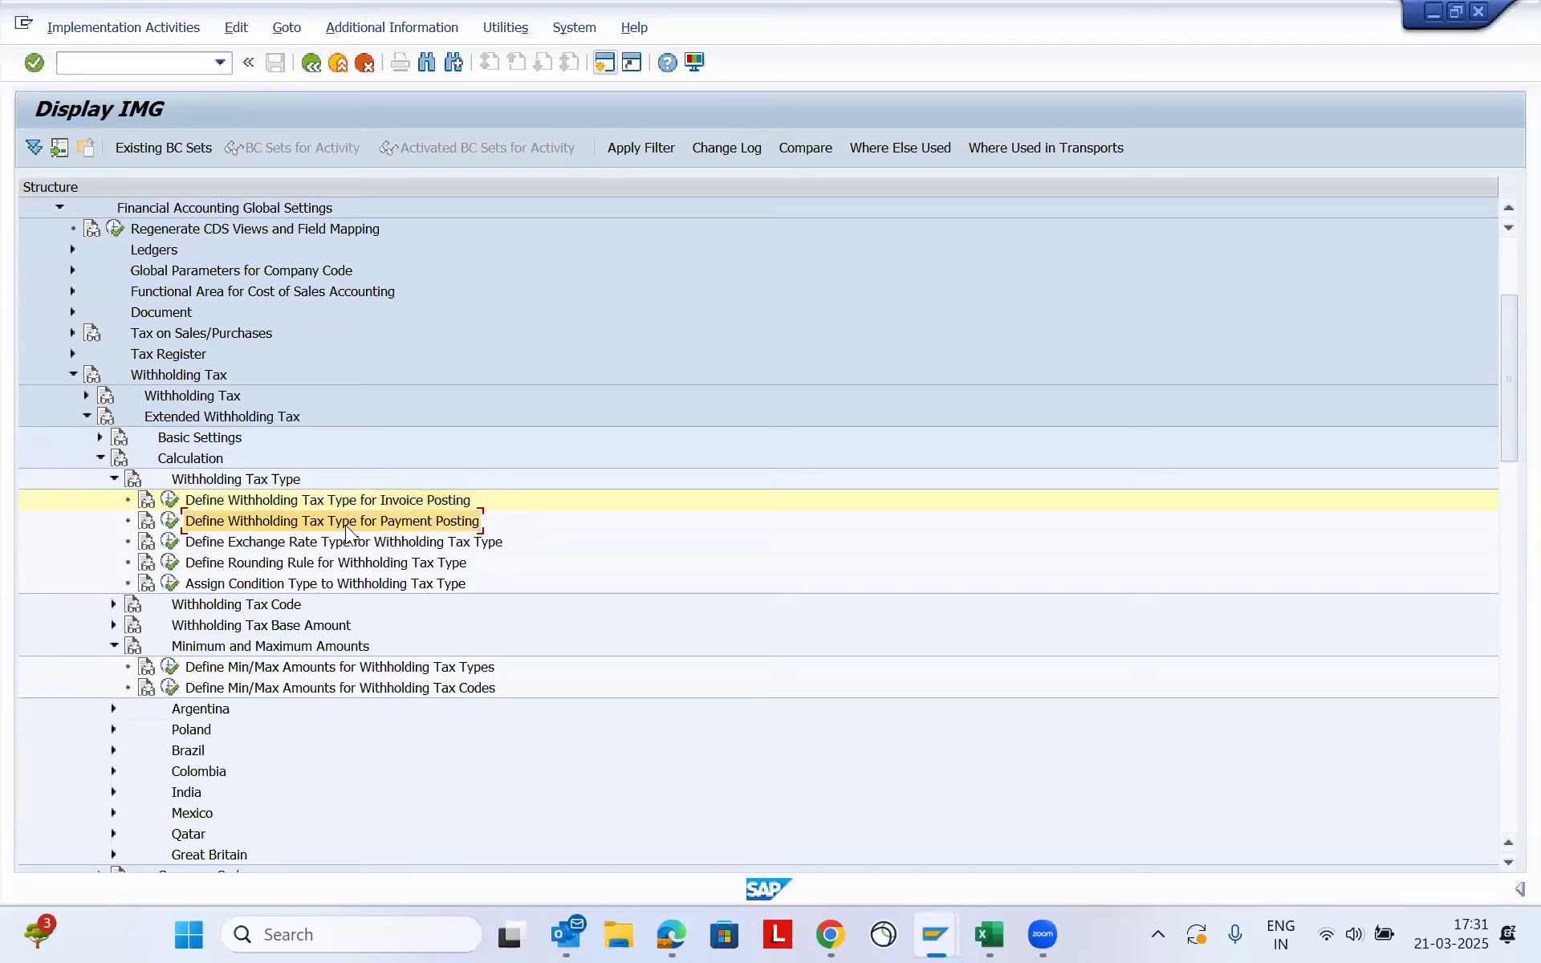
pyautogui.click(170, 500)
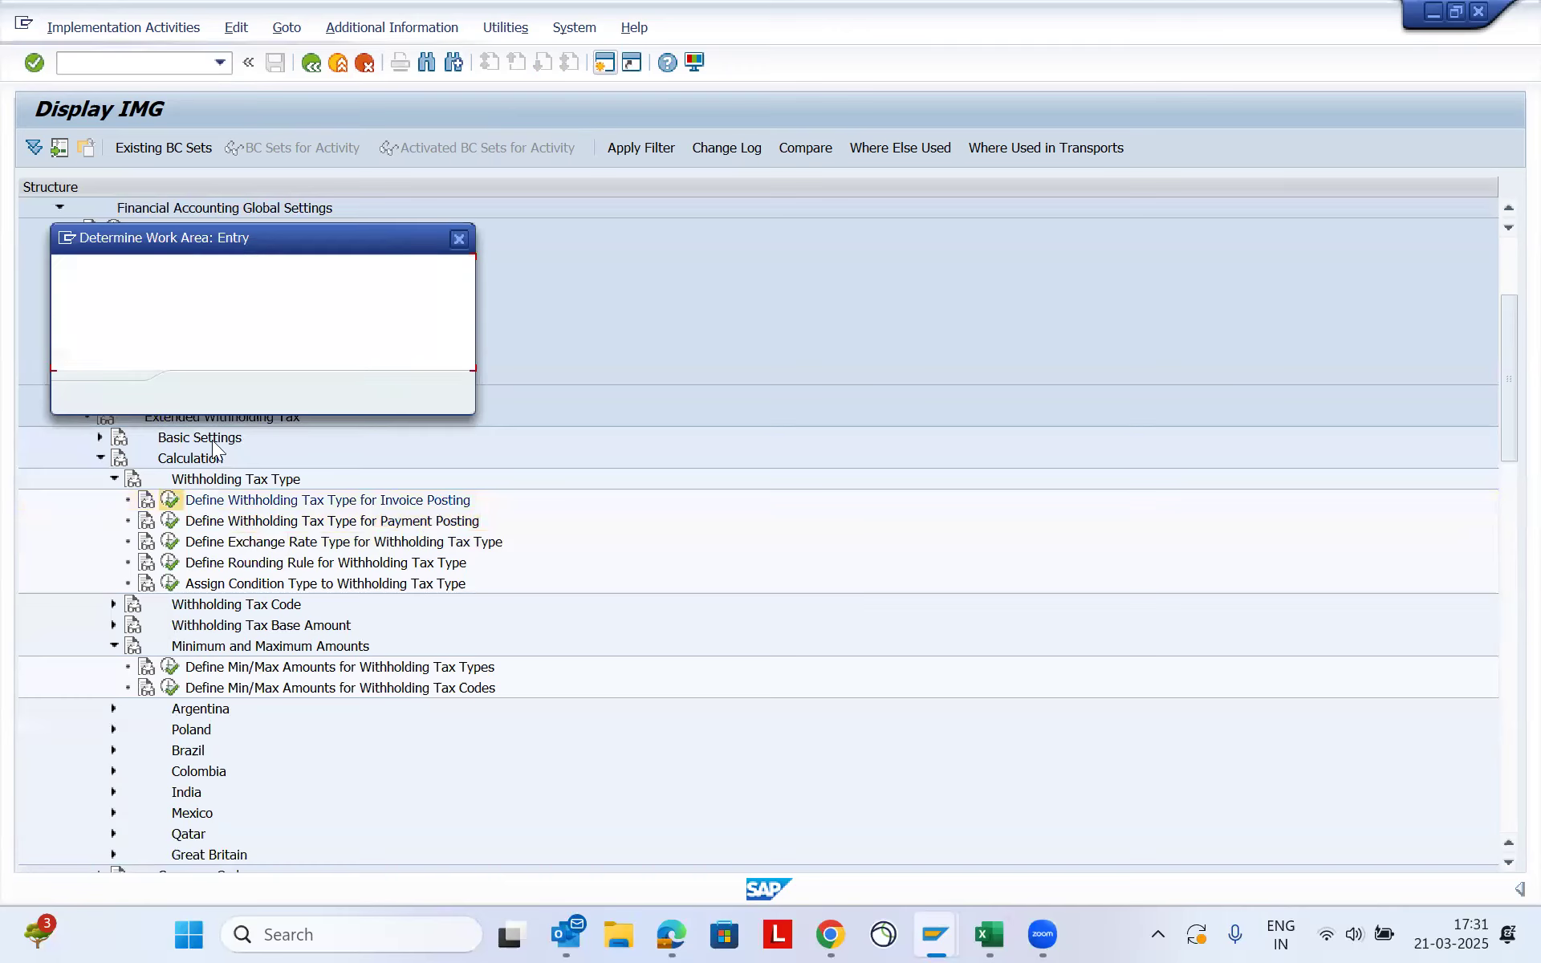
pyautogui.click(202, 393)
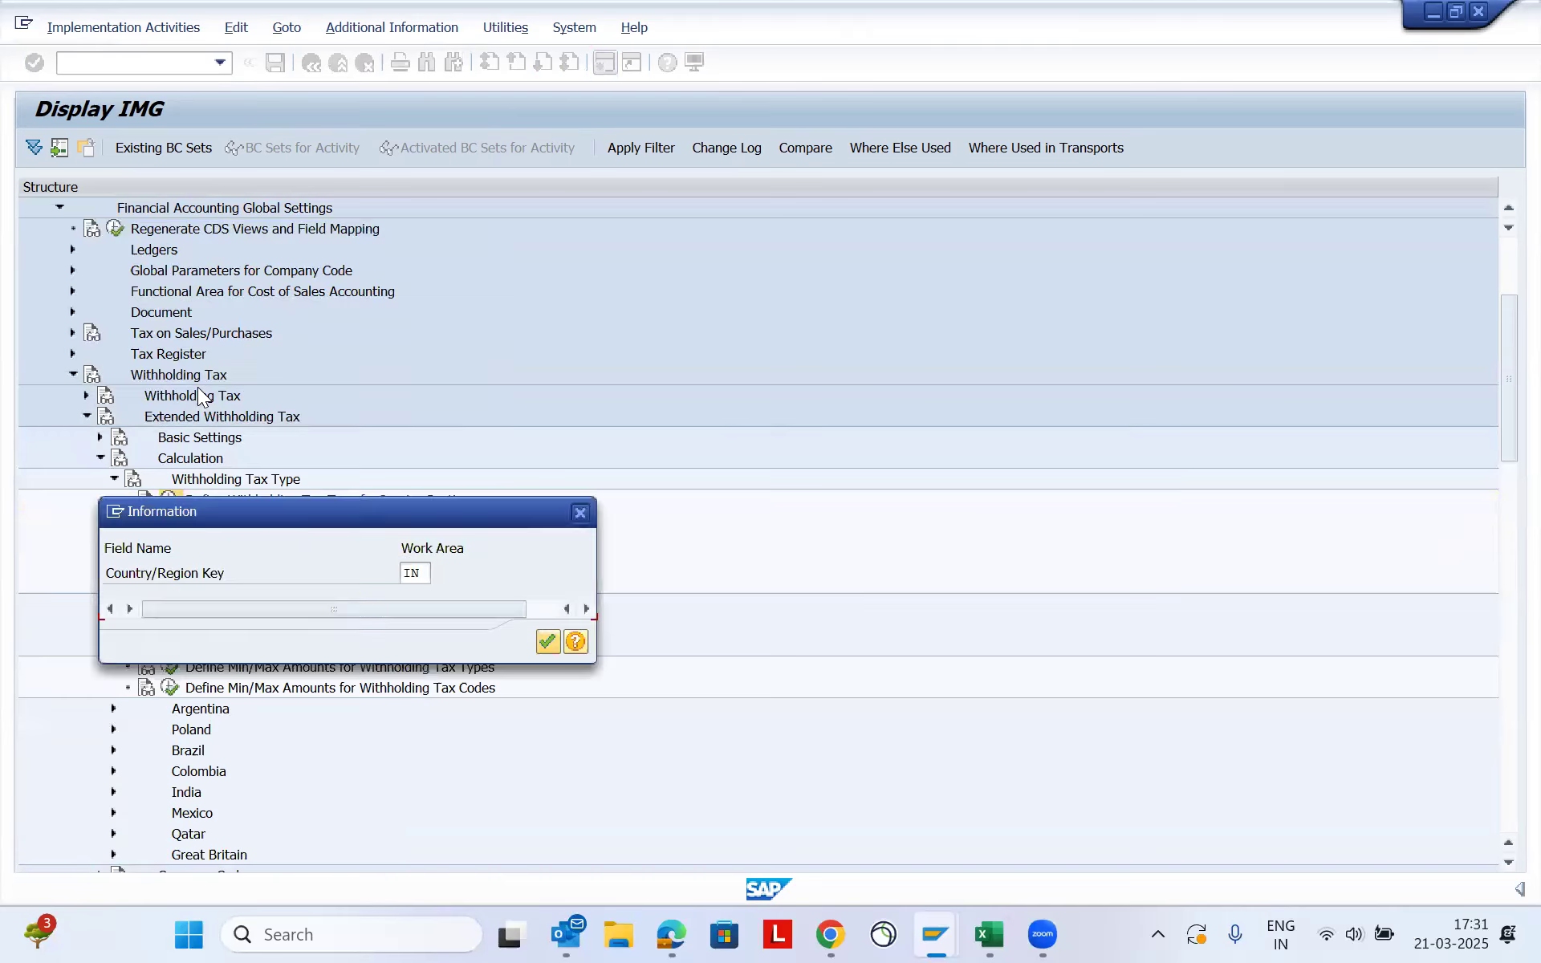
pyautogui.click(547, 641)
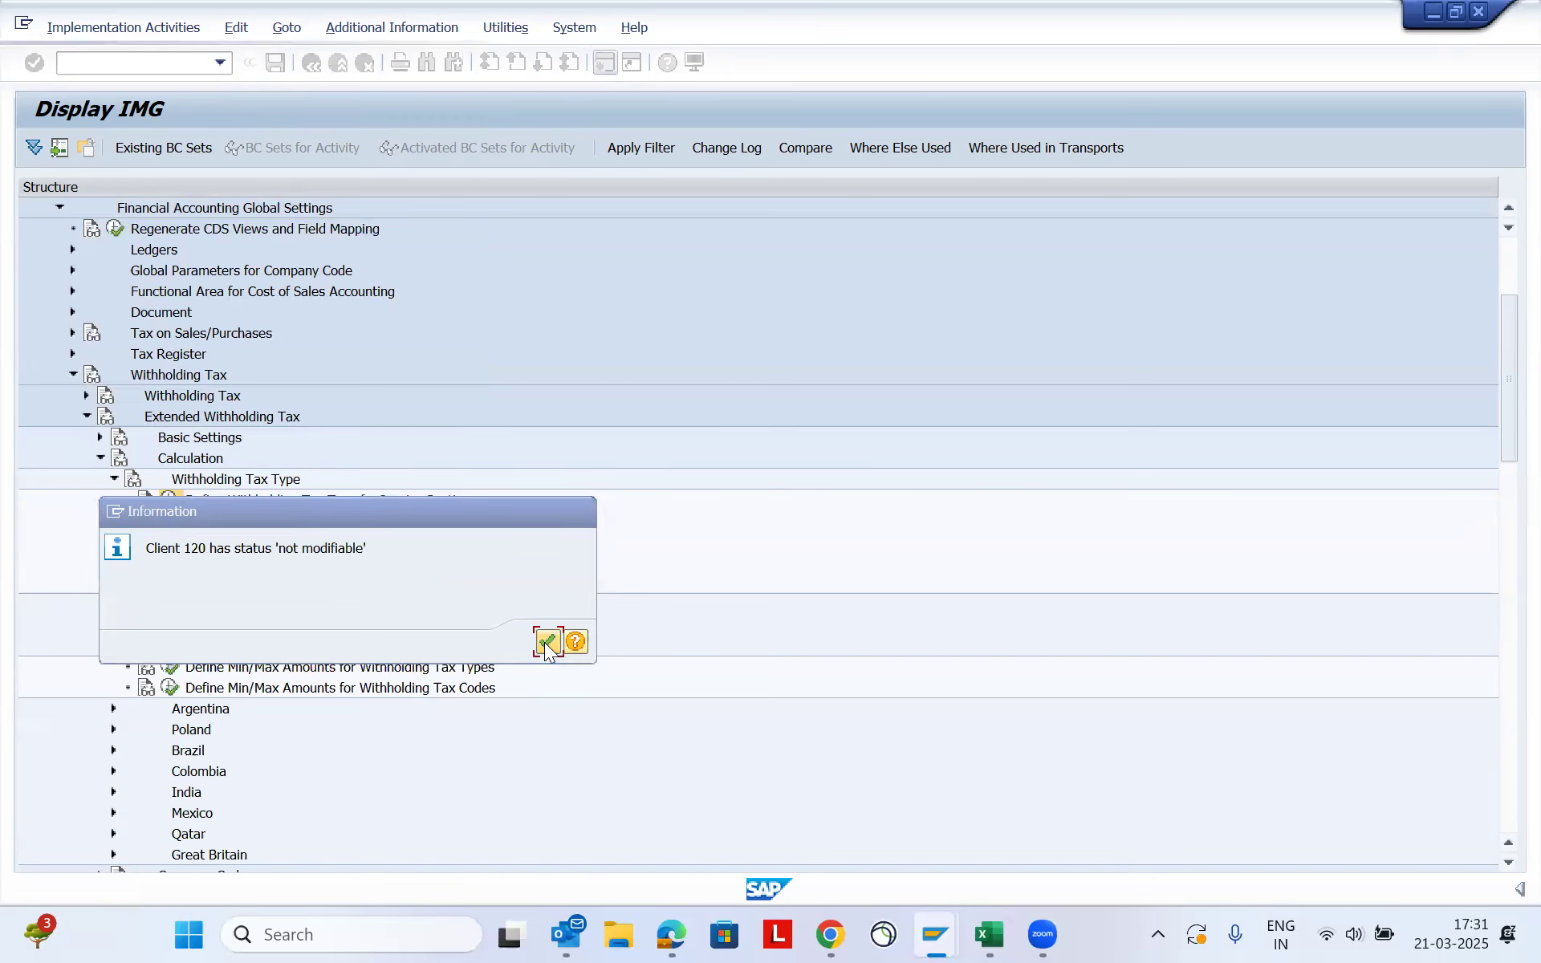
# - Position the withholding tax type list at IE and open the details of 194IB - Rent Land & Building
pyautogui.click(280, 859)
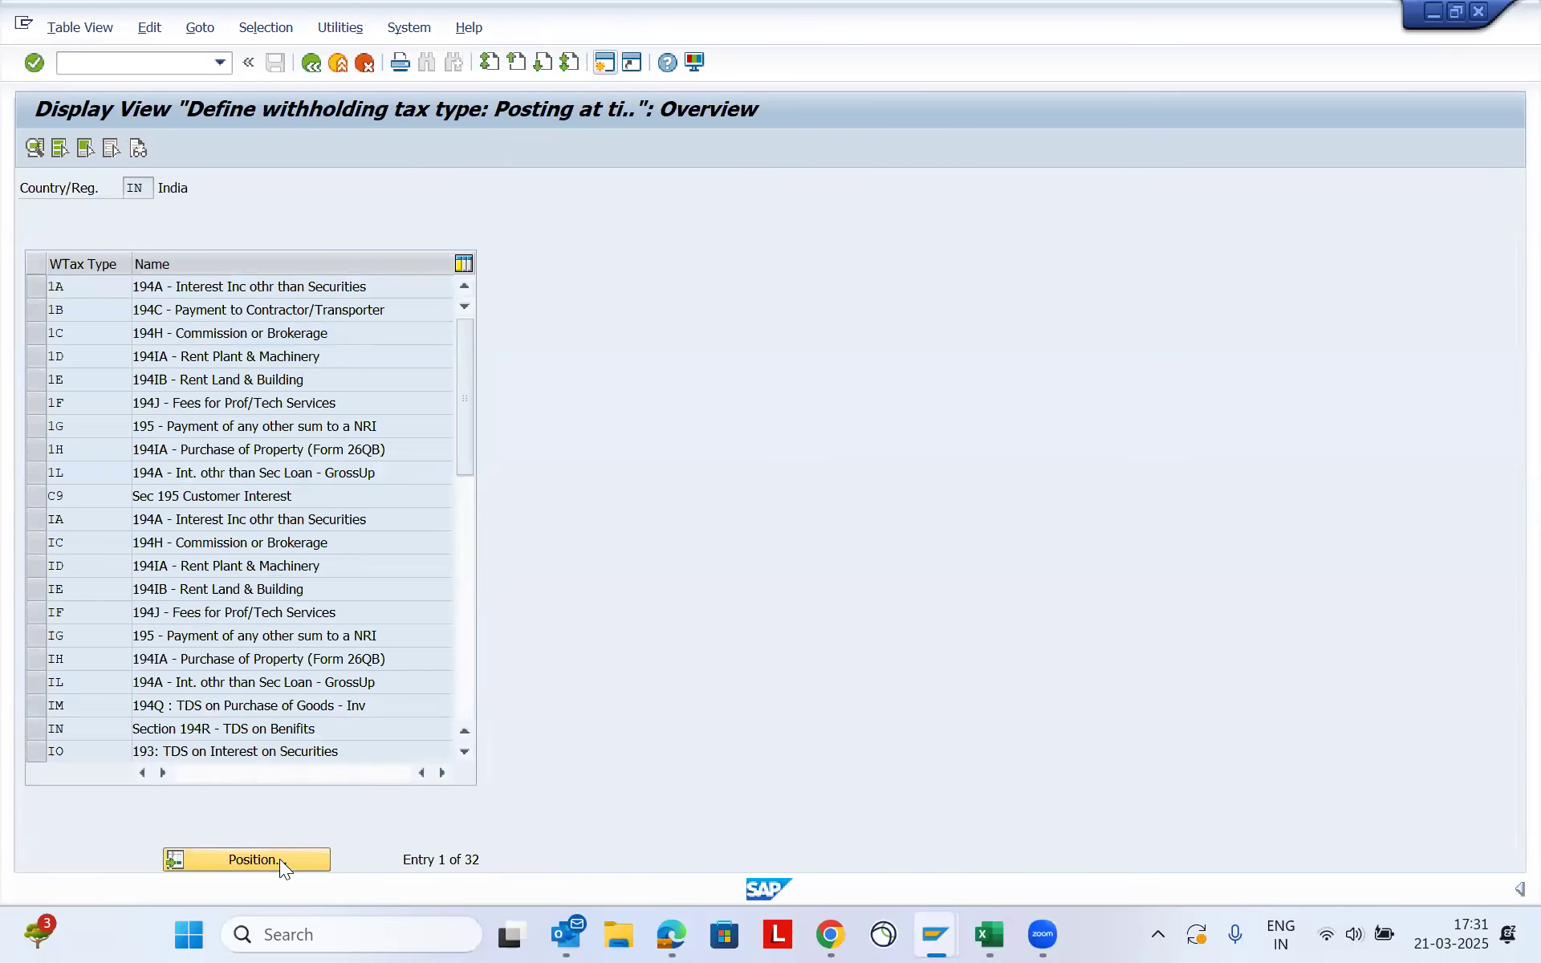
pyautogui.write('ie')
pyautogui.press('Return')
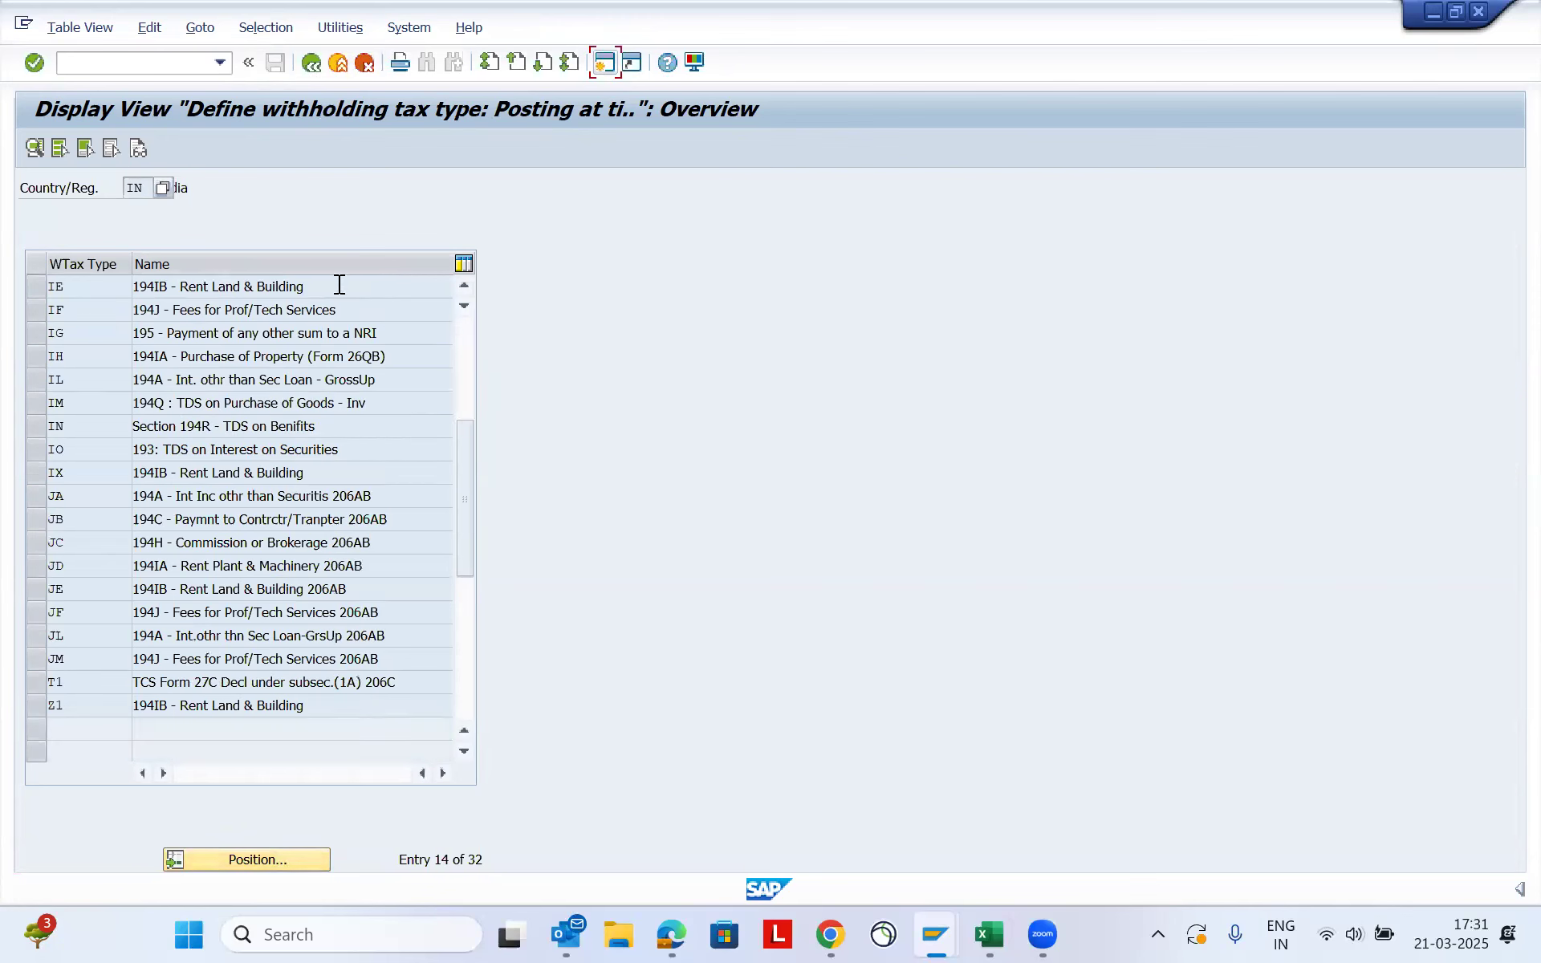
pyautogui.moveTo(337, 286); pyautogui.dragTo(106, 288)
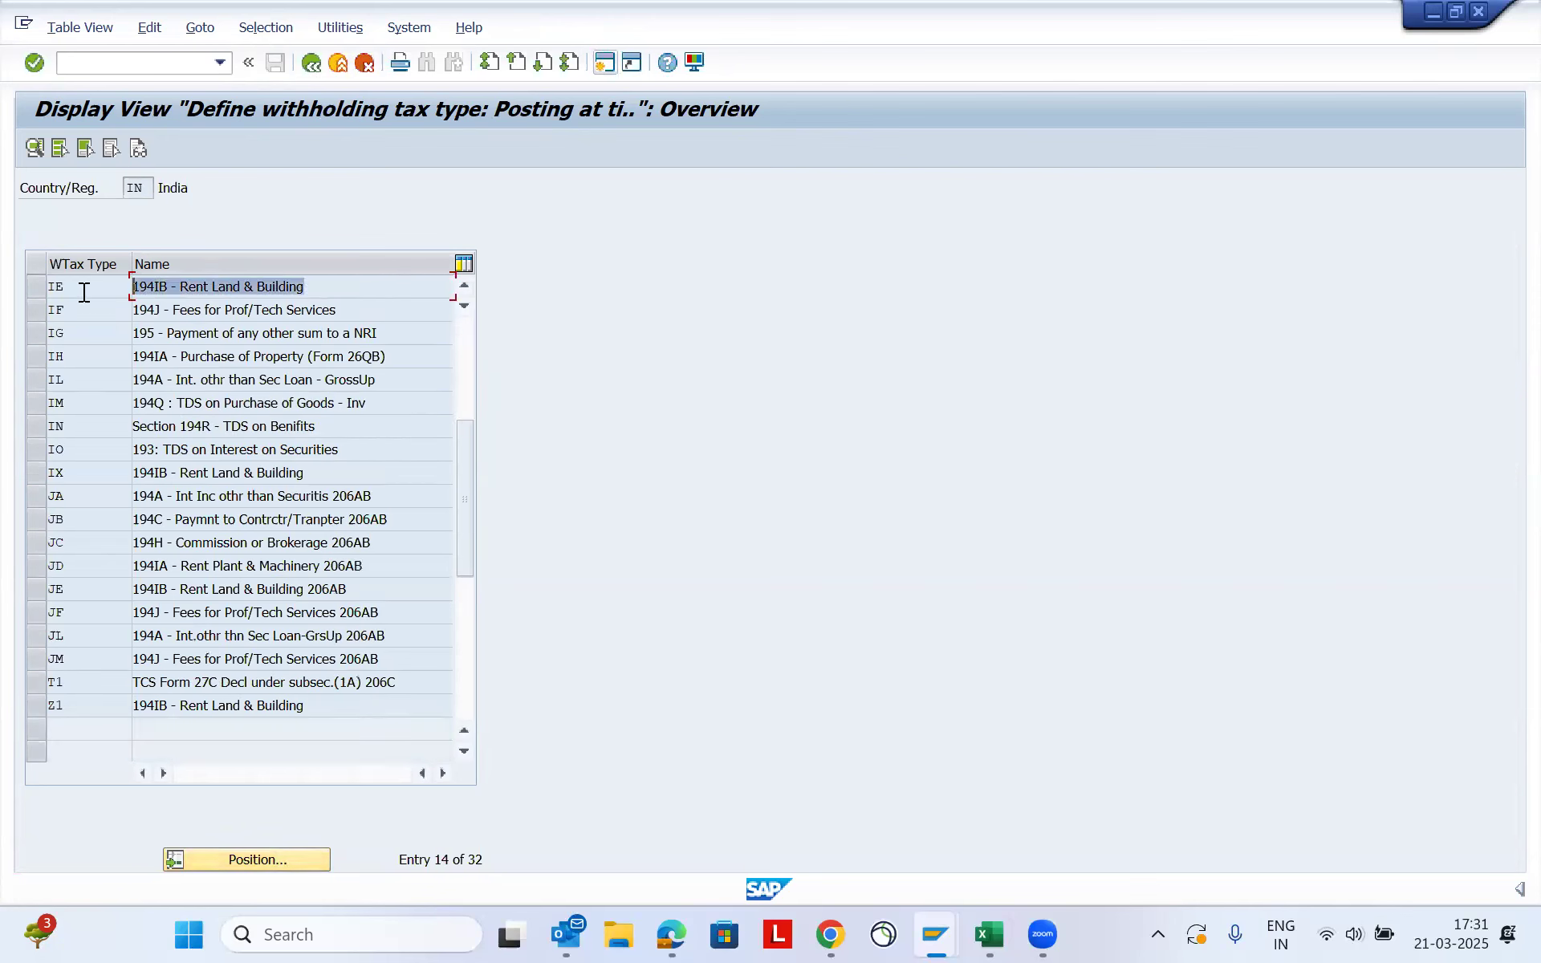
pyautogui.click(80, 291)
pyautogui.doubleClick(80, 289)
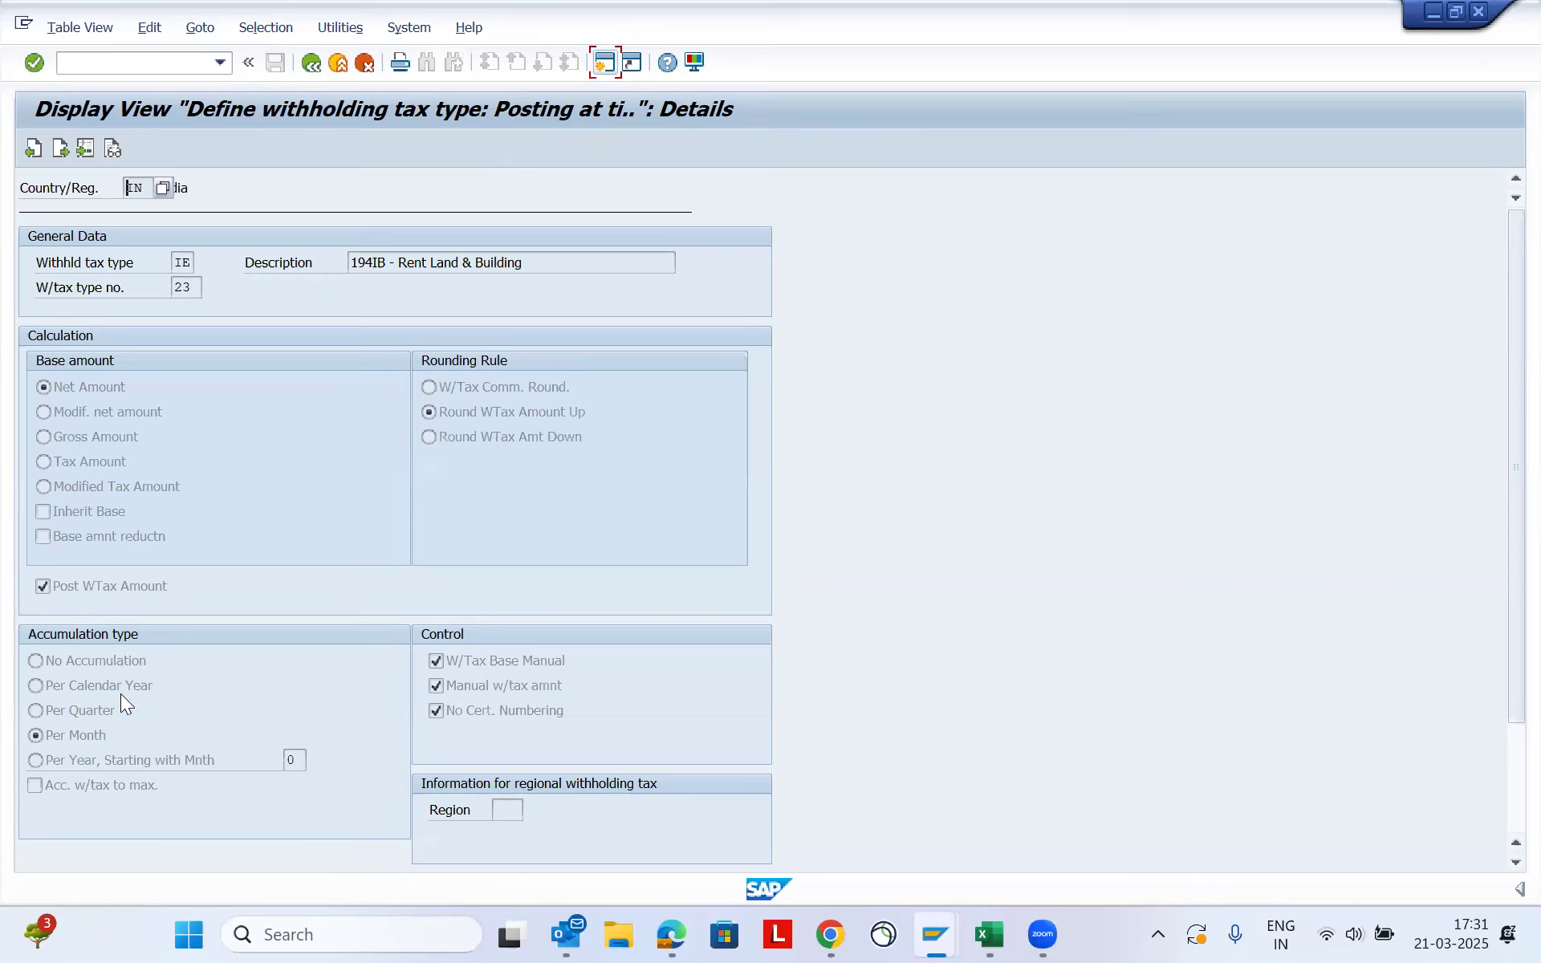
# - Examine the accumulation type of the 194IB rent withholding tax type and return to the IMG structure
pyautogui.click(36, 734)
pyautogui.click(941, 1)
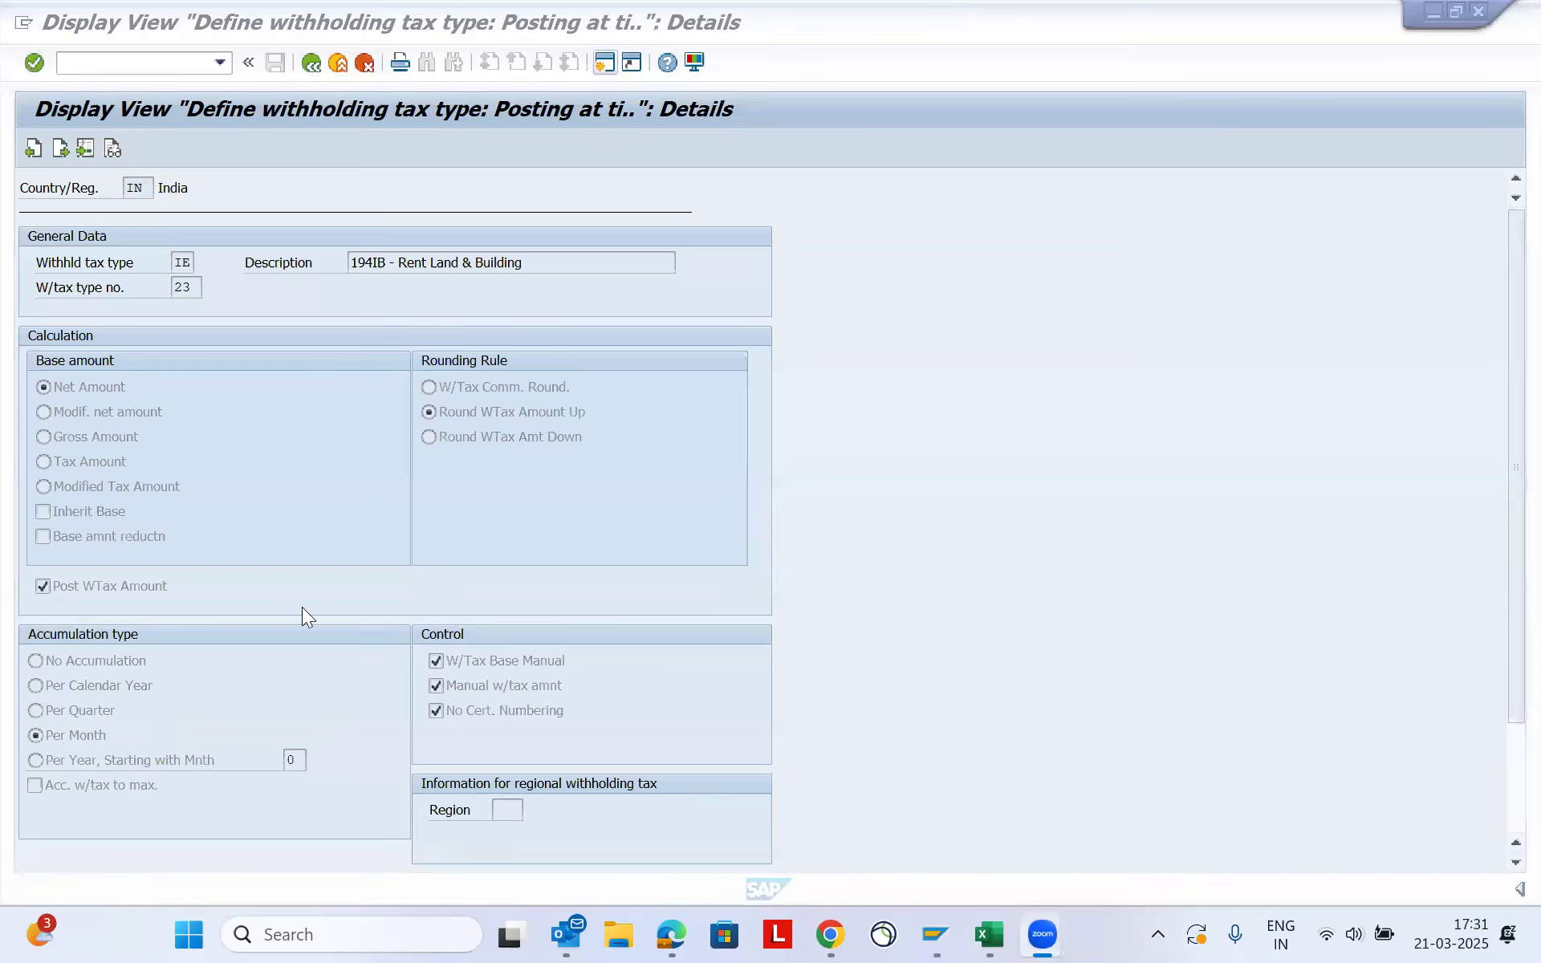
pyautogui.click(120, 730)
pyautogui.moveTo(25, 719)
pyautogui.mouseDown()
pyautogui.moveTo(138, 722)
pyautogui.moveTo(116, 743)
pyautogui.moveTo(10, 734)
pyautogui.moveTo(36, 720)
pyautogui.mouseUp()
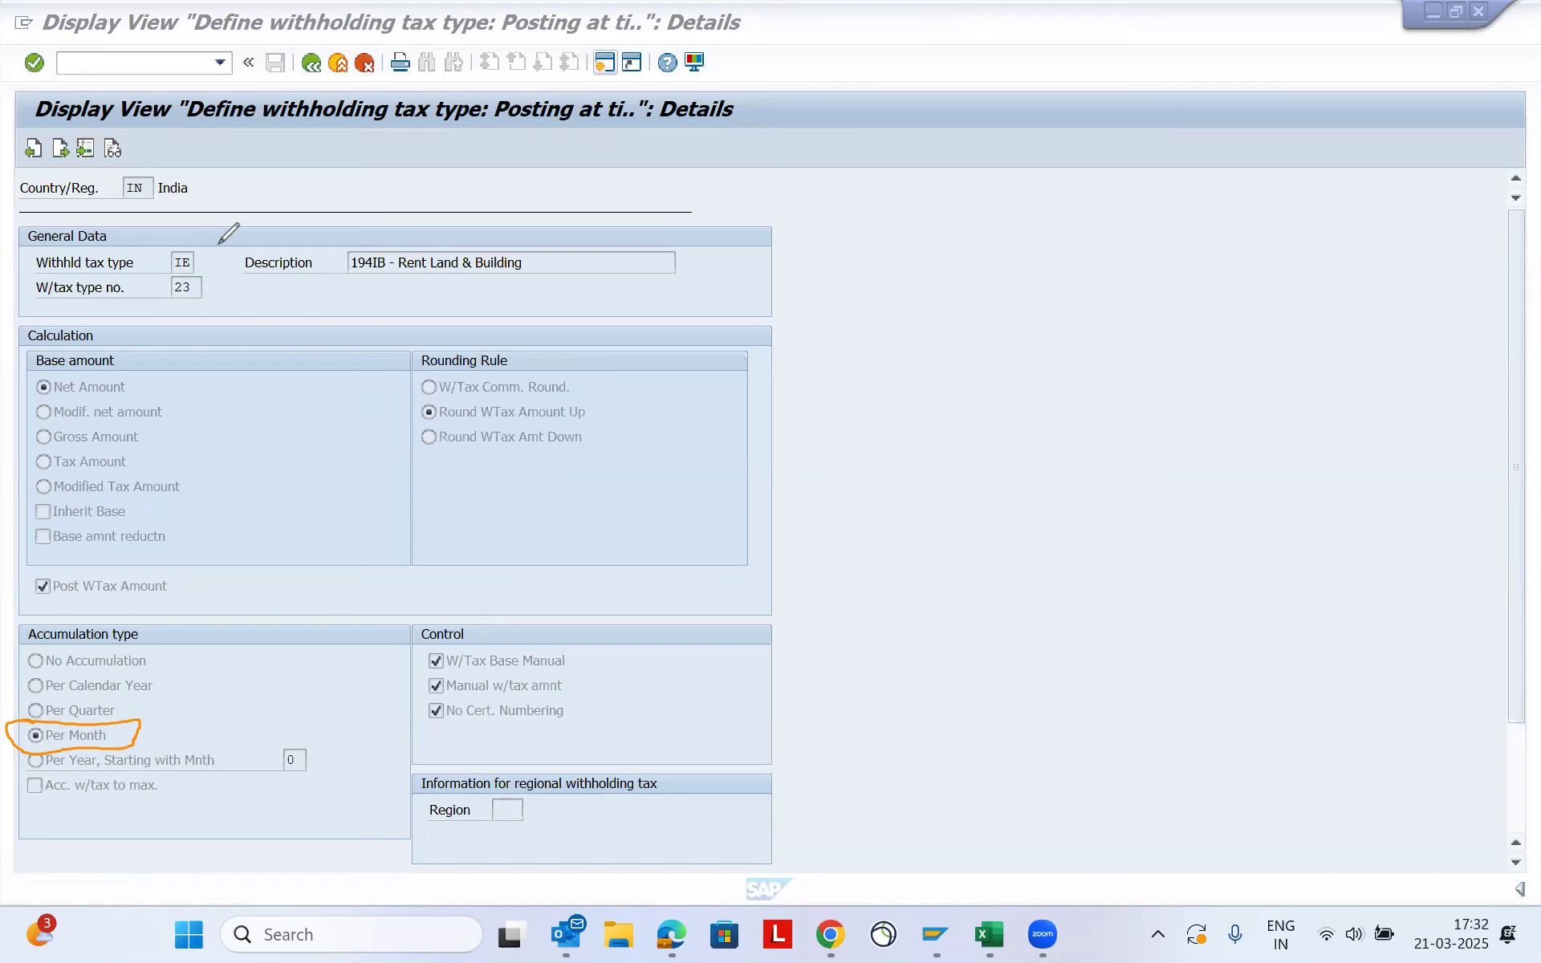
pyautogui.moveTo(176, 250)
pyautogui.mouseDown()
pyautogui.moveTo(183, 276)
pyautogui.moveTo(204, 250)
pyautogui.moveTo(171, 245)
pyautogui.mouseUp()
pyautogui.moveTo(133, 723); pyautogui.dragTo(173, 688)
pyautogui.click(310, 65)
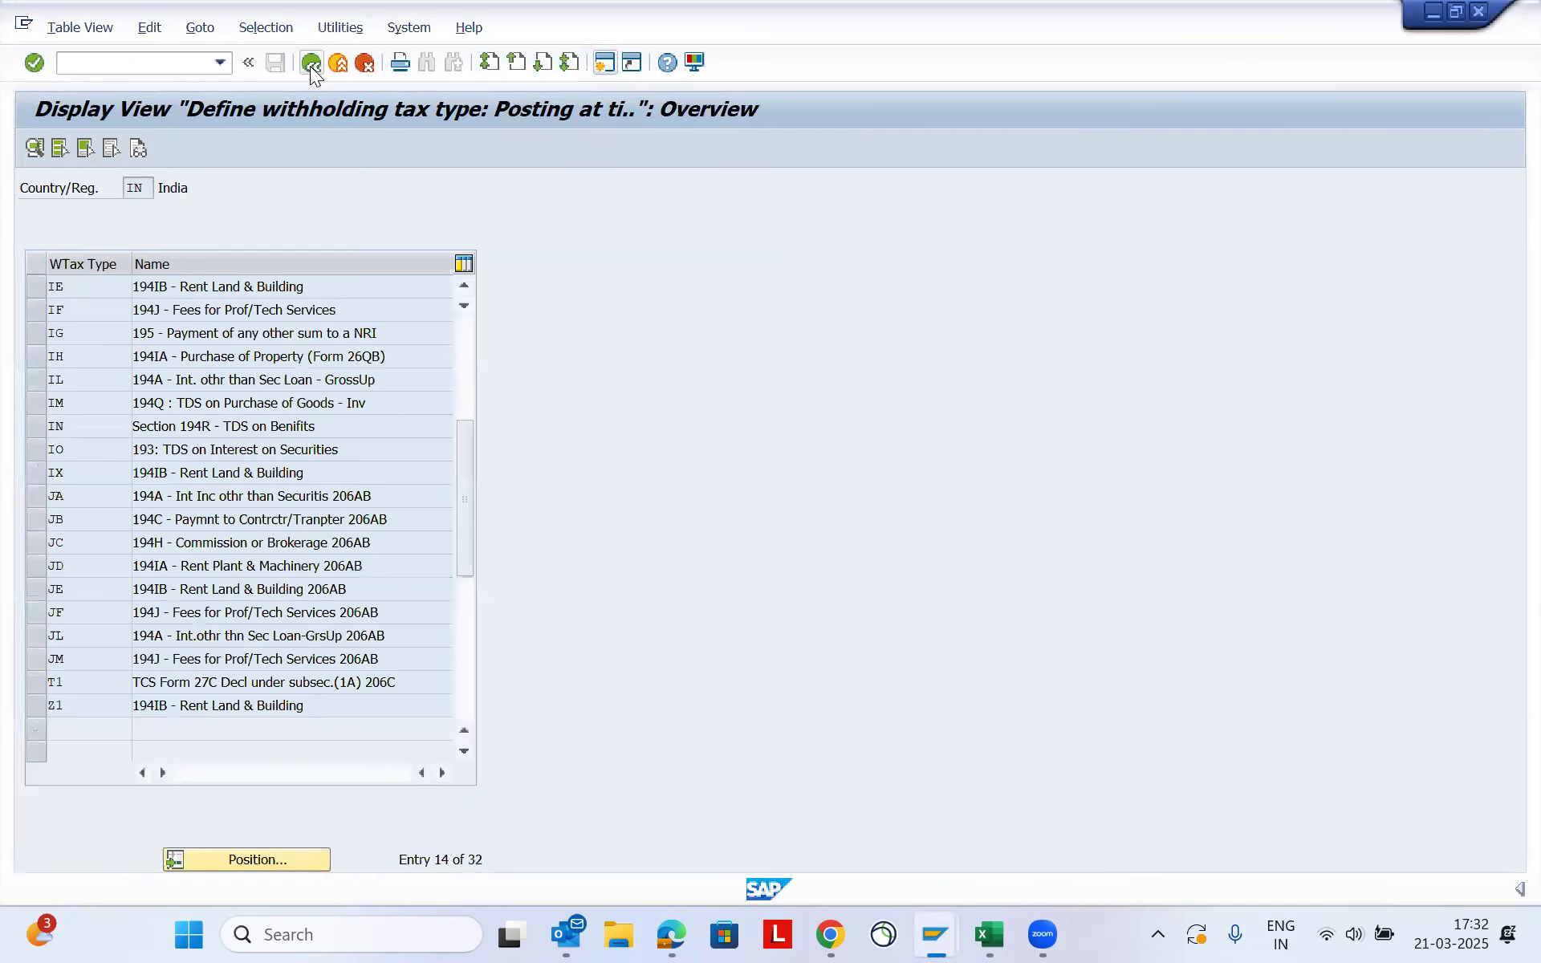
pyautogui.click(310, 66)
# - Reopen Define Withholding Tax Type for Invoice Posting for country IN and accept the client notice
pyautogui.click(310, 499)
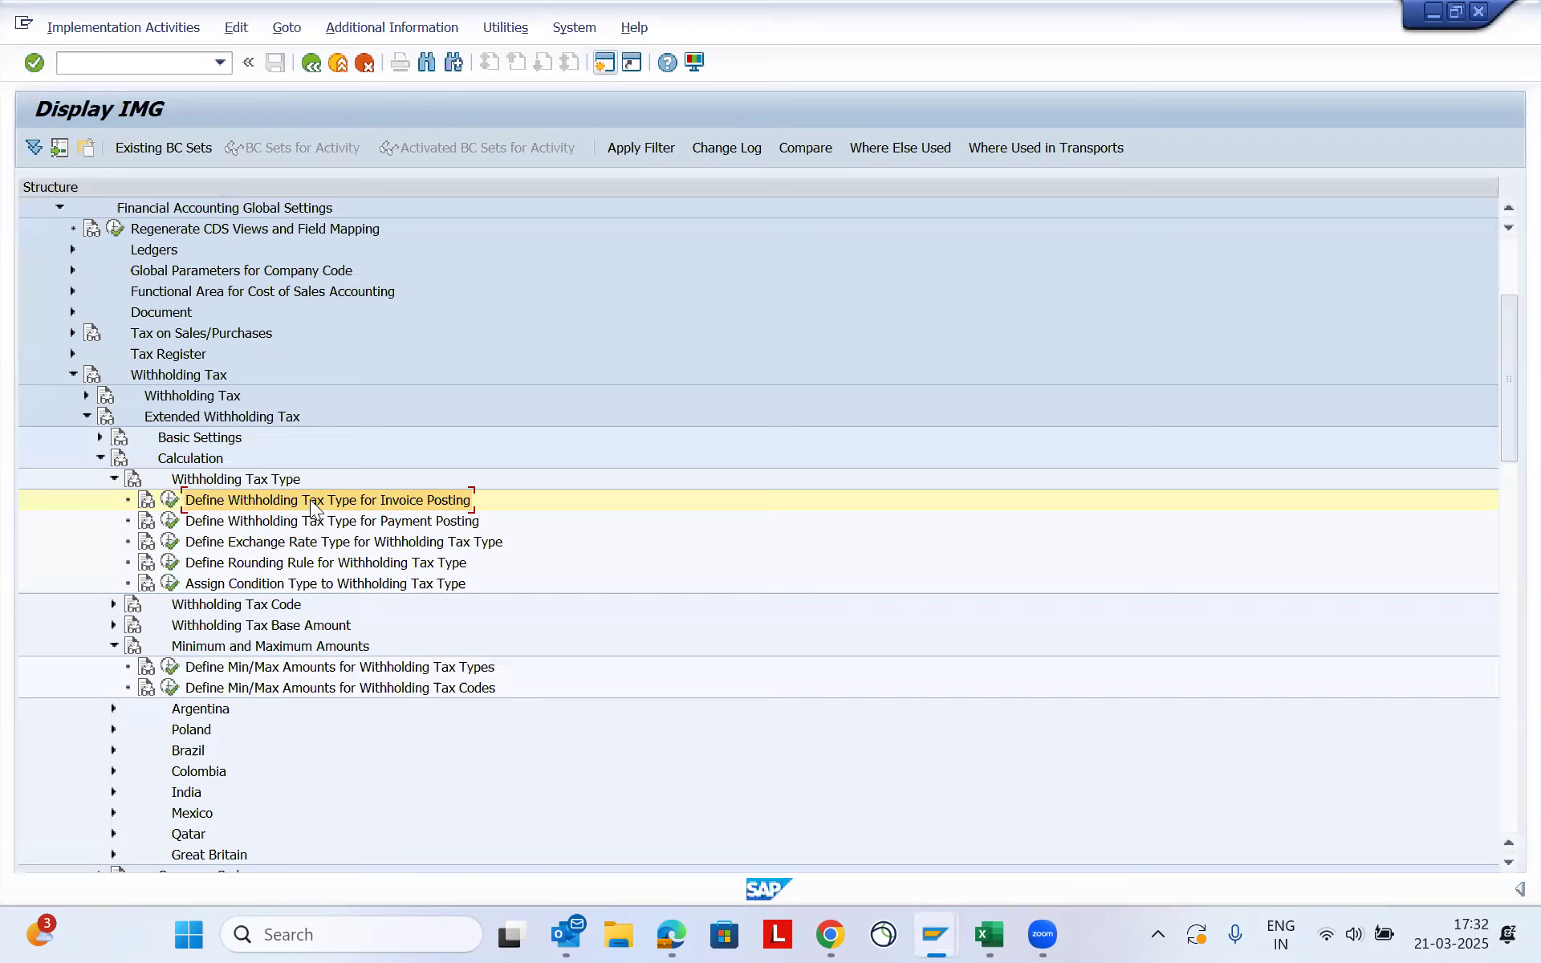
pyautogui.click(169, 500)
pyautogui.click(201, 392)
pyautogui.click(547, 641)
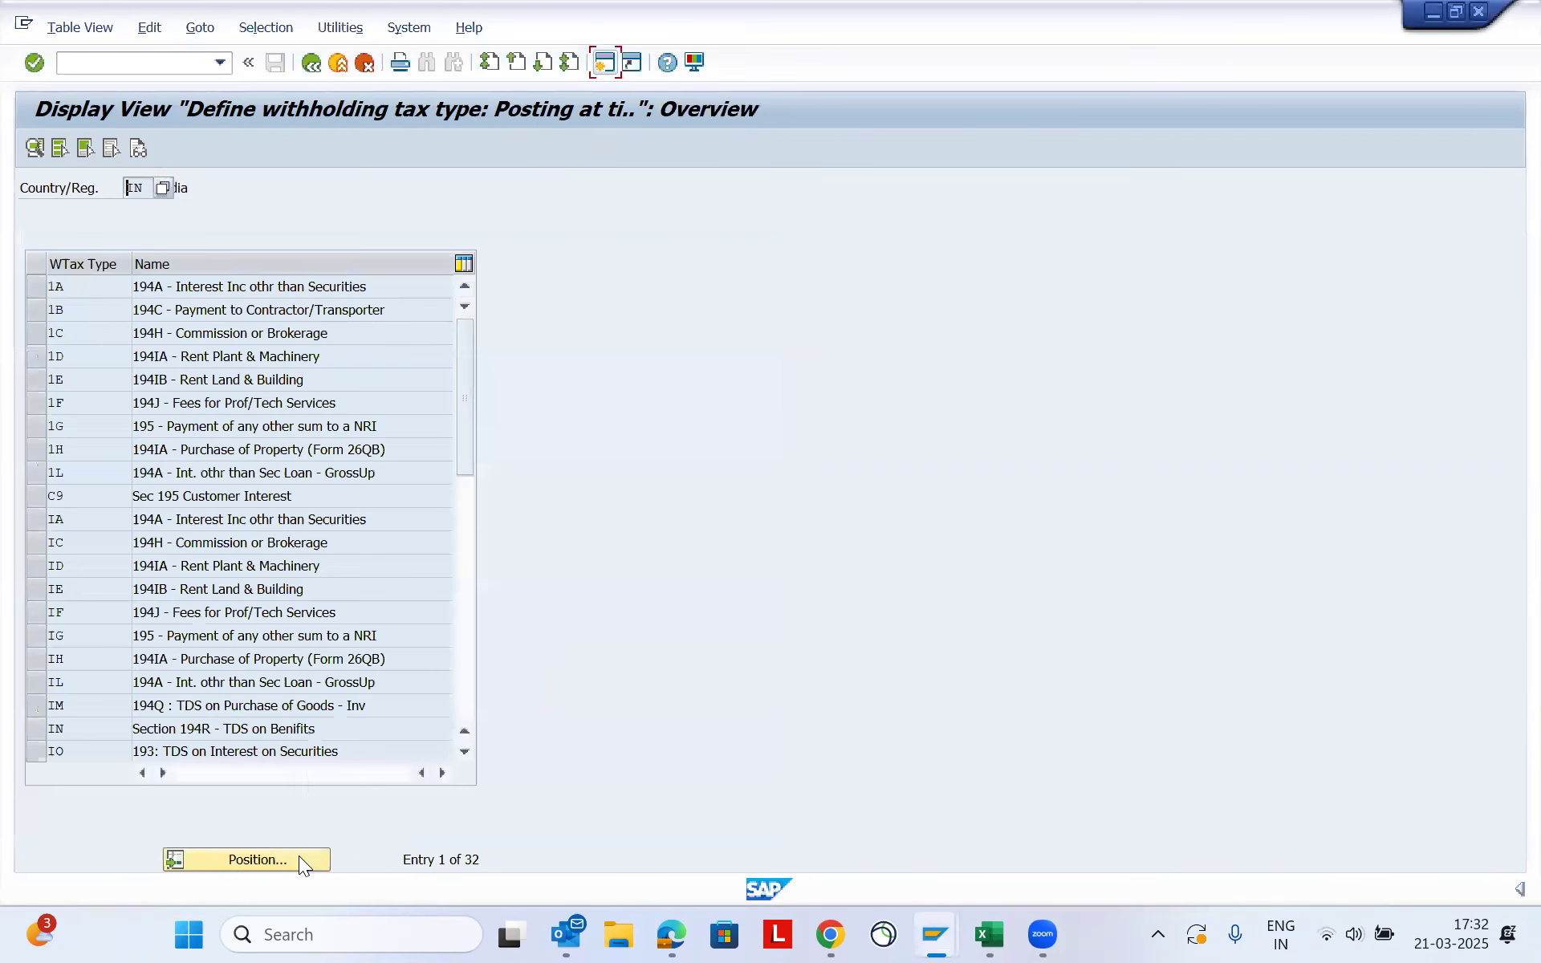
# - Position the withholding tax type list at IF and open the details of 194J - Fees for Prof/Tech Services
pyautogui.click(277, 868)
pyautogui.write('1A')
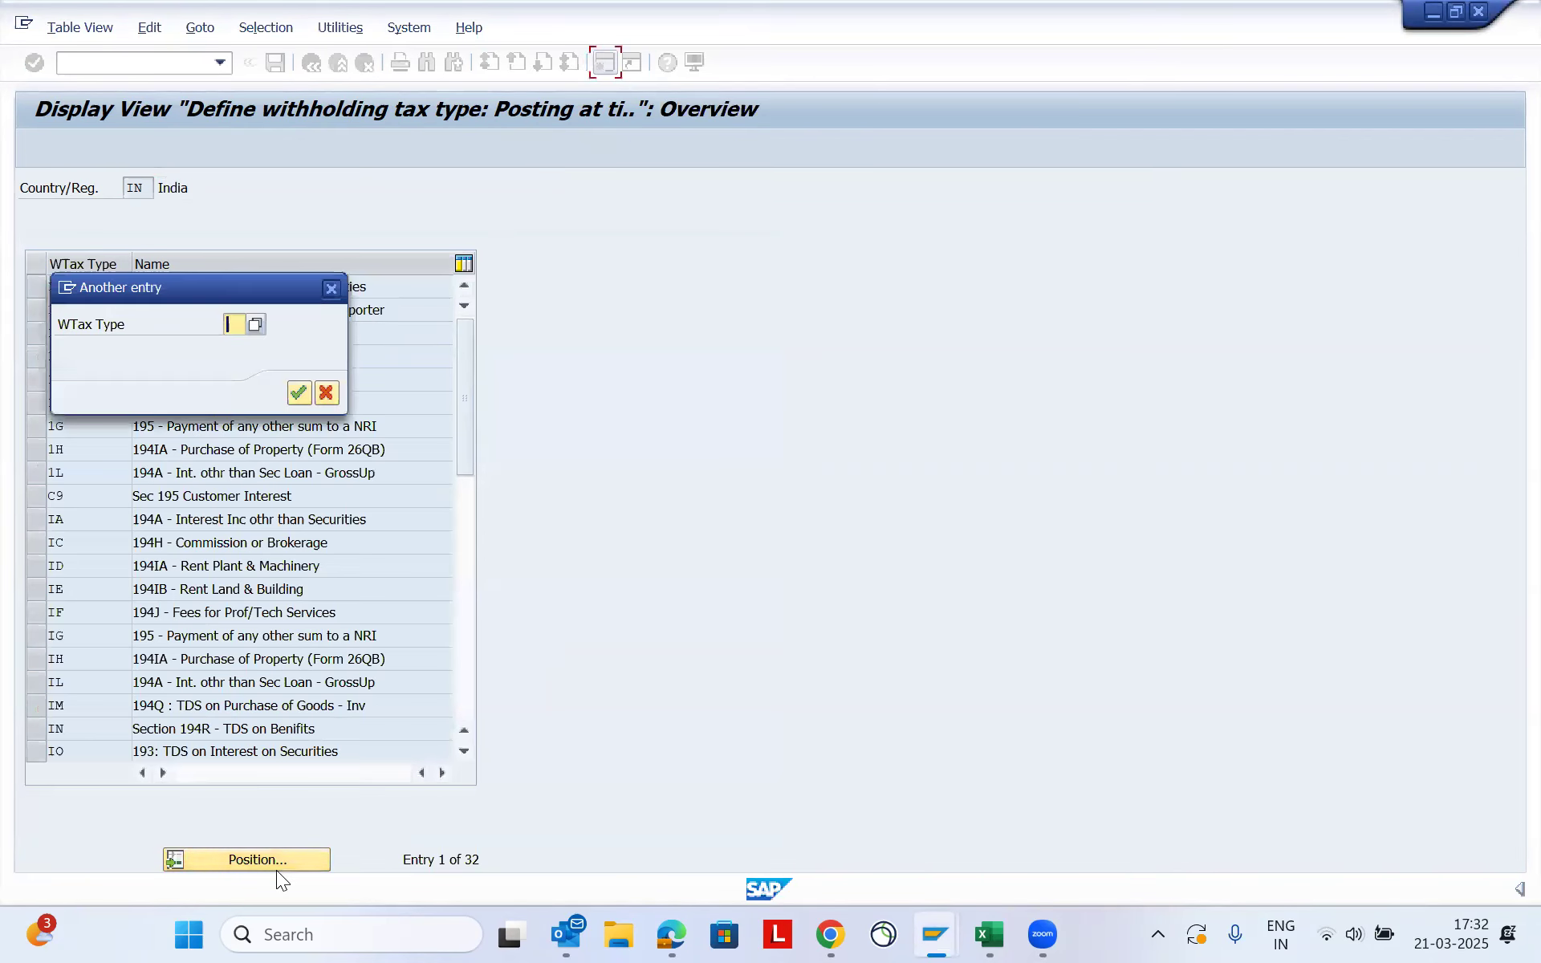
pyautogui.press('Return')
pyautogui.scroll(-5, 184, 520)
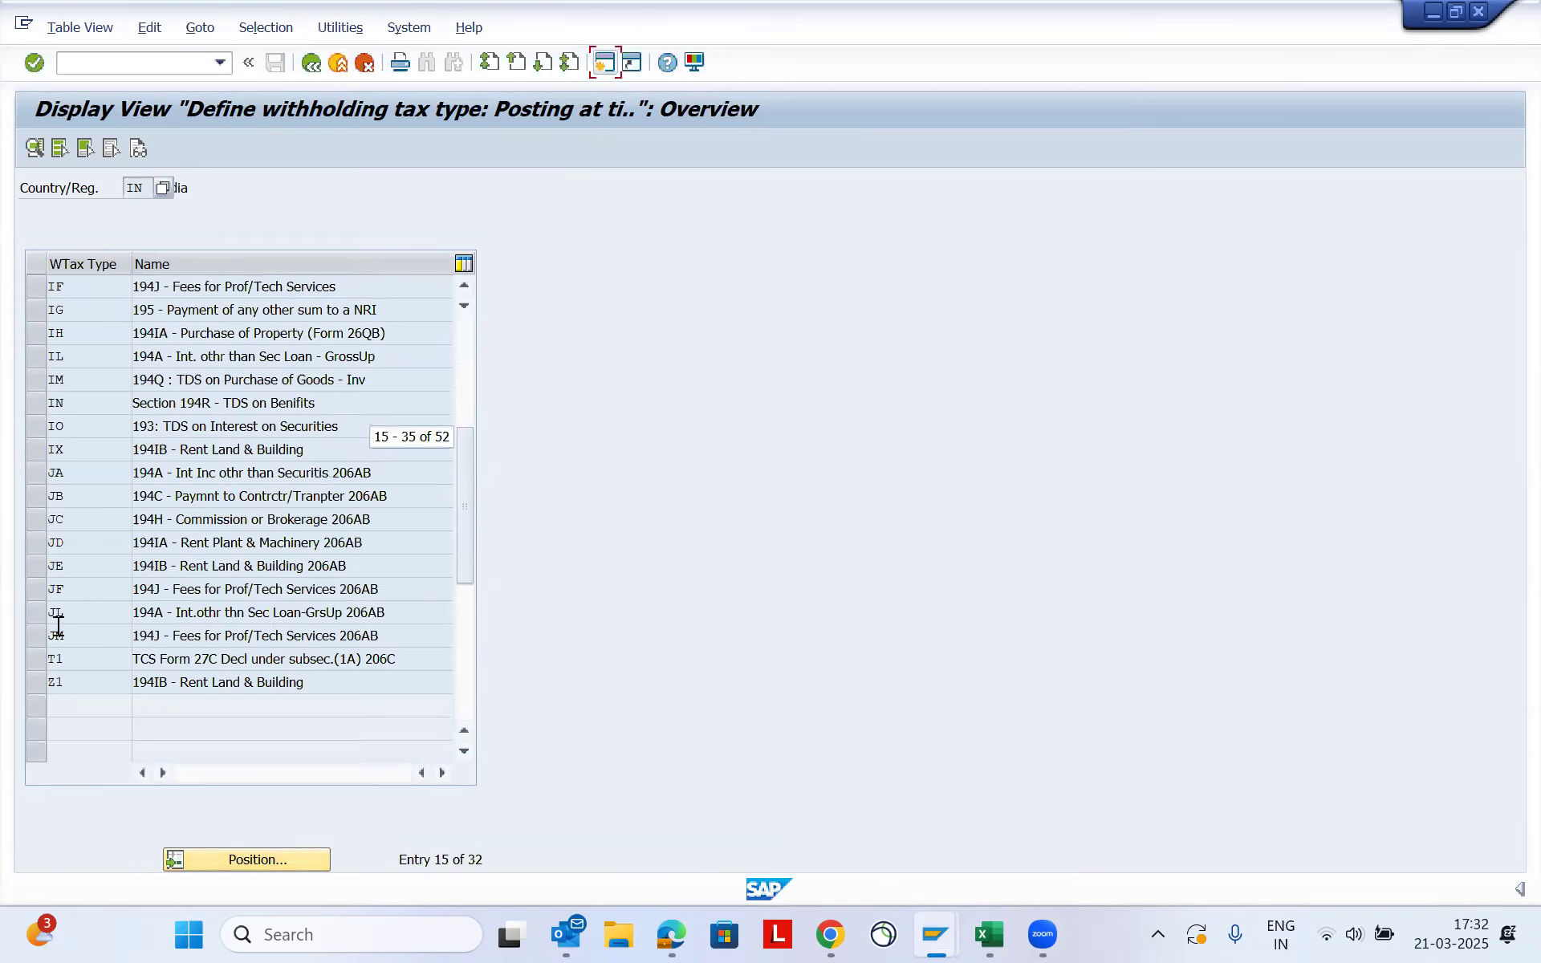
pyautogui.click(34, 287)
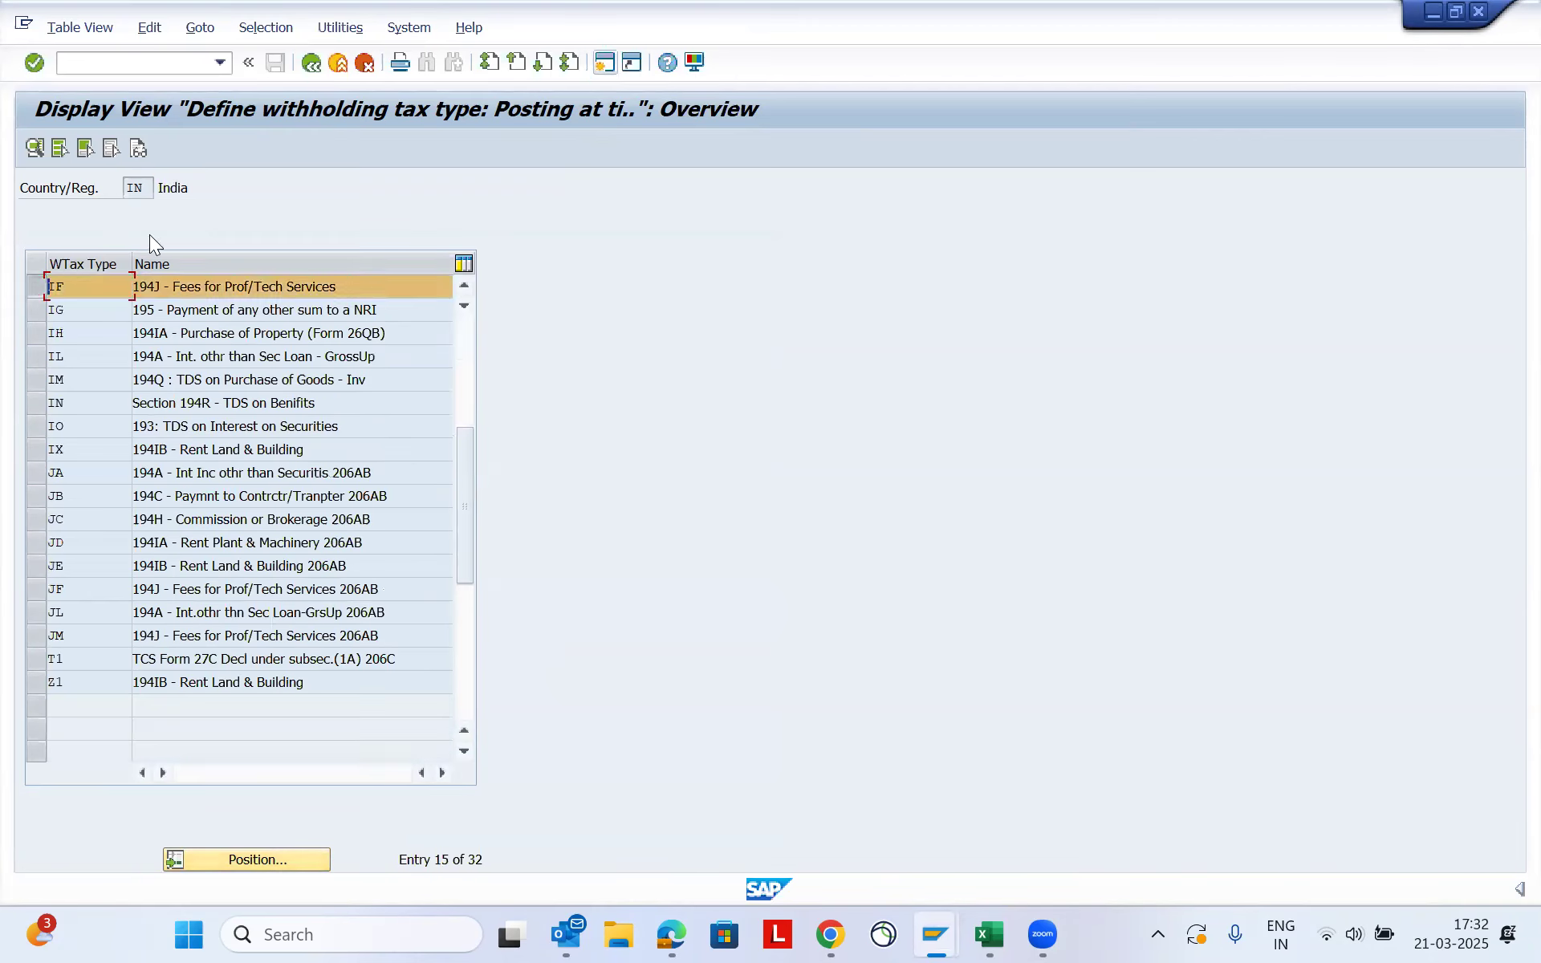
pyautogui.click(36, 146)
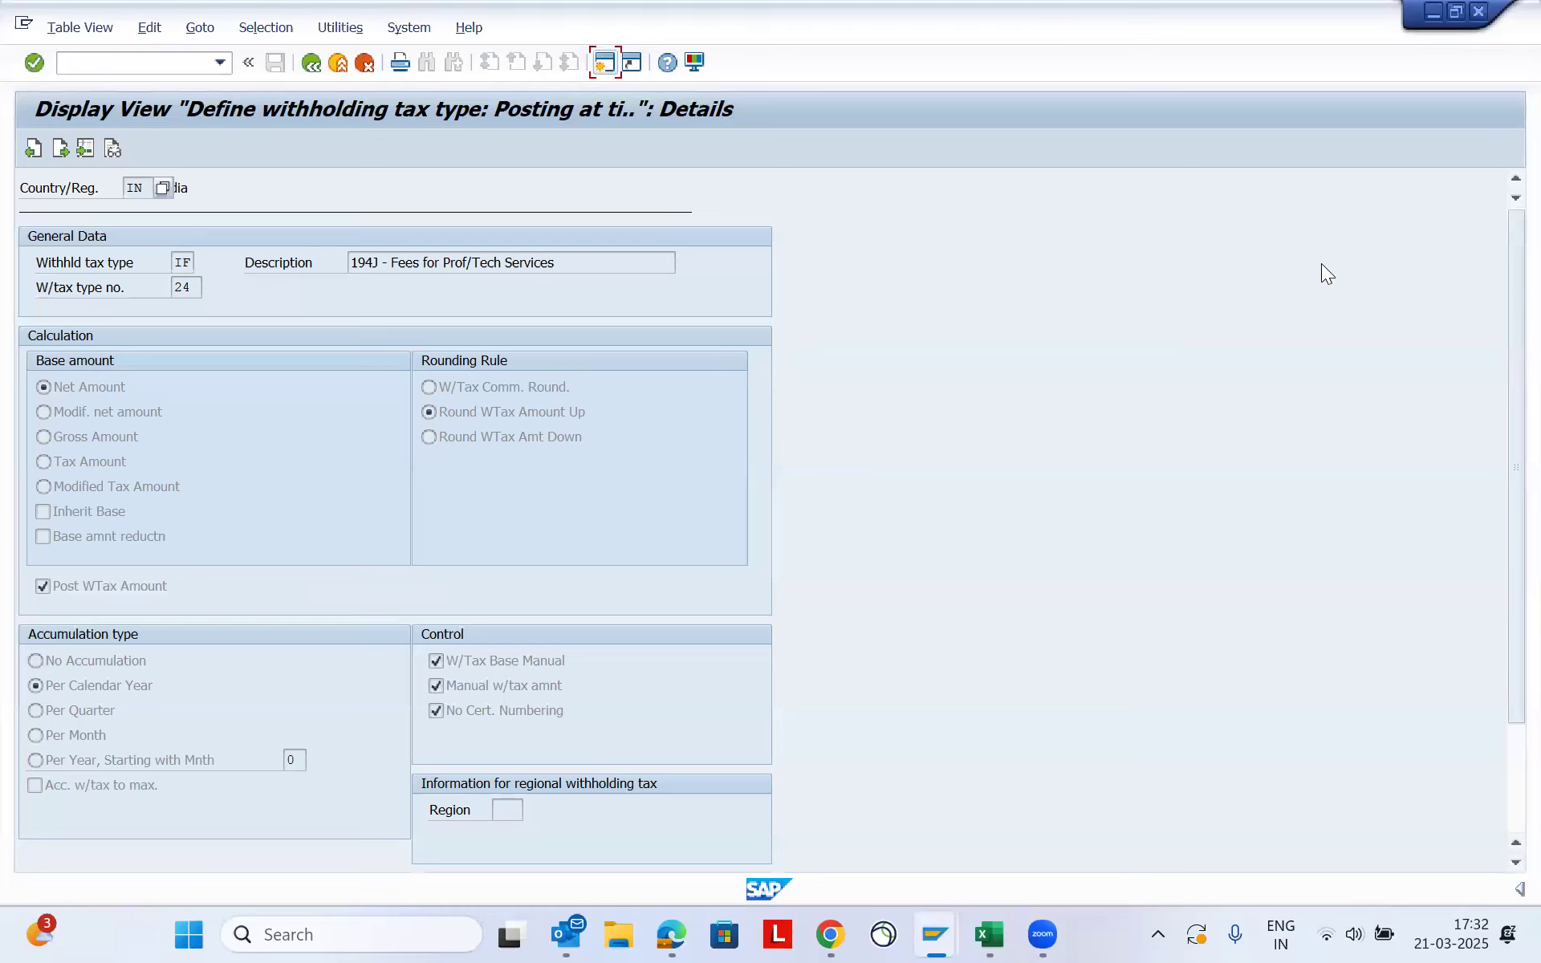
# - Examine the accumulation type of the 194J professional fees type and go back to the IMG structure
pyautogui.moveTo(17, 676)
pyautogui.mouseDown()
pyautogui.moveTo(59, 710)
pyautogui.moveTo(90, 710)
pyautogui.mouseUp()
pyautogui.moveTo(186, 694)
pyautogui.mouseDown()
pyautogui.moveTo(149, 673)
pyautogui.moveTo(22, 677)
pyautogui.mouseUp()
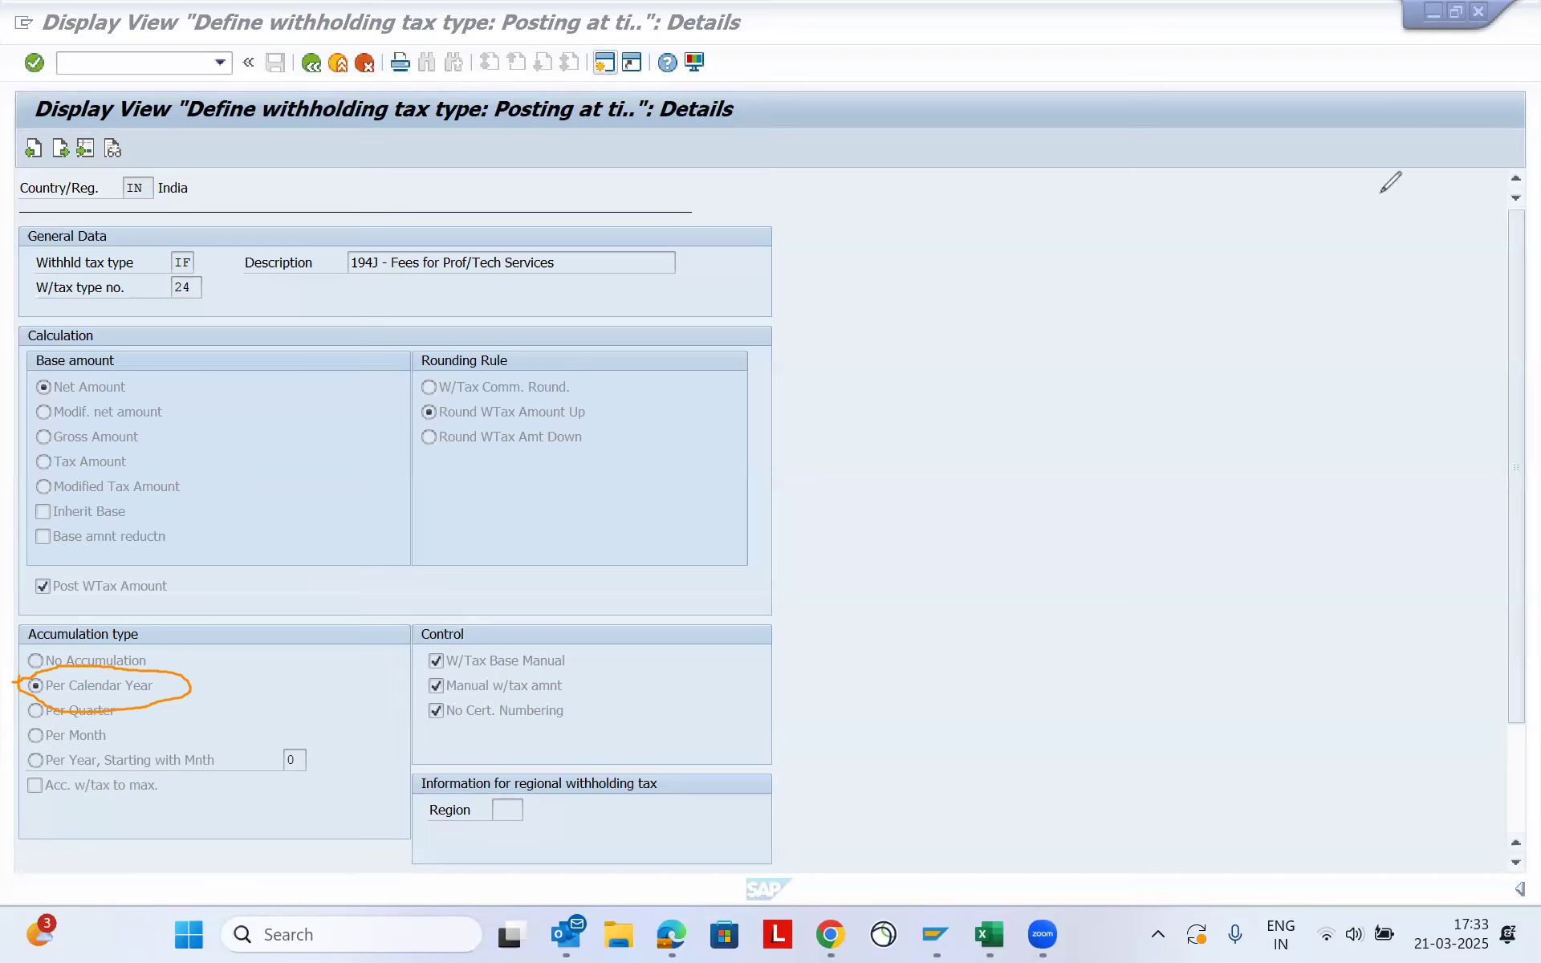
pyautogui.click(833, 329)
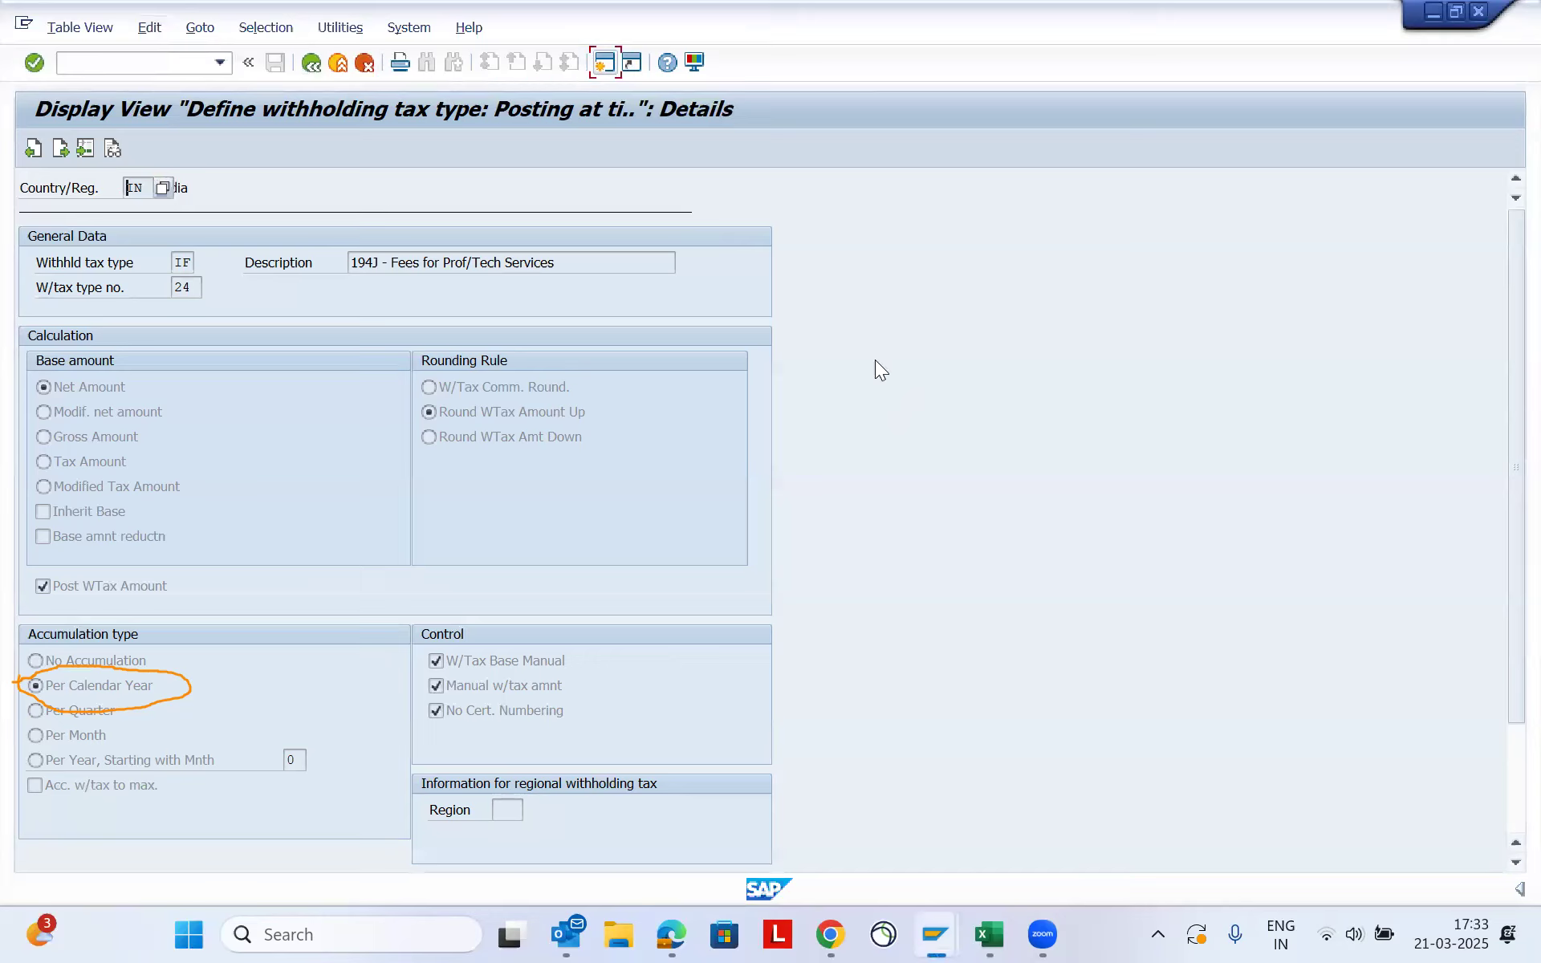
pyautogui.click(321, 43)
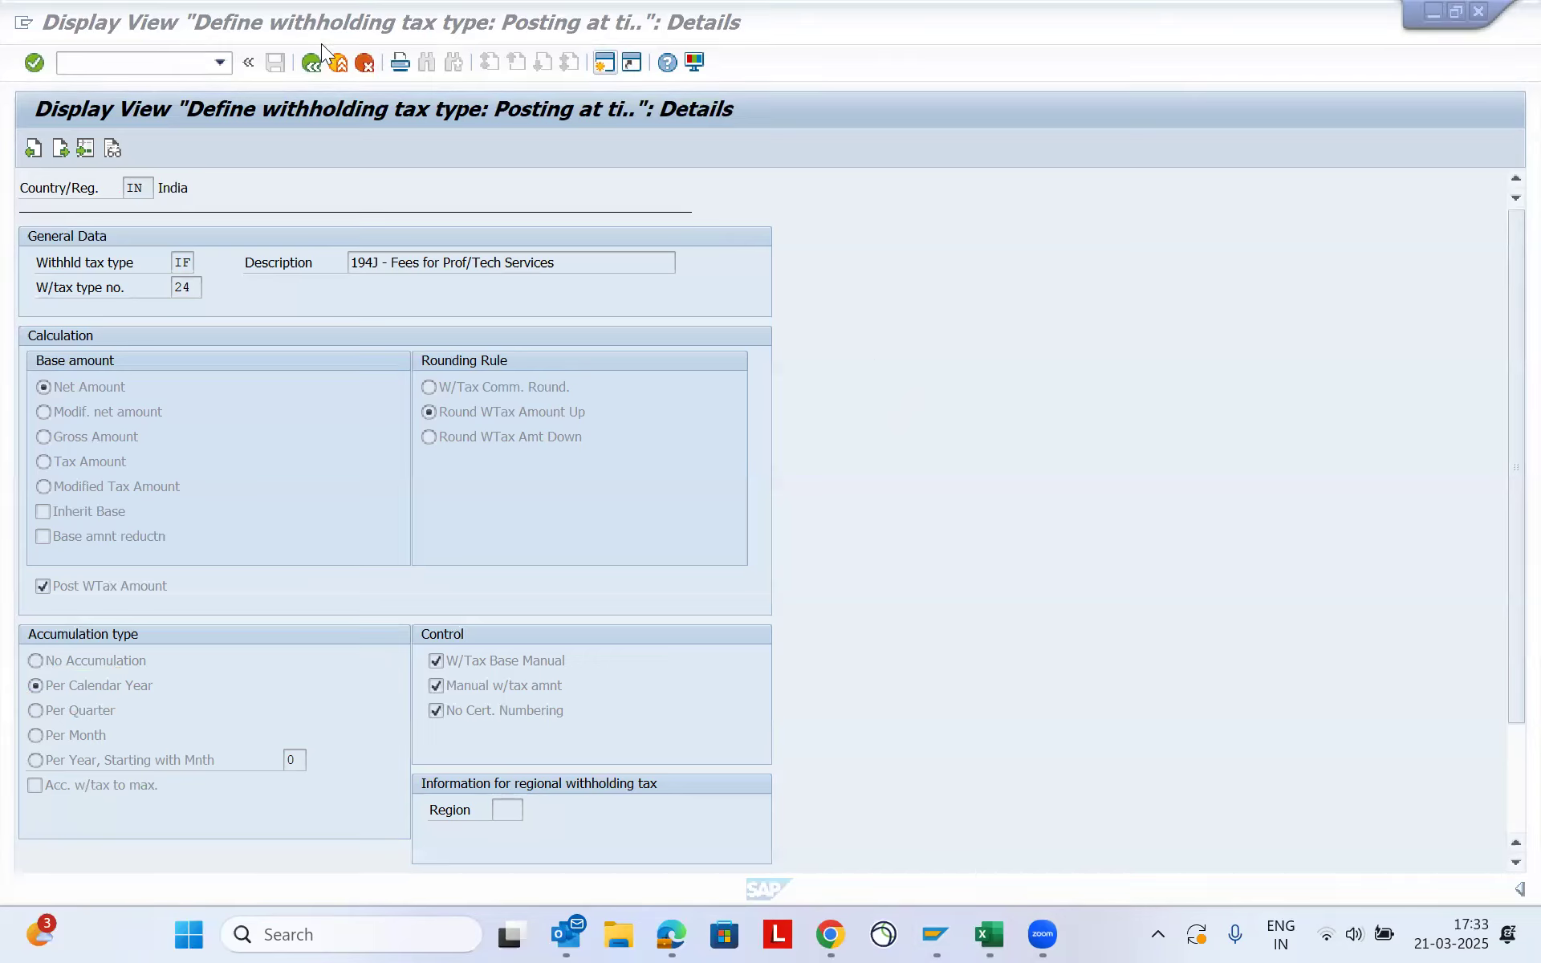
pyautogui.click(307, 61)
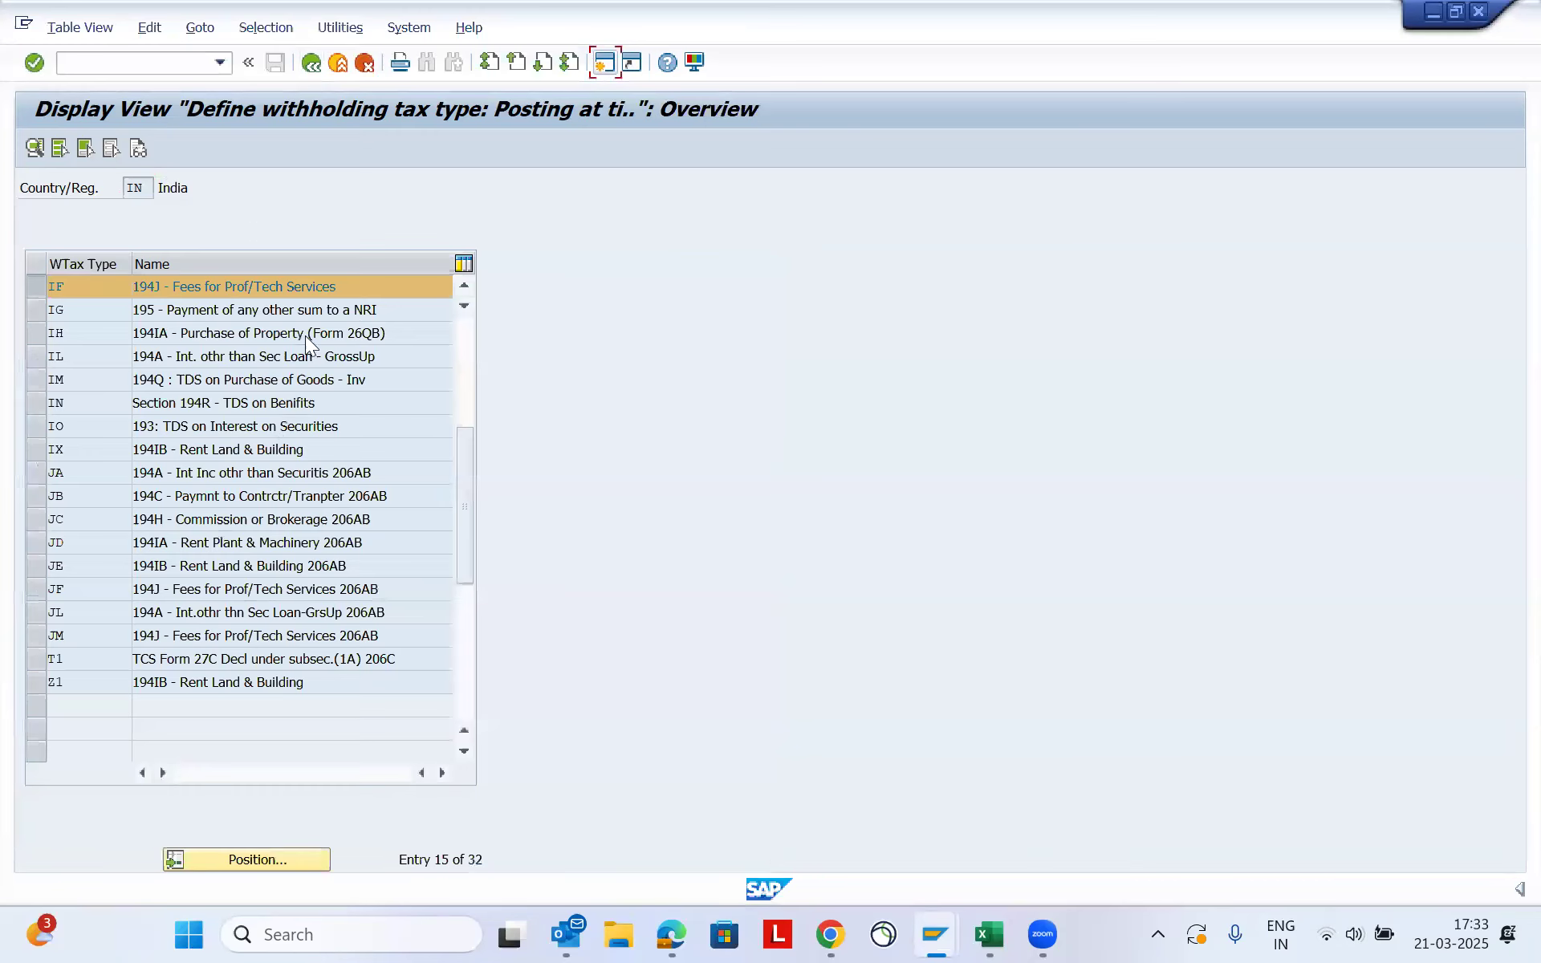
pyautogui.click(312, 63)
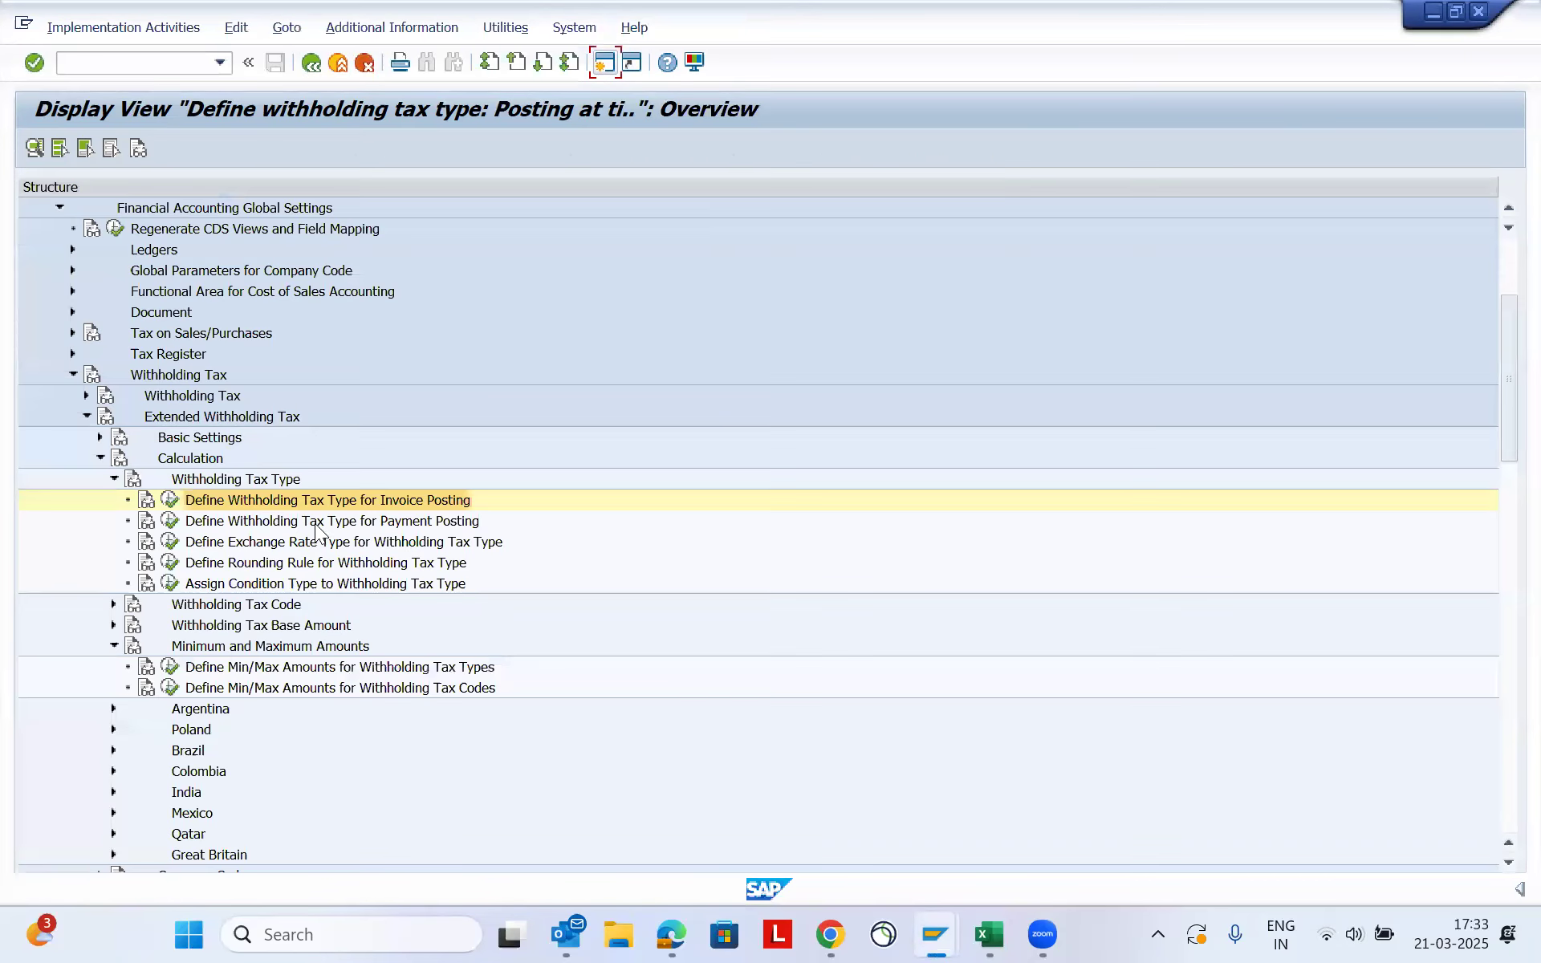
# - Under Minimum and Maximum Amounts, open Define Min/Max Amounts for Withholding Tax Codes for country IN and acknowledge the client notice
pyautogui.click(229, 646)
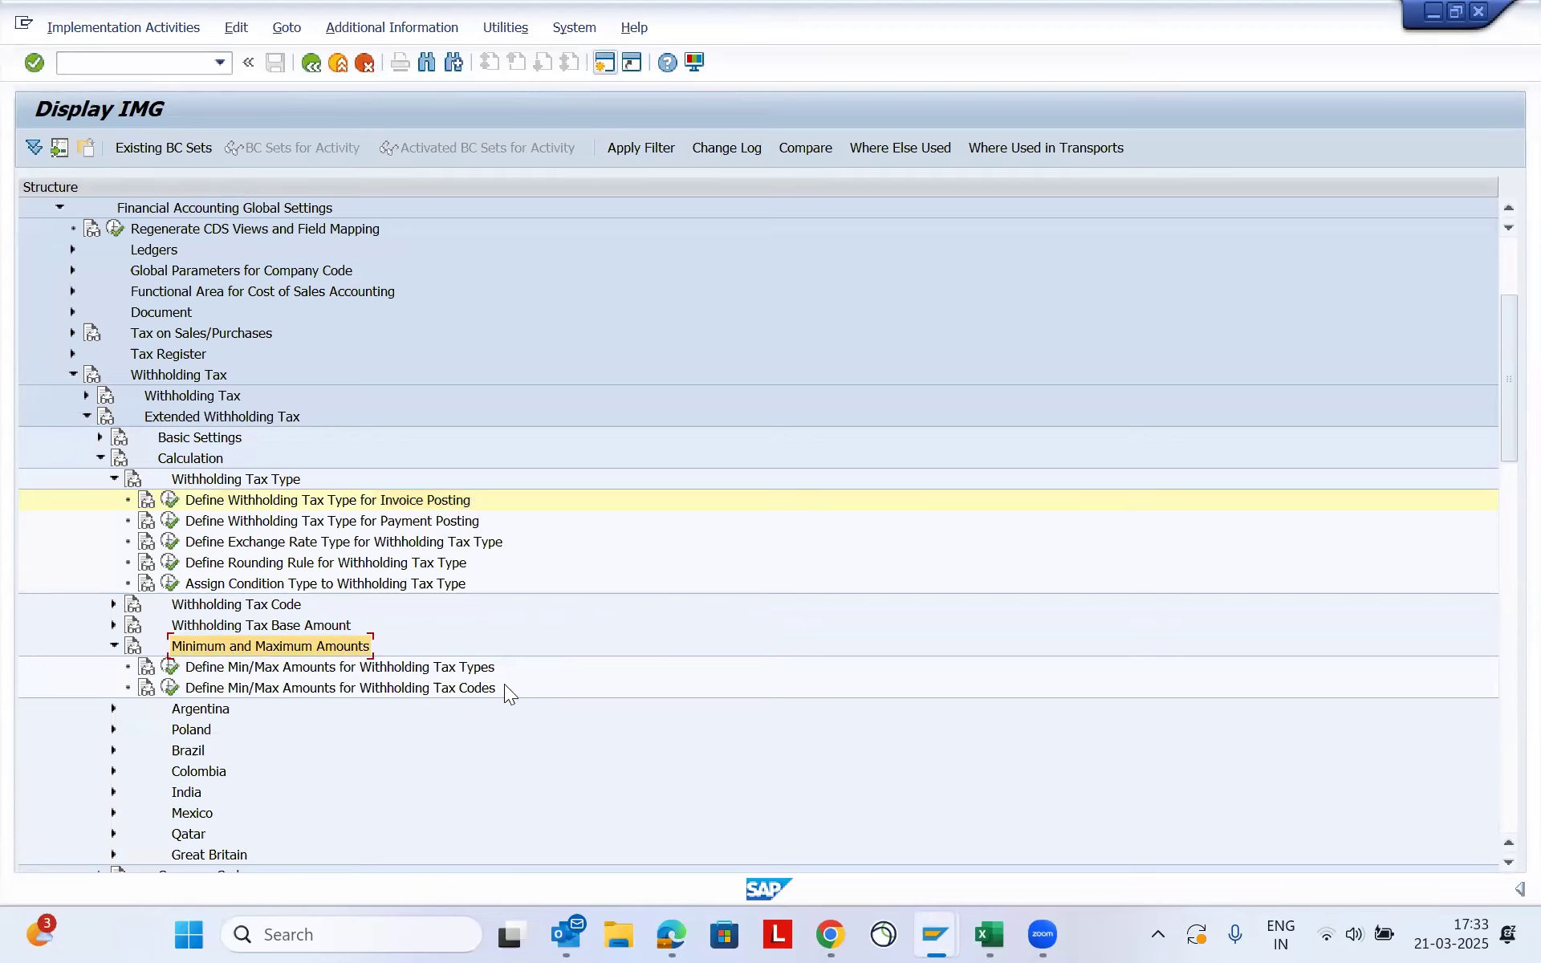
pyautogui.click(456, 671)
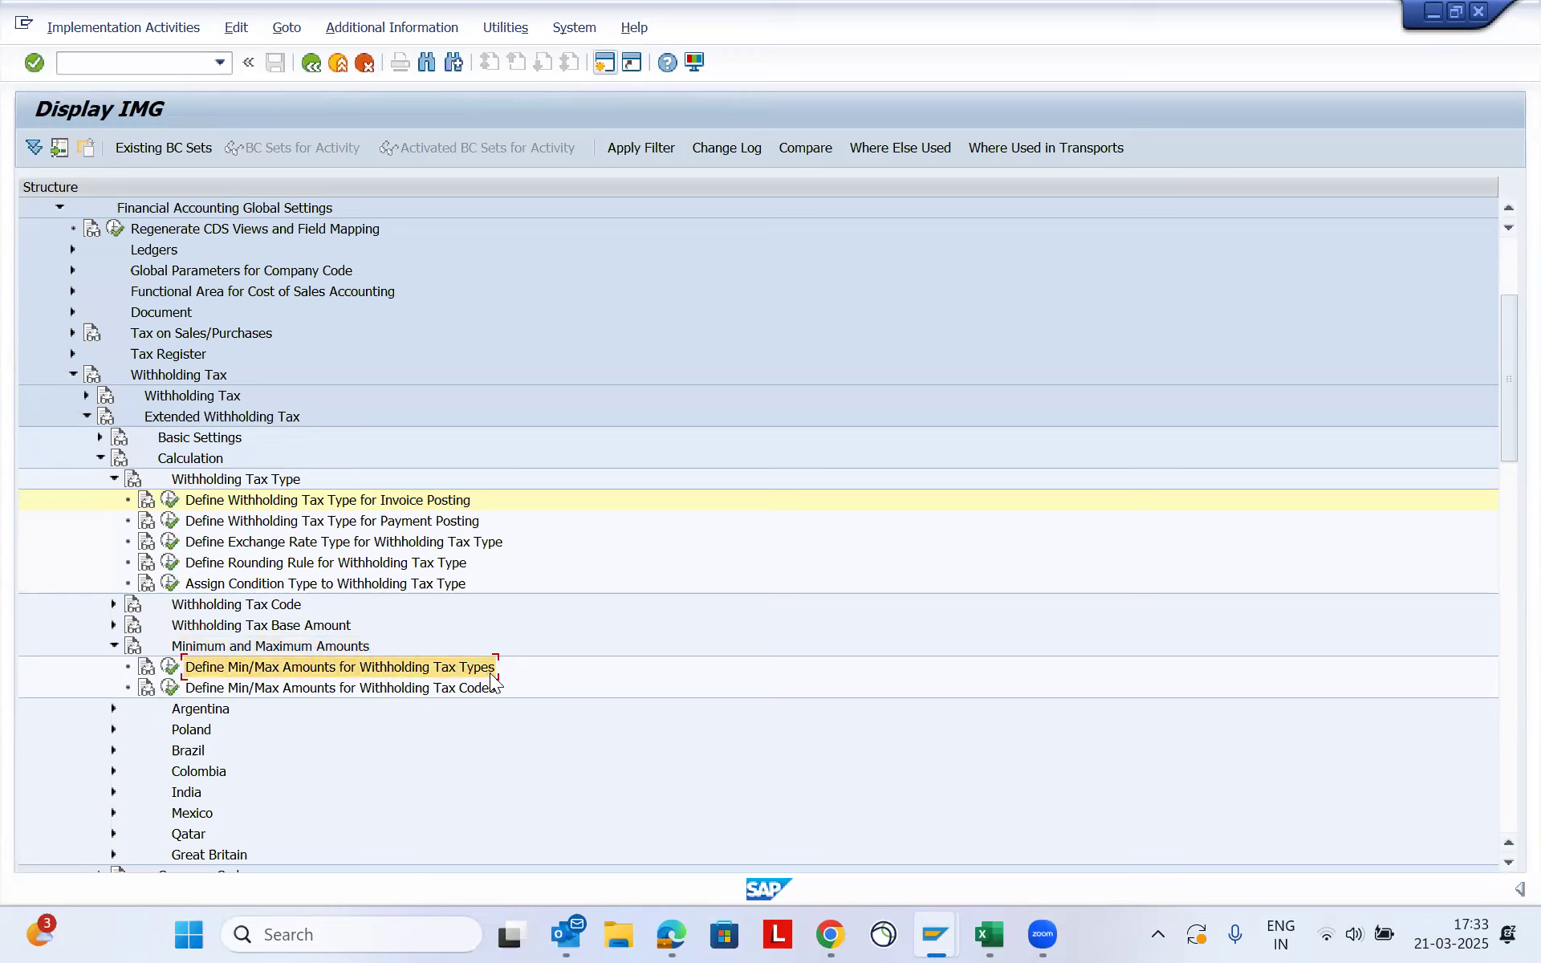
pyautogui.click(431, 695)
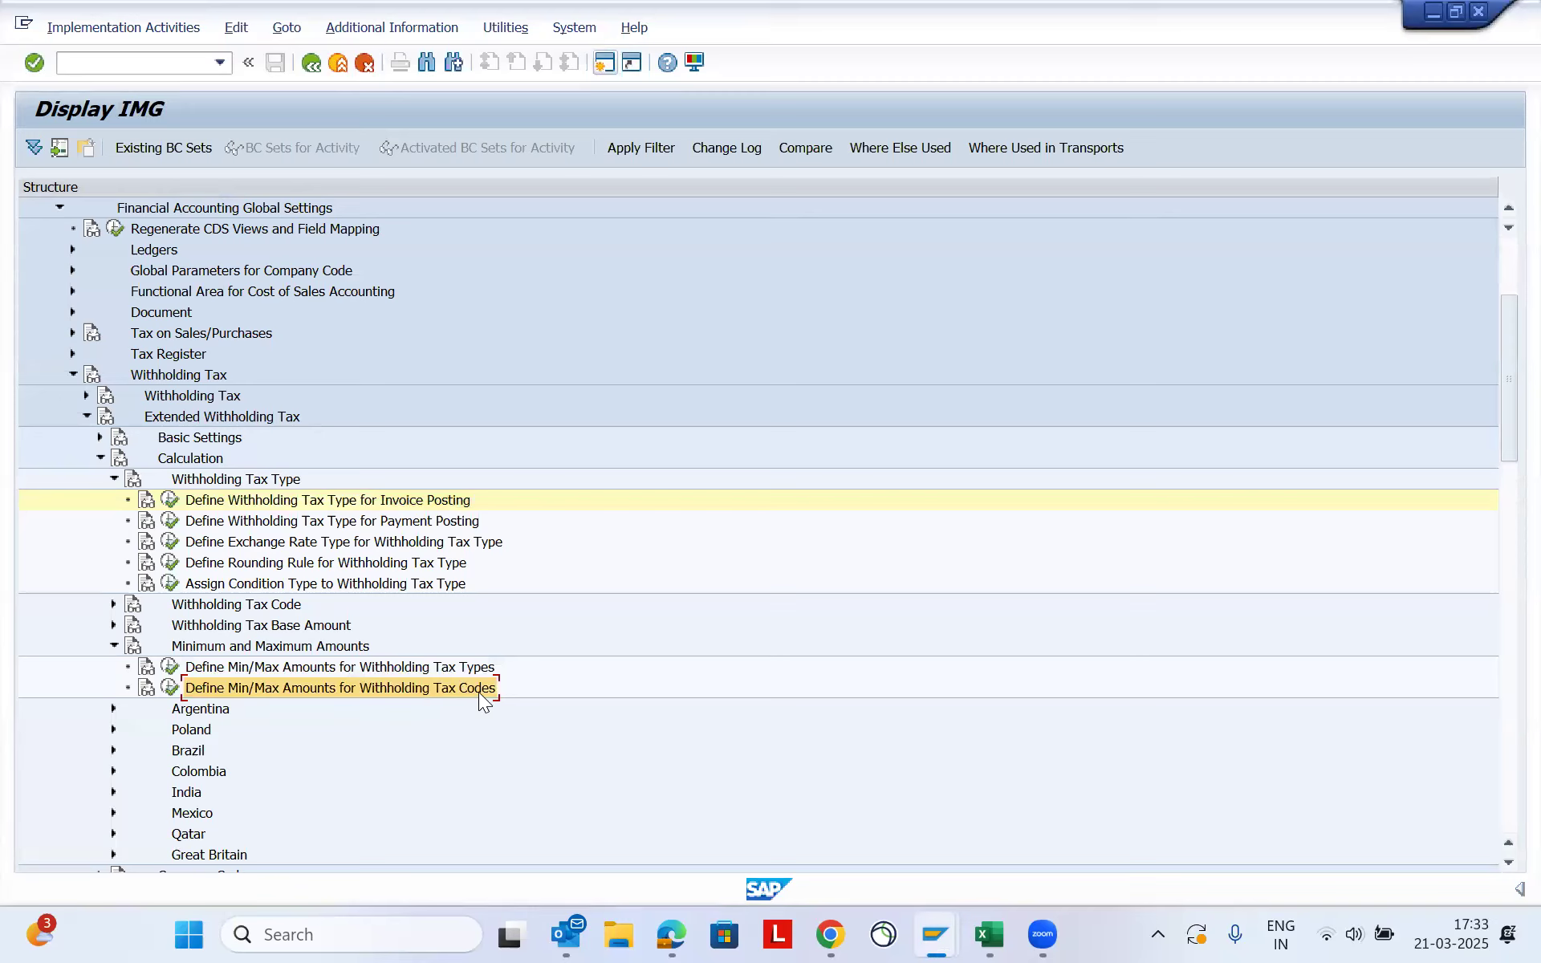
pyautogui.click(169, 688)
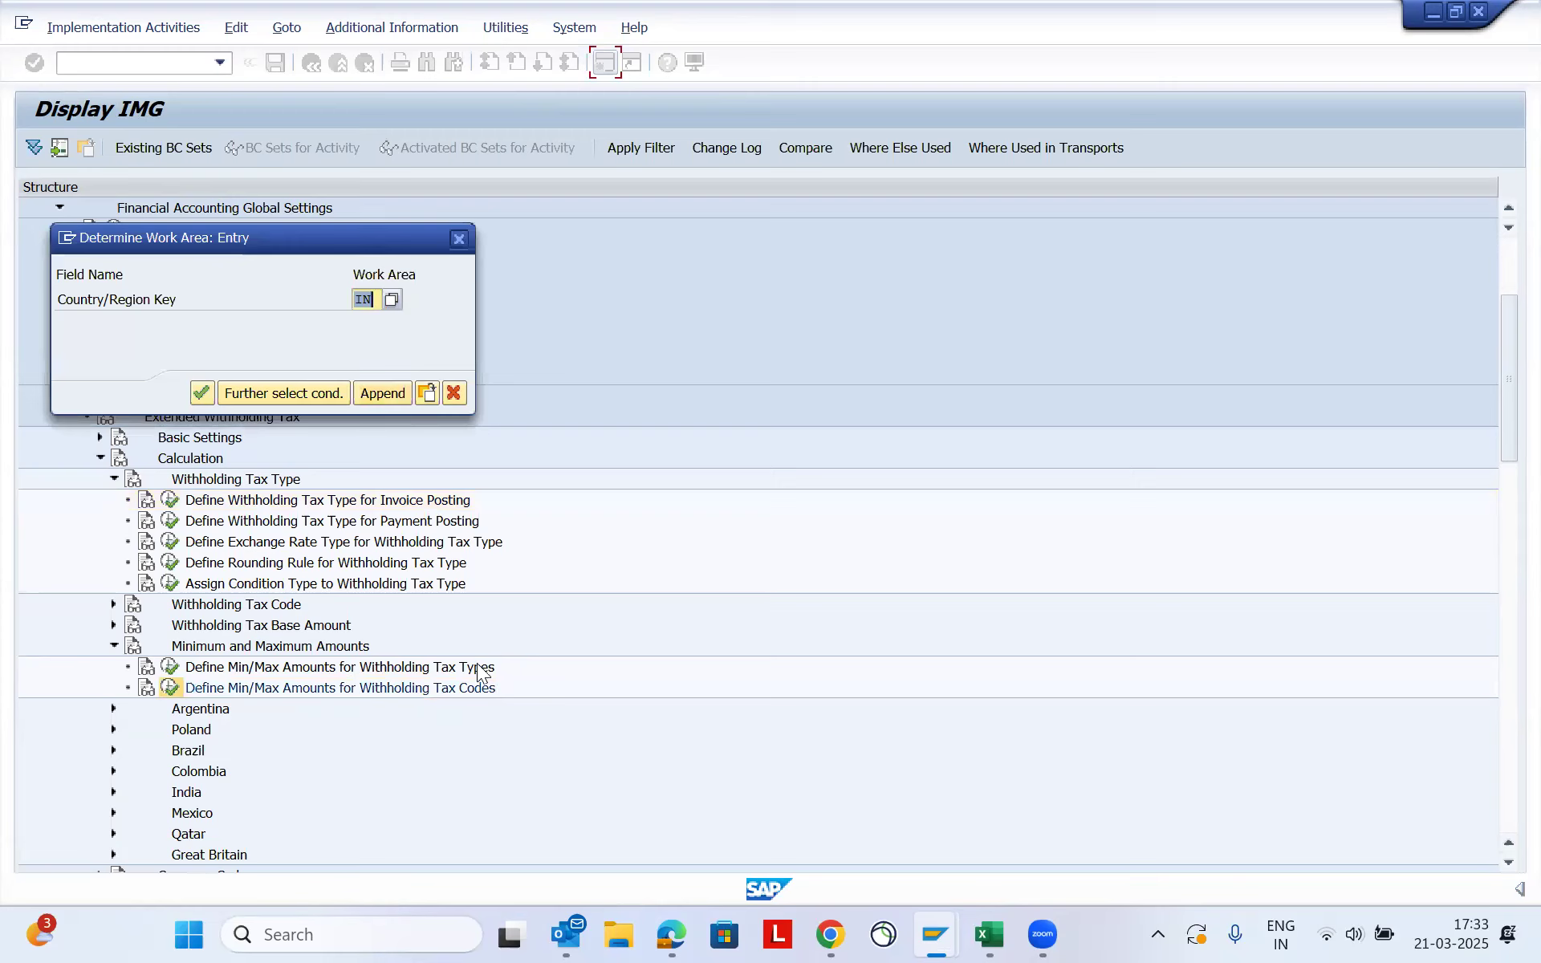
pyautogui.click(201, 392)
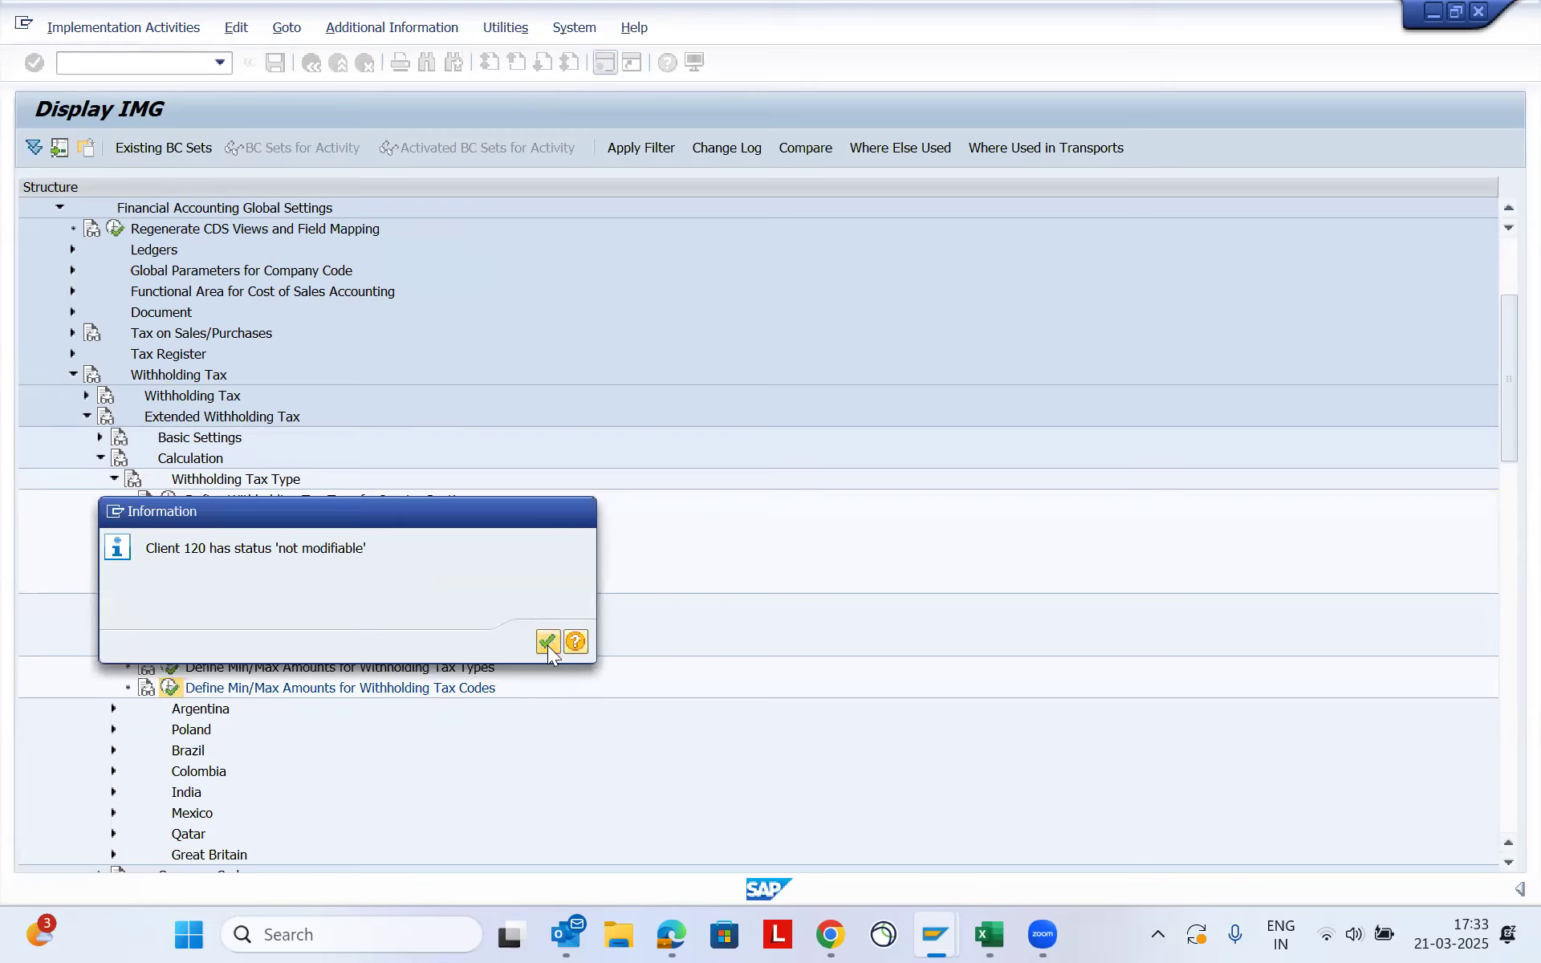
pyautogui.click(547, 642)
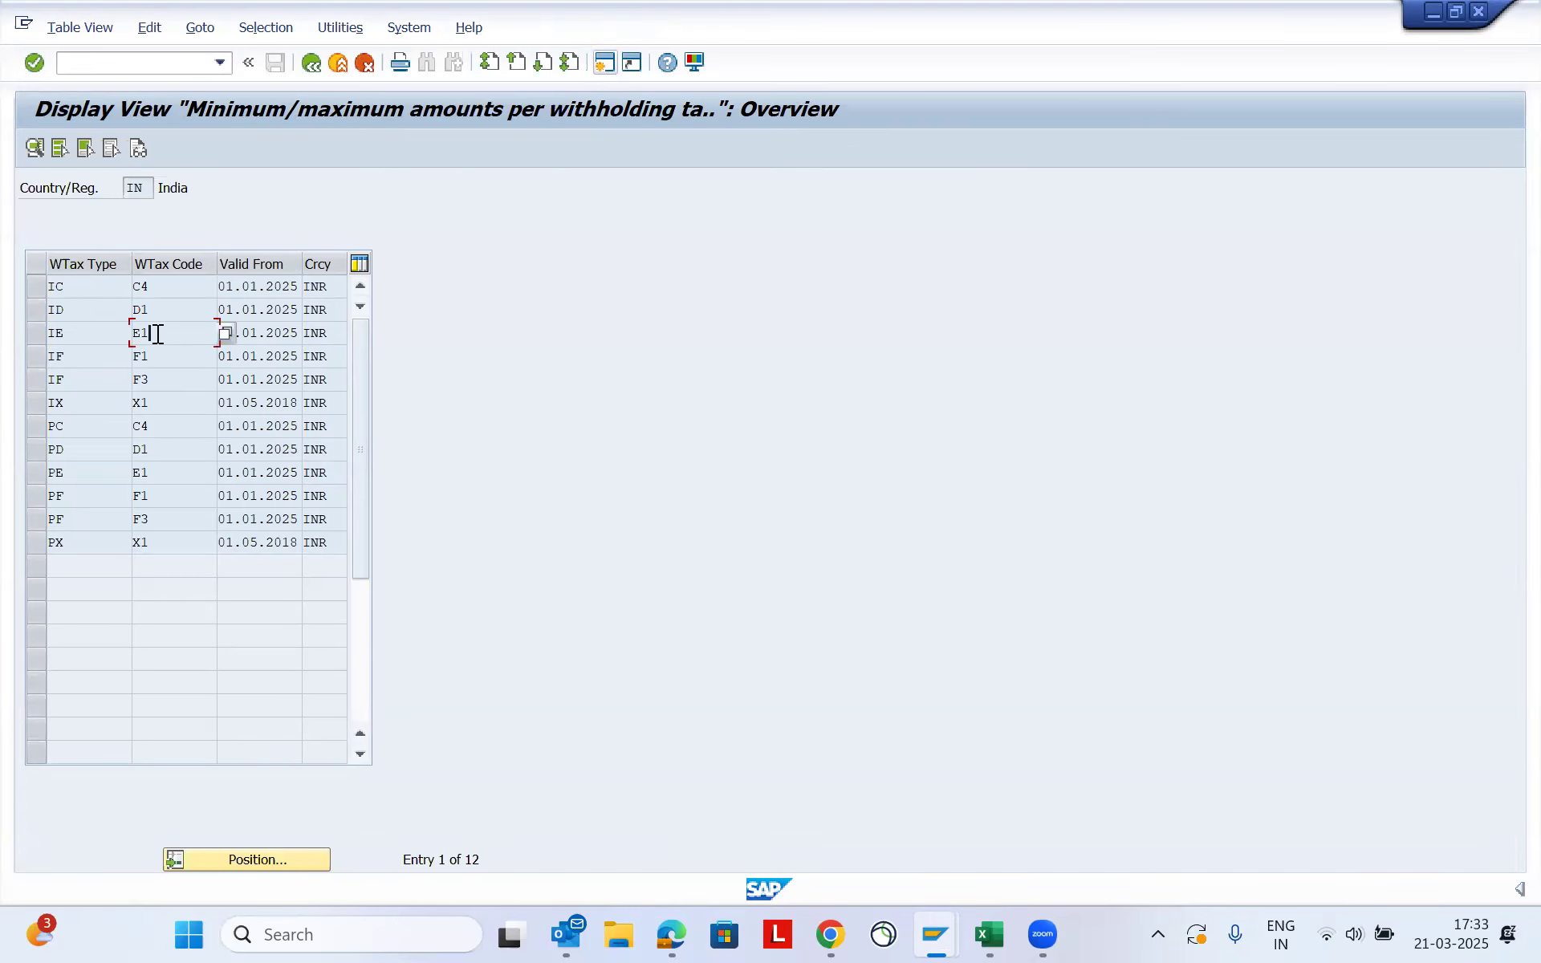
# - Select the entry for tax type IE with code E1, open its amount details, and check the valid-from date
pyautogui.click(34, 335)
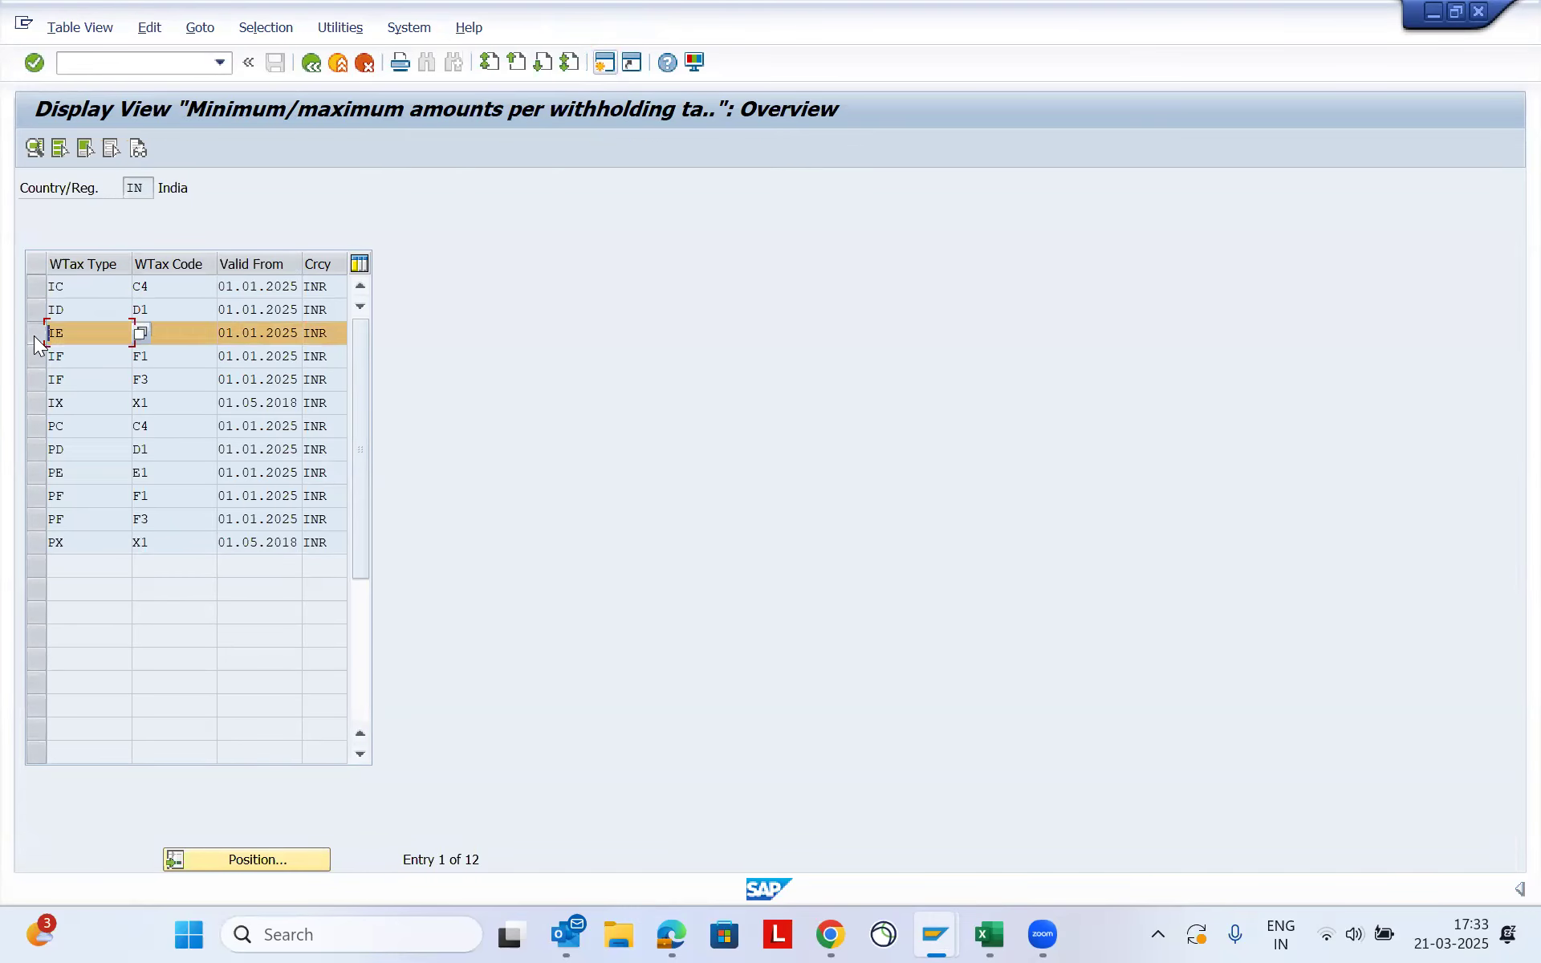
pyautogui.click(331, 340)
pyautogui.moveTo(218, 332); pyautogui.dragTo(315, 335)
pyautogui.click(183, 330)
pyautogui.doubleClick(258, 332)
pyautogui.click(334, 332)
pyautogui.moveTo(86, 333); pyautogui.dragTo(30, 333)
pyautogui.moveTo(191, 333); pyautogui.dragTo(124, 333)
pyautogui.click(33, 149)
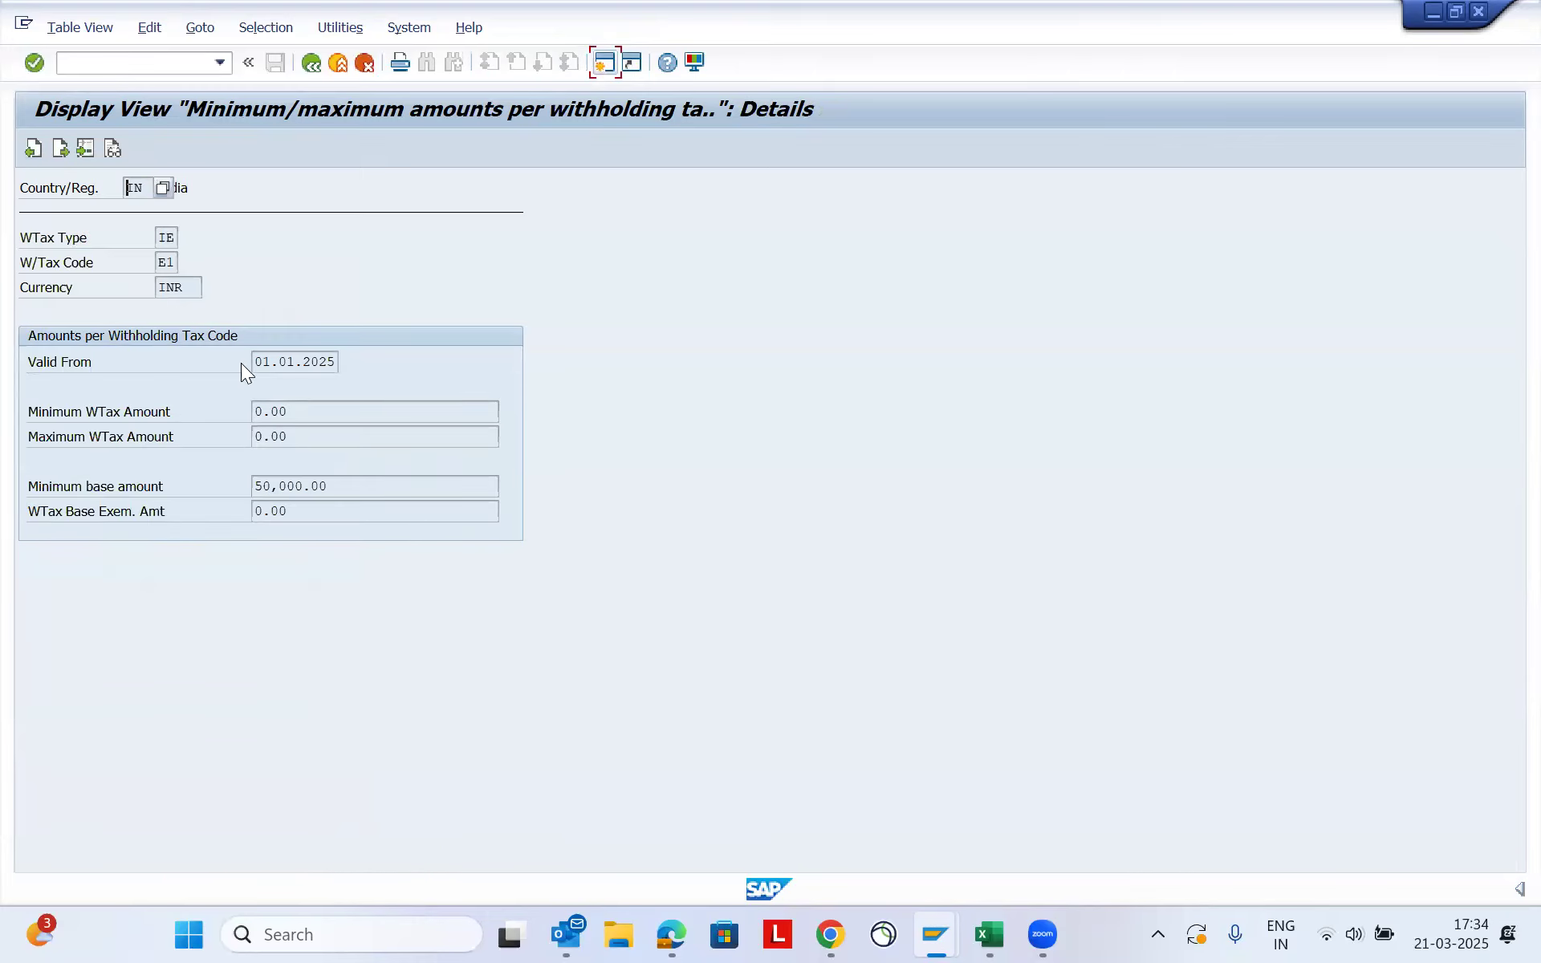
pyautogui.moveTo(258, 361); pyautogui.dragTo(363, 351)
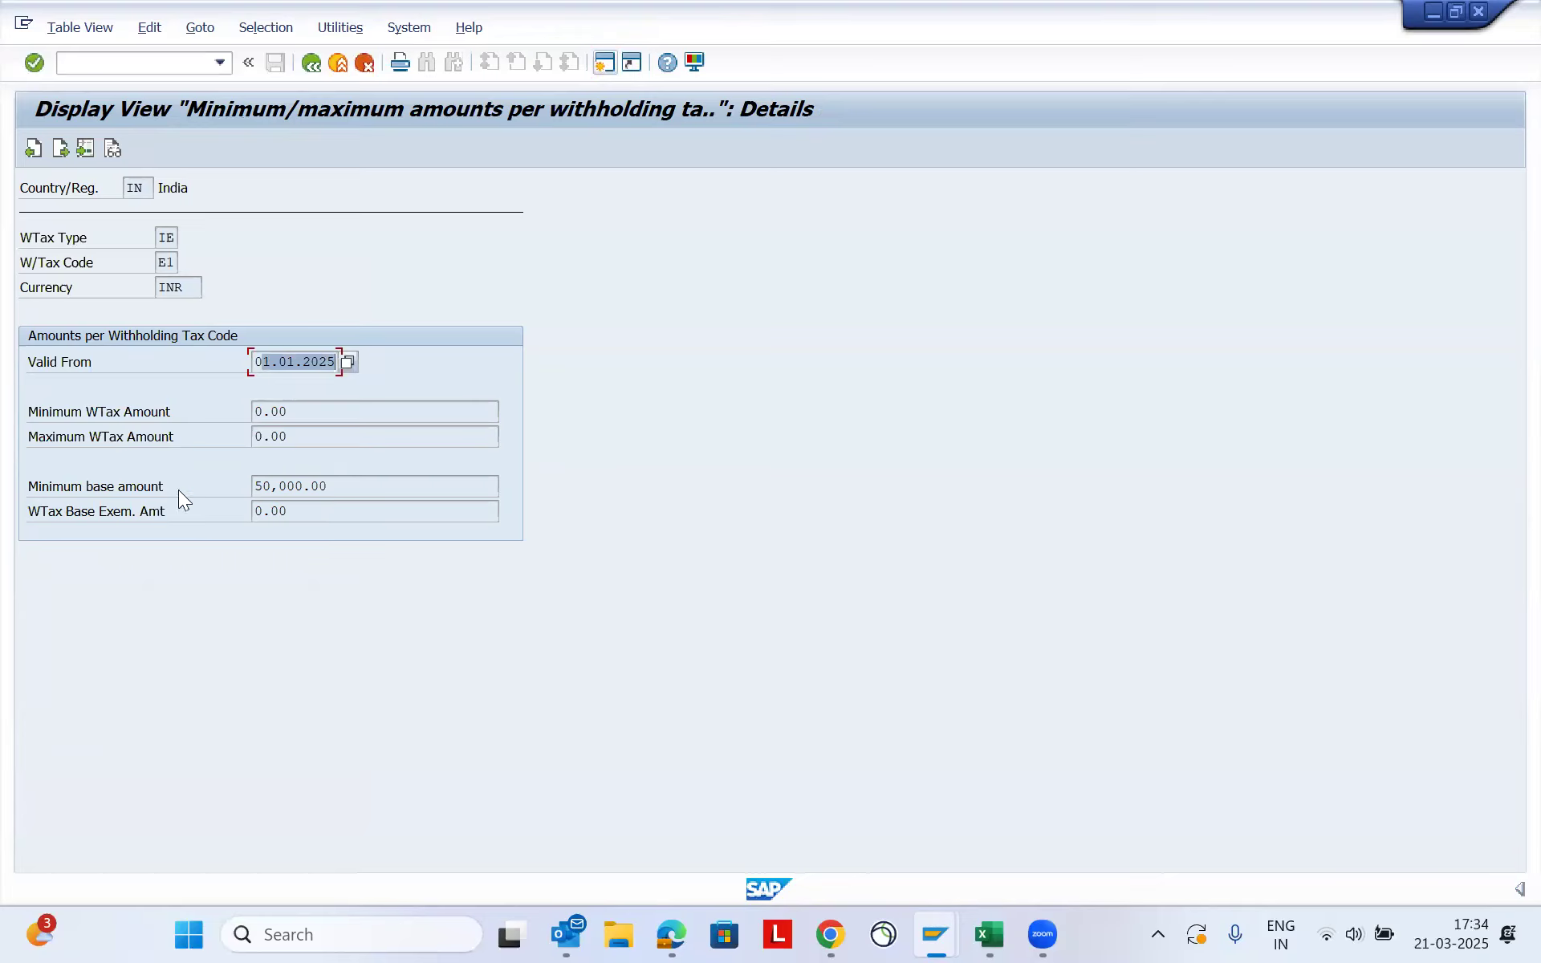
# - Compare the minimum base amount of IE/E1 with the TDS on rent threshold in the Excel Corporate Tax table, and return to SAP
pyautogui.moveTo(361, 486); pyautogui.dragTo(234, 492)
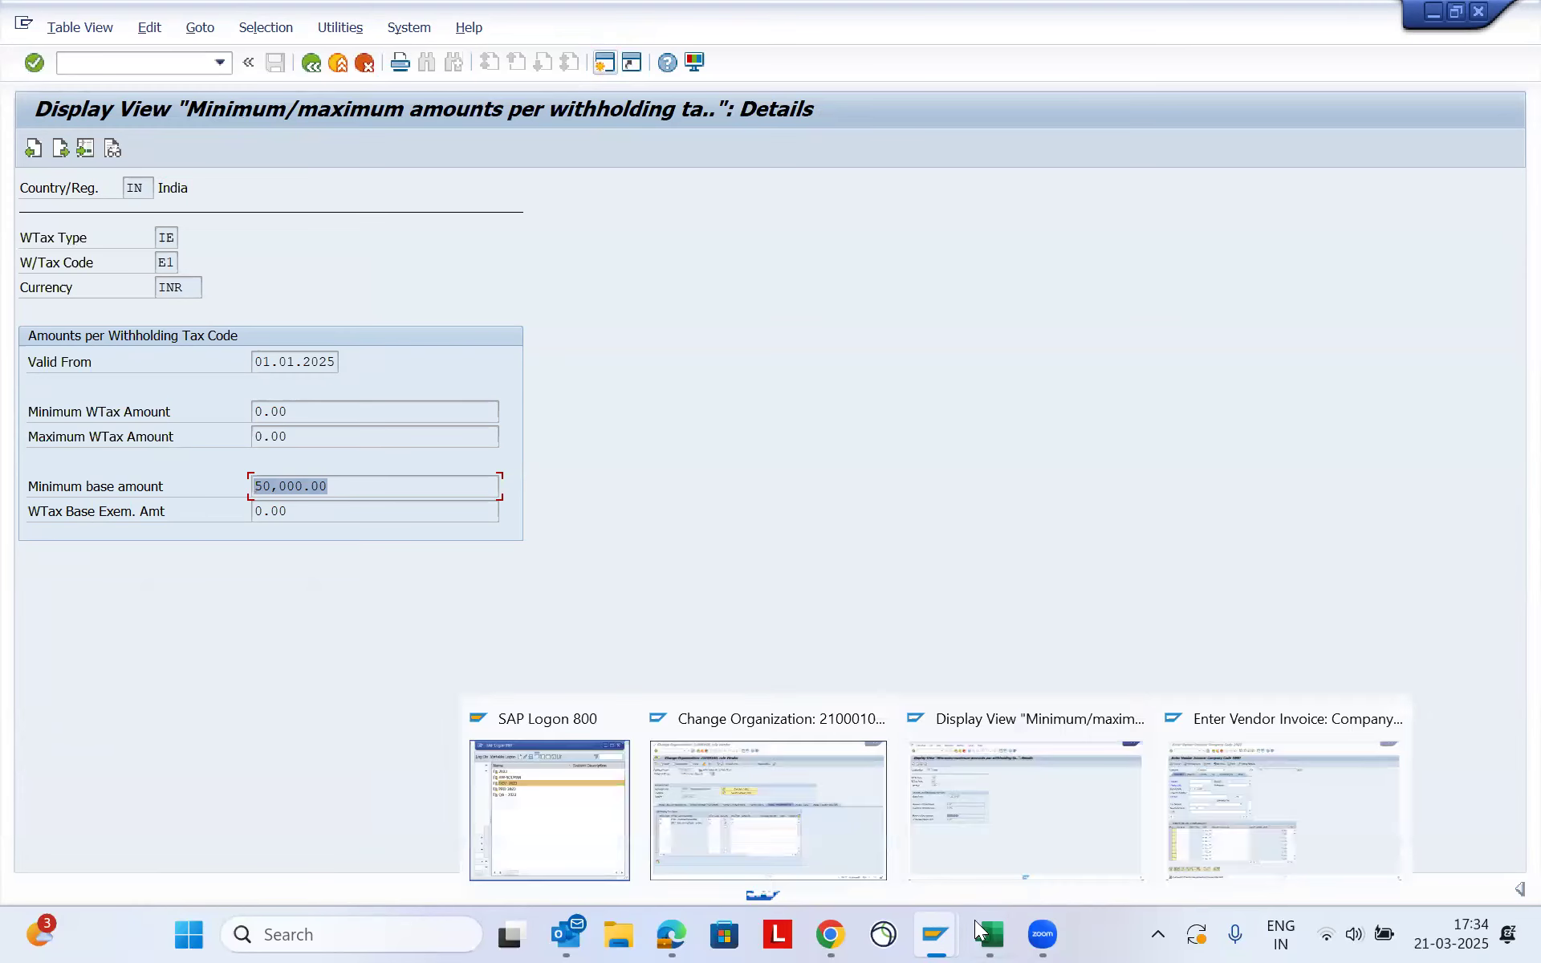
pyautogui.moveTo(978, 927)
pyautogui.click(969, 815)
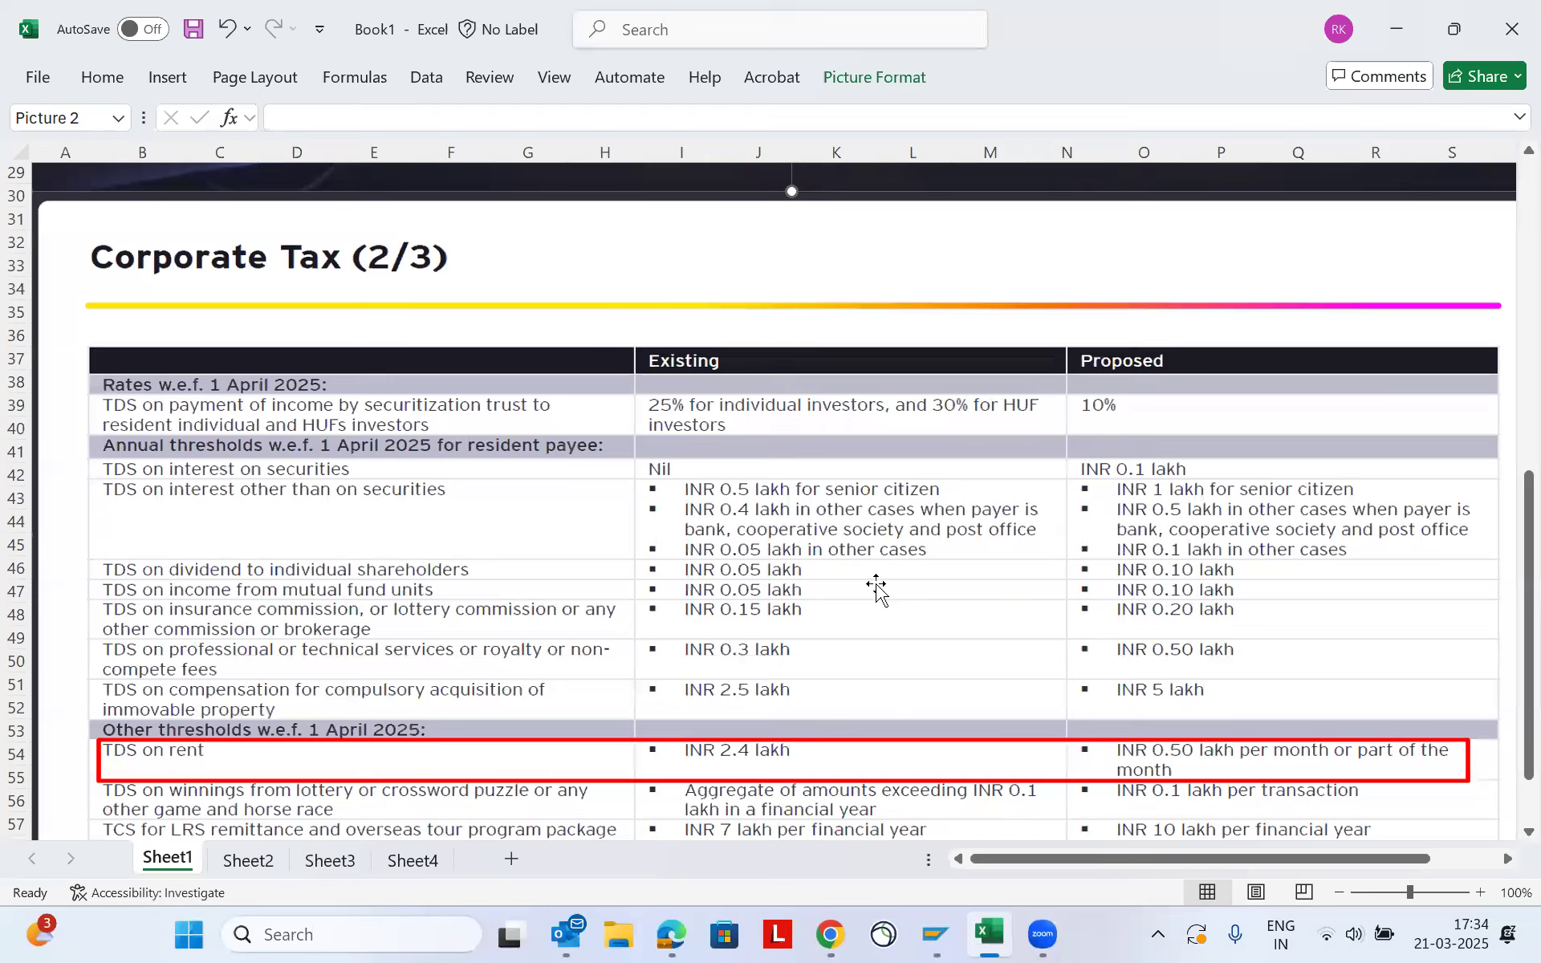
pyautogui.scroll(-4, 876, 586)
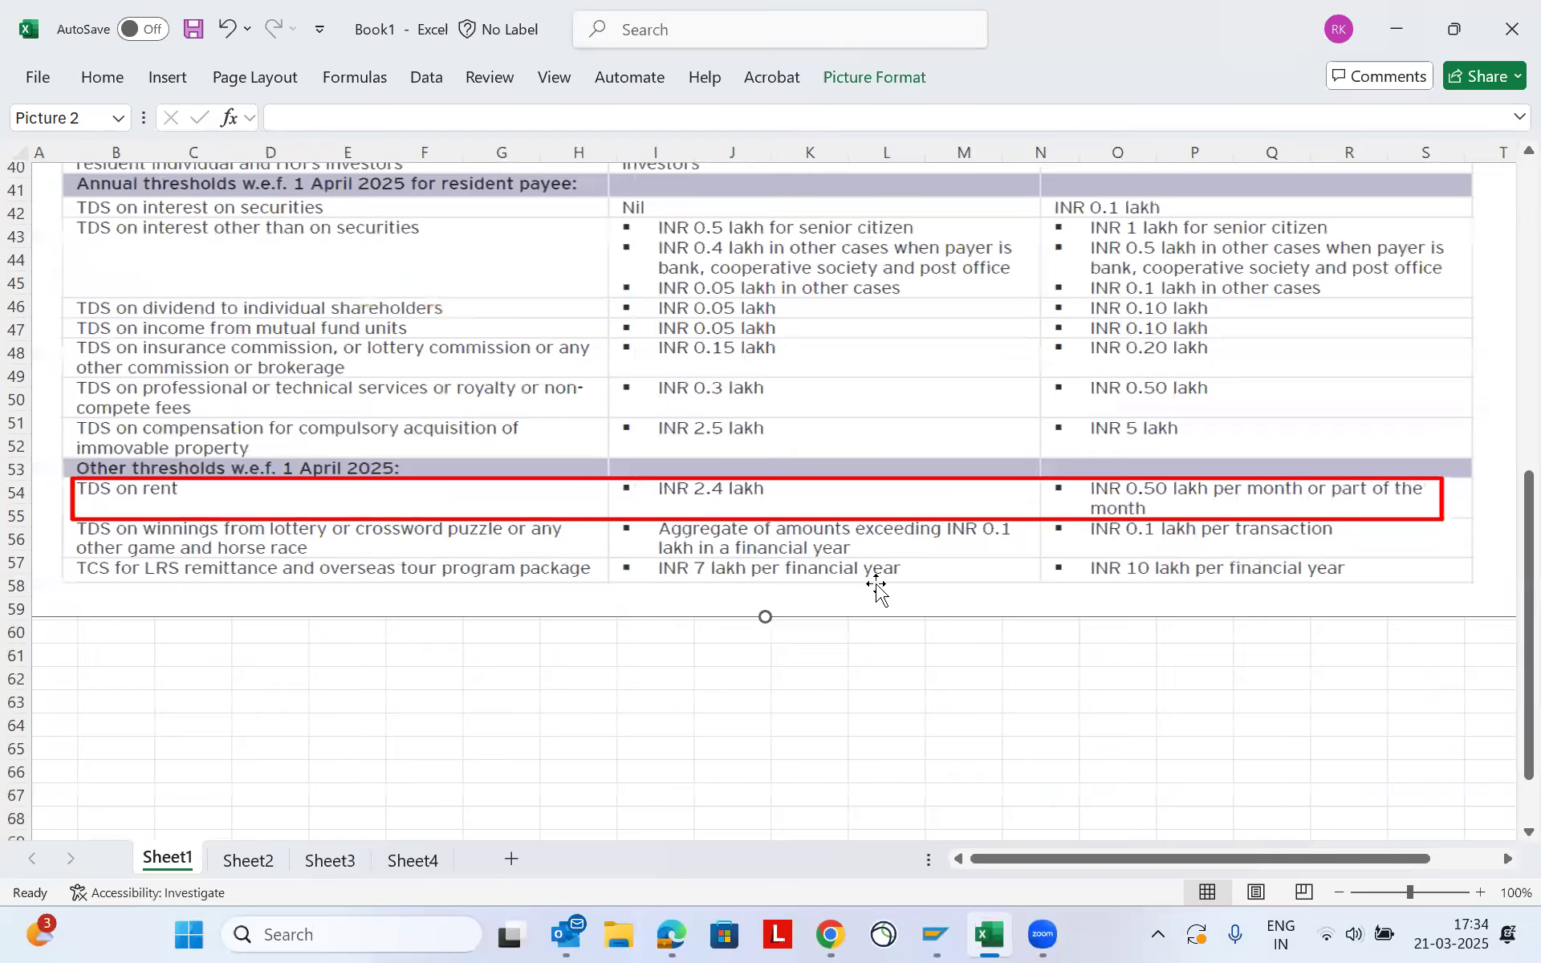
pyautogui.scroll(3, 876, 586)
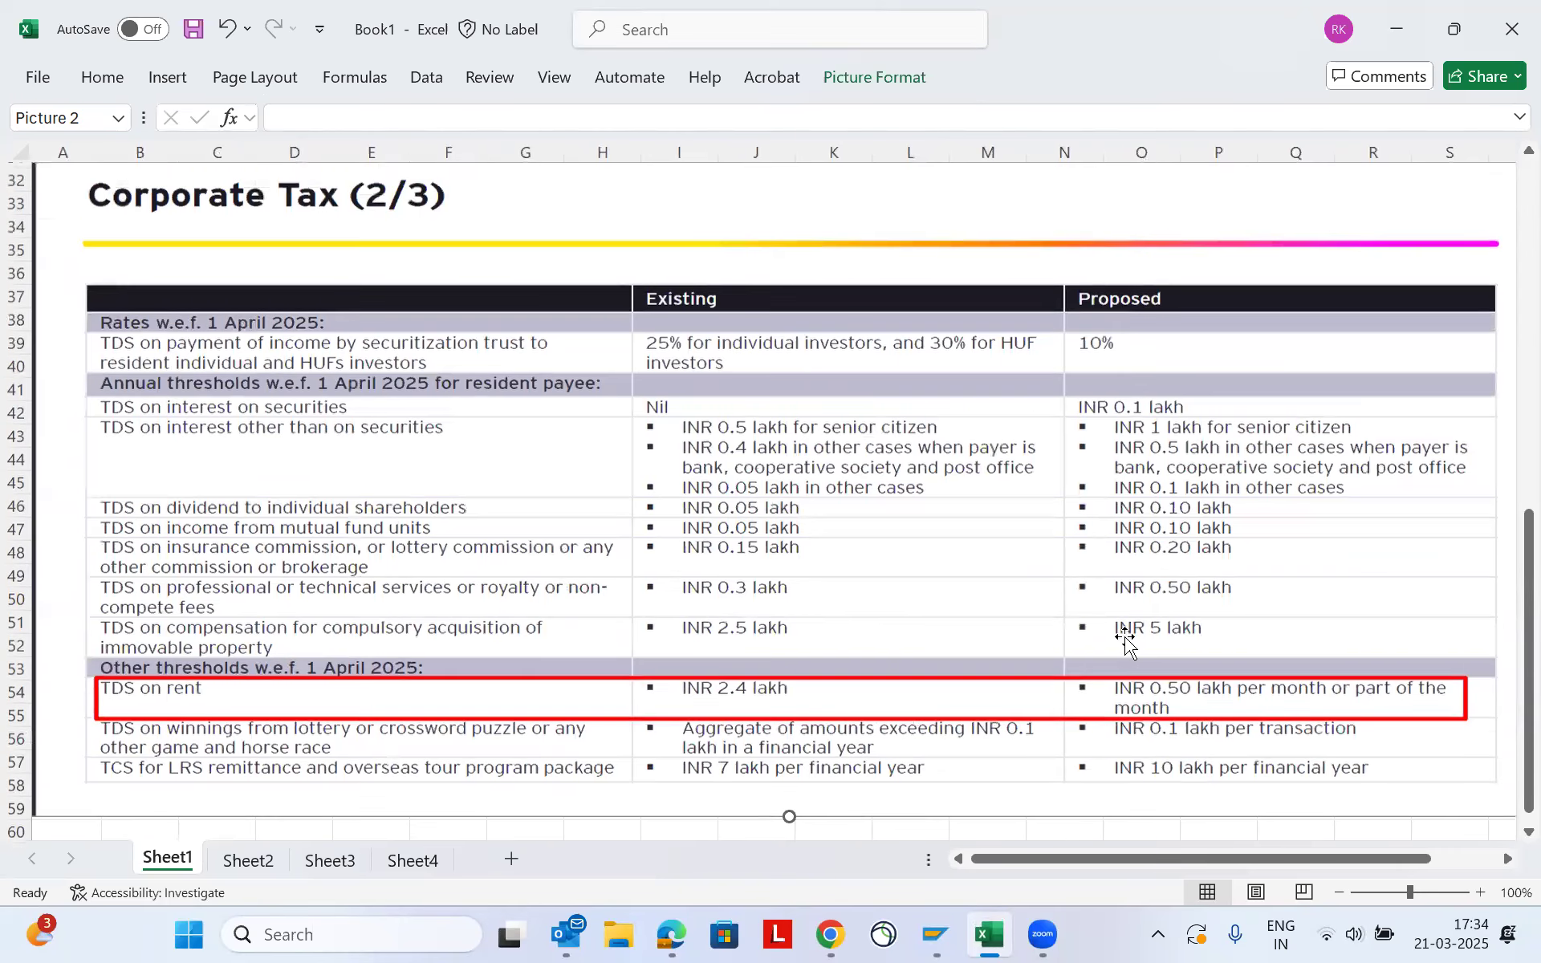
pyautogui.click(1396, 38)
pyautogui.click(343, 493)
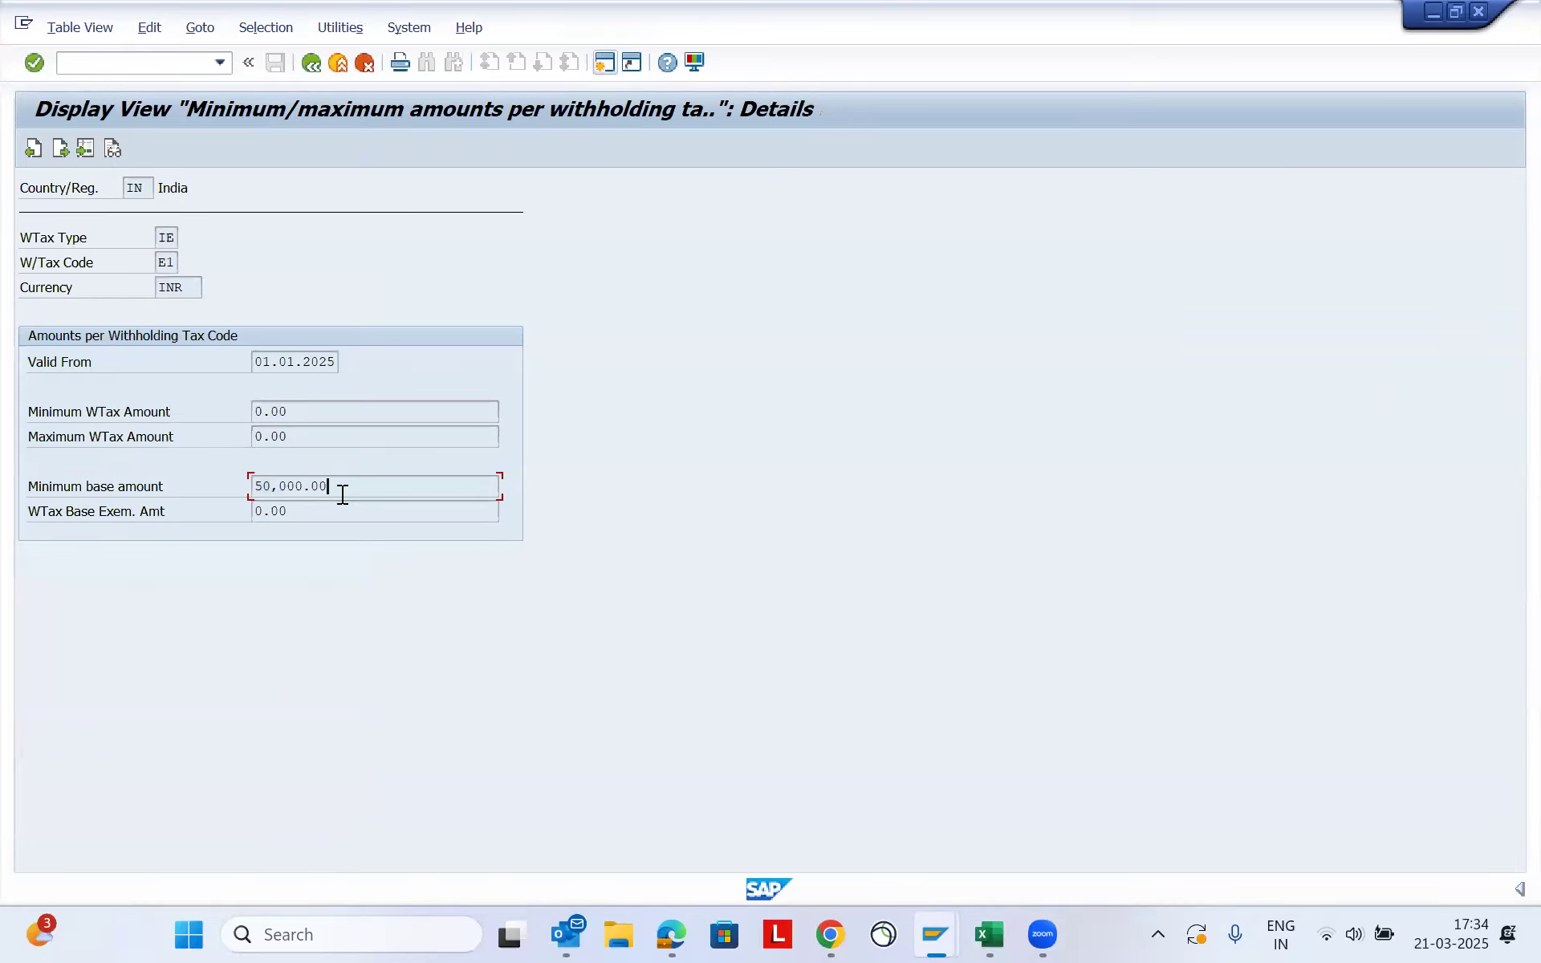
# - Go back to the overview, open the details of tax type IF with code F1, and check its minimum base amount
pyautogui.click(311, 67)
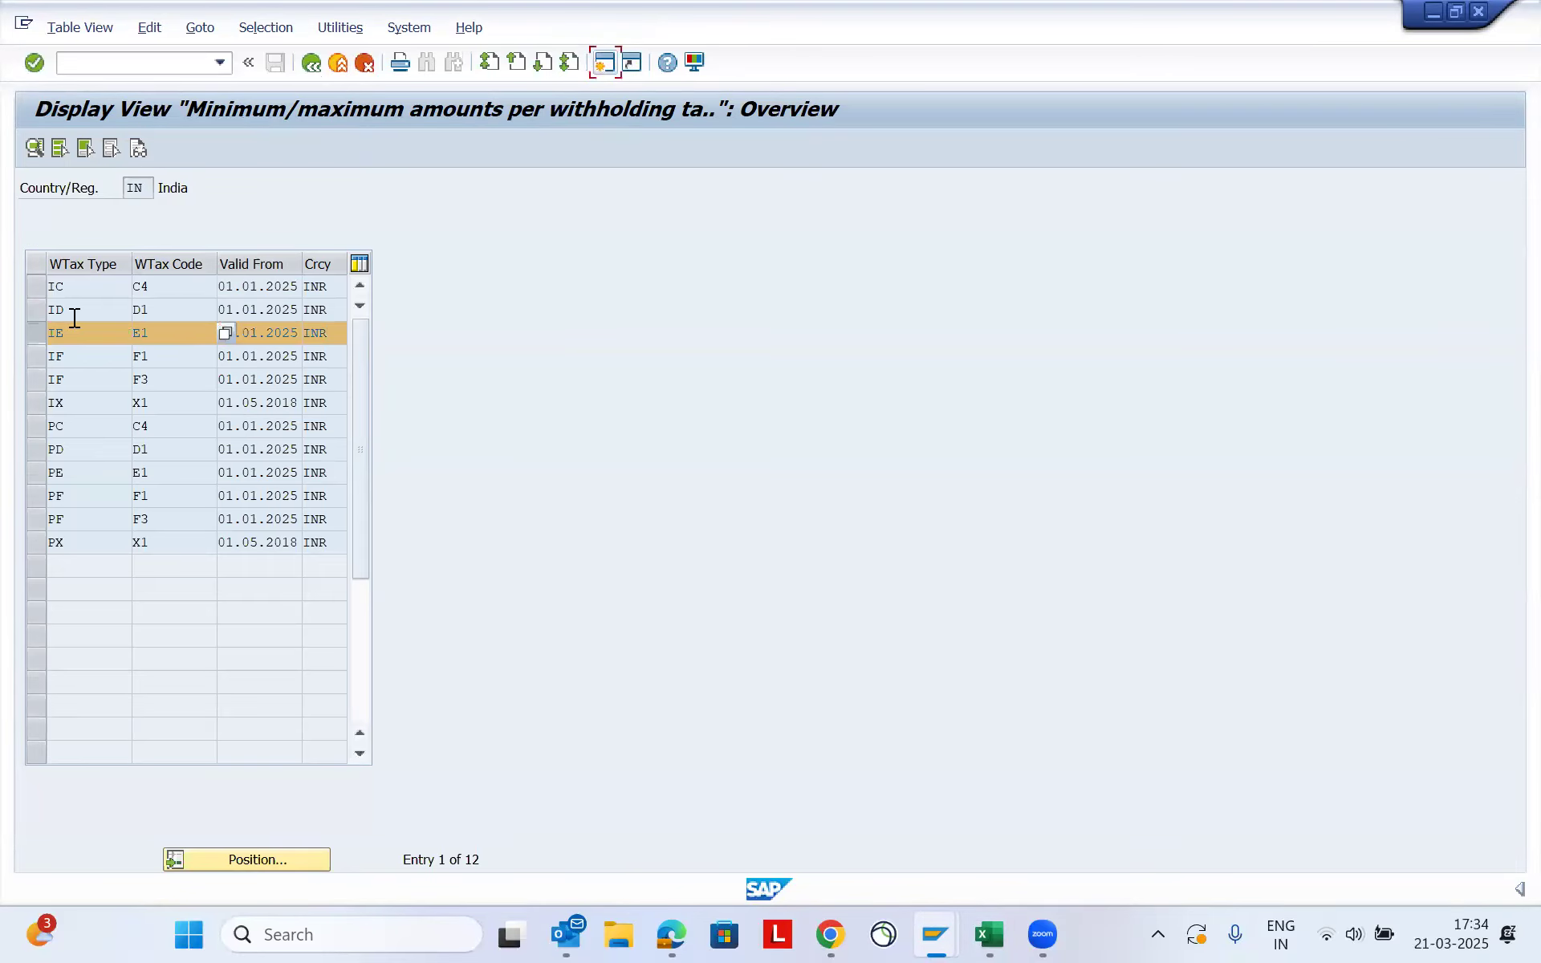
pyautogui.click(35, 333)
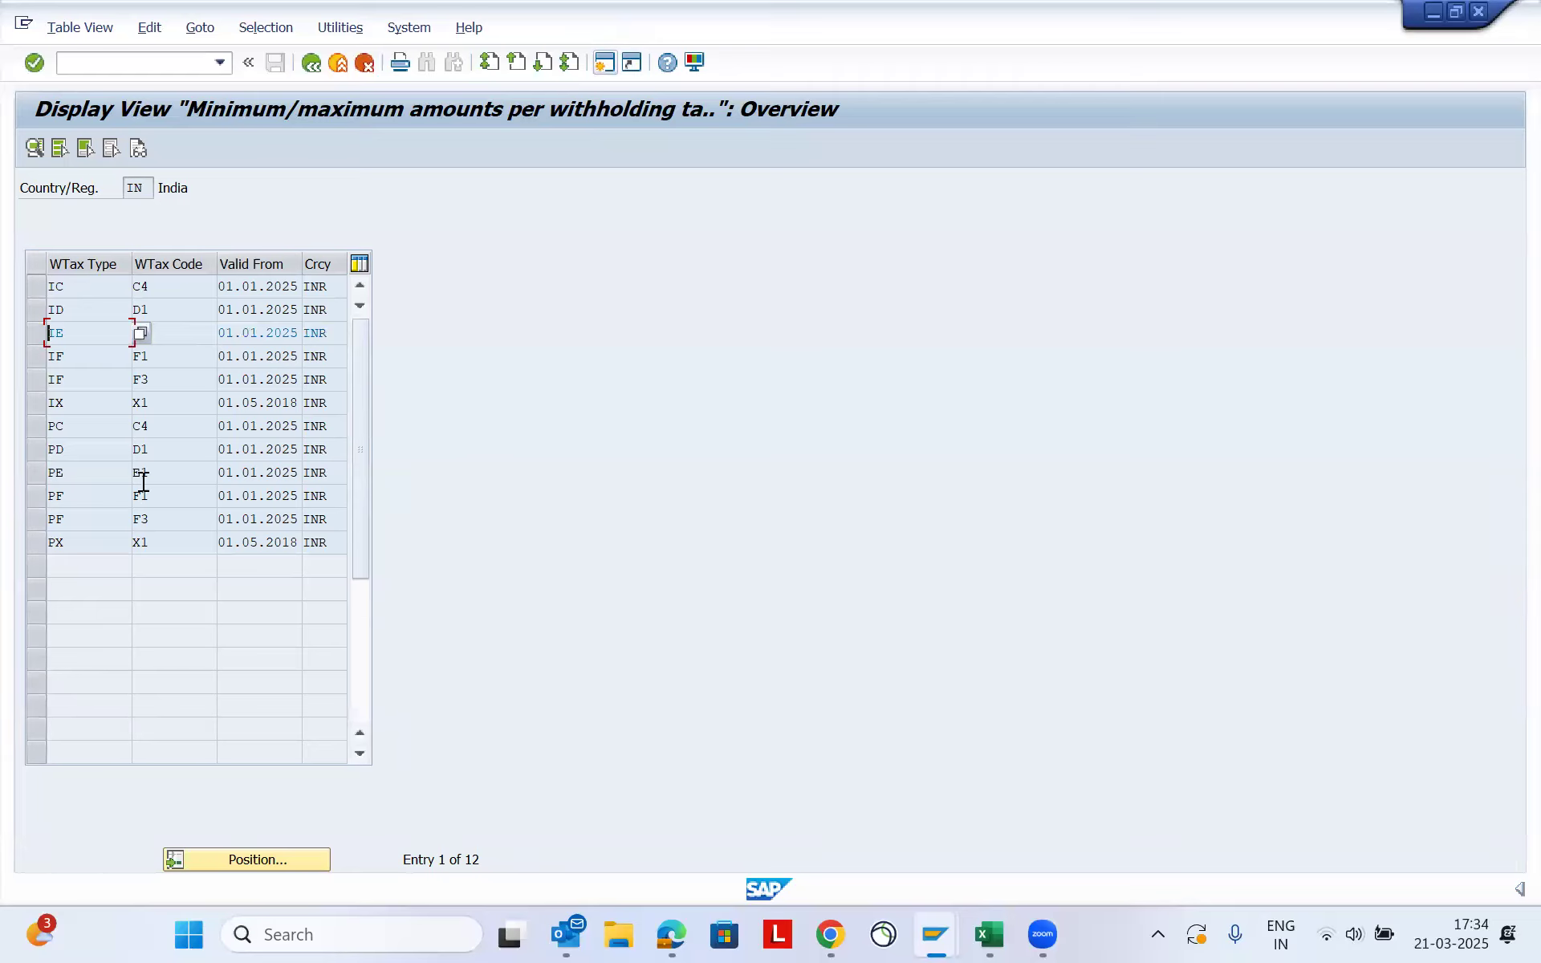
pyautogui.click(37, 356)
pyautogui.click(35, 147)
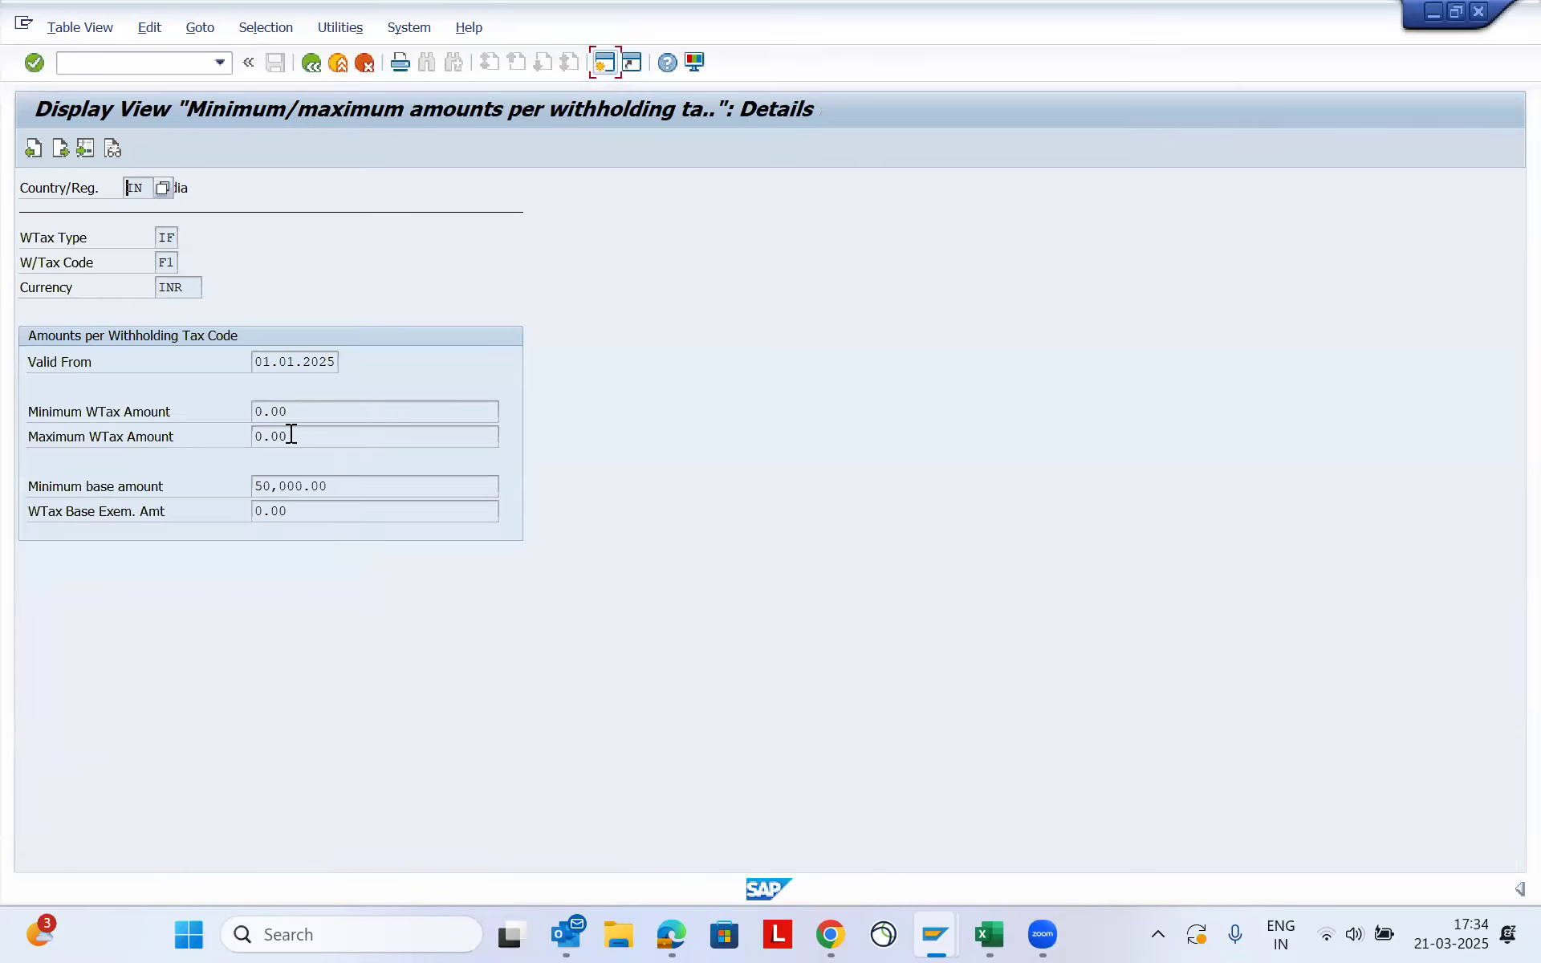
pyautogui.click(363, 484)
pyautogui.moveTo(362, 484); pyautogui.dragTo(251, 487)
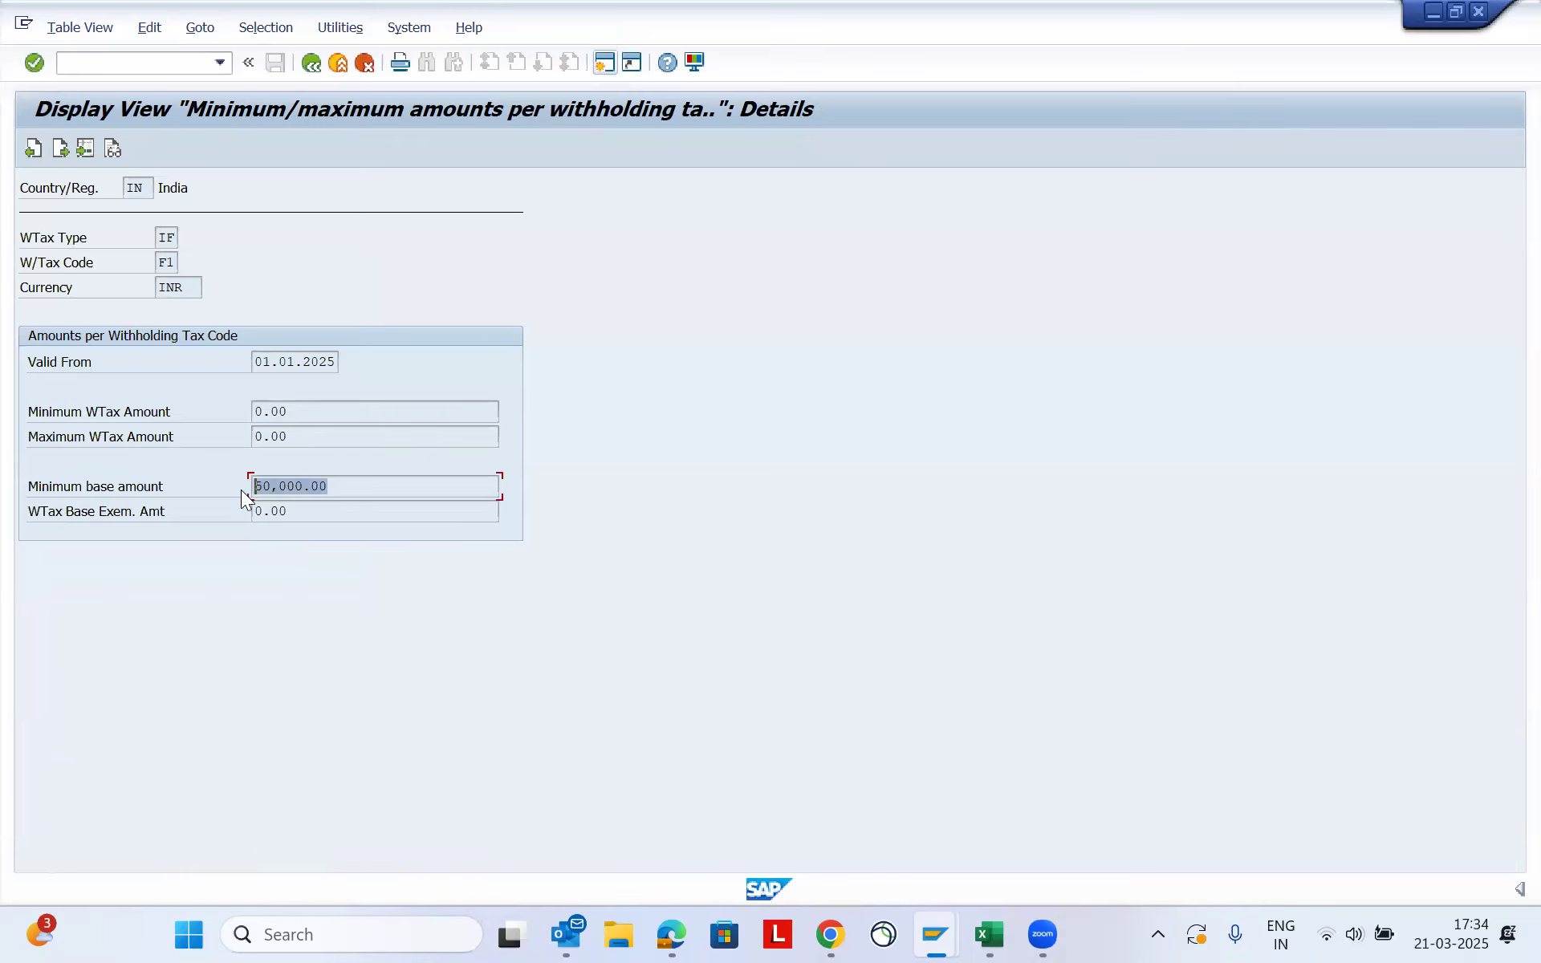
pyautogui.click(360, 491)
pyautogui.hotkey('shift', 'Home')
# - Return to the IMG structure and locate the invoice-posting tax type activity and the min/max amounts activity for tax codes
pyautogui.click(356, 76)
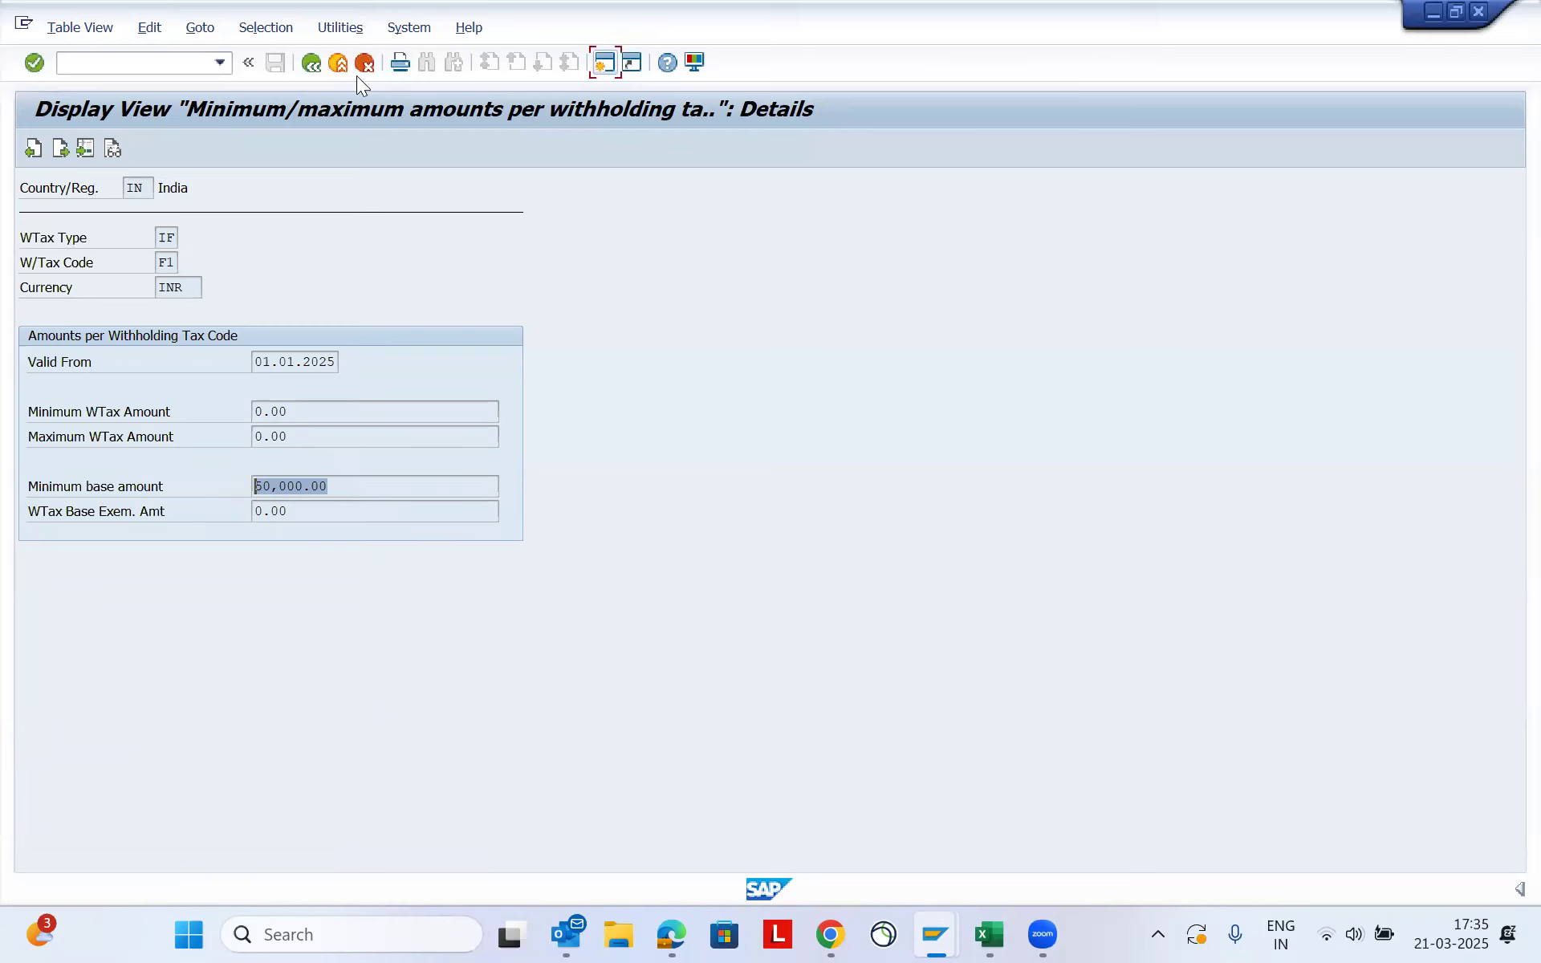
pyautogui.click(315, 69)
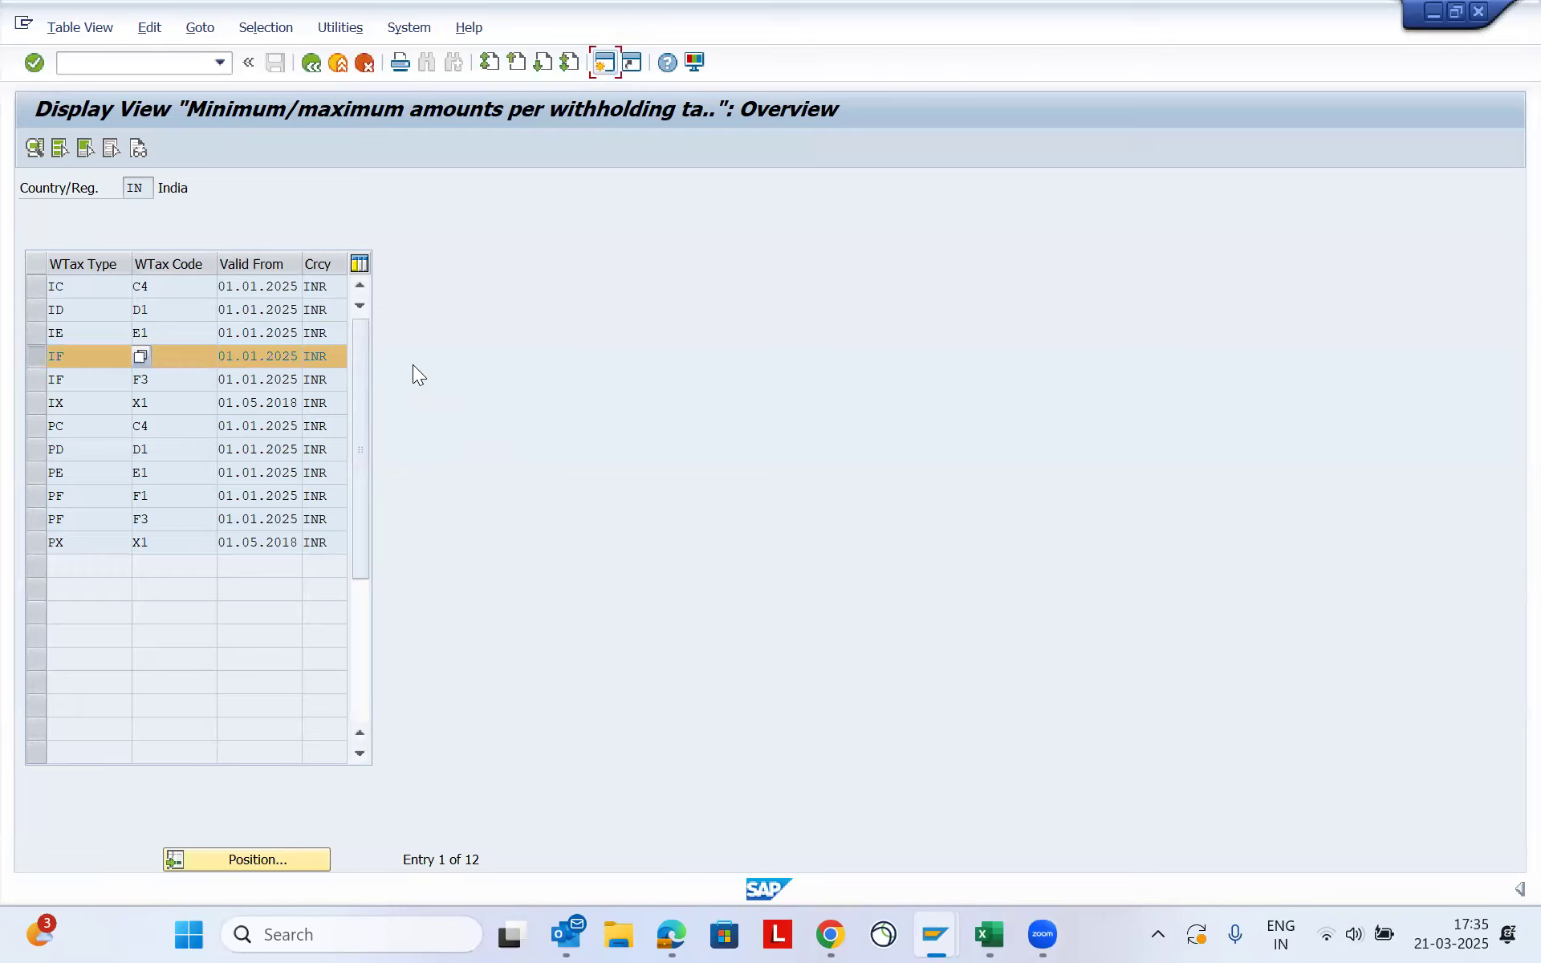
pyautogui.click(311, 64)
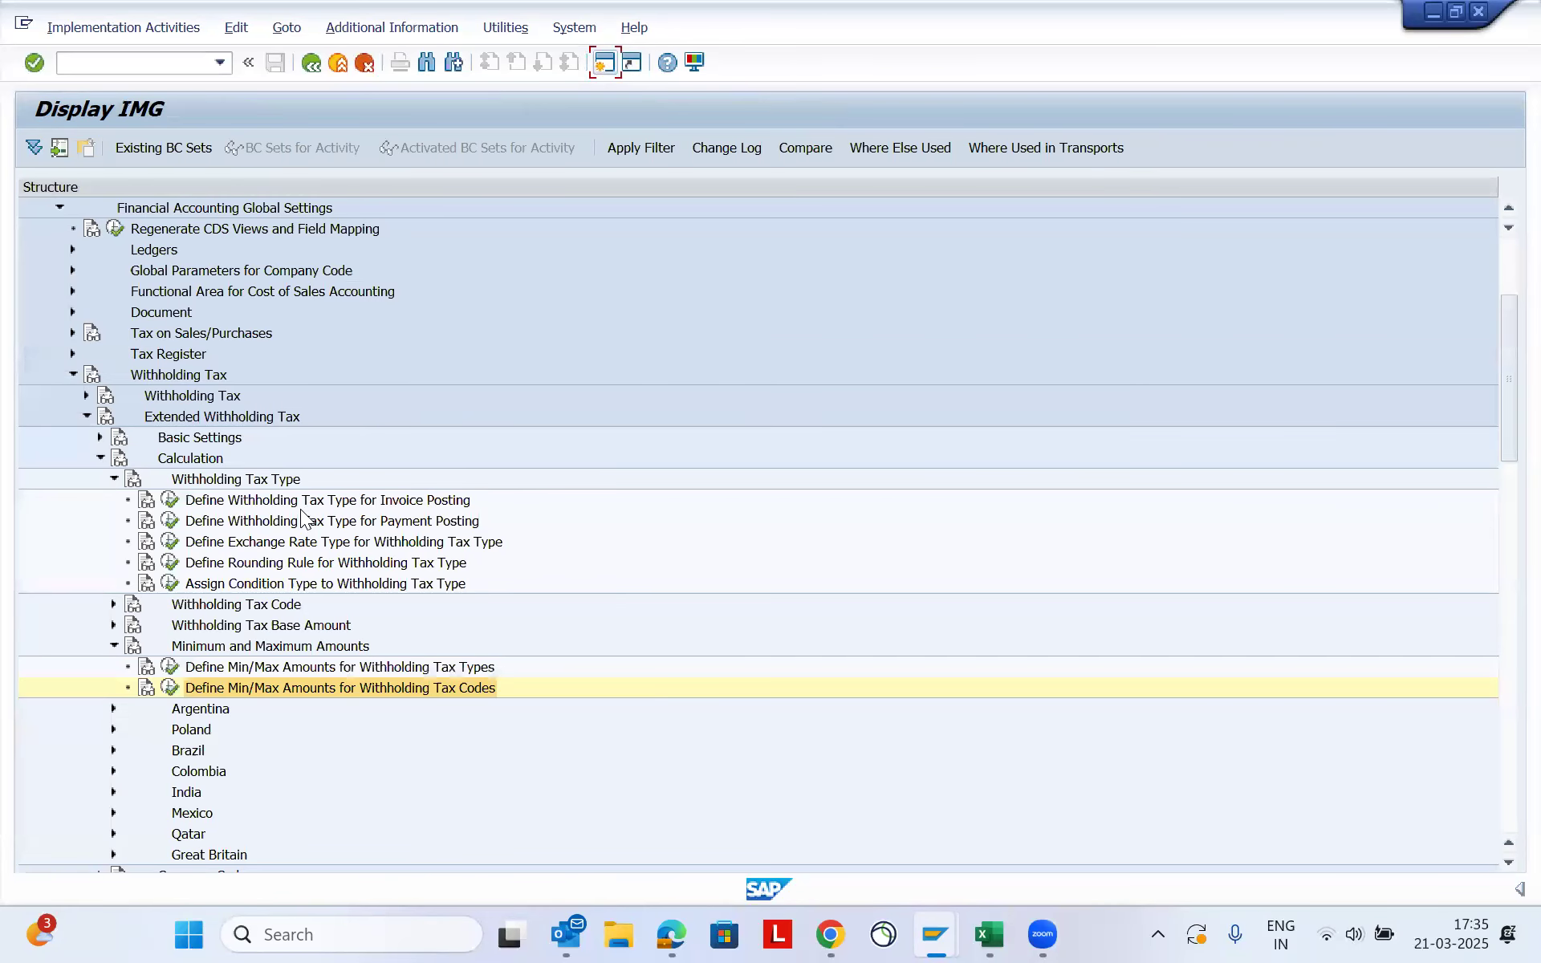
pyautogui.click(357, 500)
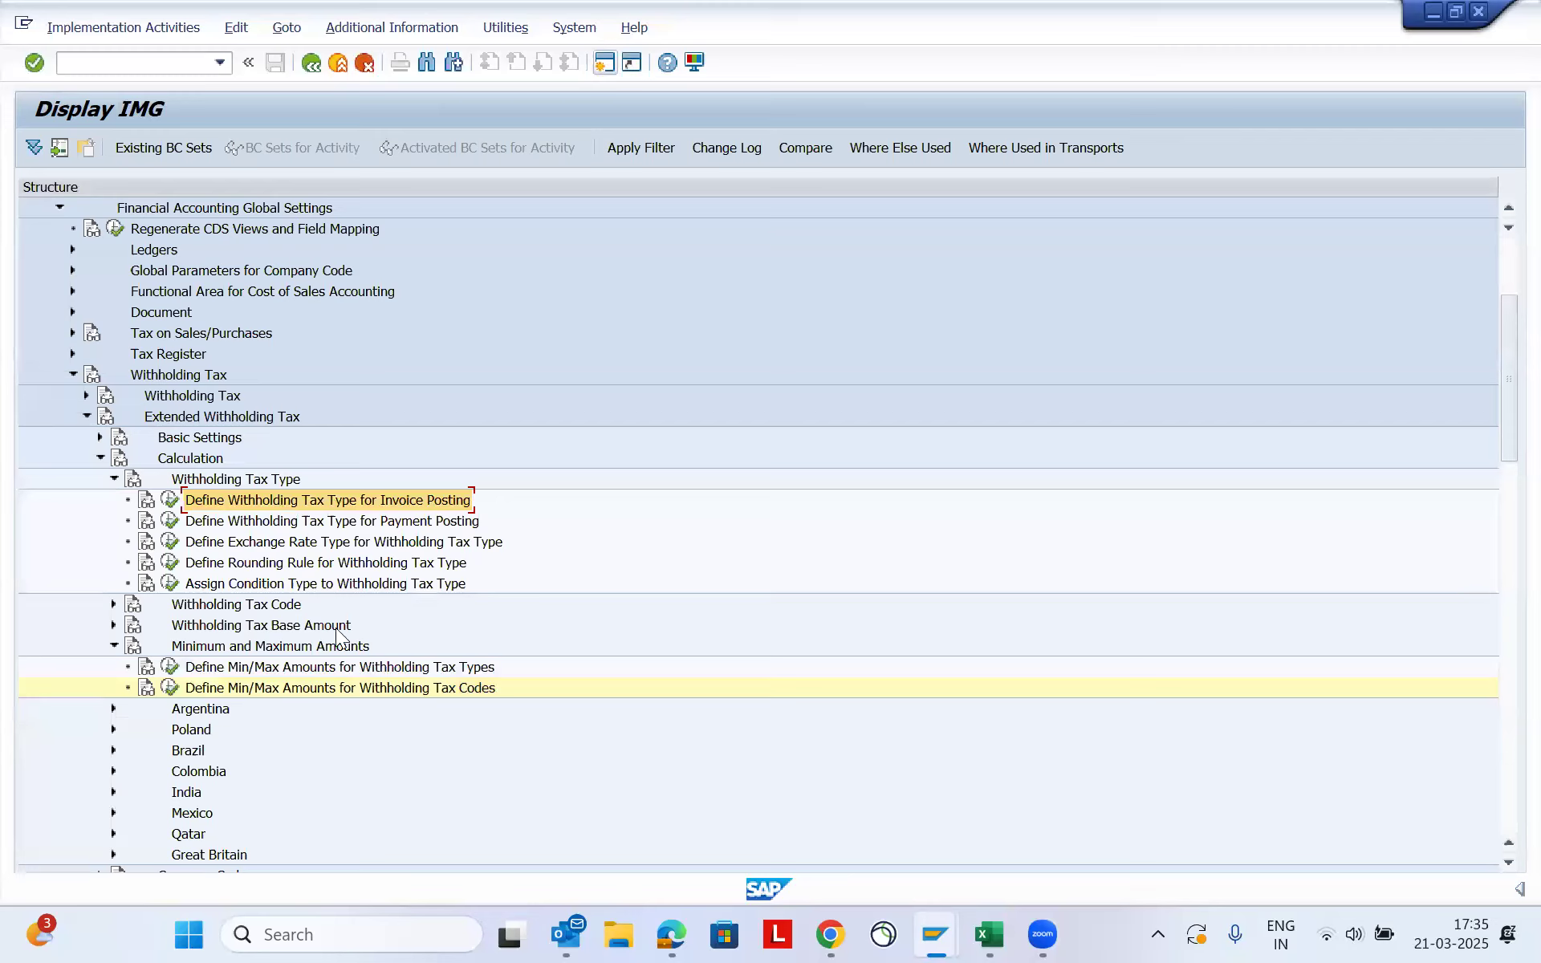
pyautogui.click(270, 688)
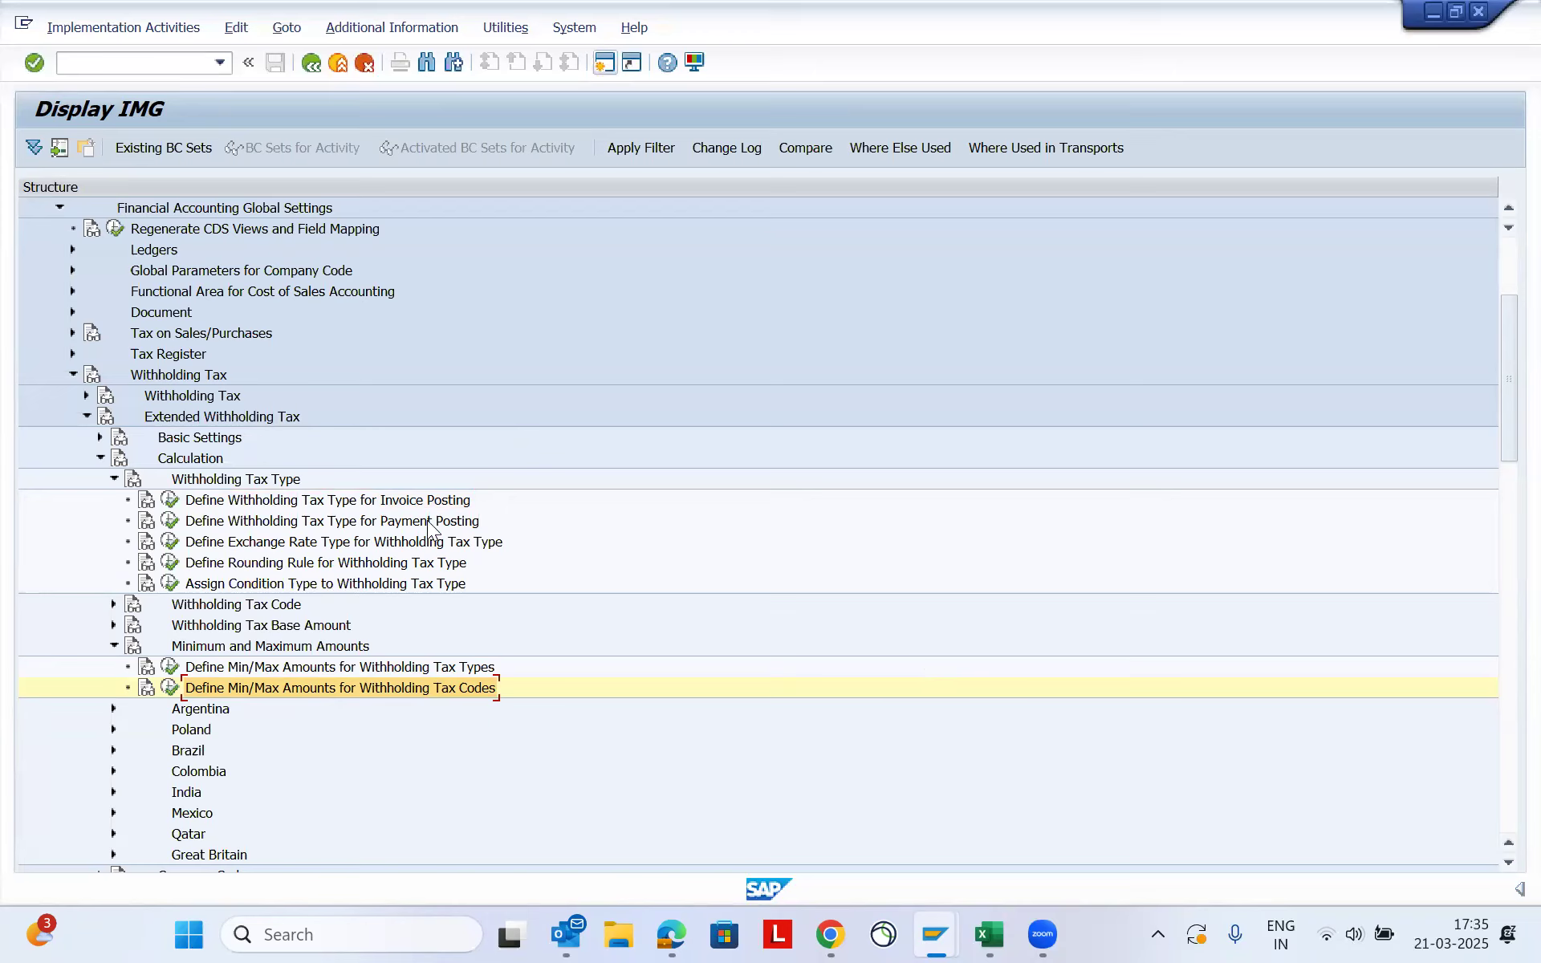
# - Switch to the rent vendor's Change Organization window and review its IE and IF withholding tax types with their assigned tax codes
pyautogui.moveTo(947, 934)
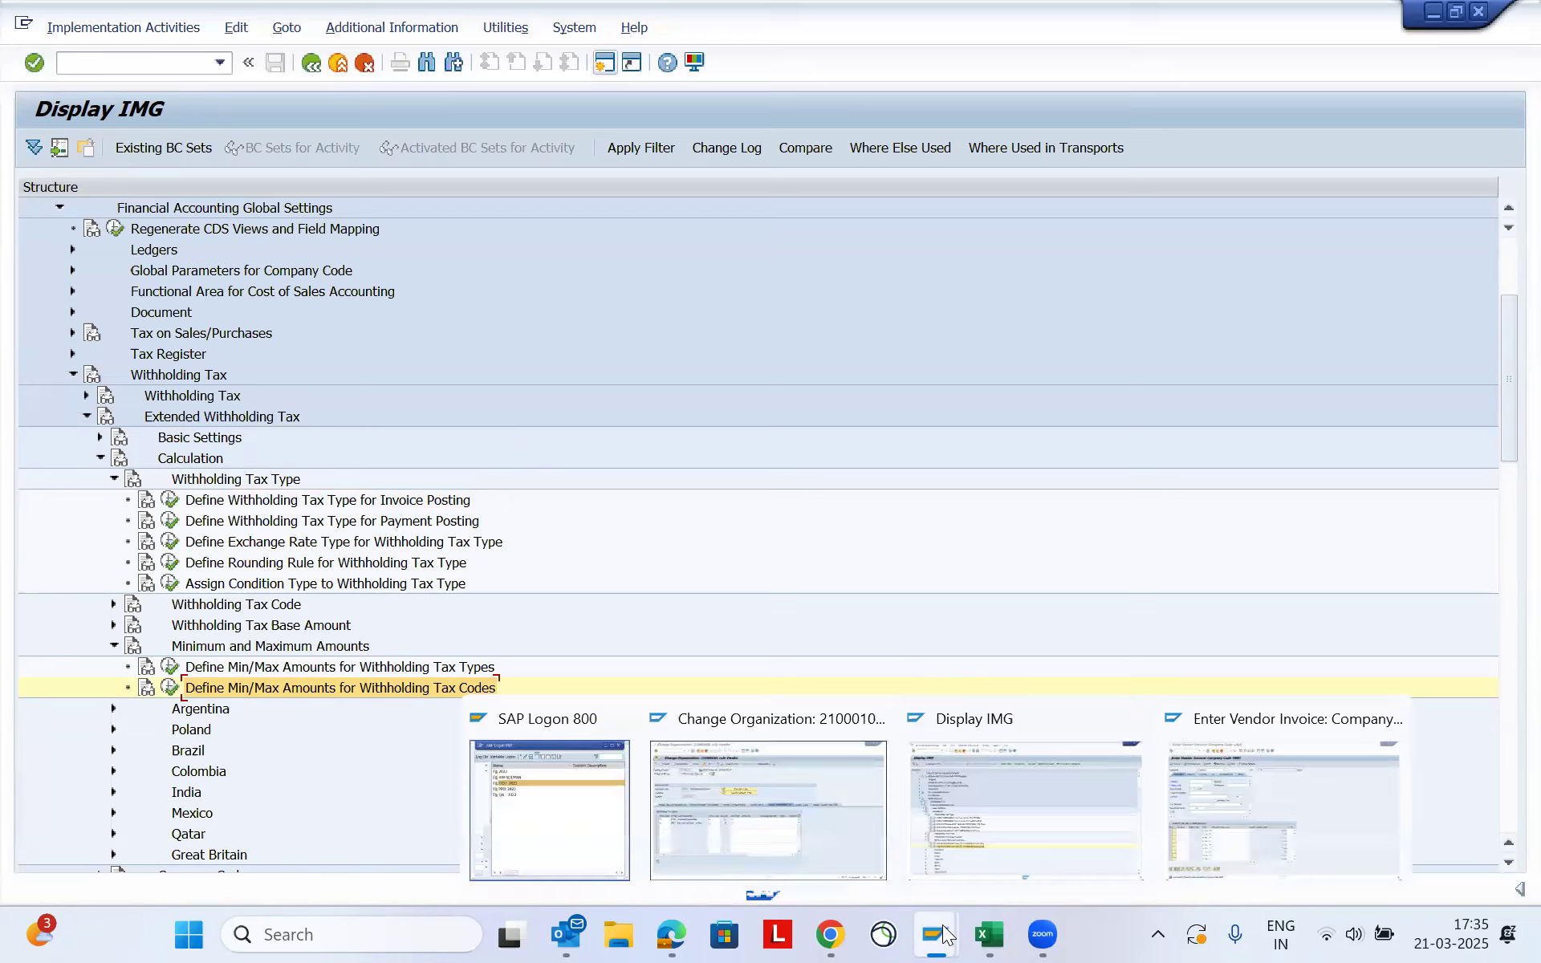
pyautogui.click(822, 822)
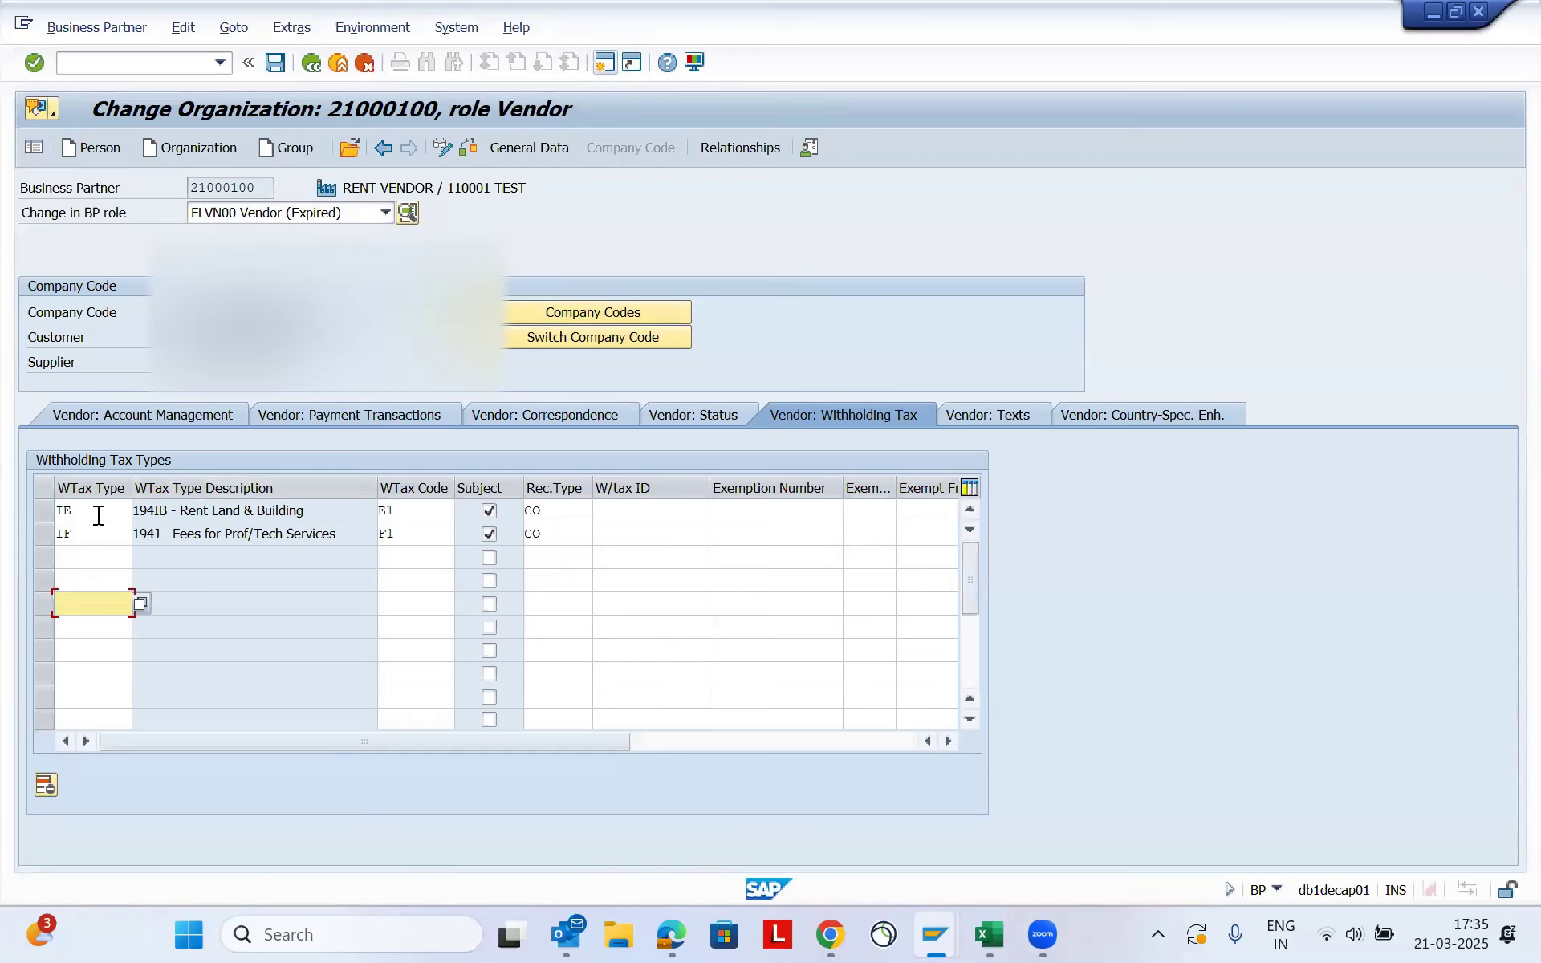
pyautogui.click(257, 510)
pyautogui.click(423, 511)
pyautogui.click(412, 534)
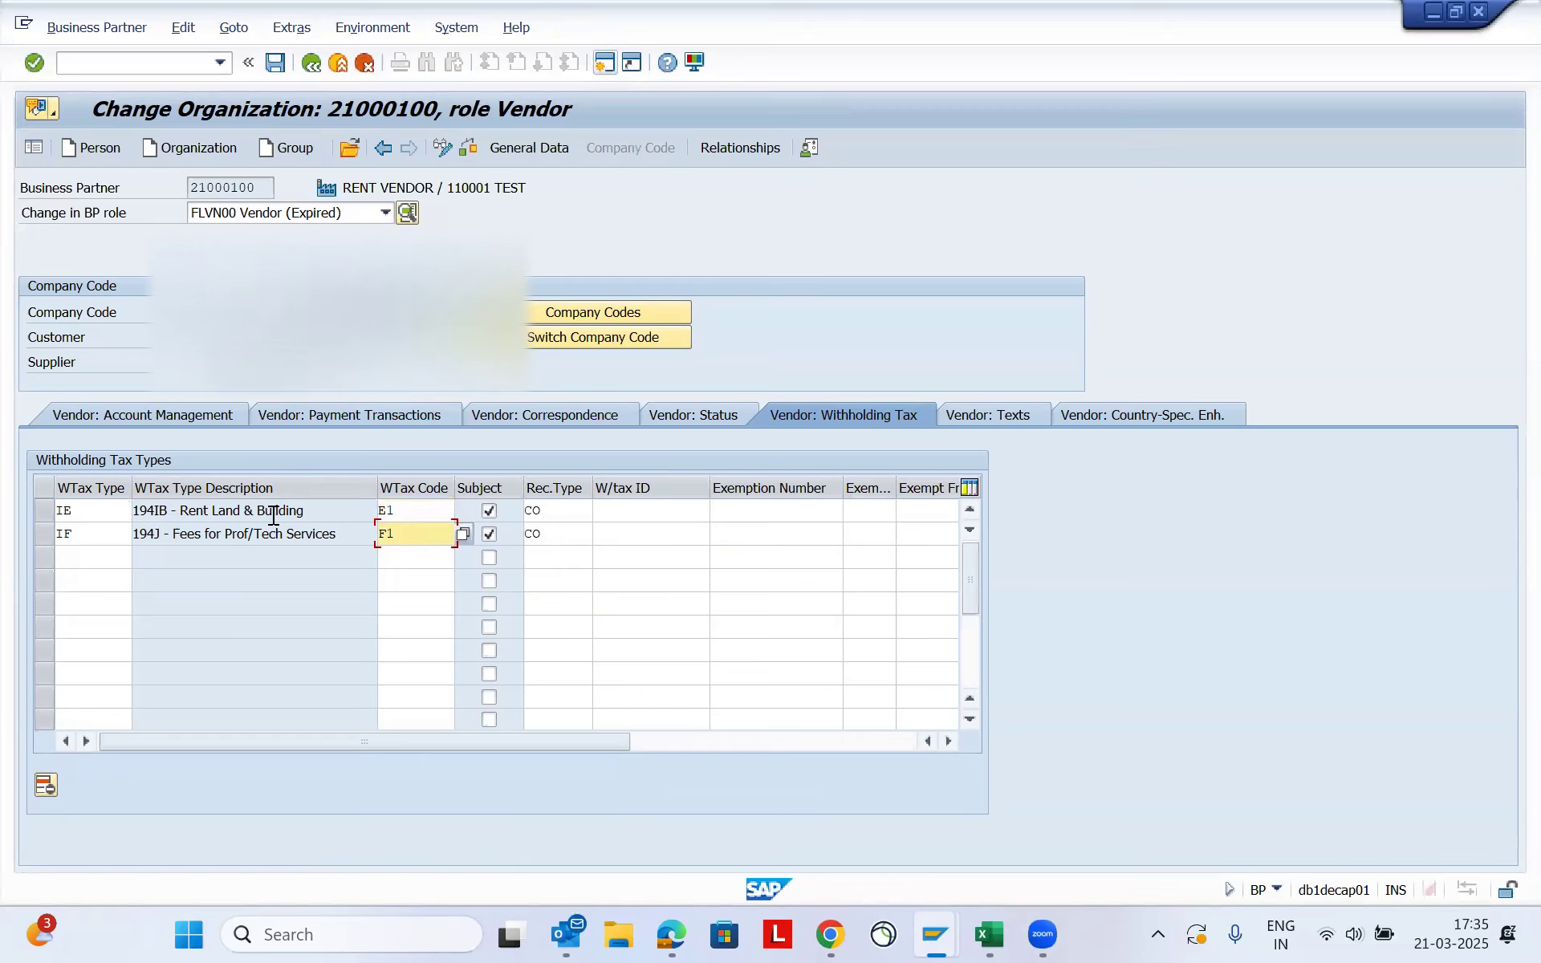
pyautogui.click(412, 561)
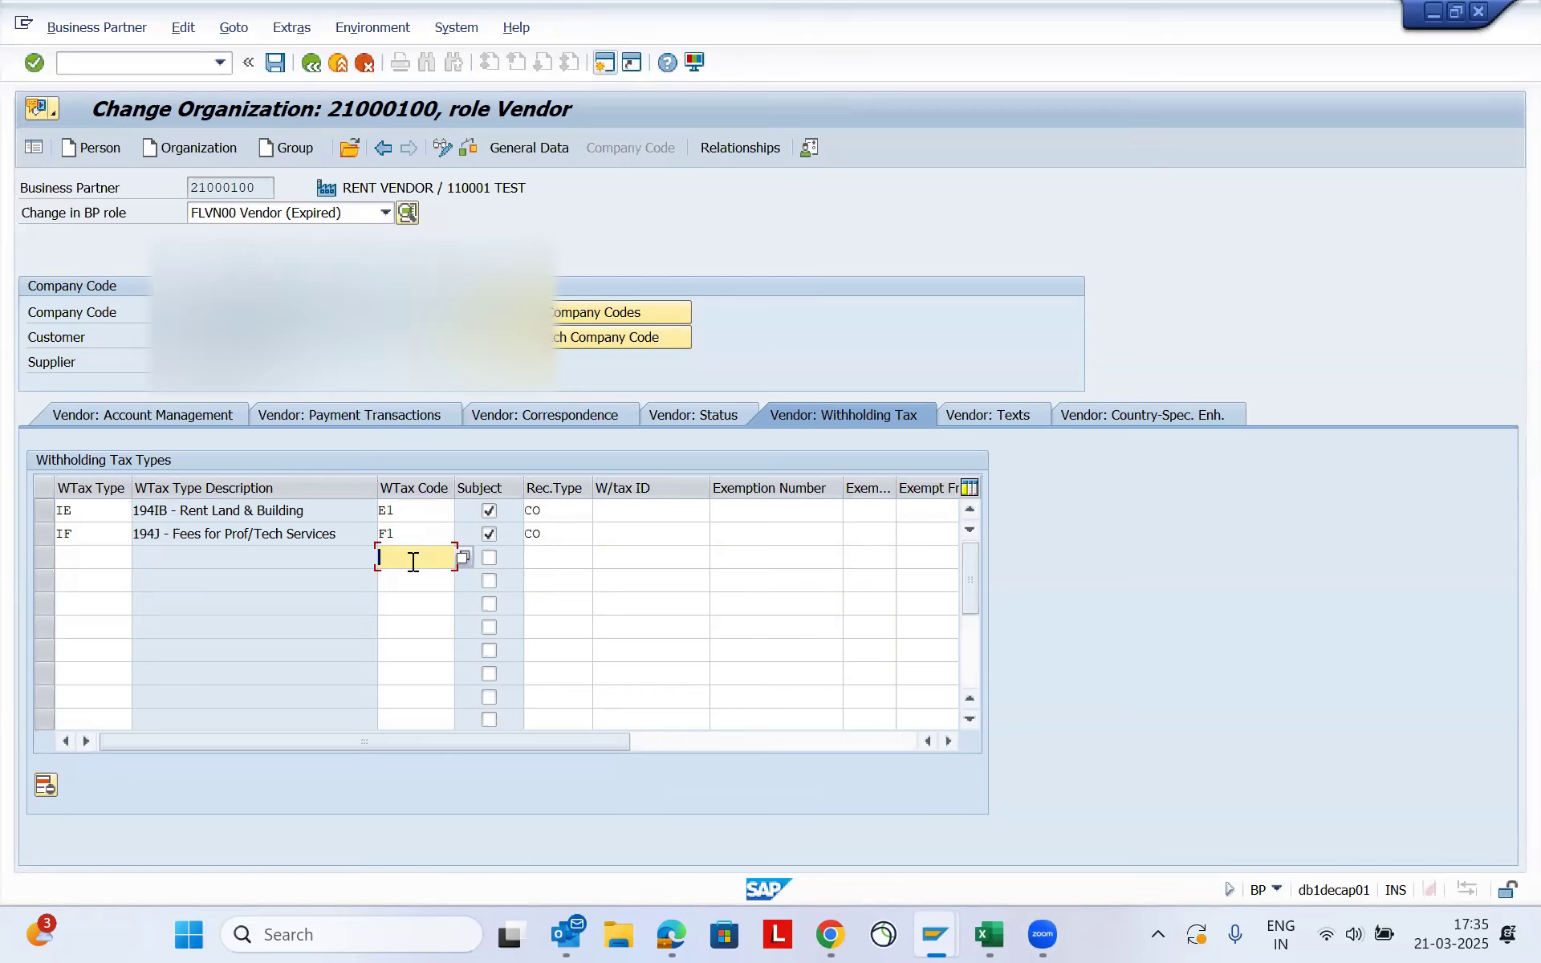
pyautogui.click(406, 508)
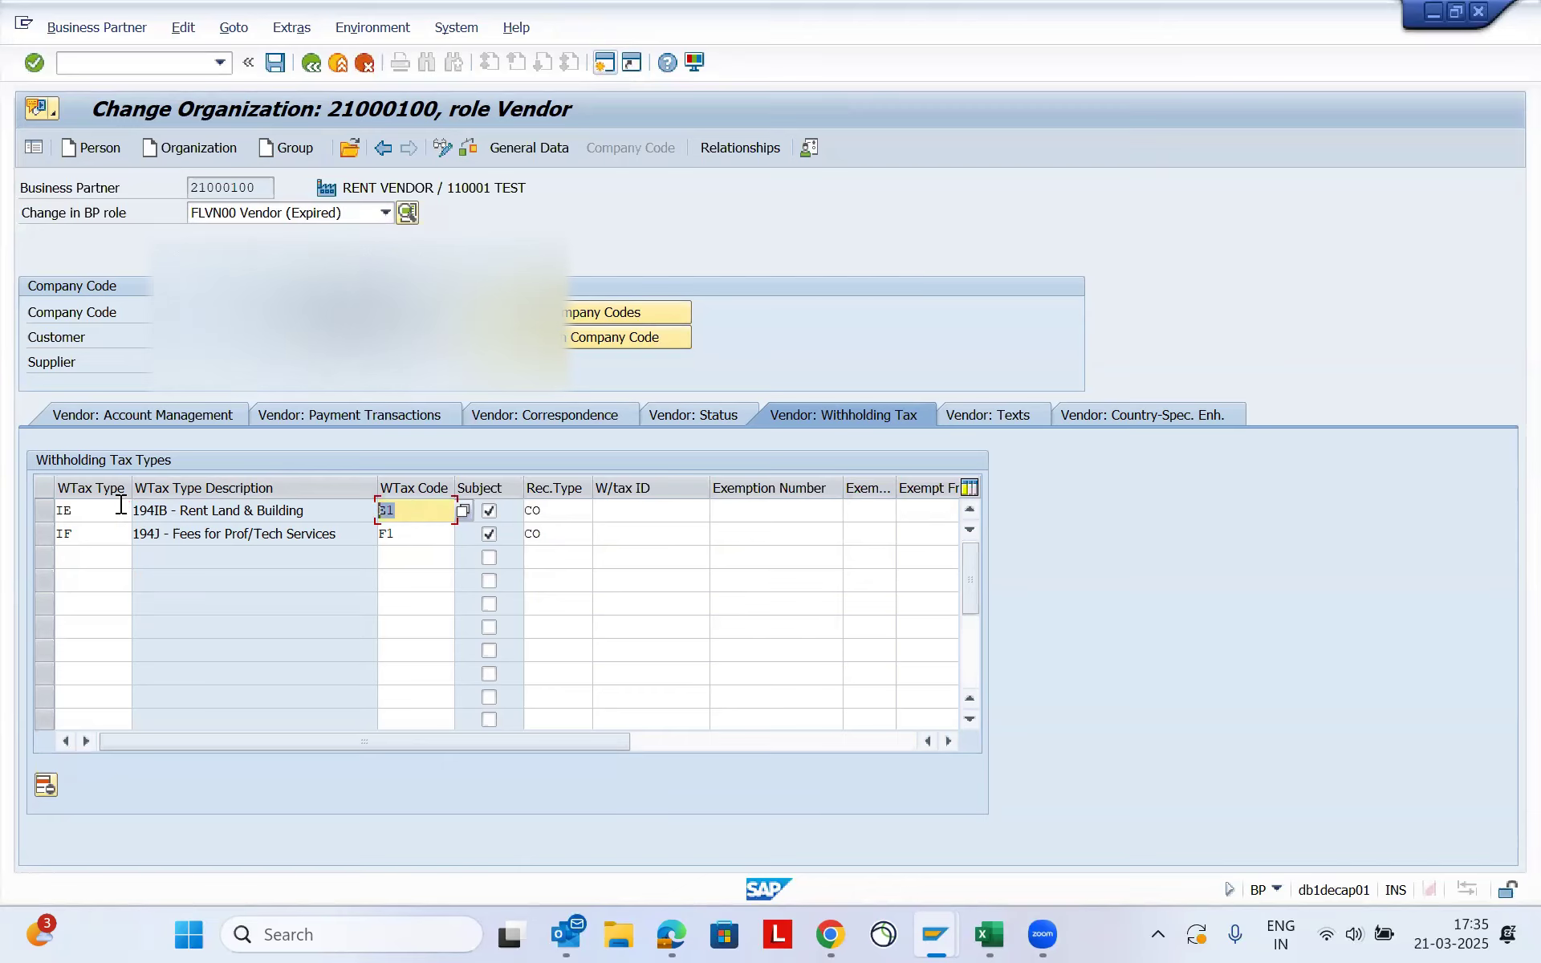
pyautogui.click(72, 511)
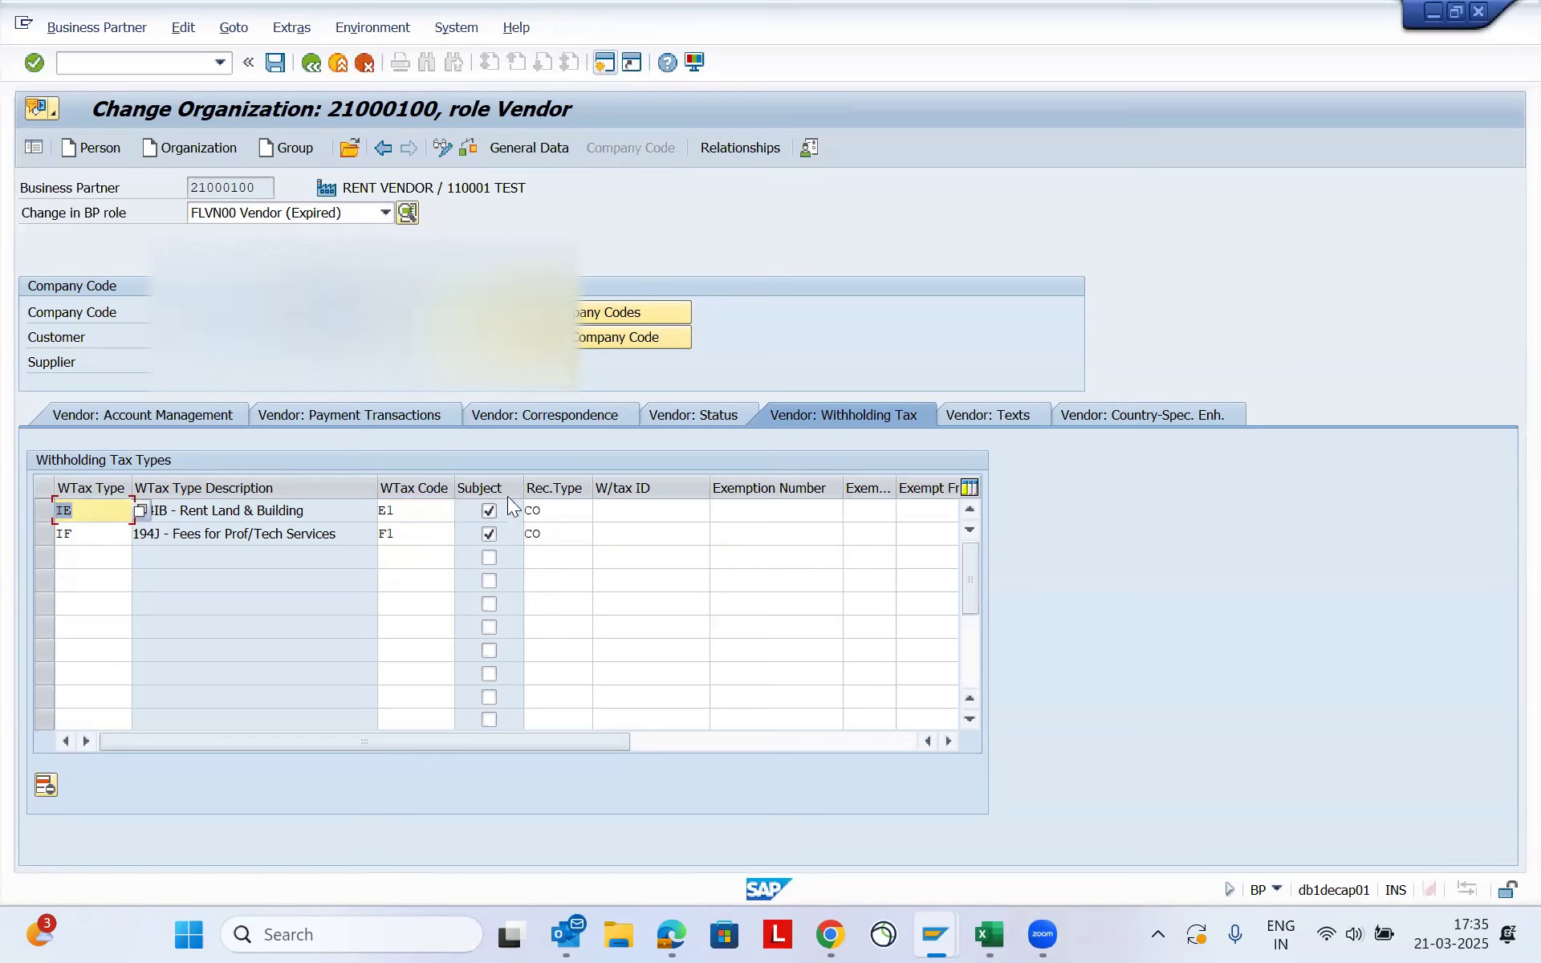
pyautogui.click(109, 536)
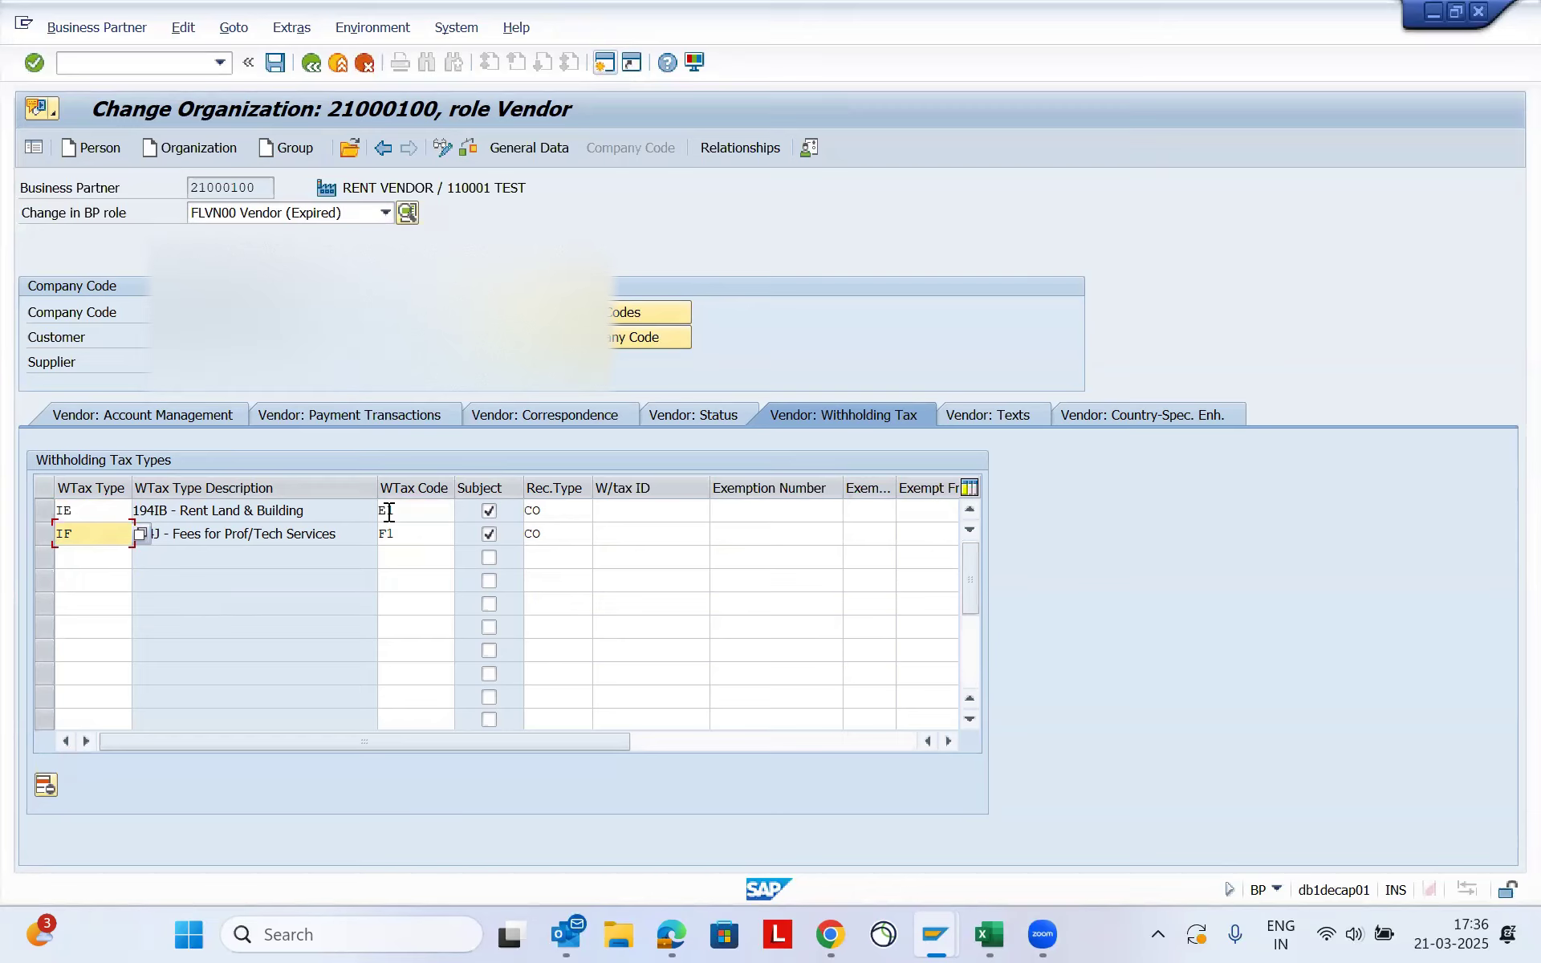
pyautogui.moveTo(413, 534); pyautogui.dragTo(375, 534)
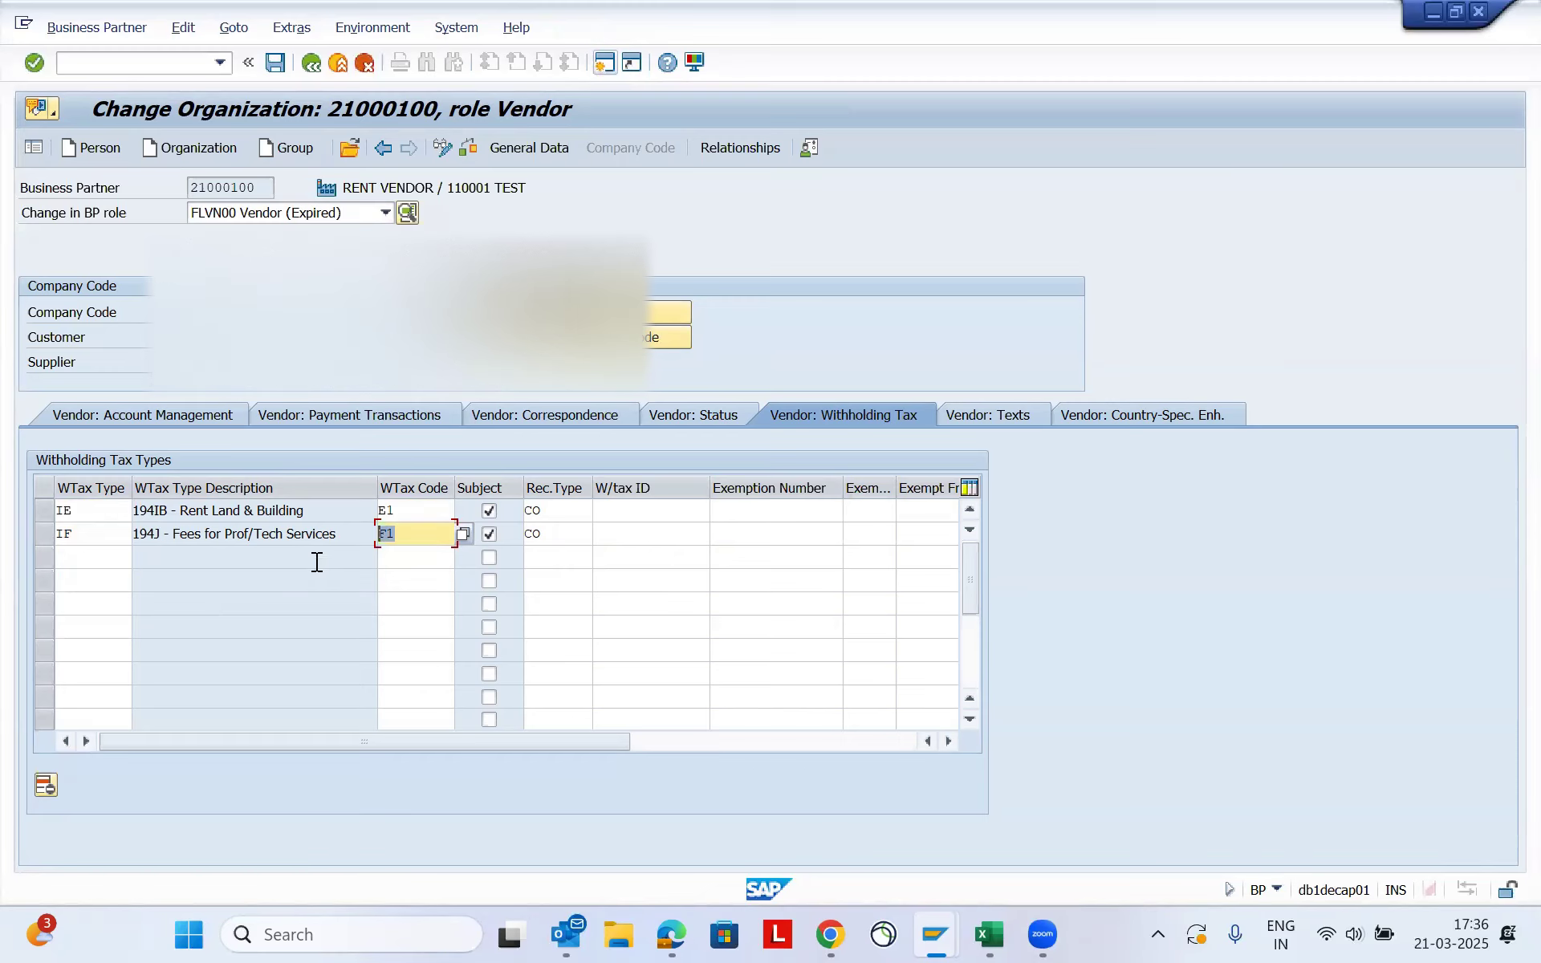
pyautogui.click(426, 530)
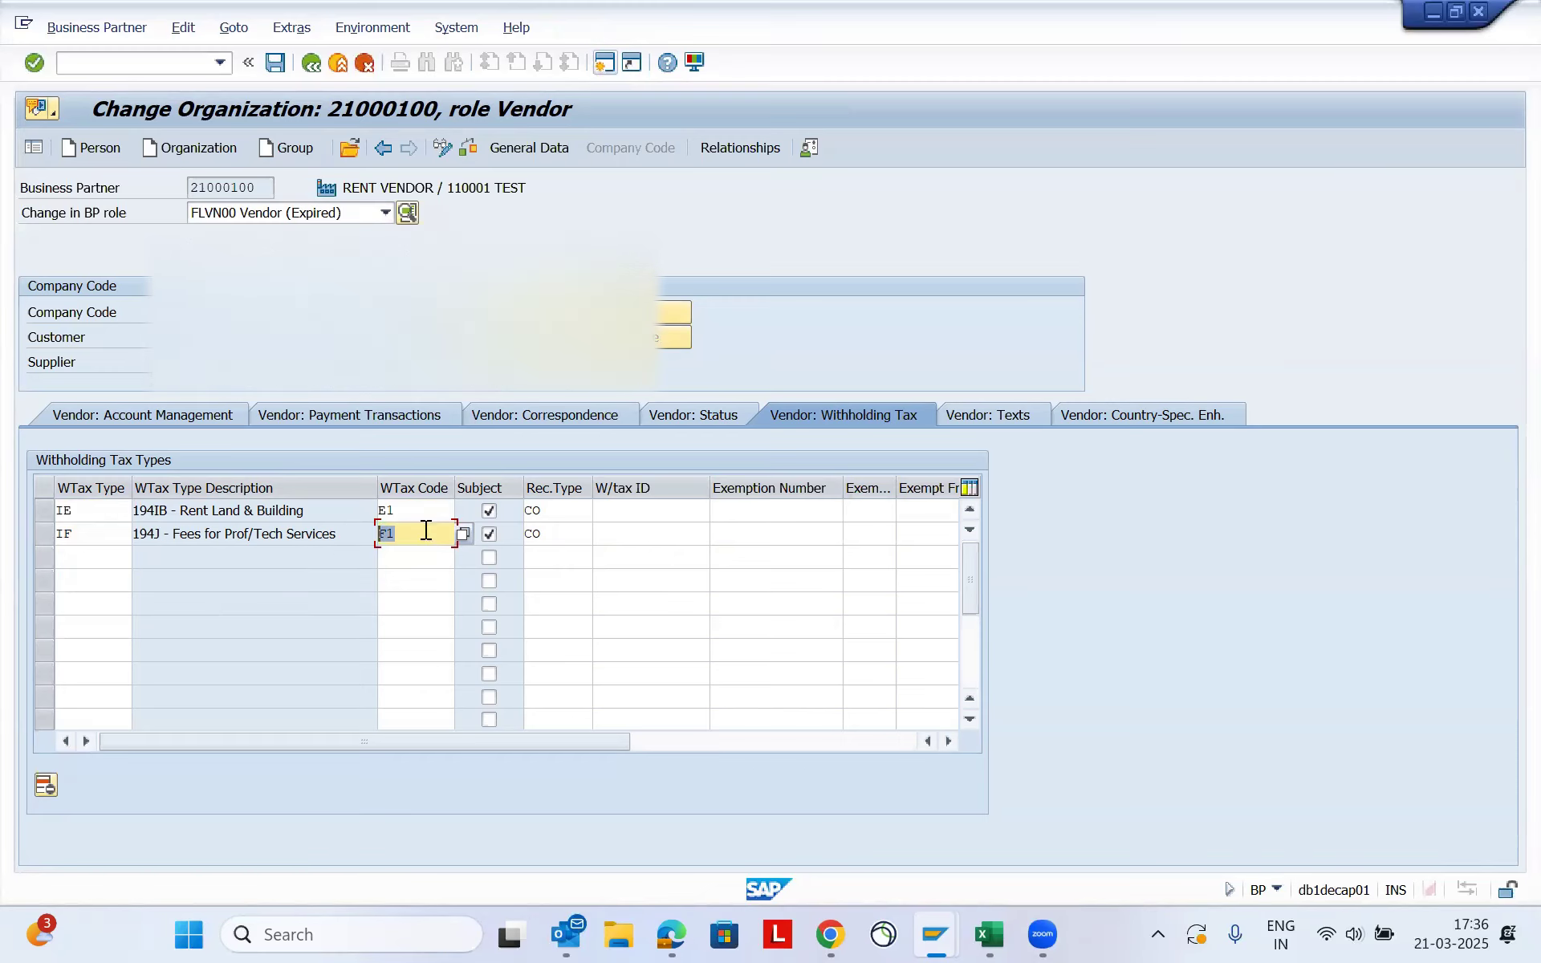
pyautogui.click(76, 534)
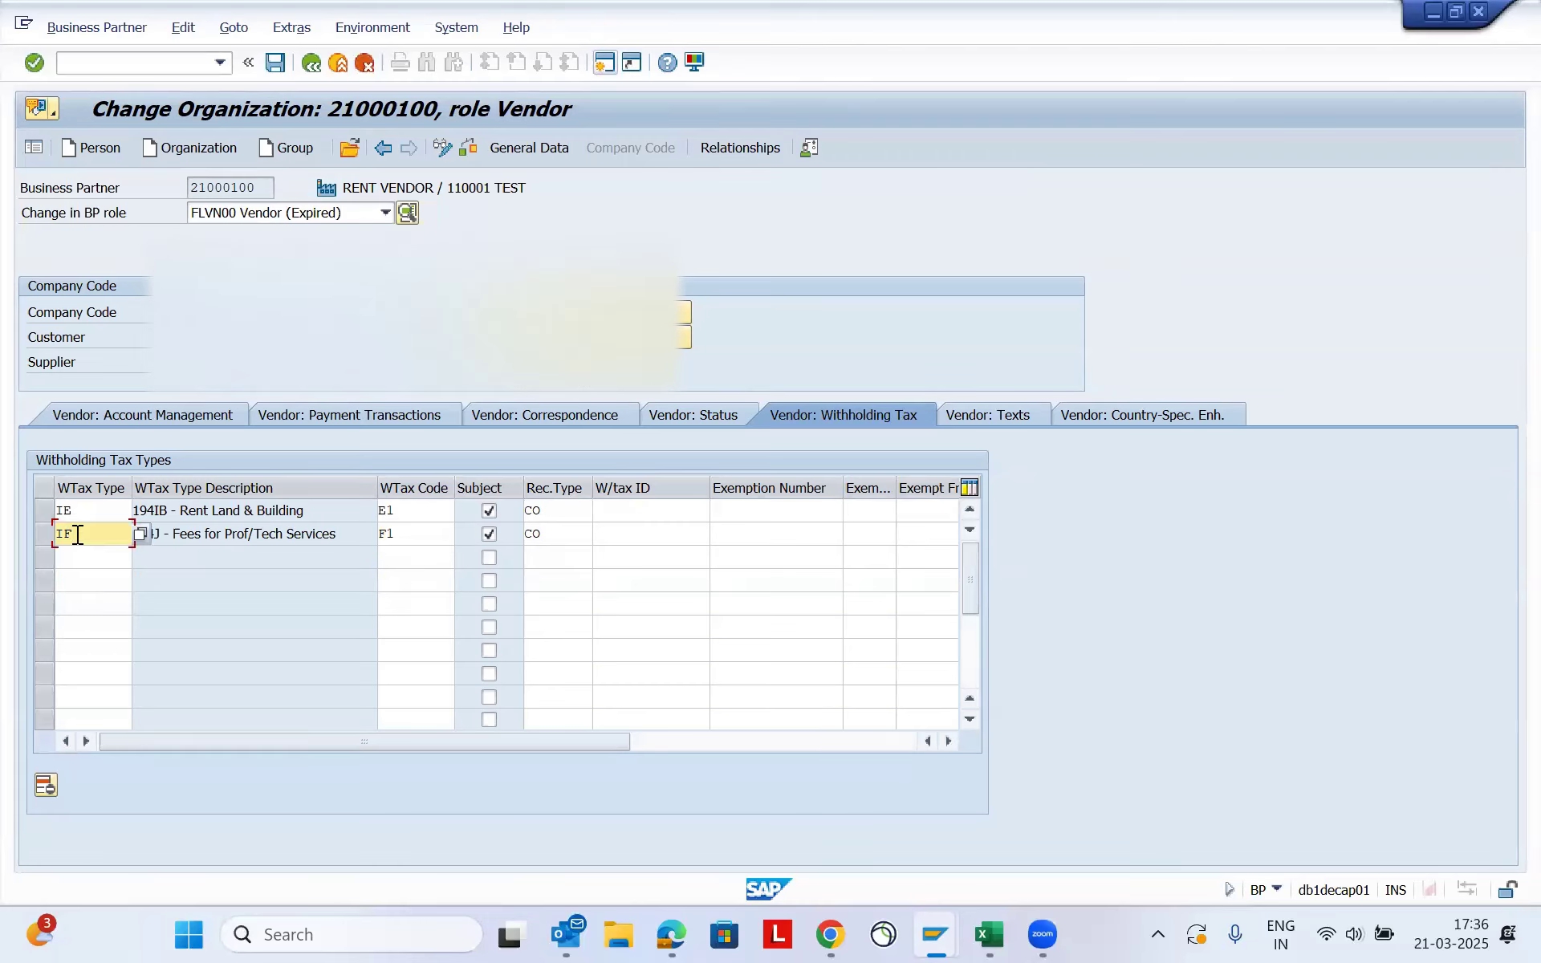
pyautogui.moveTo(539, 740); pyautogui.dragTo(481, 743)
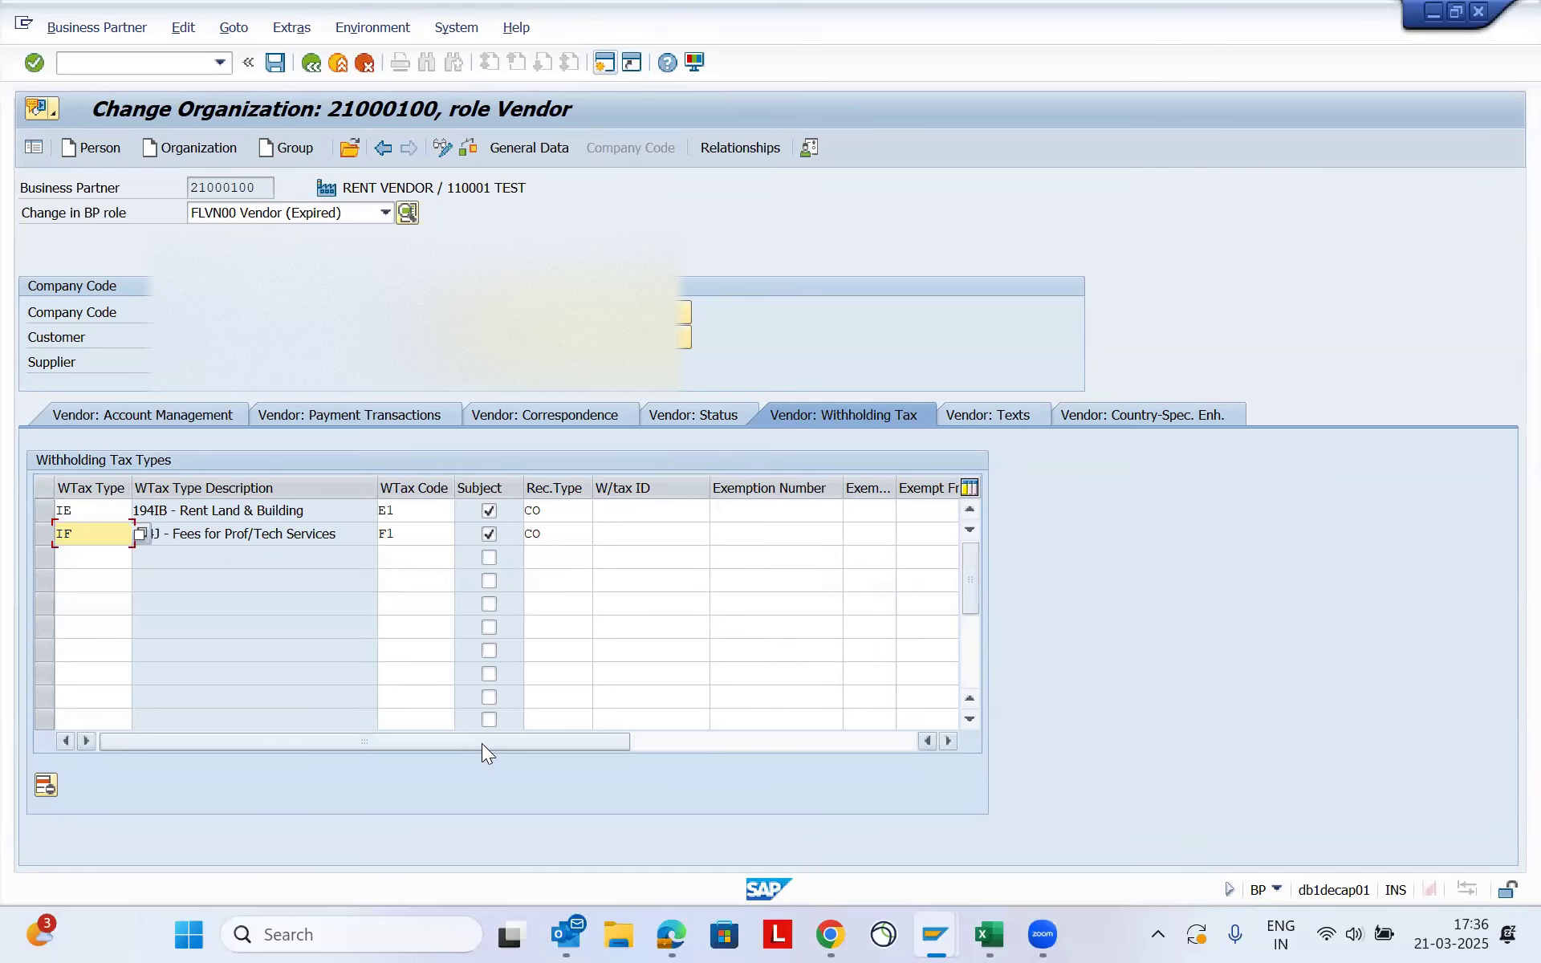
pyautogui.click(423, 674)
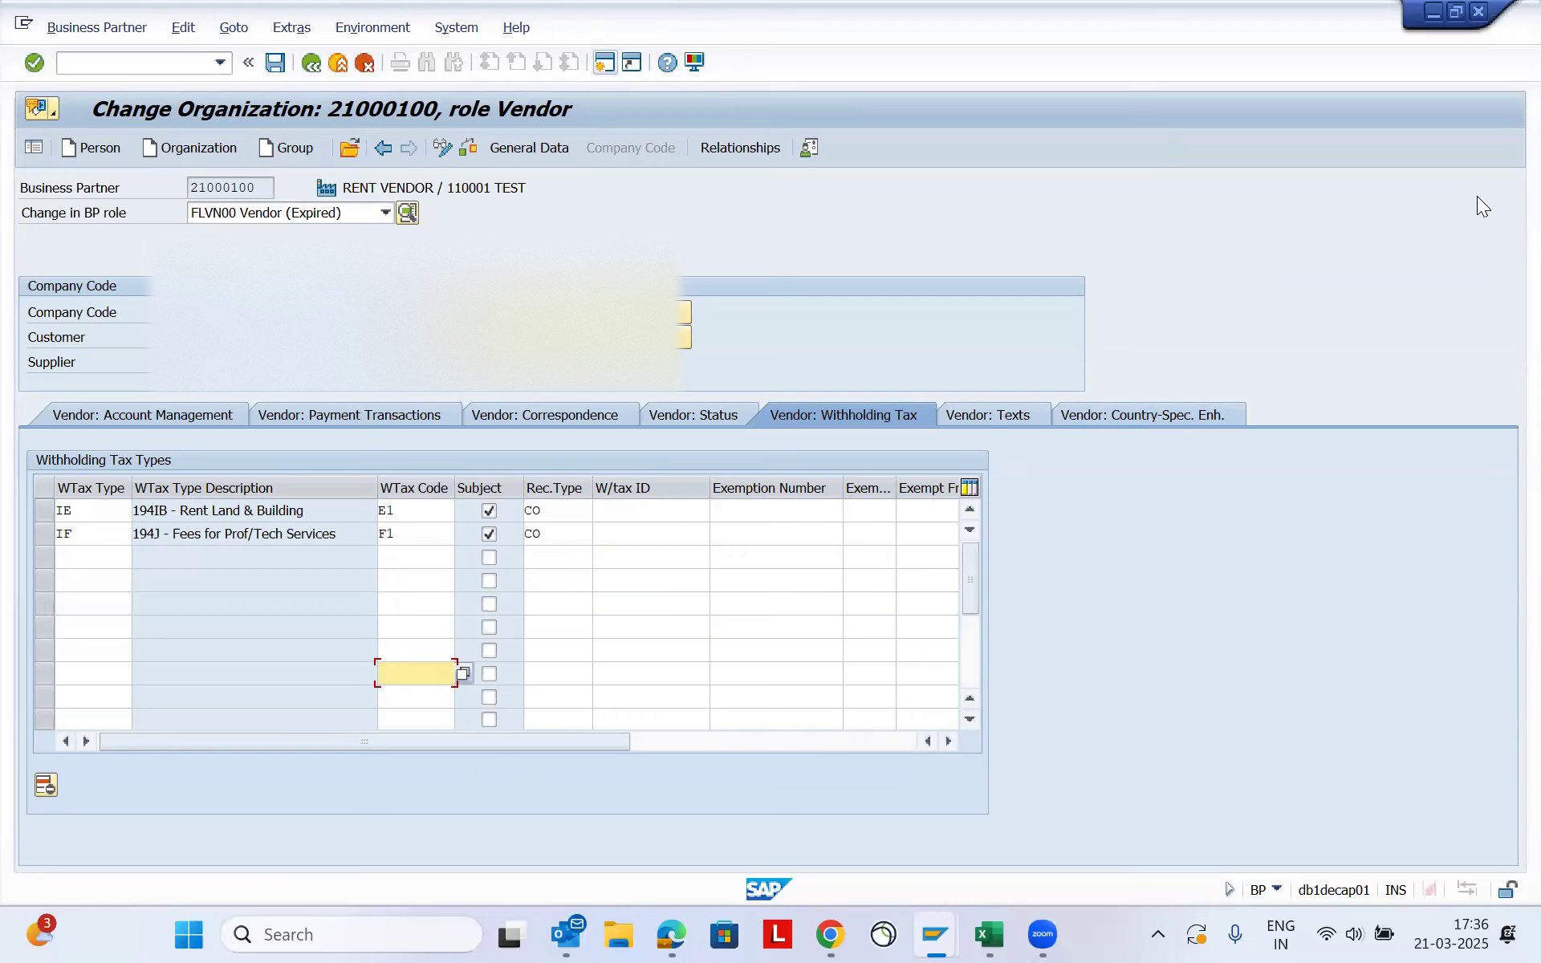
# - Open the vendor's country-specific enhancements and examine the India TAN-based exemption table, including exemption number and validity columns
pyautogui.click(1147, 414)
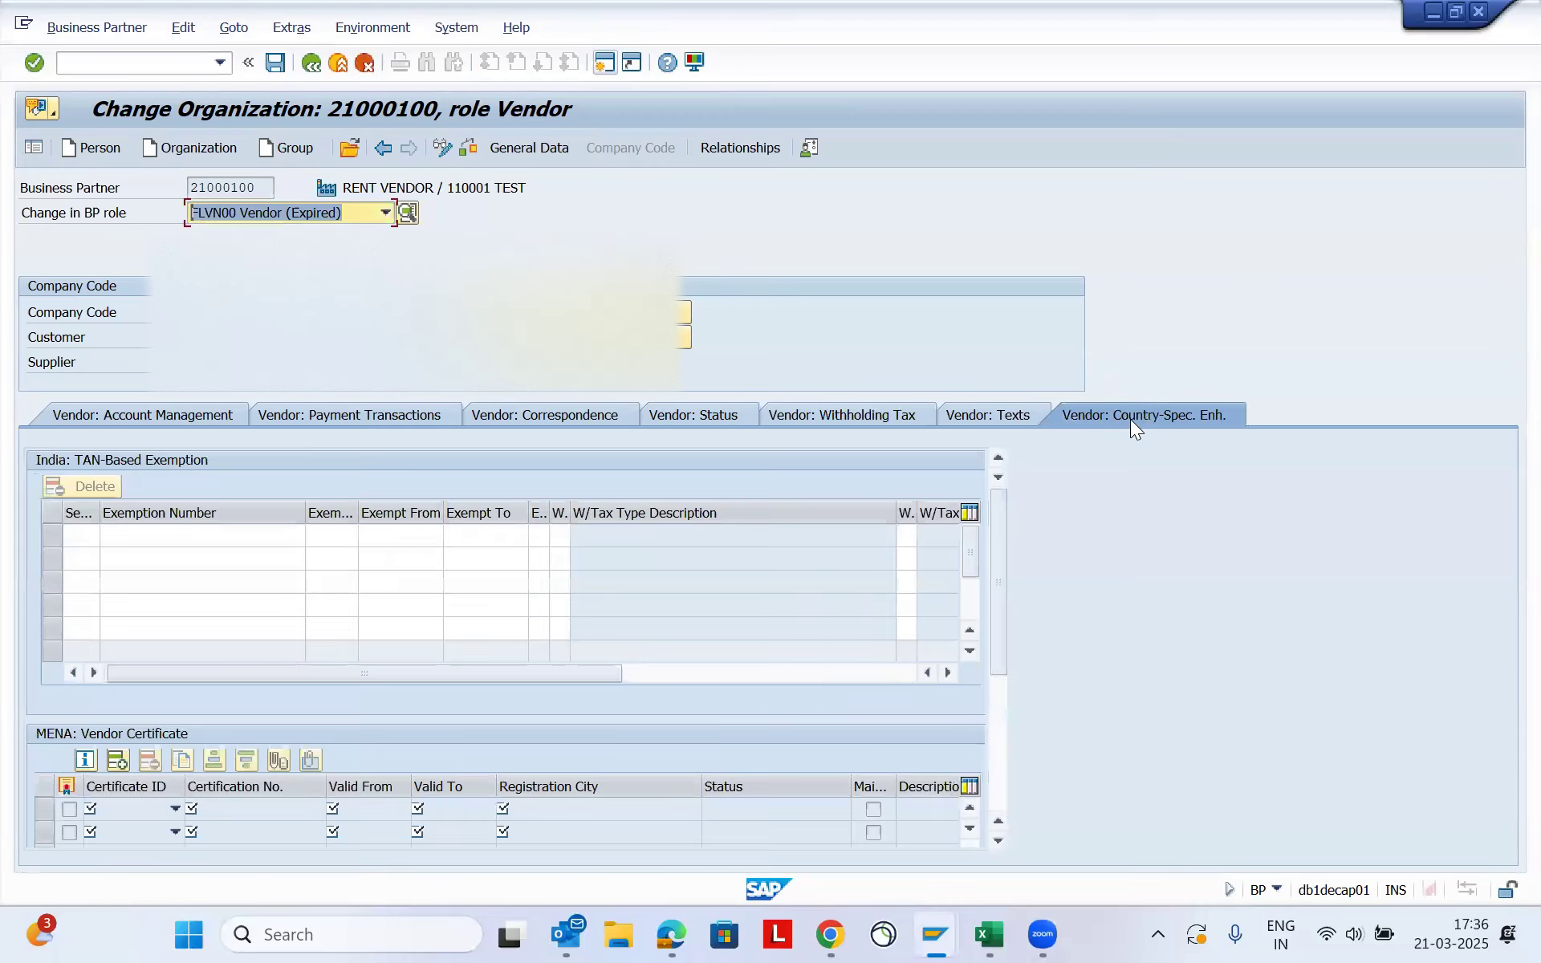
pyautogui.moveTo(326, 673); pyautogui.dragTo(517, 655)
pyautogui.moveTo(707, 671); pyautogui.dragTo(406, 693)
pyautogui.click(83, 539)
pyautogui.click(191, 536)
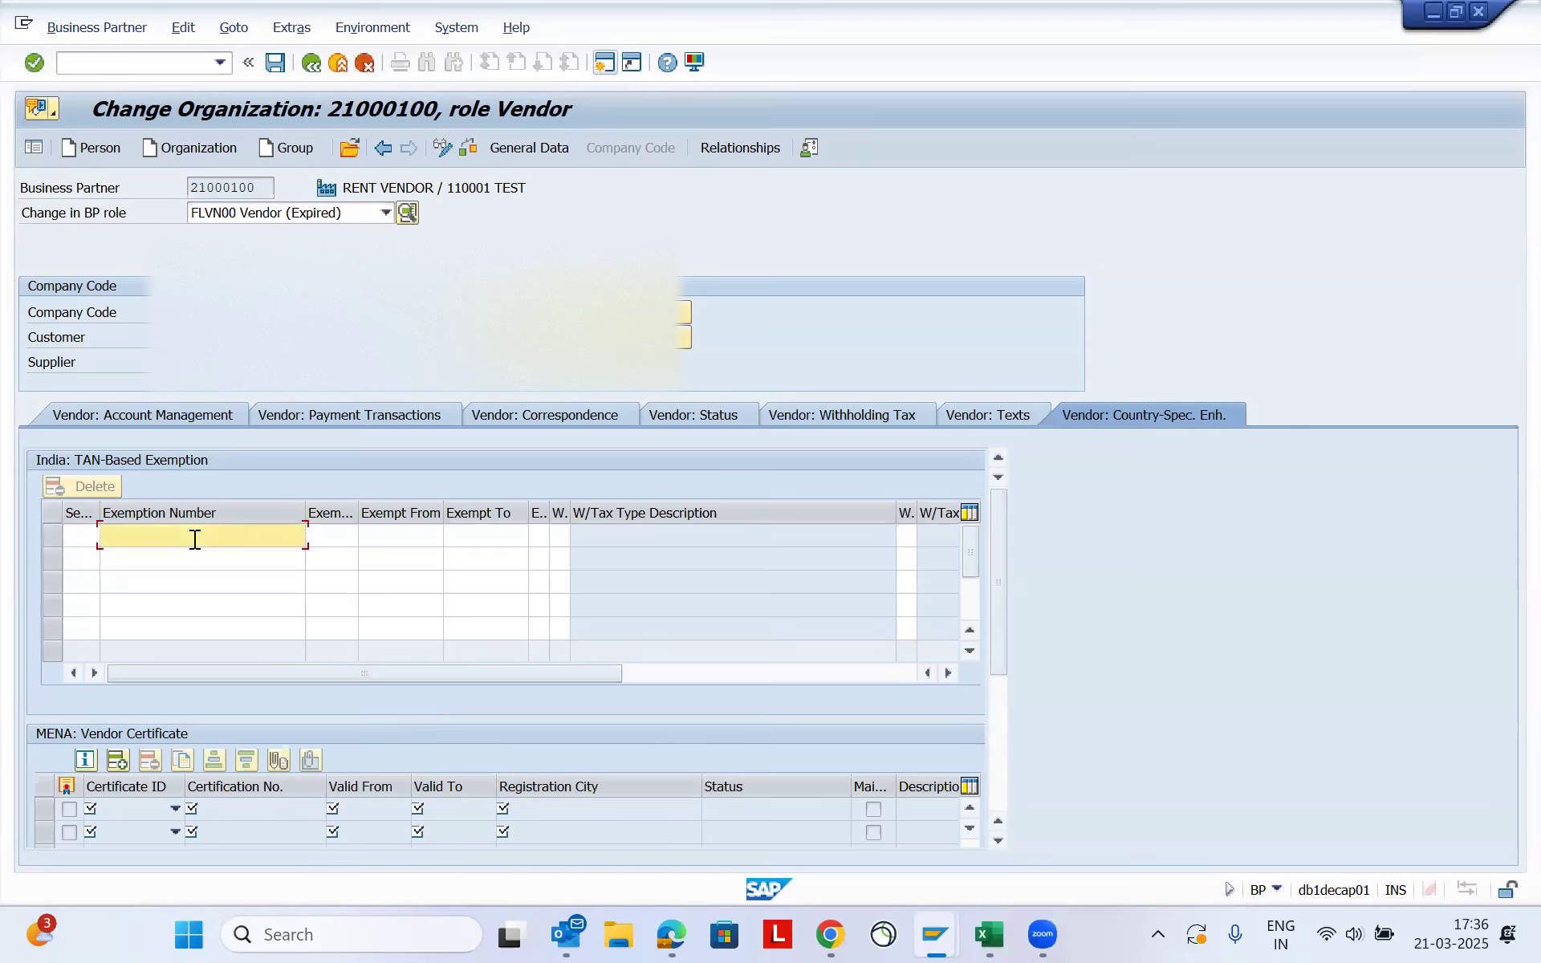
pyautogui.click(486, 513)
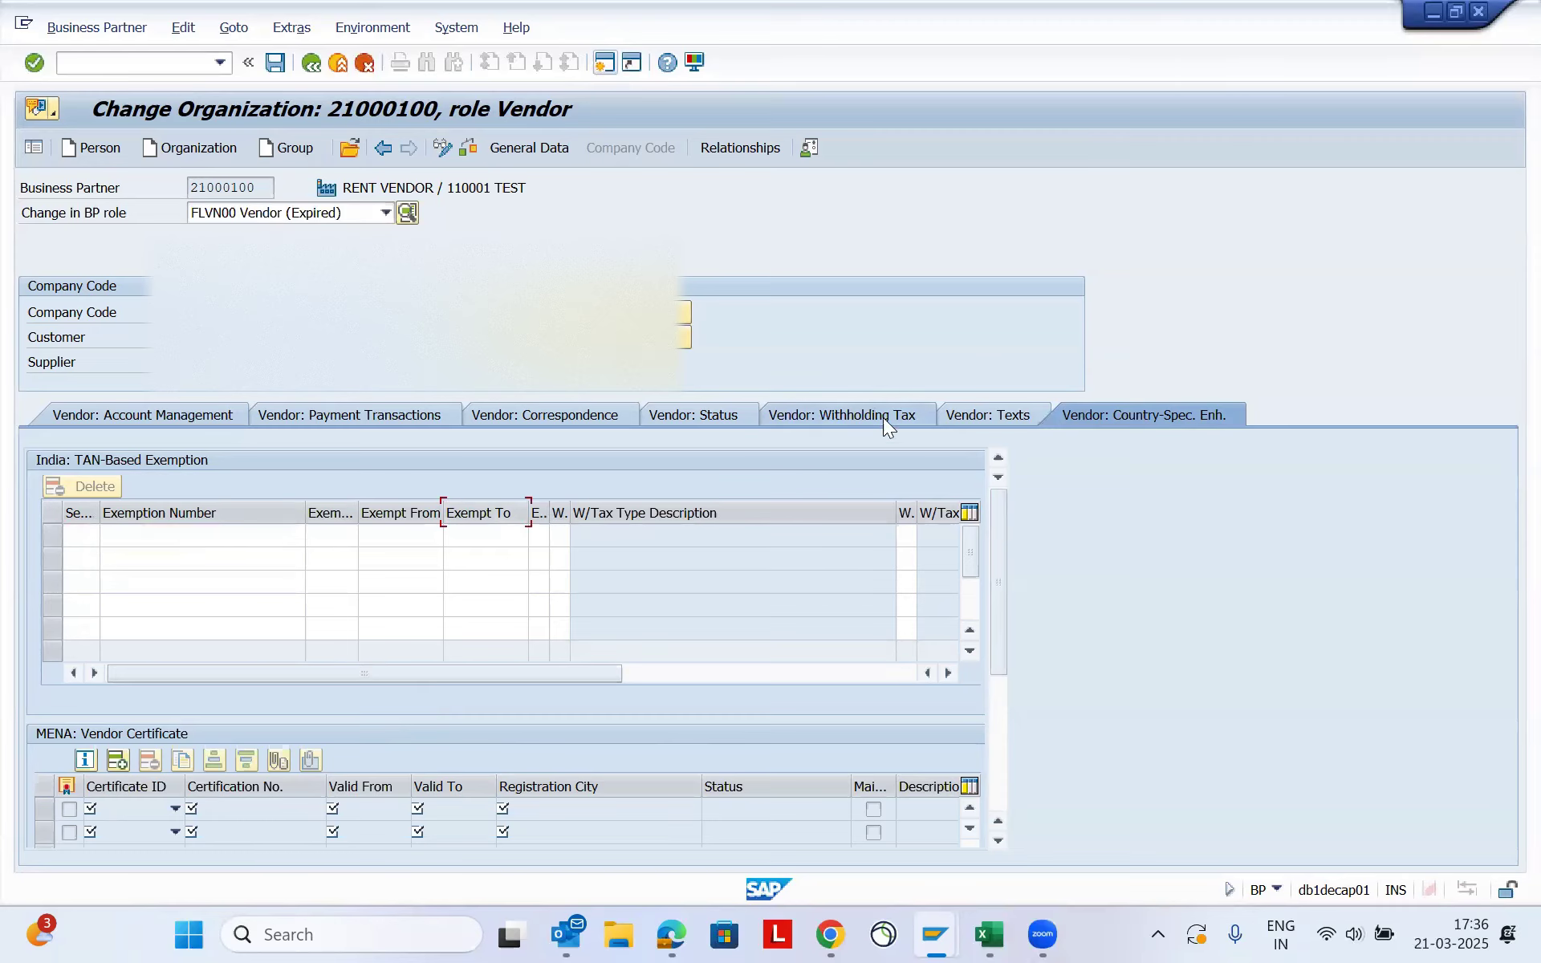
# - Return to the vendor's withholding tax types and check the exemption number column
pyautogui.click(839, 414)
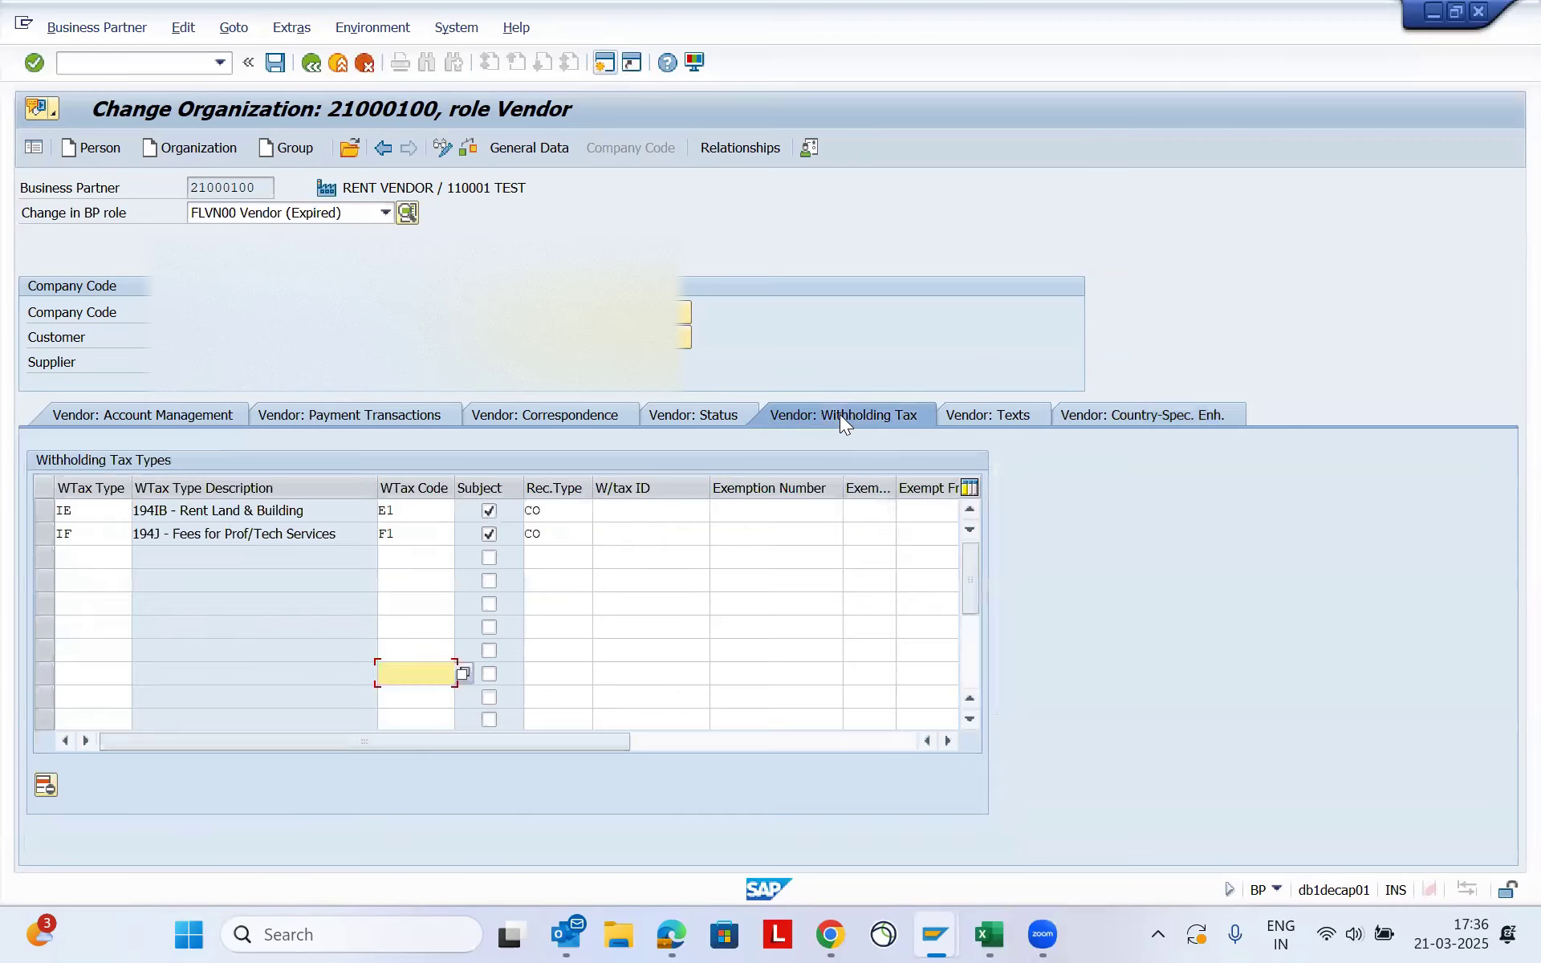
pyautogui.click(763, 603)
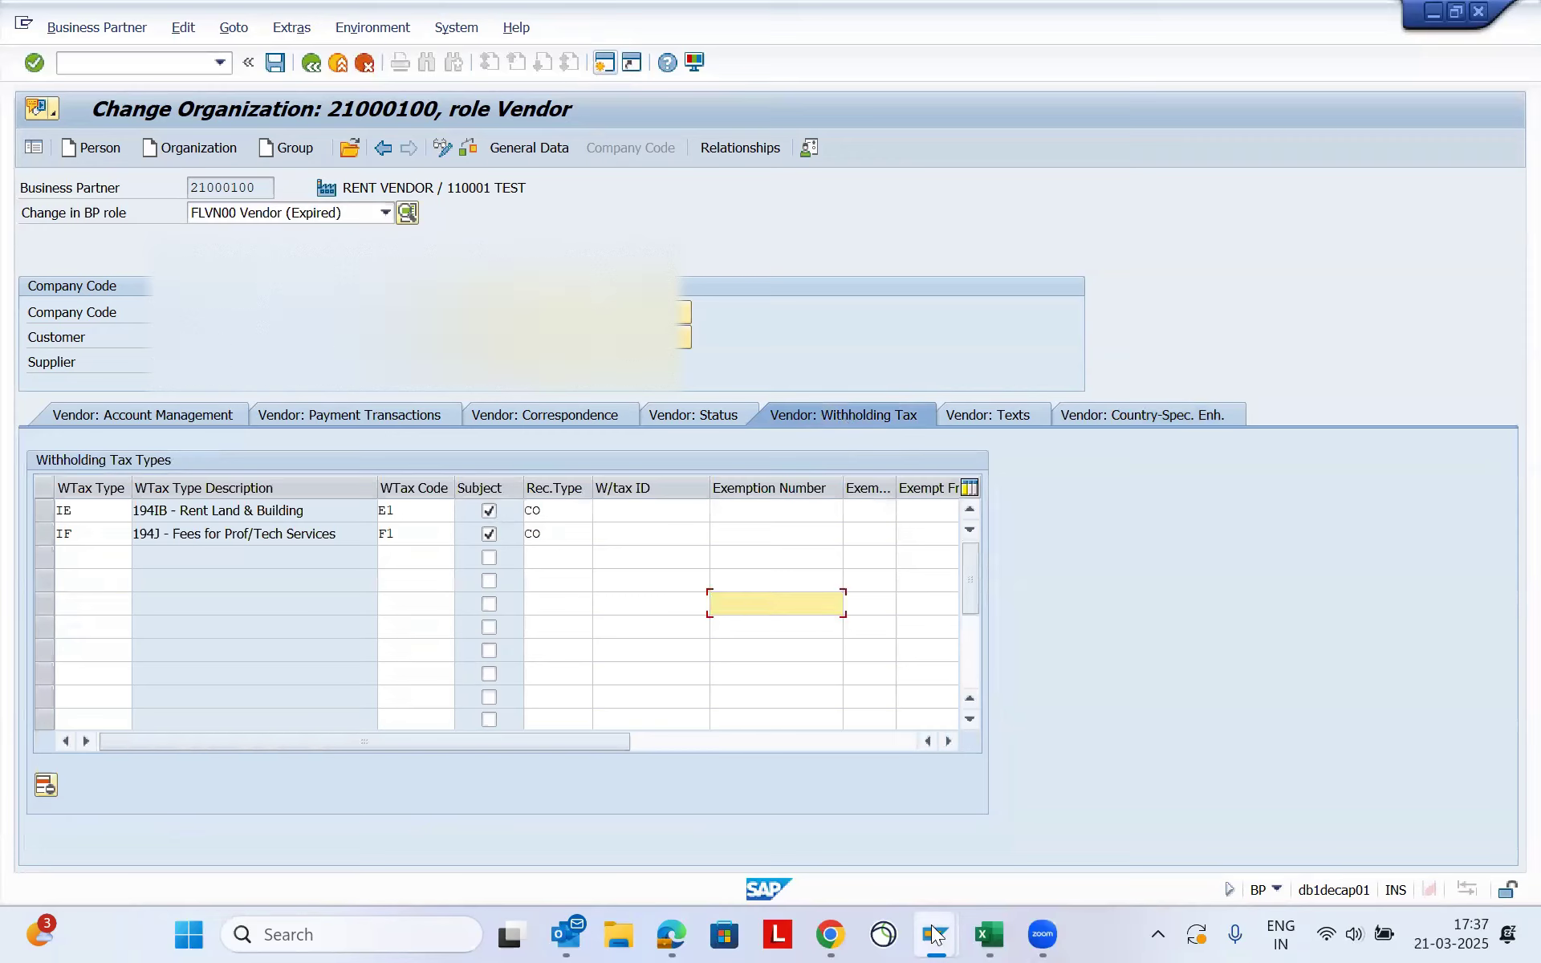
pyautogui.moveTo(934, 936)
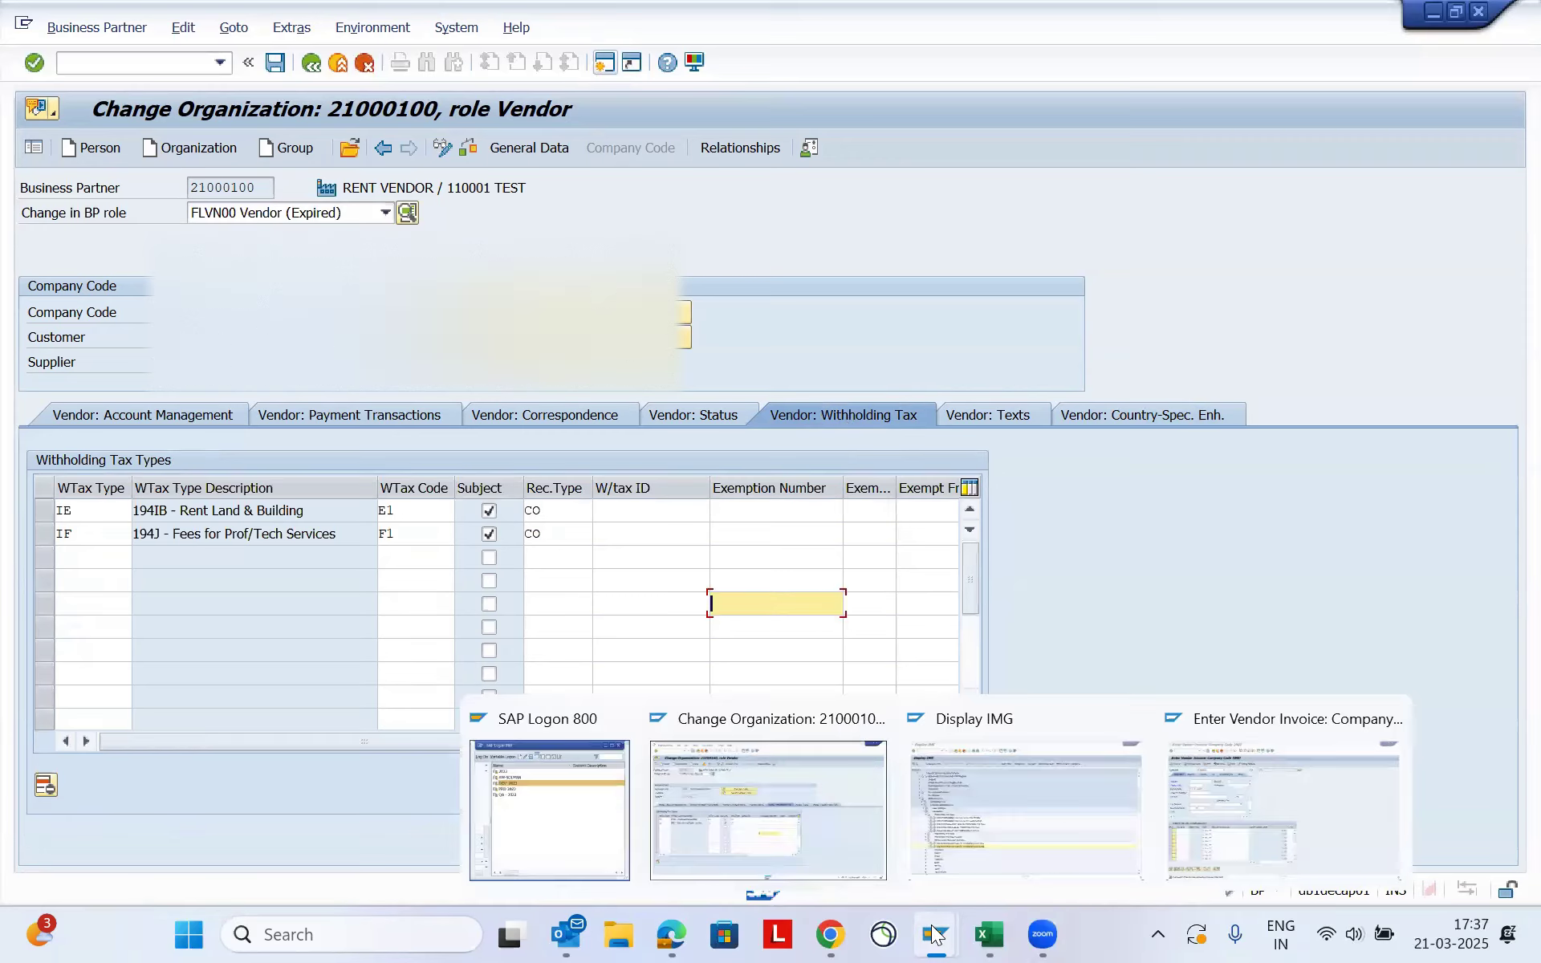
pyautogui.click(746, 807)
# - Switch to the Enter Vendor Invoice window for company code 1000 and look over the blank invoice form
pyautogui.moveTo(933, 931)
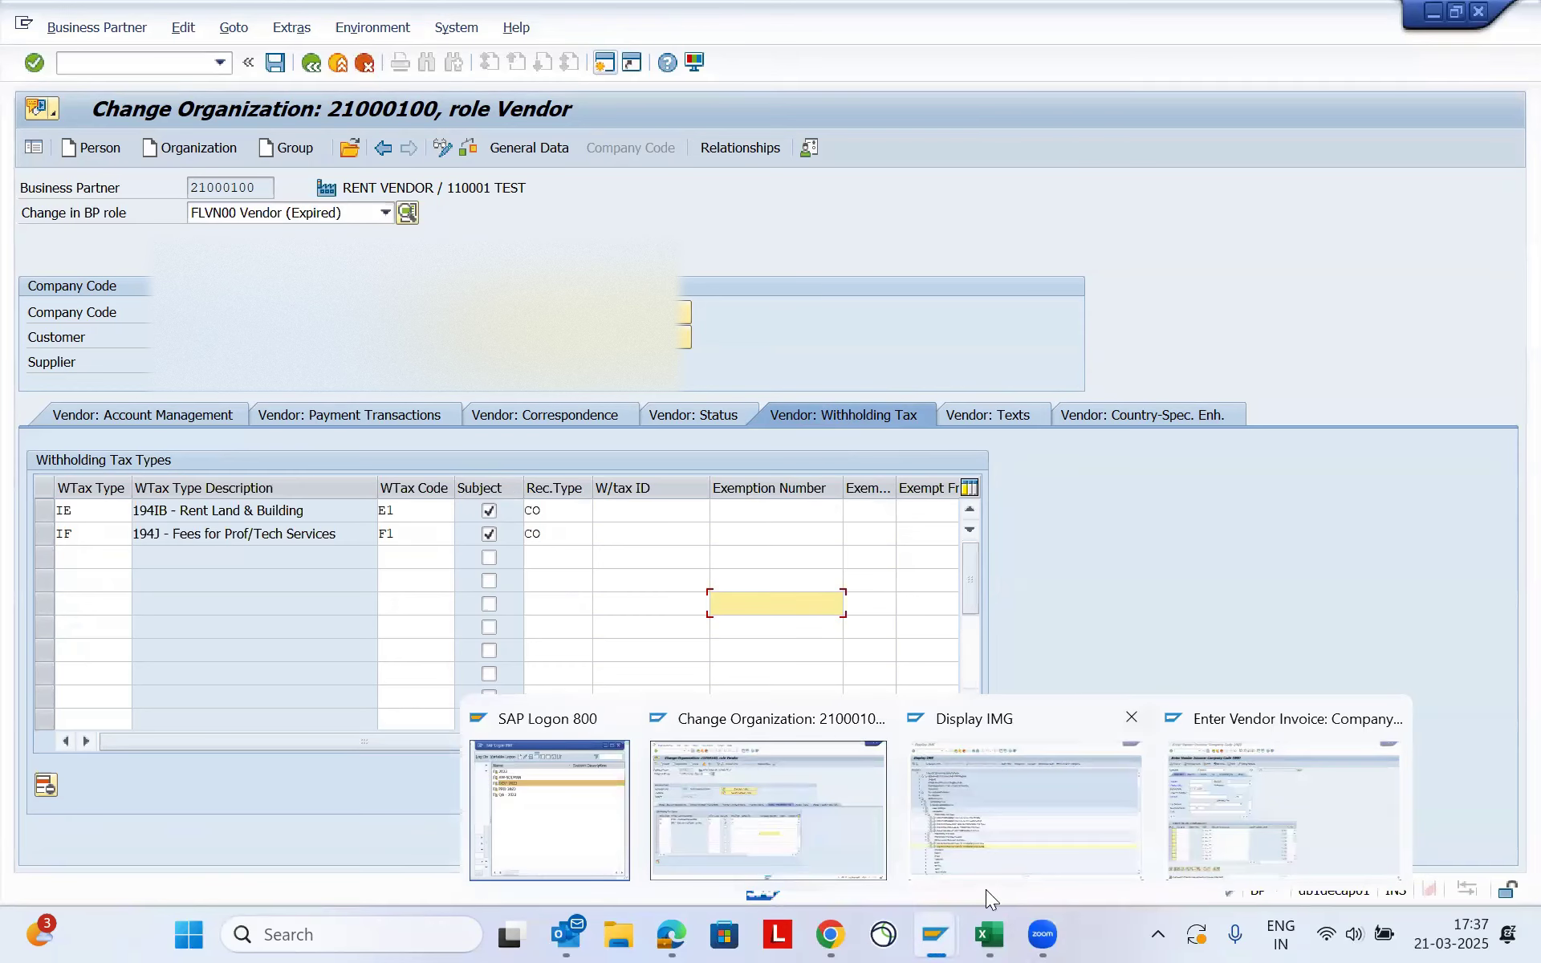
pyautogui.click(1189, 847)
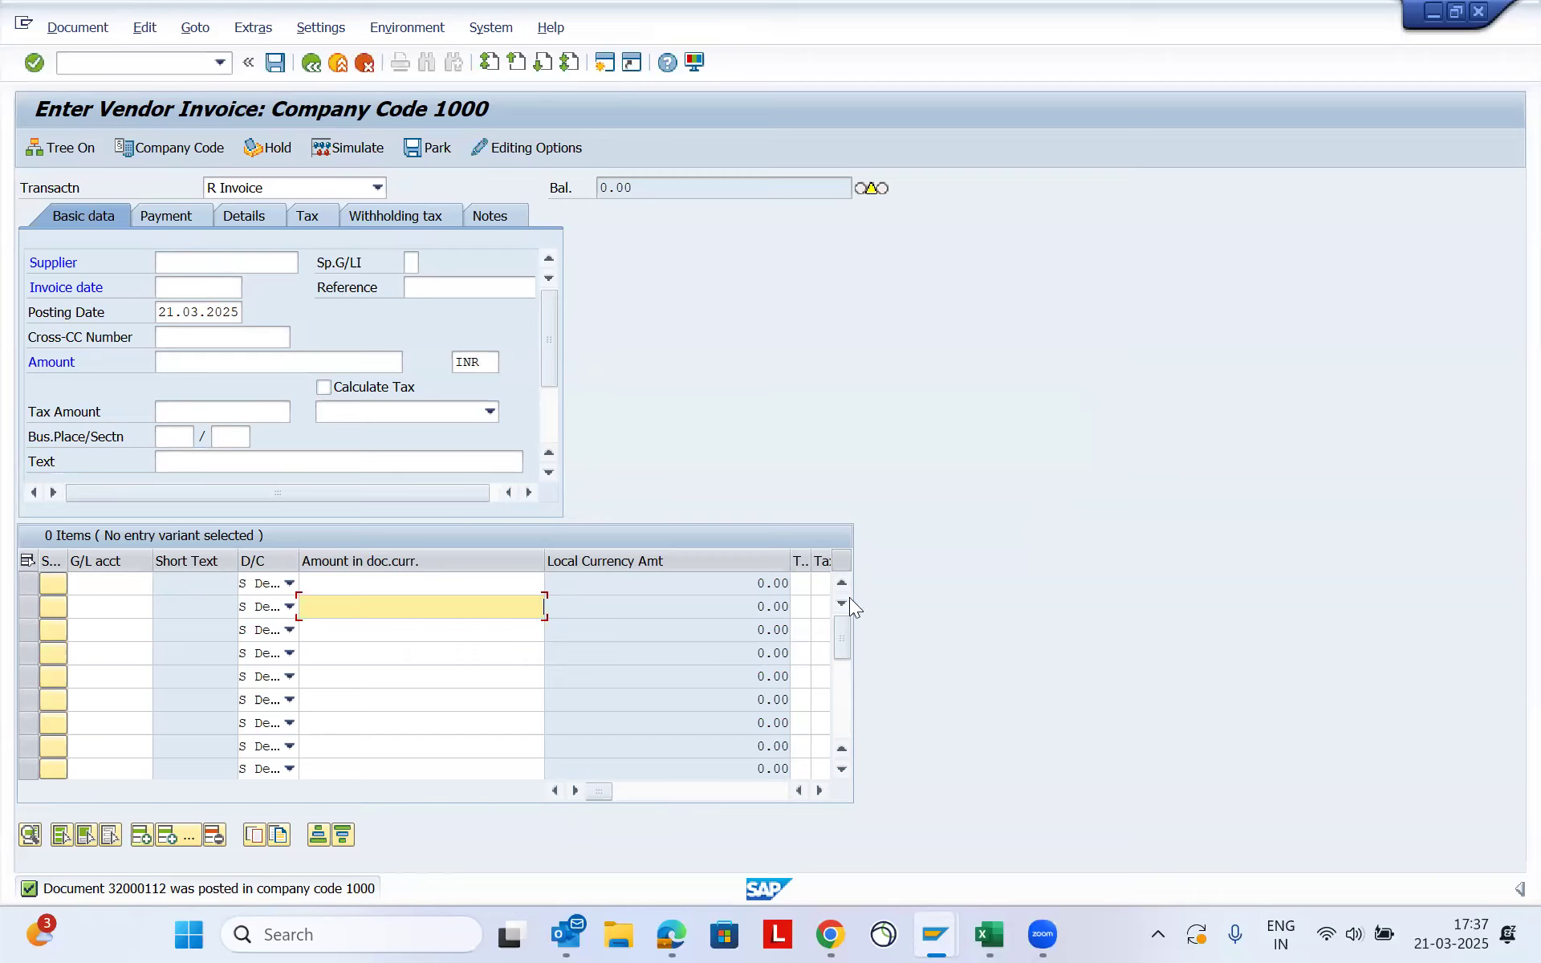
pyautogui.click(439, 697)
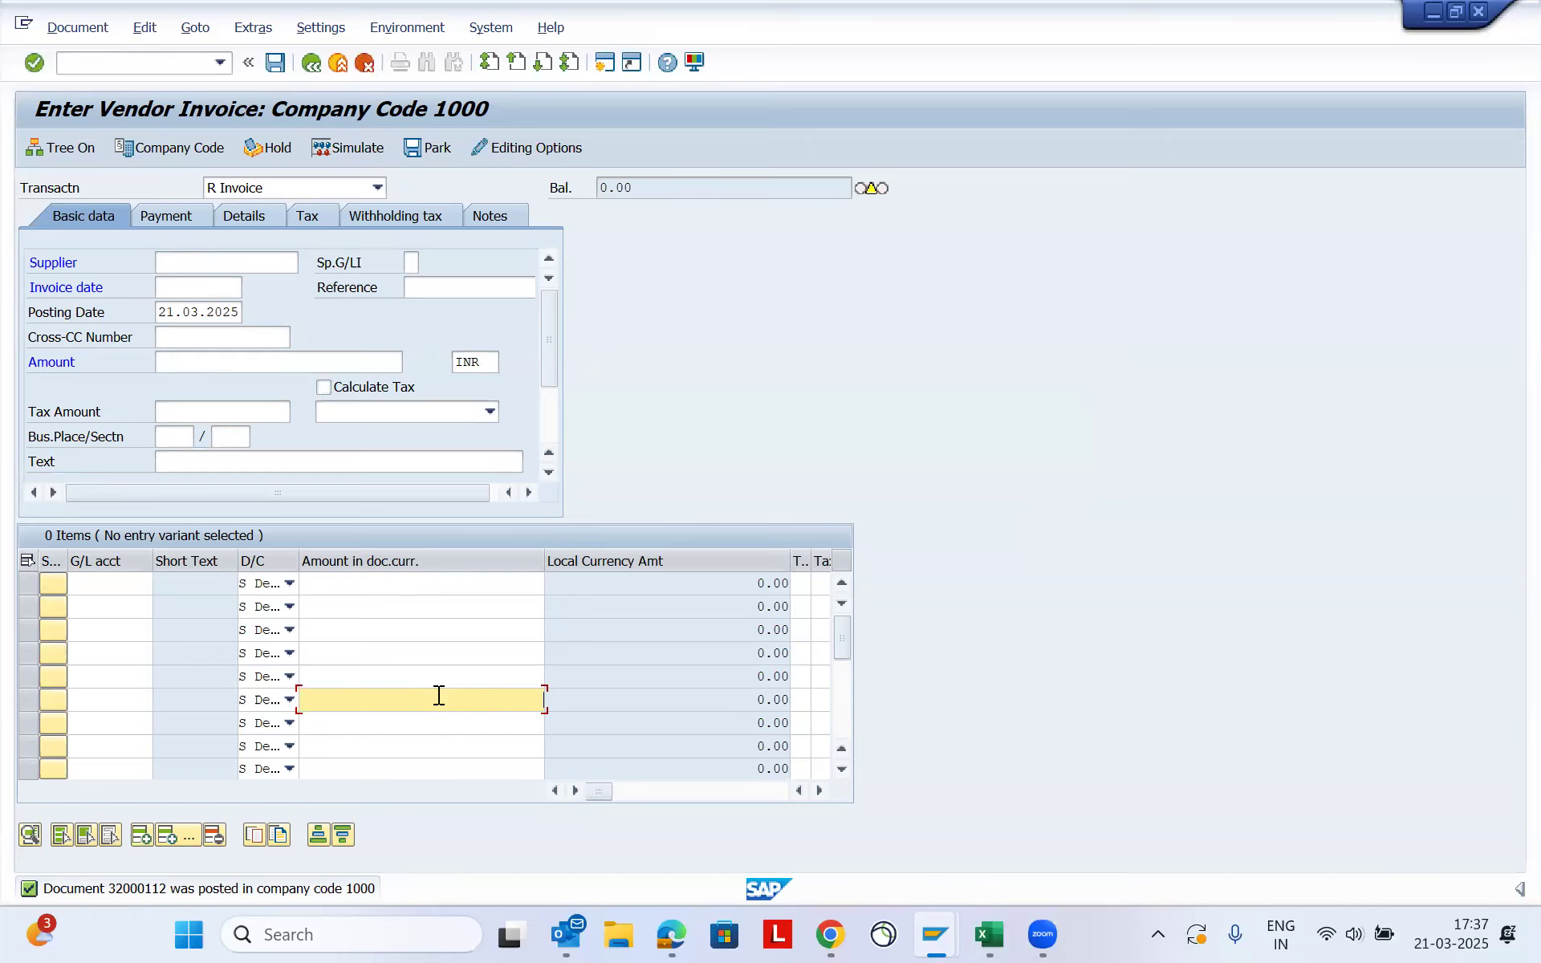
pyautogui.click(425, 657)
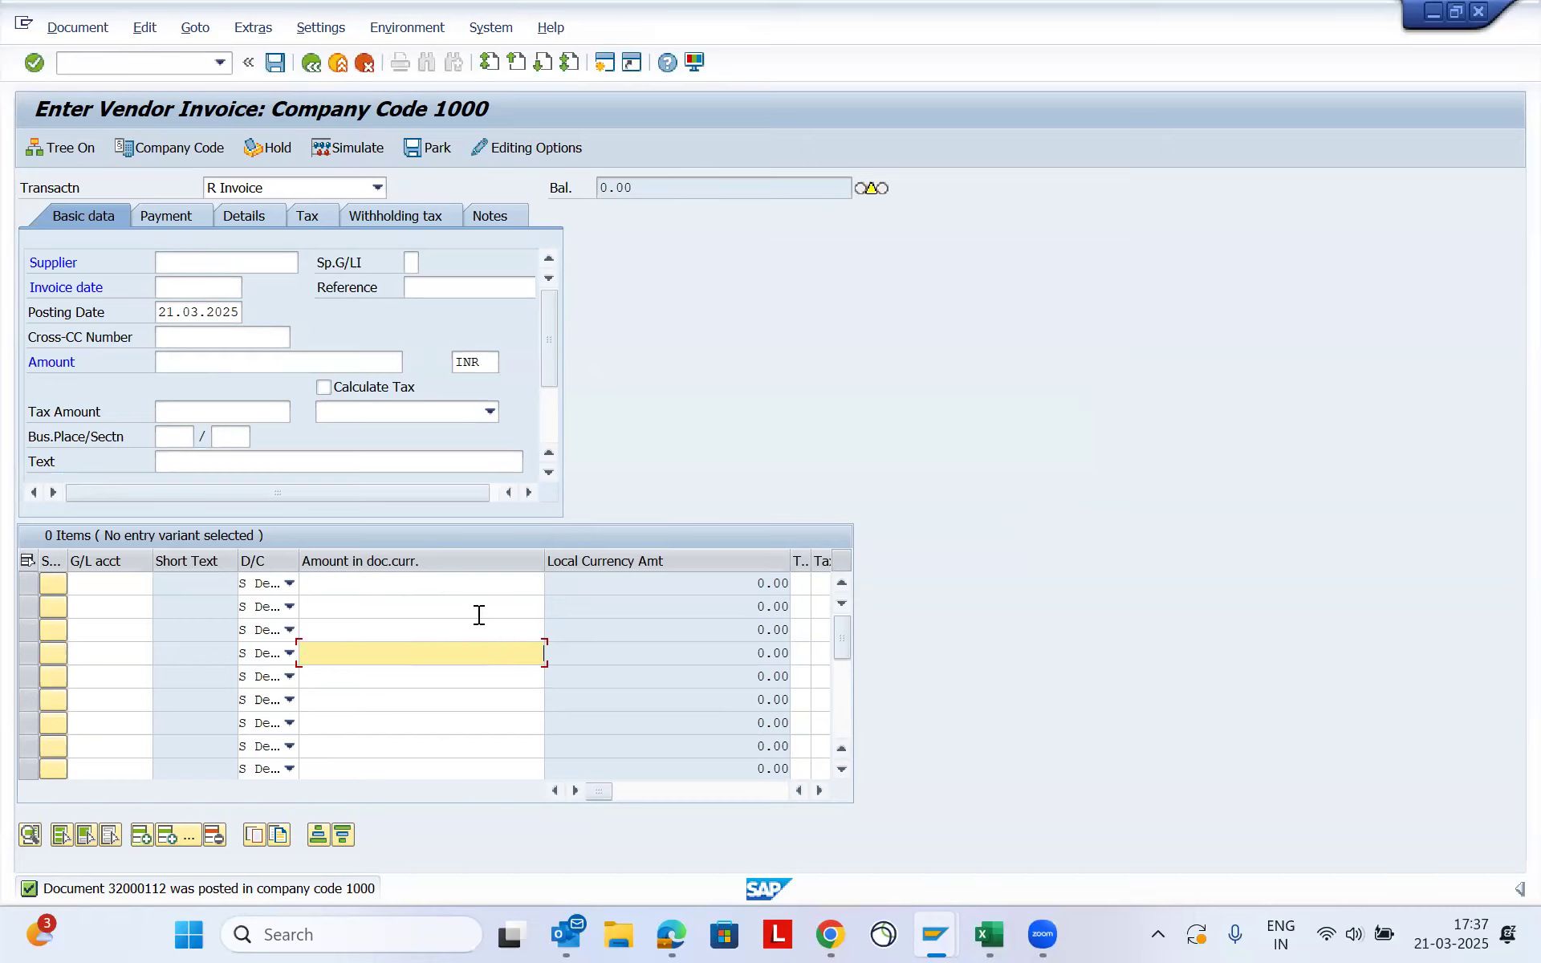
pyautogui.click(930, 175)
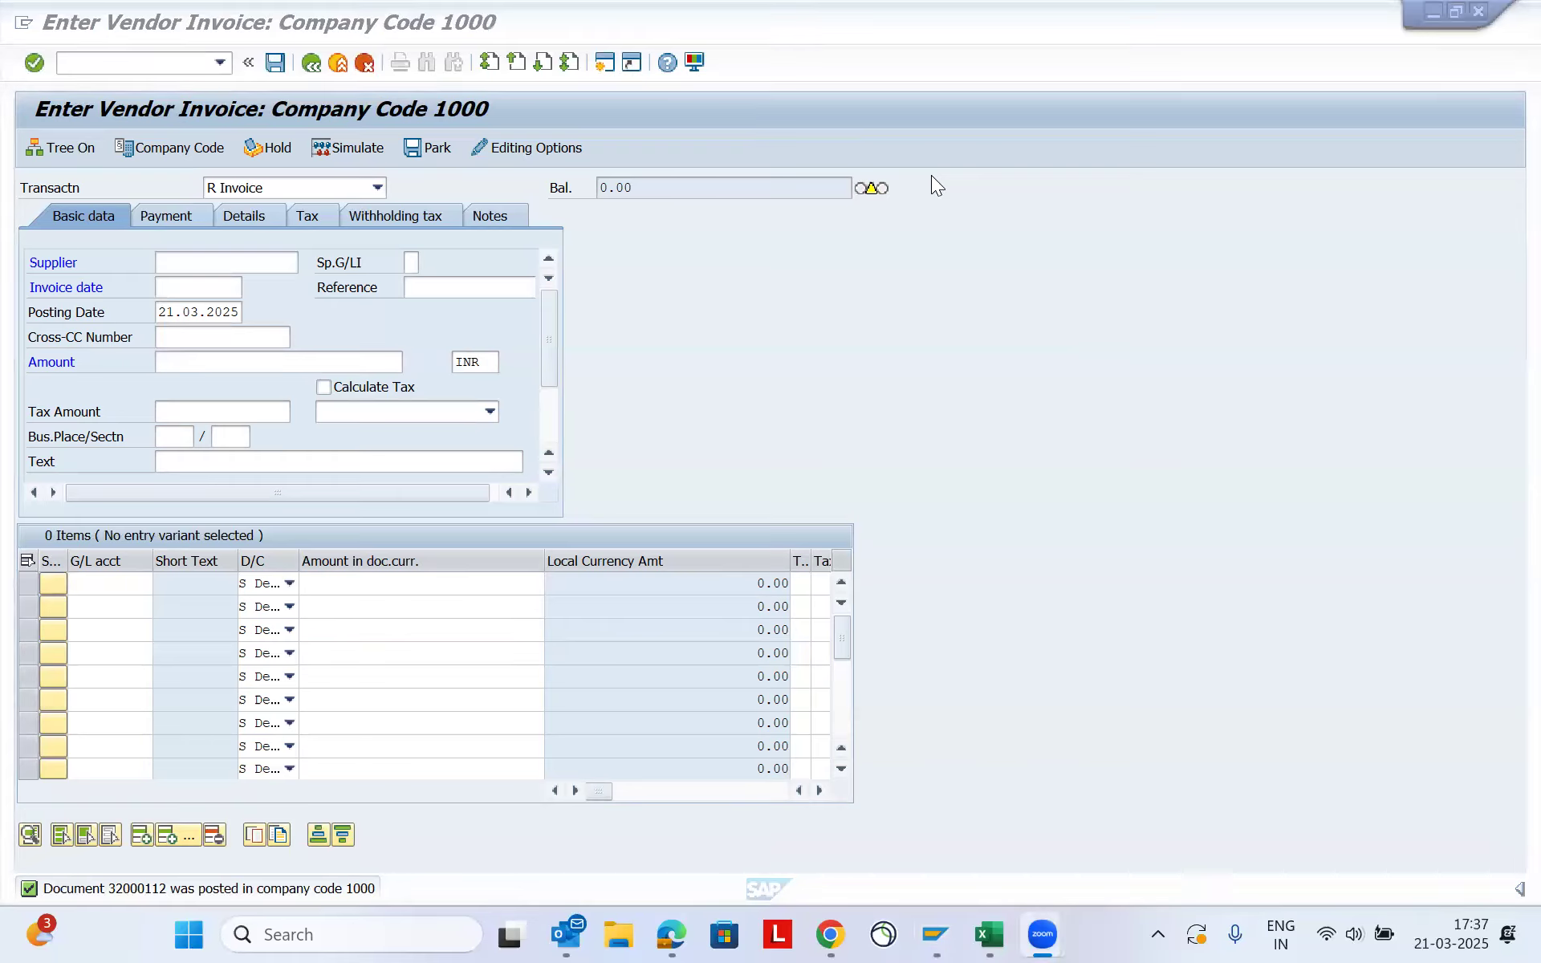